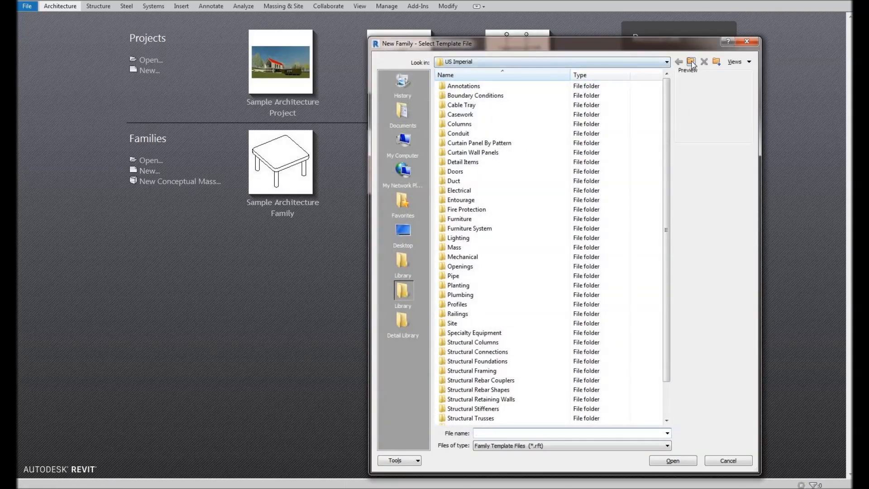
- Browse to the English_I folder of family templates for a new family
click(692, 62)
click(692, 62)
double_click(478, 89)
double_click(476, 88)
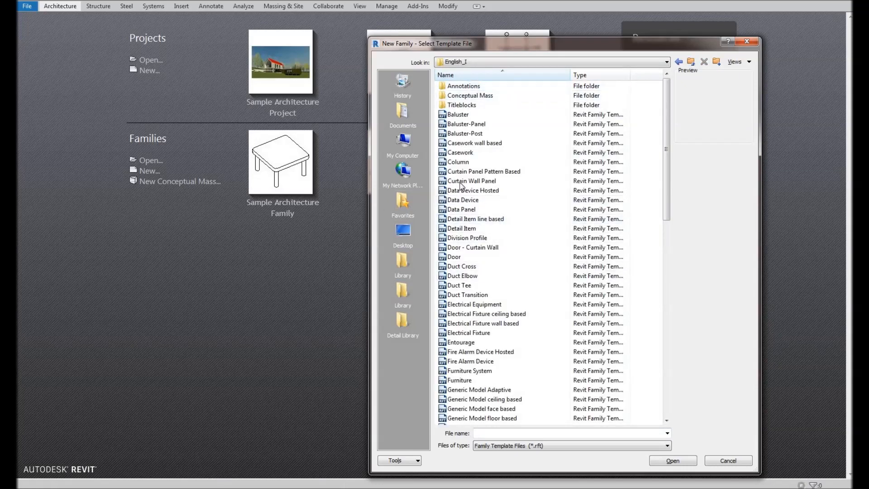
- Create a new family from the Window template in the English_I folder
scroll(553, 242, down, 18)
scroll(525, 230, up, 16)
scroll(528, 219, down, 9)
scroll(529, 292, down, 6)
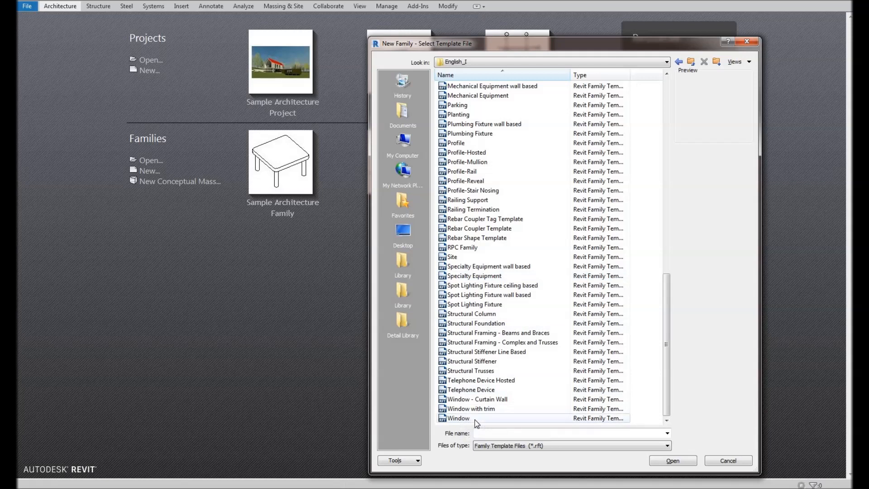
click(475, 420)
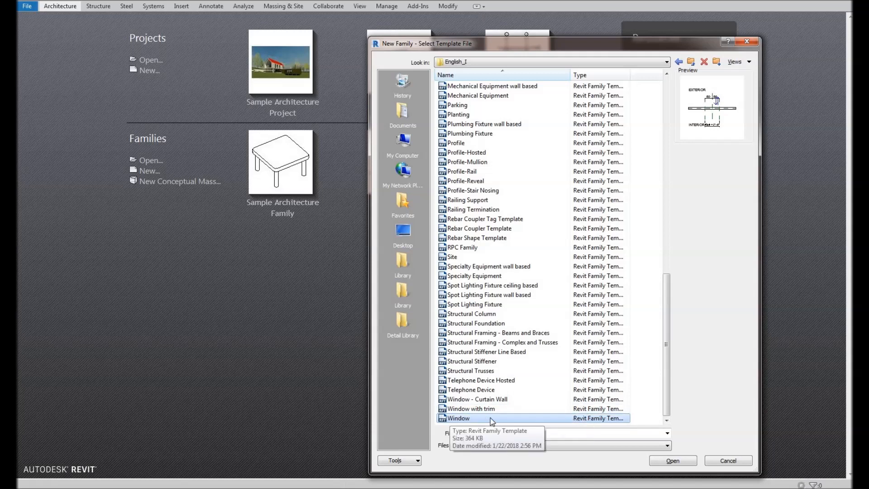
click(491, 418)
click(490, 418)
click(661, 459)
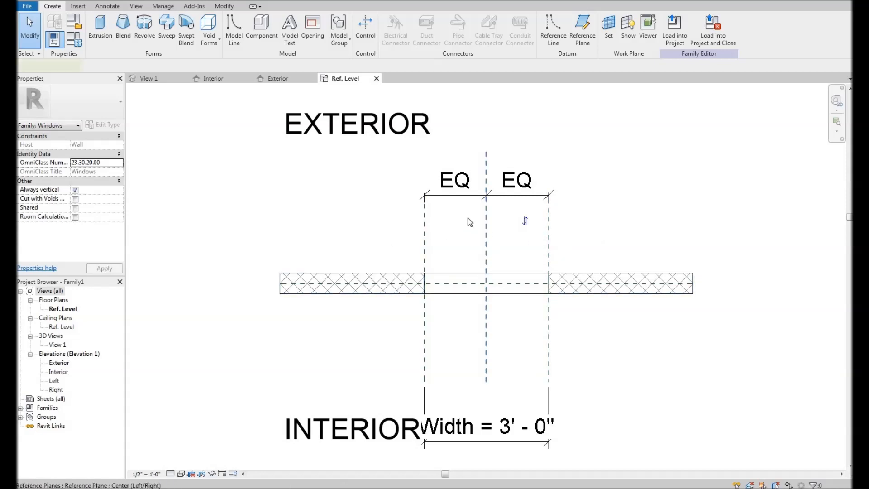
- Move the Width dimension closer to the wall so that it sits clear of the INTERIOR label in the Ref. Level plan
click(486, 242)
click(466, 210)
middle_drag(469, 211, 438, 206)
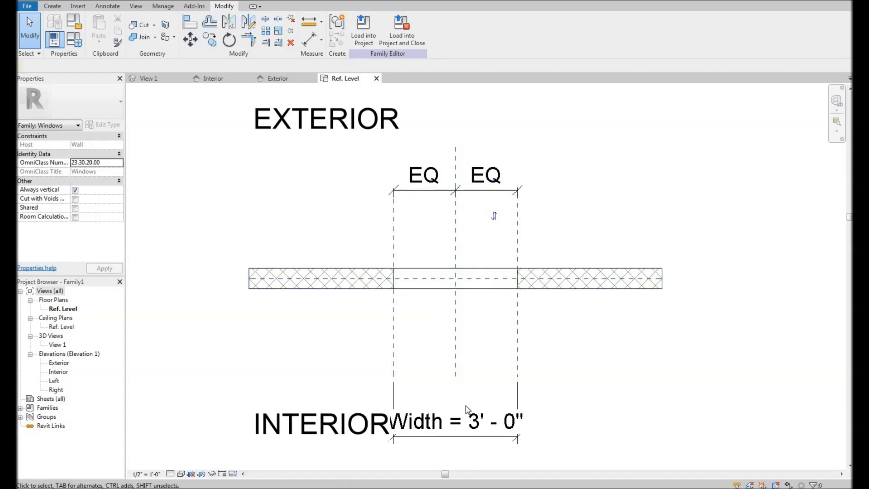
middle_drag(445, 439, 449, 402)
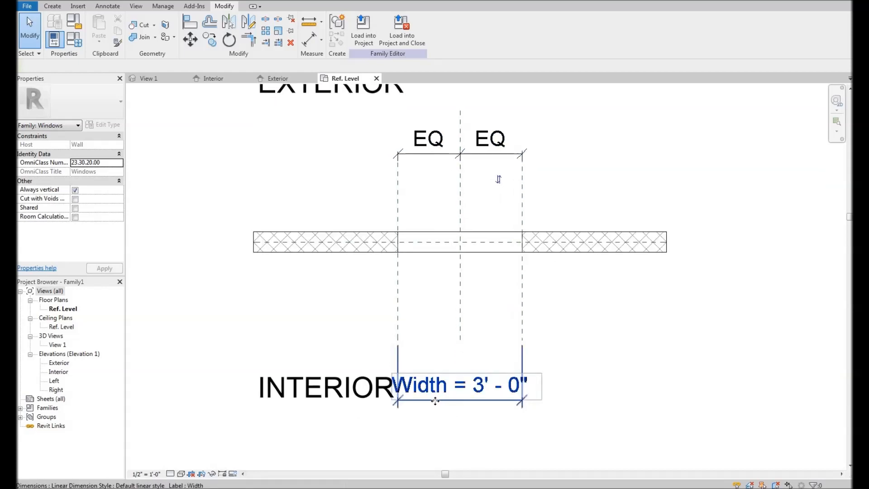
click(450, 401)
drag(571, 351, 571, 344)
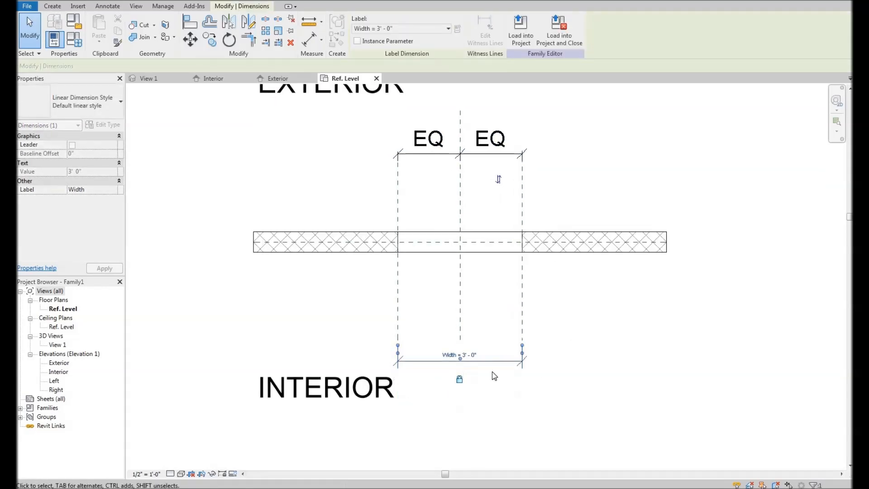
click(491, 372)
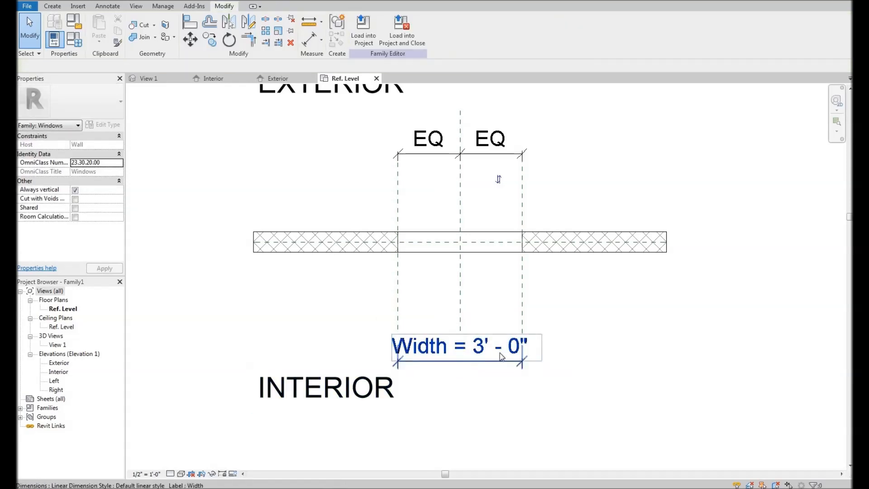
mouse_move(342, 308)
middle_down()
mouse_move(319, 320)
mouse_move(318, 340)
mouse_move(308, 339)
mouse_move(311, 324)
middle_up()
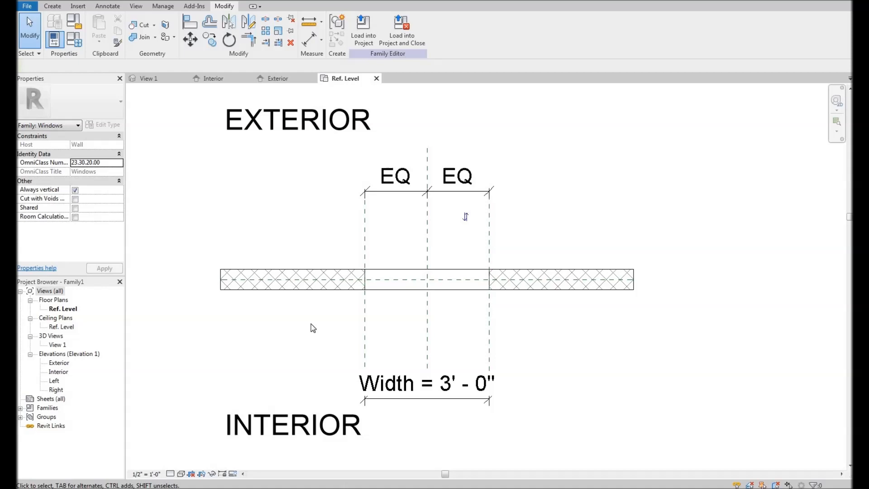
- Open the Exterior elevation and examine the Height and Default Sill Height dimensions of the opening
double_click(60, 366)
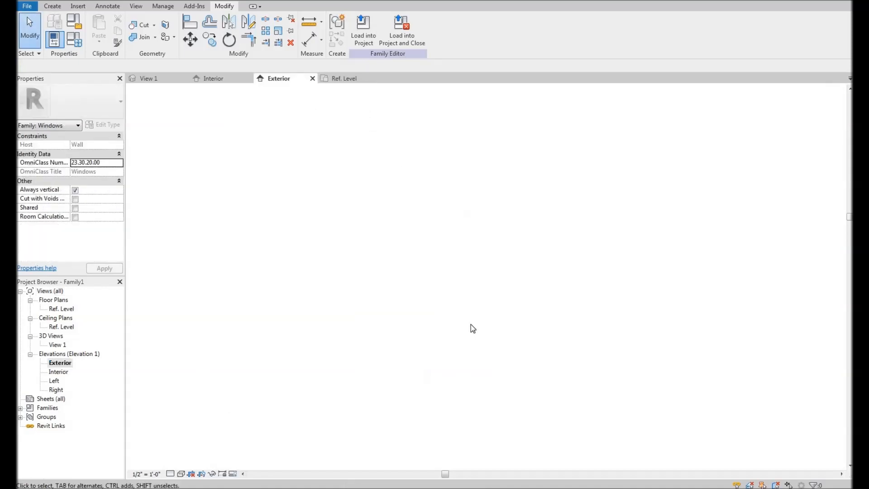
middle_drag(378, 180, 355, 177)
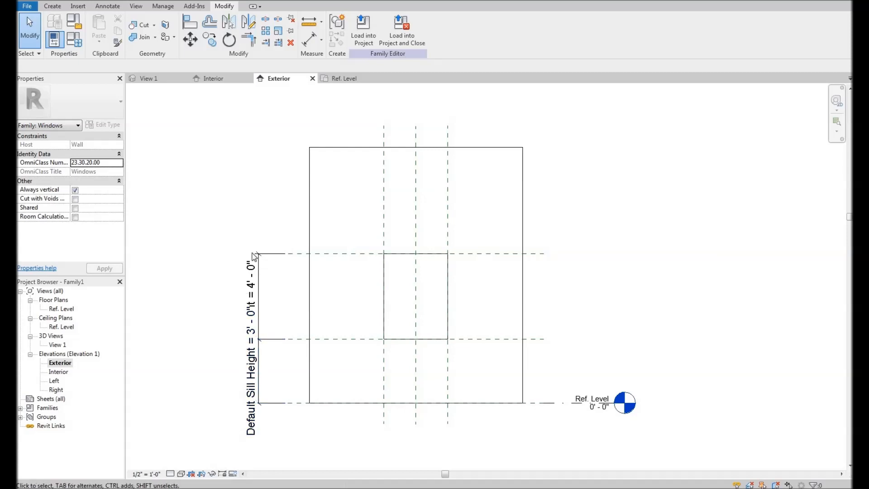
click(261, 288)
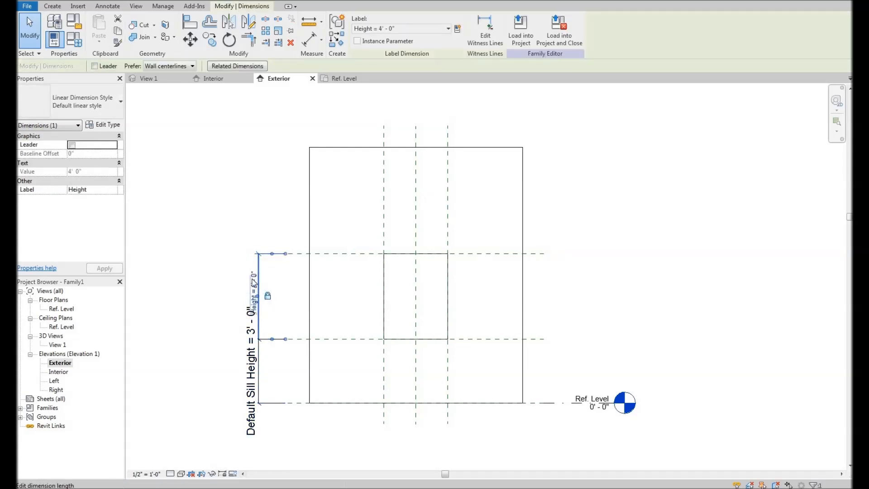
click(256, 377)
click(288, 362)
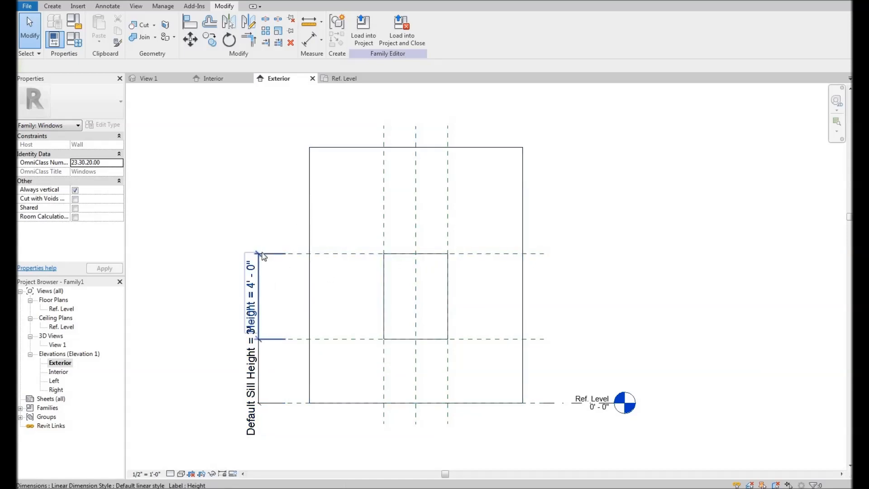
click(252, 290)
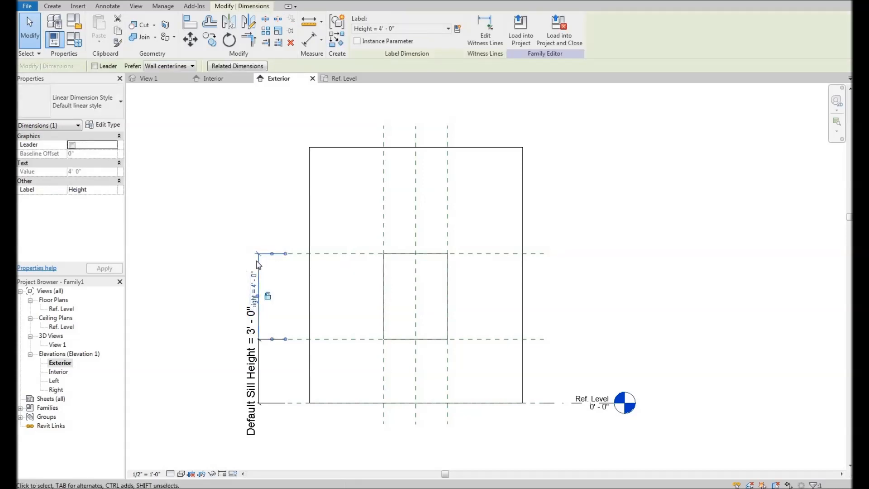
click(203, 149)
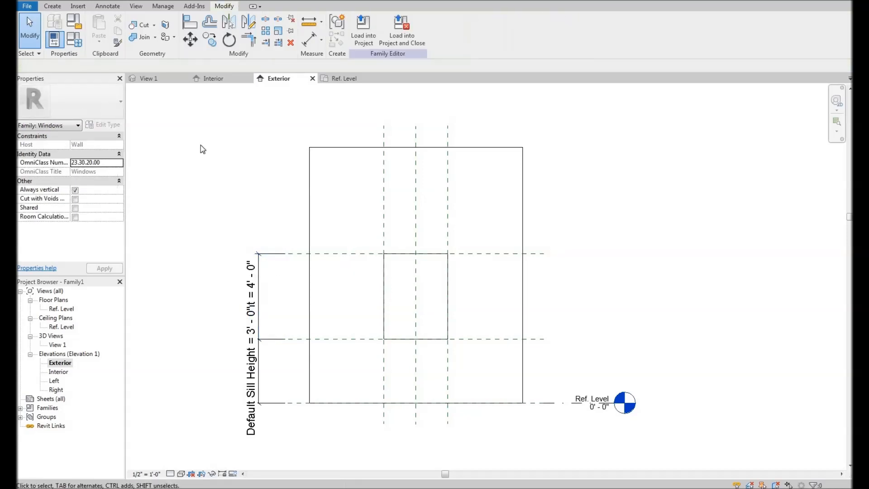
- Set the Height parameter of the window family to 5' 0" in Family Types and apply it
click(73, 43)
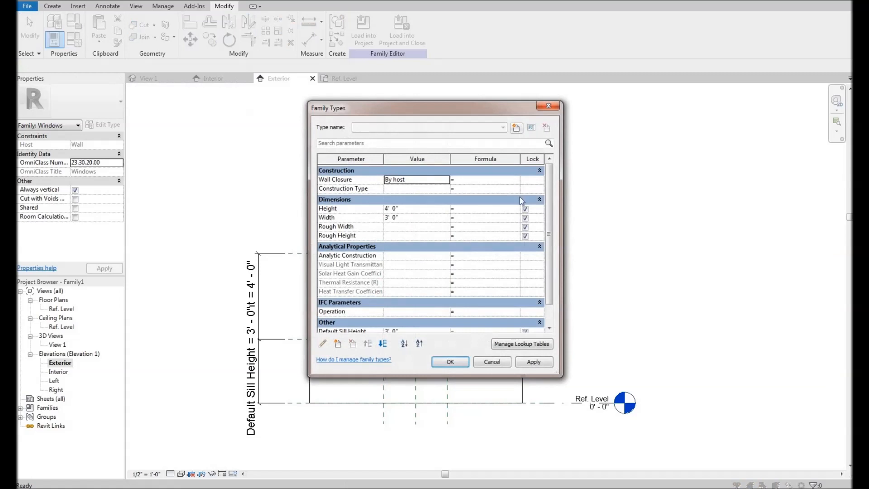
scroll(550, 190, down, 1)
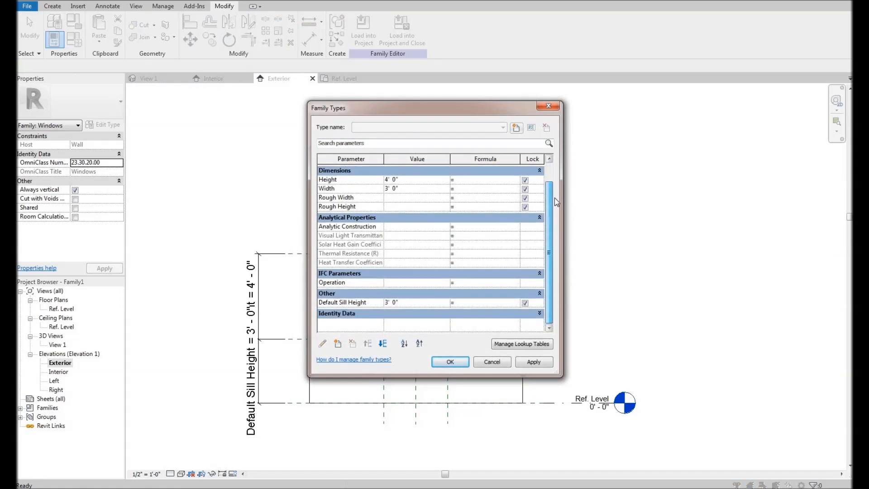
click(420, 179)
text(5)
key(Tab)
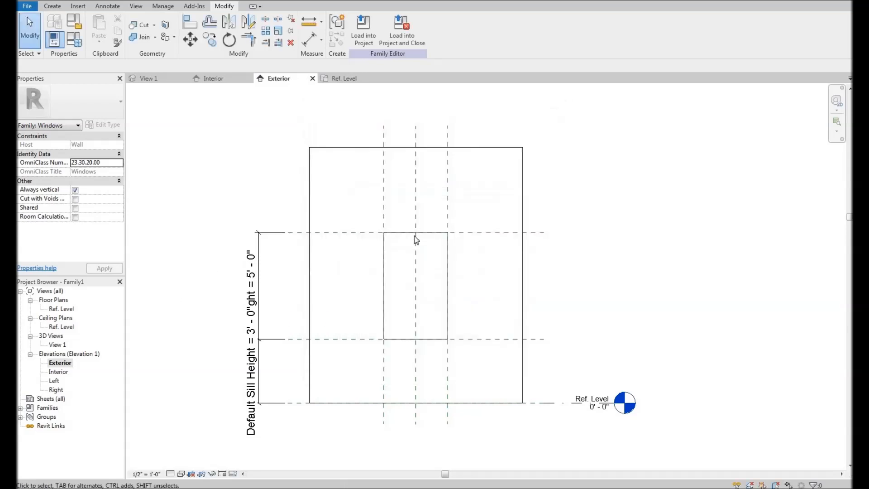
middle_drag(425, 234, 418, 237)
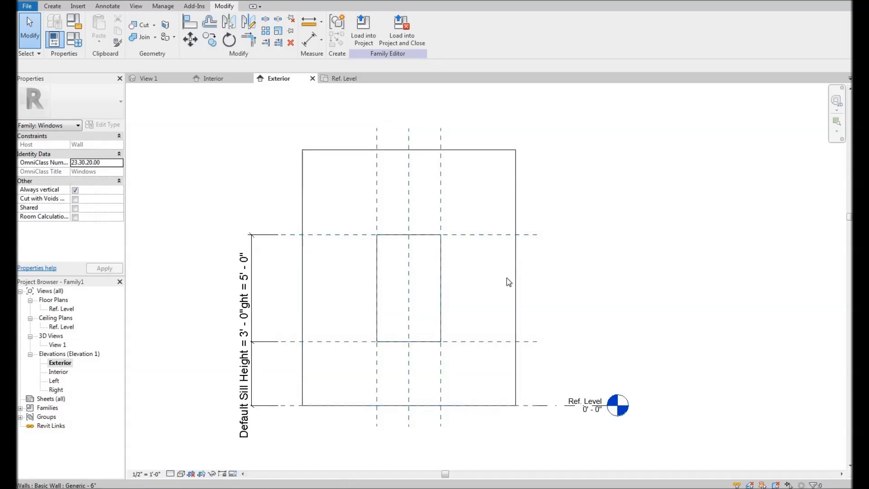
middle_drag(413, 232, 409, 230)
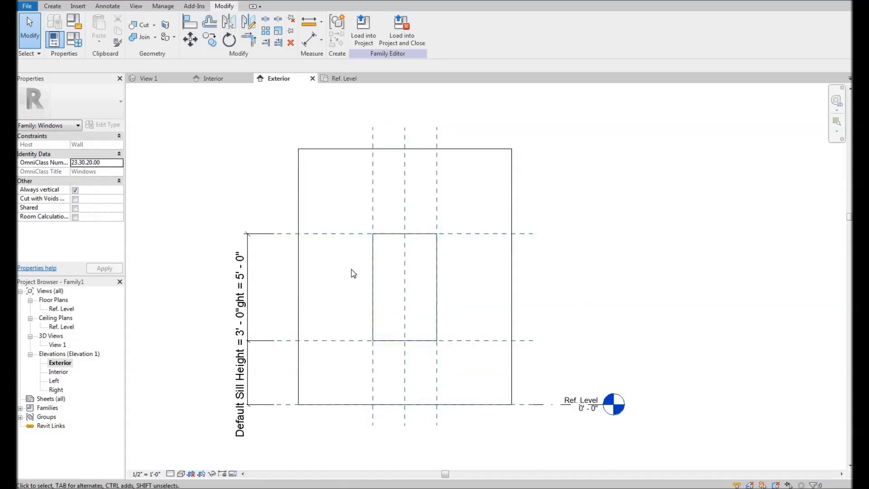
middle_drag(351, 270, 321, 261)
middle_drag(167, 190, 200, 200)
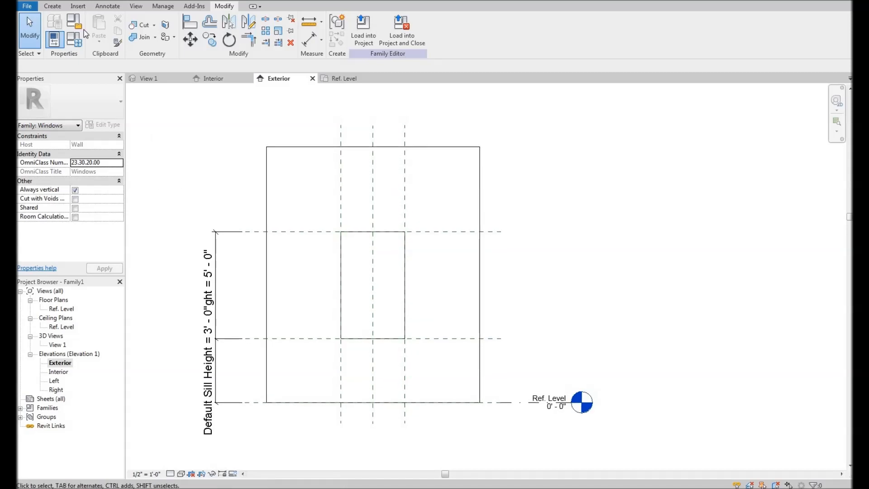
- Start a Sweep and sketch its path by picking the four edges of the window opening in the Exterior elevation
click(52, 7)
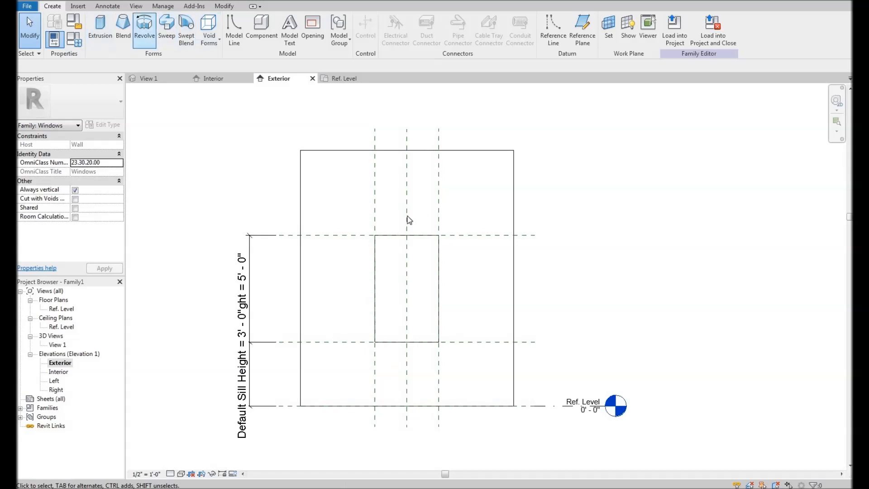
middle_drag(398, 270, 355, 297)
scroll(338, 271, down, 1)
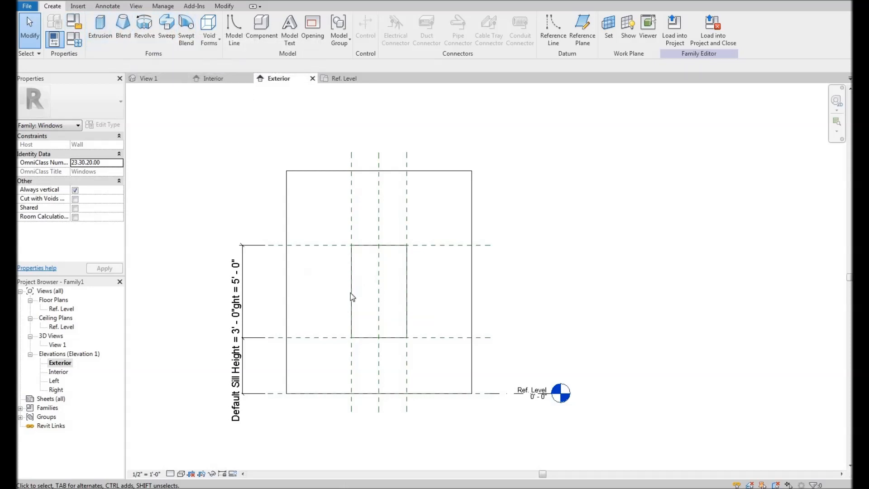
scroll(369, 275, up, 3)
middle_drag(348, 267, 392, 273)
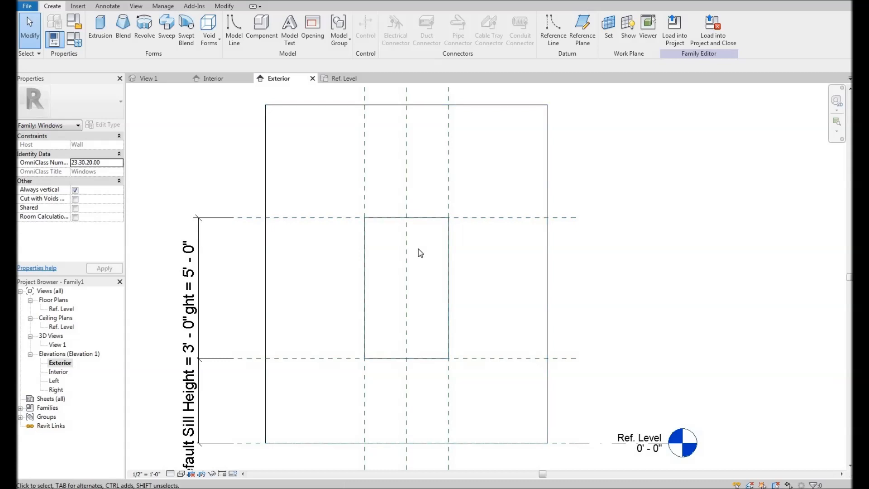
middle_drag(418, 249, 412, 247)
scroll(427, 260, down, 1)
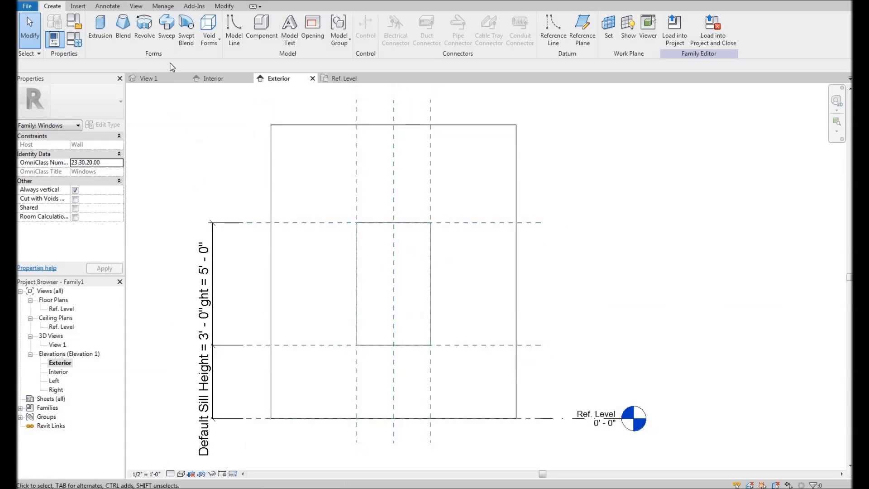
click(167, 23)
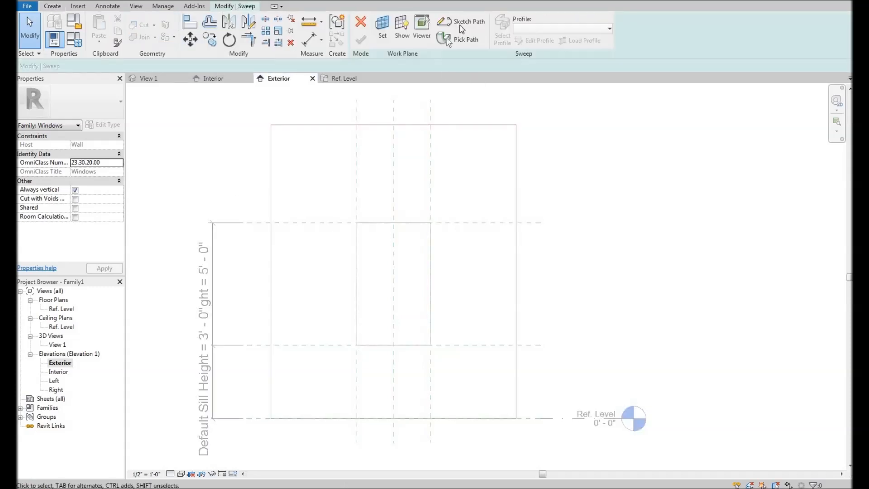
click(462, 25)
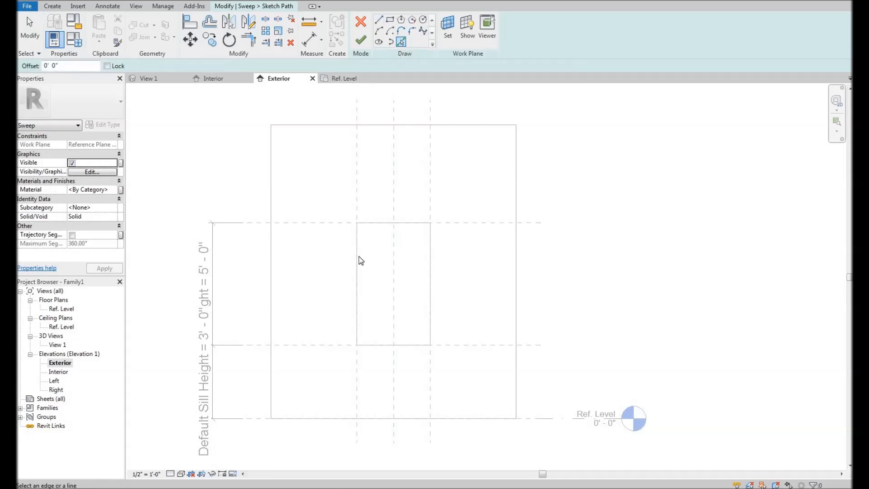
click(376, 233)
click(379, 224)
click(431, 289)
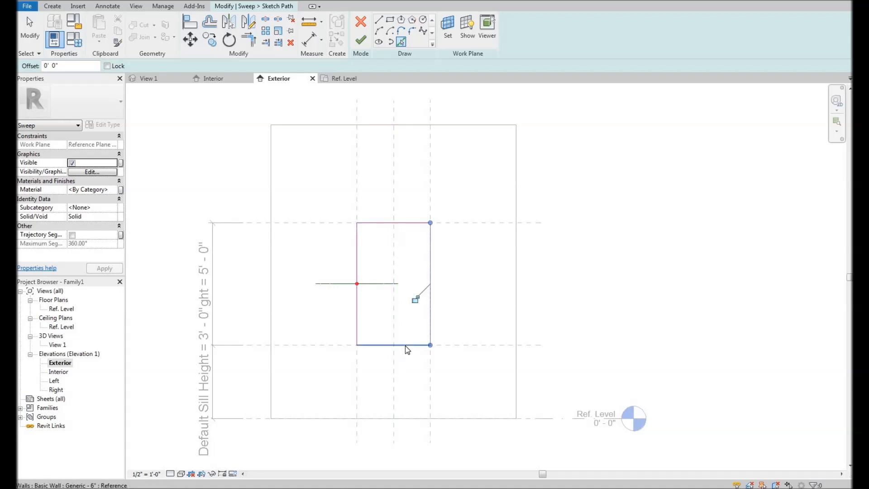
click(399, 359)
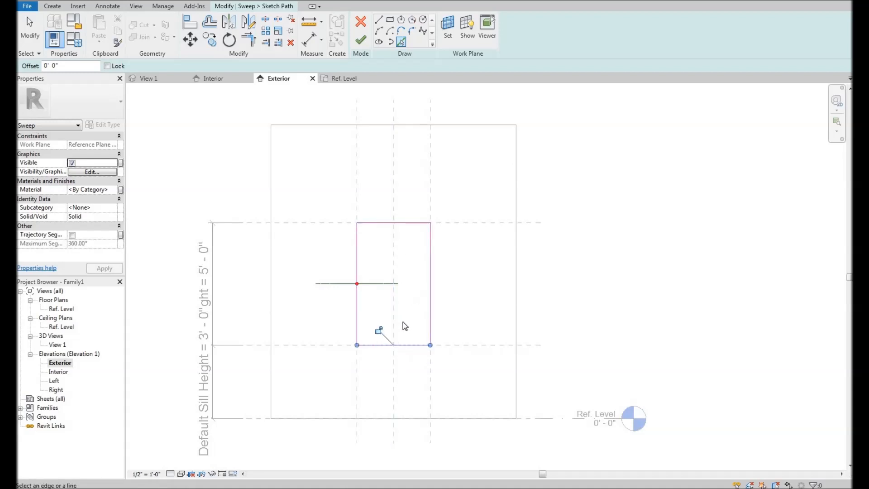
right_click(397, 258)
click(400, 262)
right_click(404, 257)
click(408, 261)
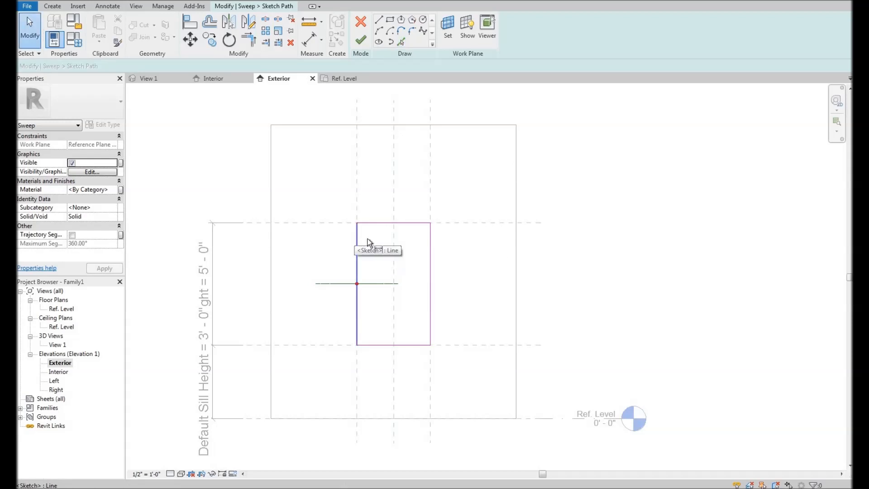
- Add aligned dimensions between the left and right sweep path lines and their matching reference planes
key(d)
key(i)
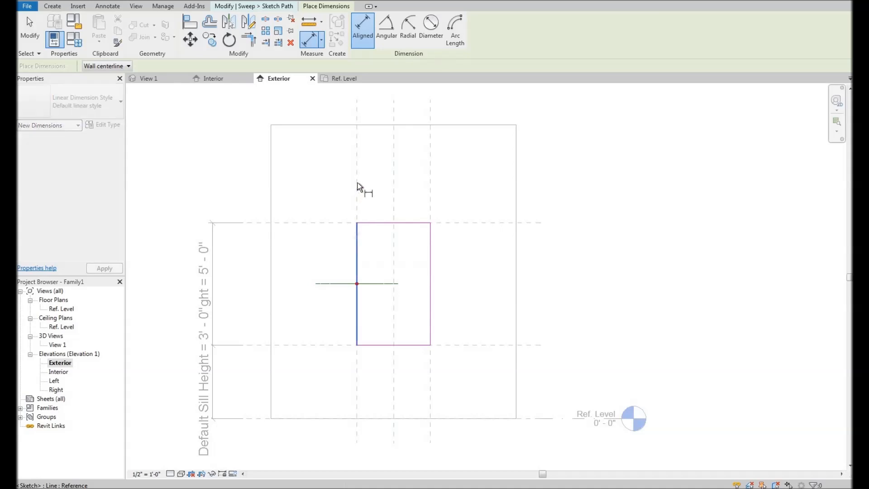
click(329, 152)
click(432, 242)
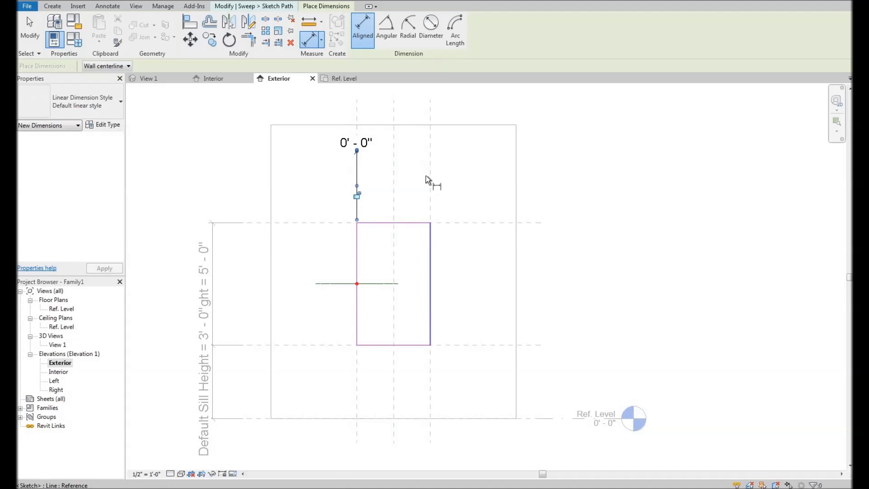
click(430, 165)
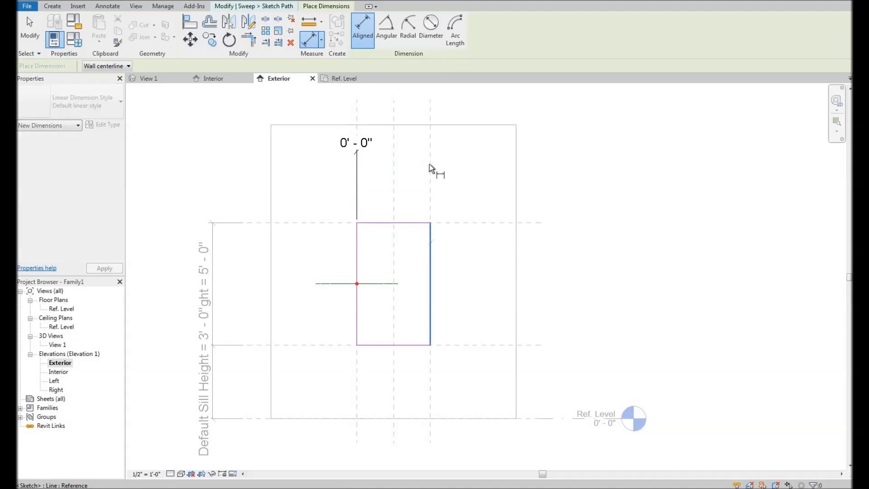
- Dimension the top and bottom sweep path lines to the reference planes at the head and sill of the opening
click(413, 223)
click(475, 222)
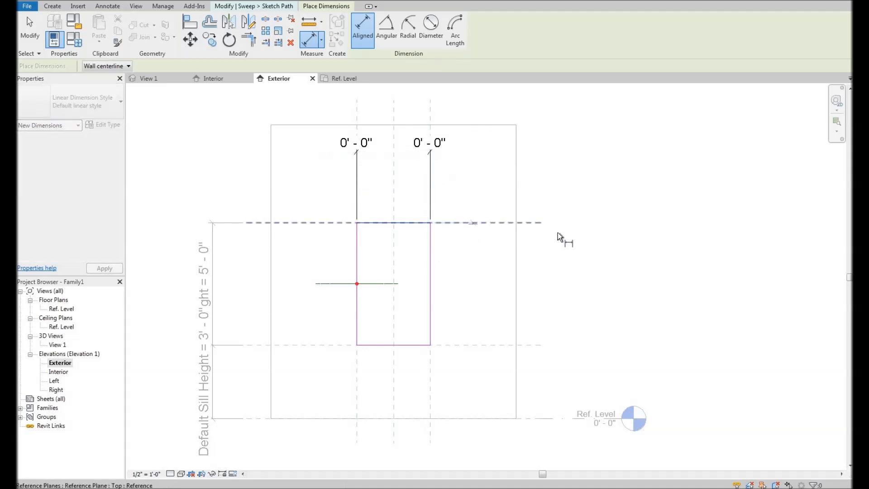
click(483, 307)
click(477, 345)
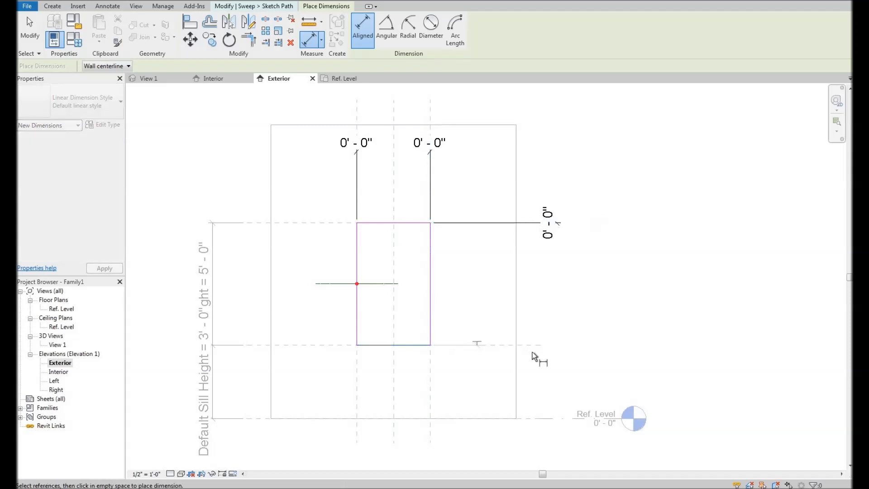
click(601, 295)
right_click(586, 282)
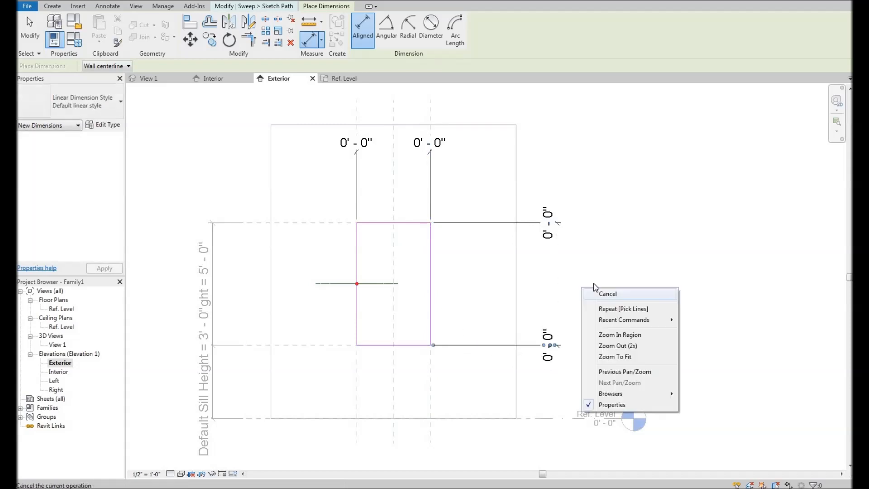
click(609, 285)
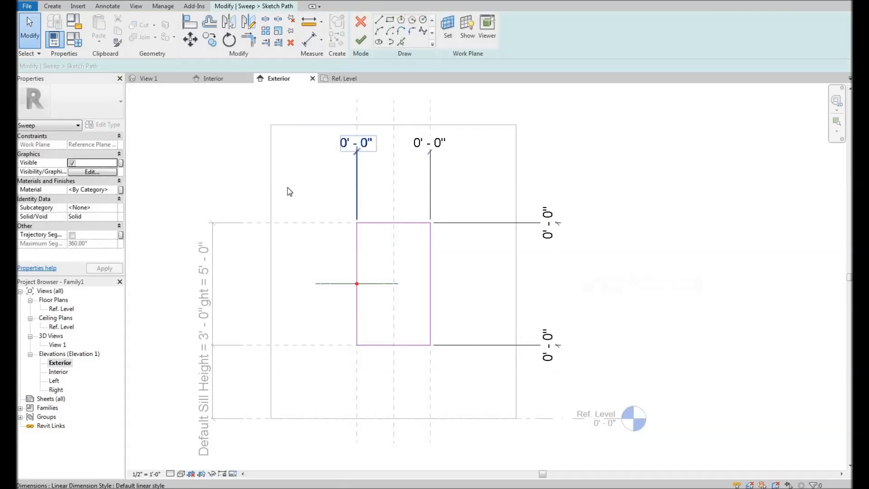
- Lock the four alignment dimensions so that the sweep path follows the opening's reference planes
click(356, 202)
click(430, 193)
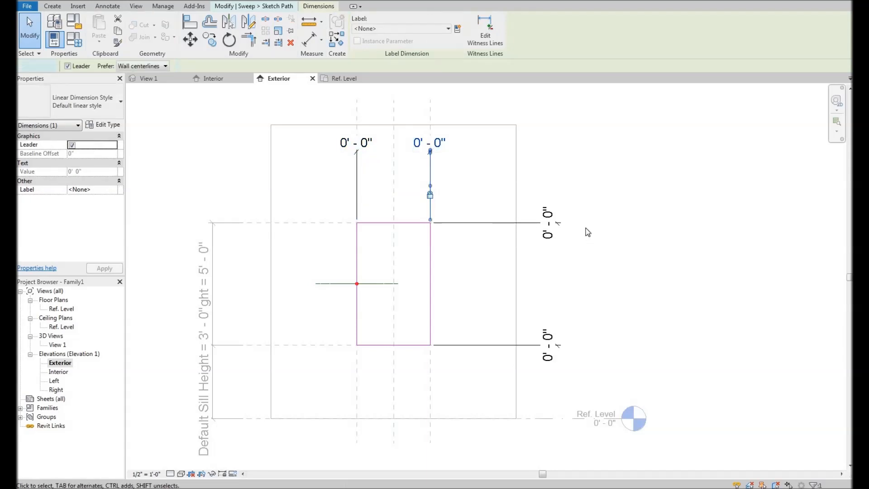
click(517, 223)
click(600, 223)
click(517, 345)
click(600, 345)
click(405, 329)
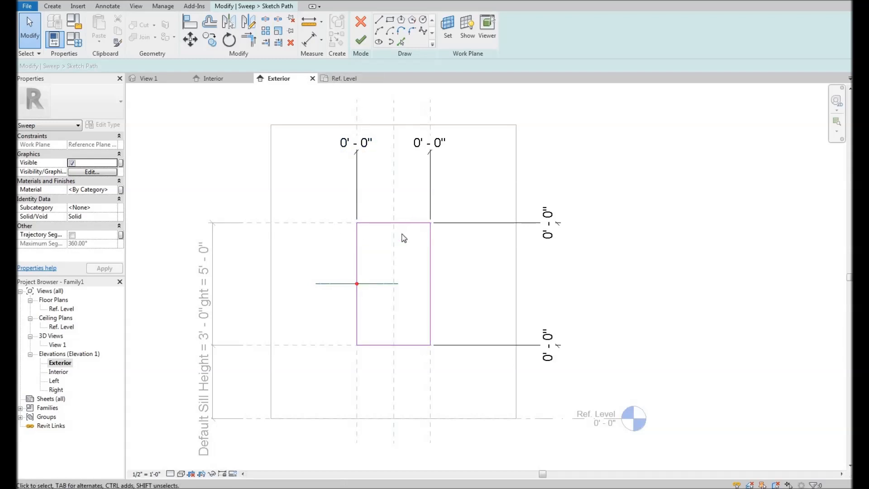
- Finish the sweep path and open its profile for sketching in the Floor Plan: Ref. Level view
click(361, 43)
middle_drag(356, 270, 336, 257)
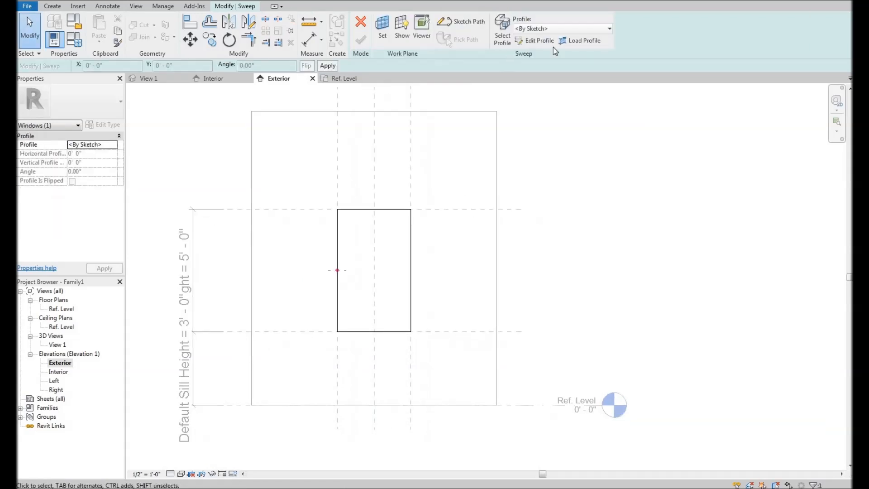
click(541, 43)
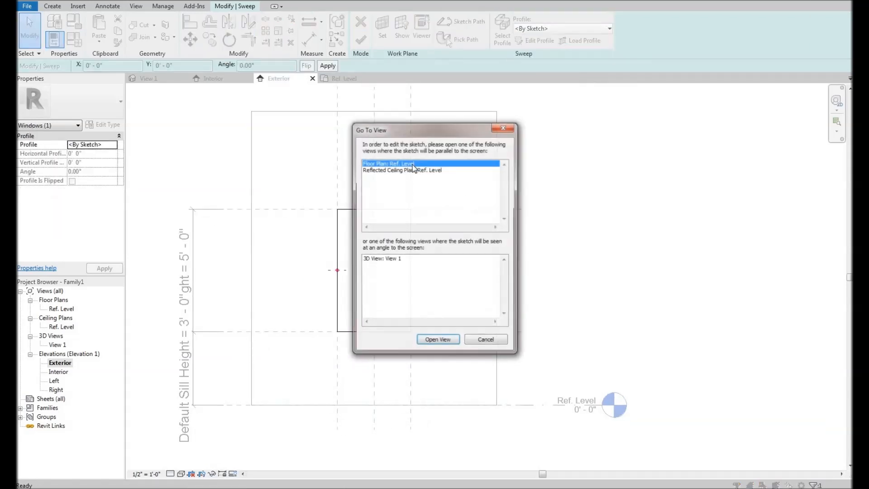
click(435, 341)
middle_drag(451, 296, 413, 292)
scroll(412, 292, up, 5)
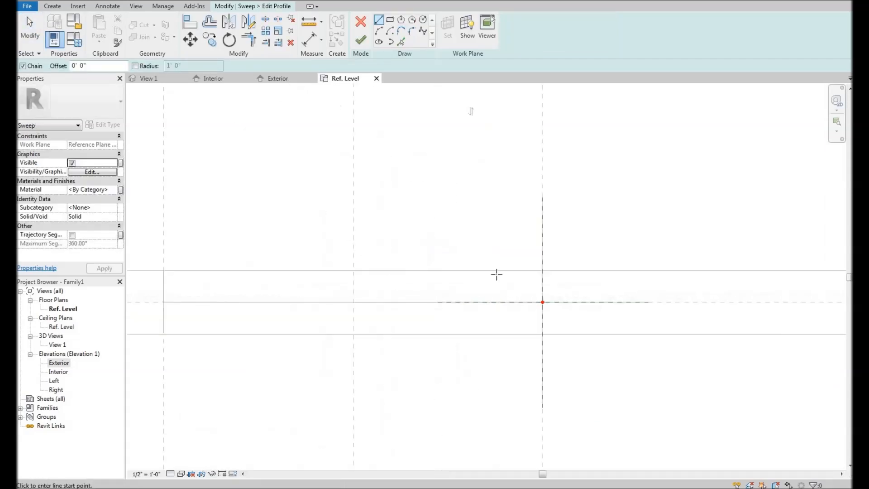
middle_drag(478, 252, 497, 248)
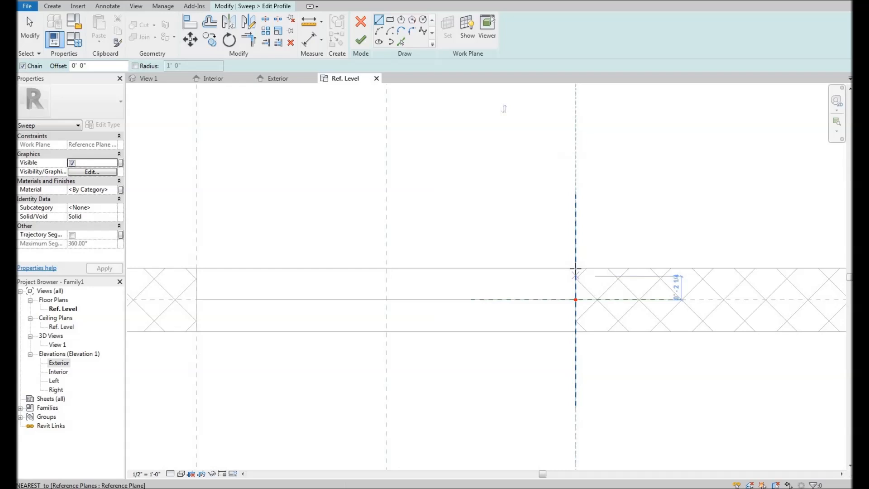
- Begin the frame profile from the wall's upper face, stepping 3/4" into the opening, 2 1/4" down and further inward
click(576, 269)
scroll(575, 271, up, 2)
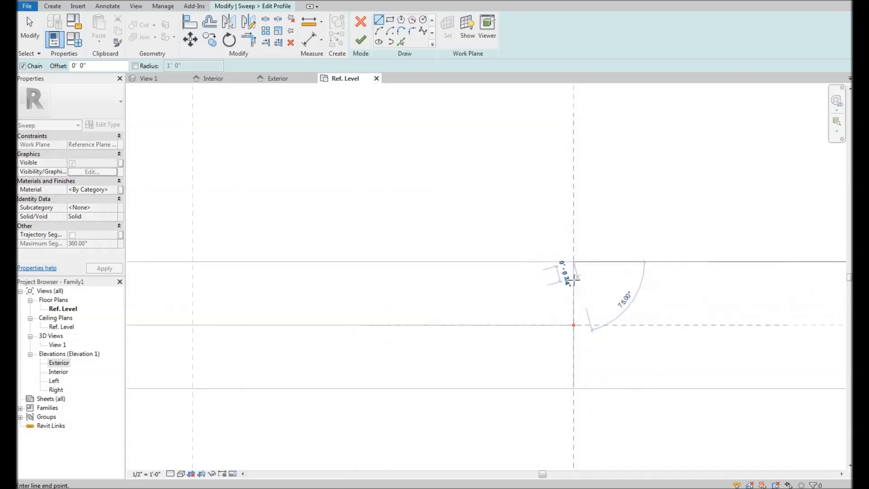
click(573, 283)
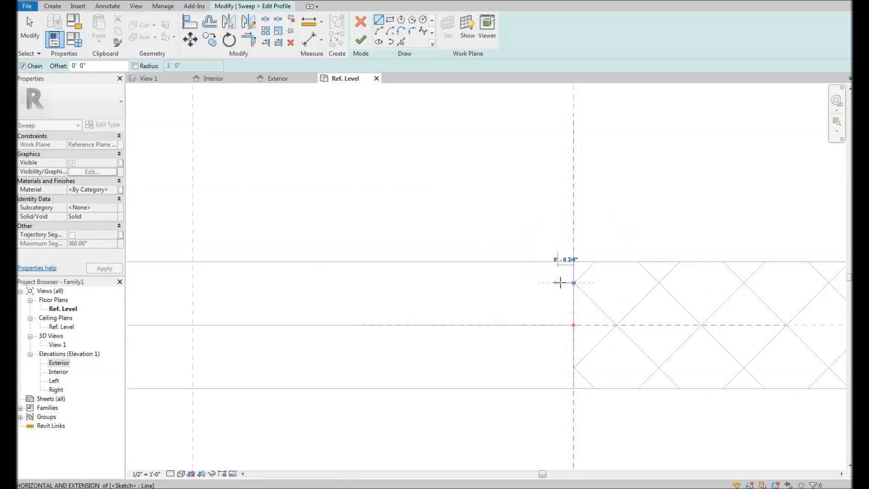
click(557, 325)
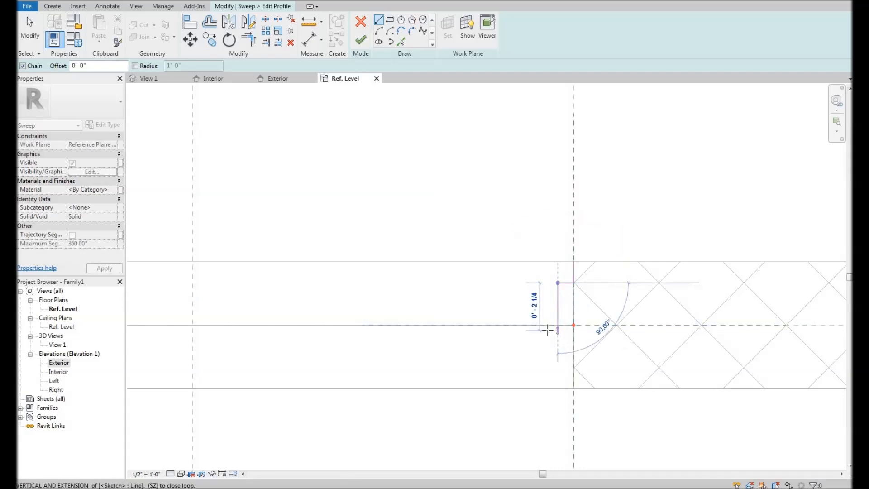
click(543, 330)
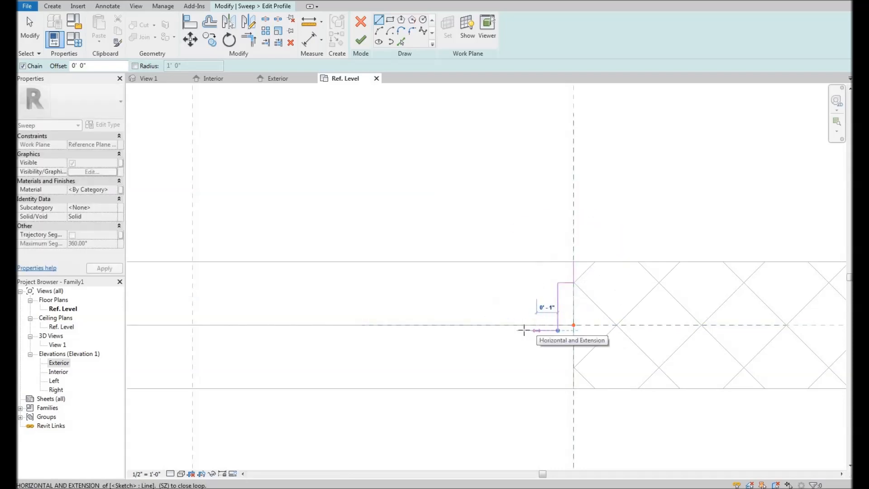
click(524, 335)
scroll(526, 337, up, 2)
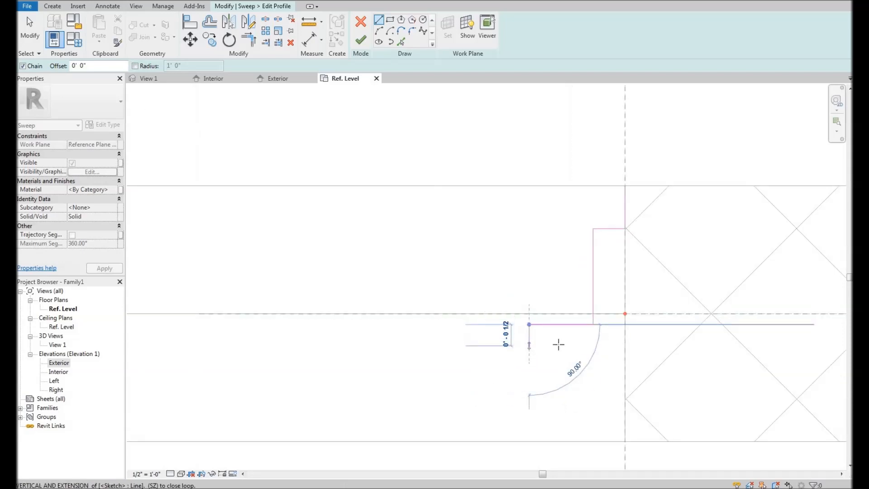
- Continue the profile with a 1/2" edge and a 1/2" deep, 1/4" wide groove on its inner side
click(529, 346)
click(550, 346)
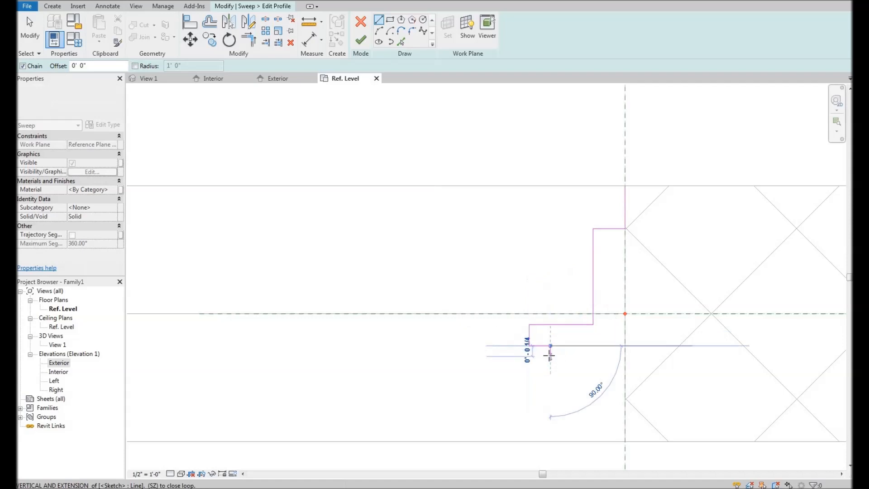
click(550, 357)
click(529, 357)
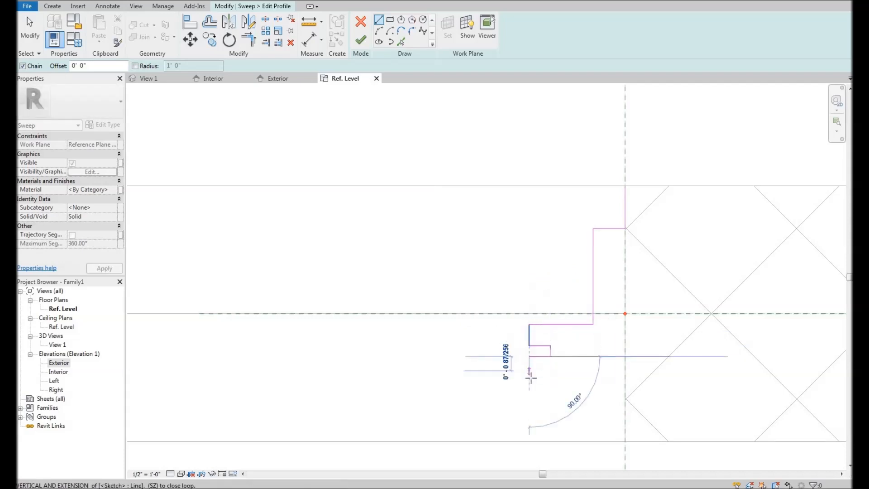
- Complete the profile with a 1/2" edge, a 1" step back and a 1 1/4" base on the wall's lower face, closing the loop
click(588, 377)
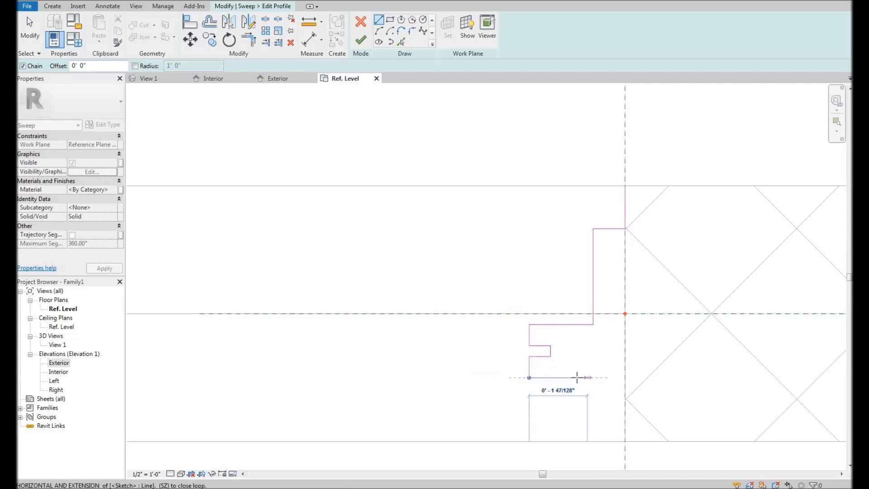
click(571, 378)
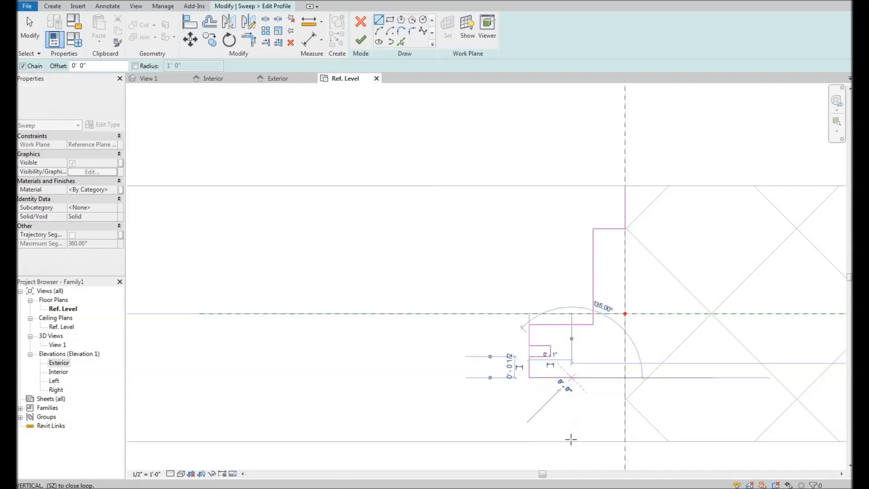
click(572, 441)
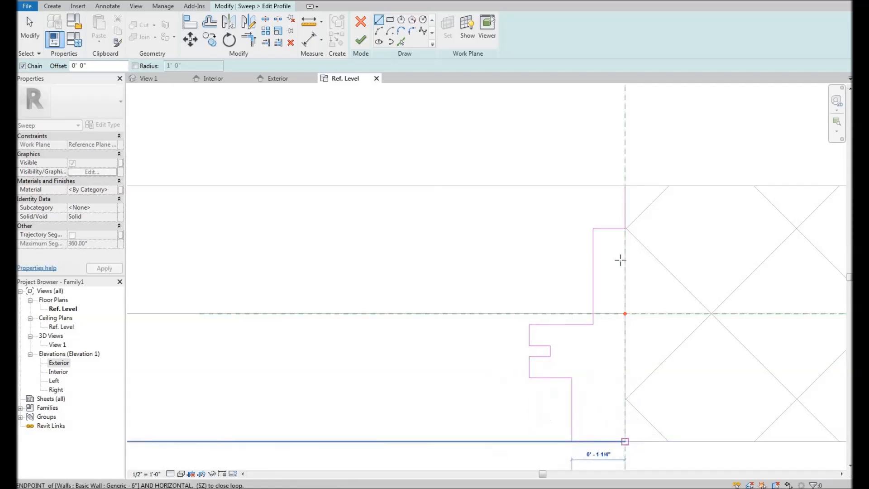
click(626, 441)
click(626, 230)
right_click(399, 230)
click(427, 237)
- Delete the leftover guide line between the wall's upper face and the top of the frame profile
scroll(471, 200, down, 7)
middle_drag(471, 199, 456, 211)
scroll(516, 224, down, 2)
scroll(516, 224, up, 3)
click(516, 223)
key(Delete)
scroll(516, 224, down, 5)
- Examine the closed frame profile and its position within the wall thickness at the edge of the opening
mouse_move(481, 265)
middle_down()
mouse_move(512, 245)
mouse_move(544, 268)
middle_up()
scroll(529, 256, up, 5)
scroll(551, 274, up, 4)
scroll(733, 297, down, 4)
middle_drag(756, 299, 743, 284)
scroll(743, 284, down, 2)
scroll(640, 301, down, 1)
middle_drag(653, 232, 615, 217)
scroll(586, 231, up, 3)
scroll(622, 250, up, 5)
scroll(633, 283, down, 3)
mouse_move(630, 253)
middle_down()
mouse_move(621, 286)
mouse_move(617, 202)
middle_up()
middle_drag(490, 186, 606, 208)
scroll(577, 205, down, 3)
scroll(593, 206, down, 1)
middle_drag(552, 195, 544, 204)
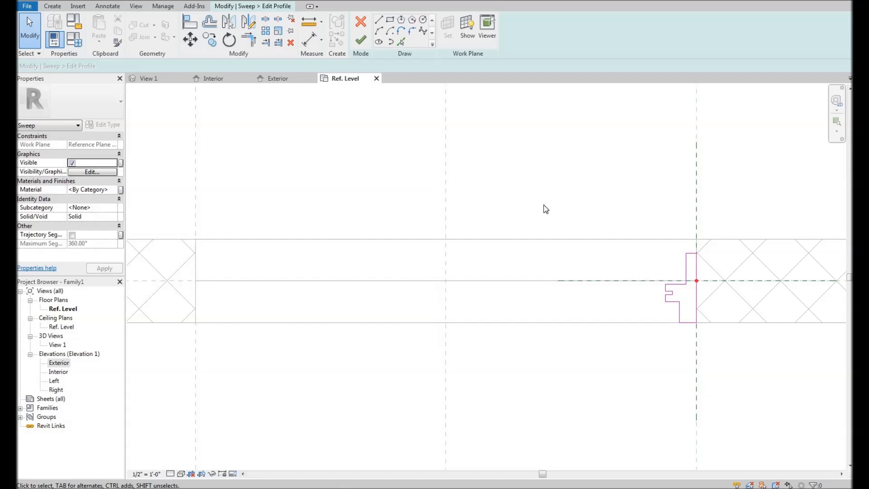
middle_drag(694, 296, 571, 252)
scroll(505, 222, up, 2)
middle_drag(504, 222, 457, 196)
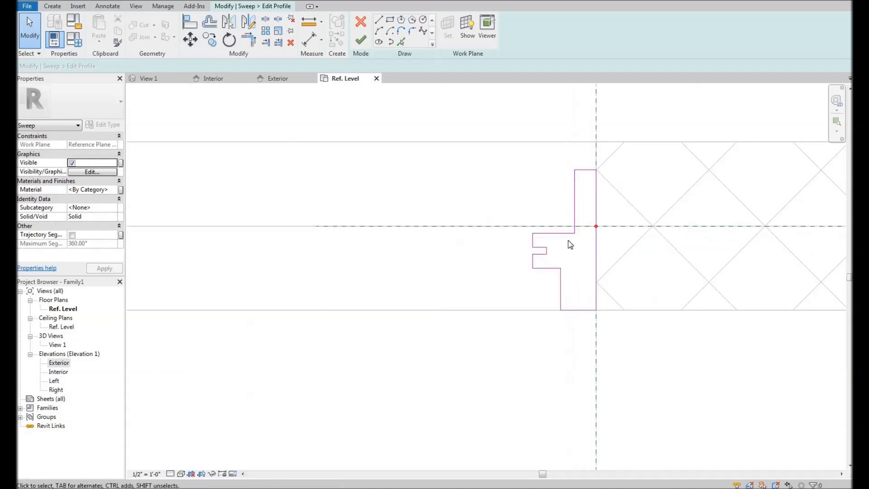
middle_drag(554, 243, 538, 235)
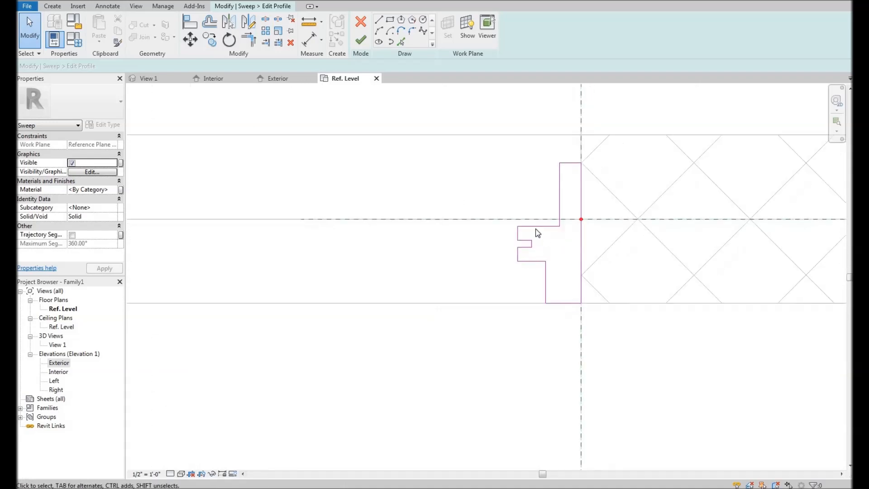
middle_drag(479, 288, 489, 292)
middle_drag(549, 311, 547, 327)
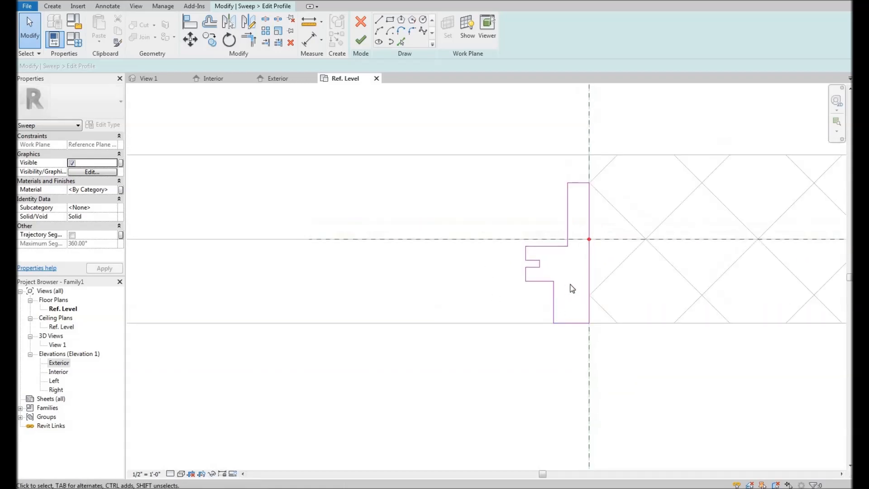
- Add an aligned dimension between the wall's upper face and the top edge of the frame profile
middle_drag(529, 211, 558, 196)
key(d)
key(i)
scroll(580, 189, down, 5)
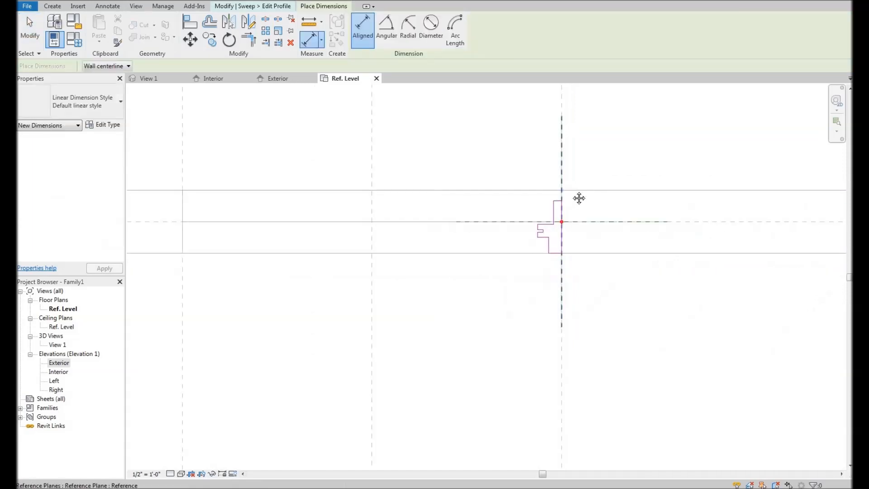
scroll(560, 190, up, 7)
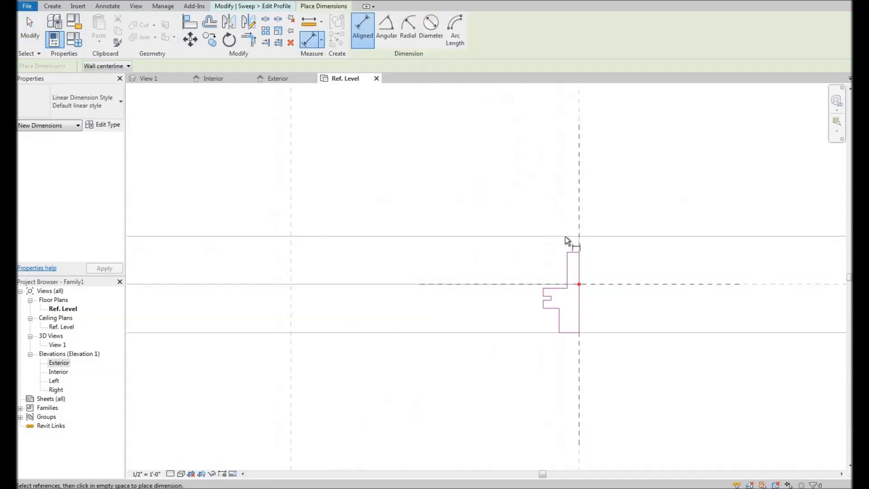
click(569, 250)
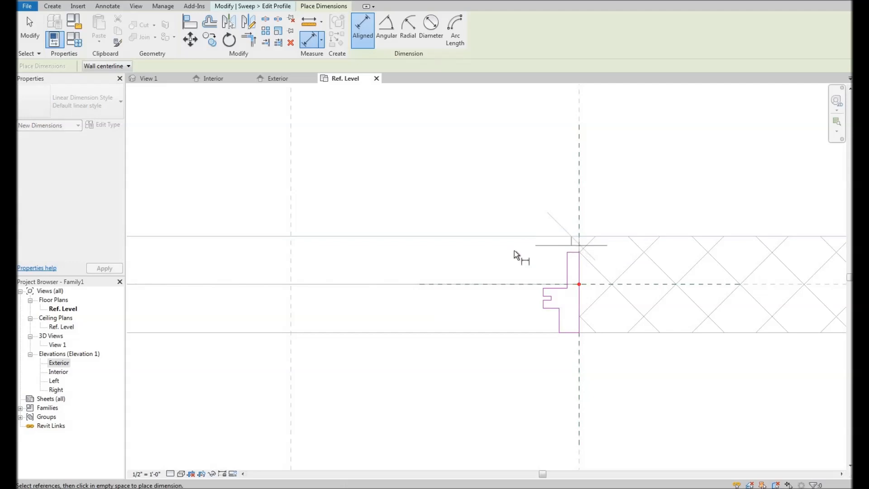
scroll(398, 265, down, 4)
right_click(378, 202)
key(Escape)
key(Escape)
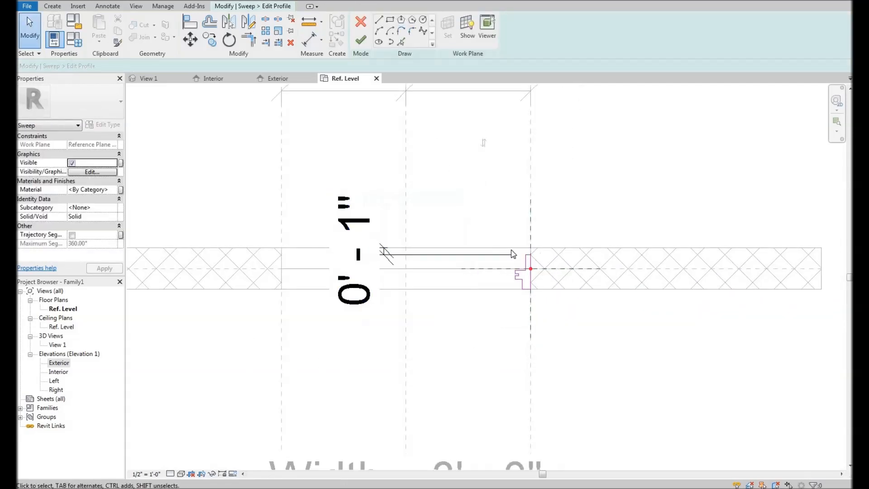
- Add an aligned dimension between the wall's lower face and the base of the frame profile, and lock it
scroll(515, 258, up, 3)
scroll(548, 246, down, 2)
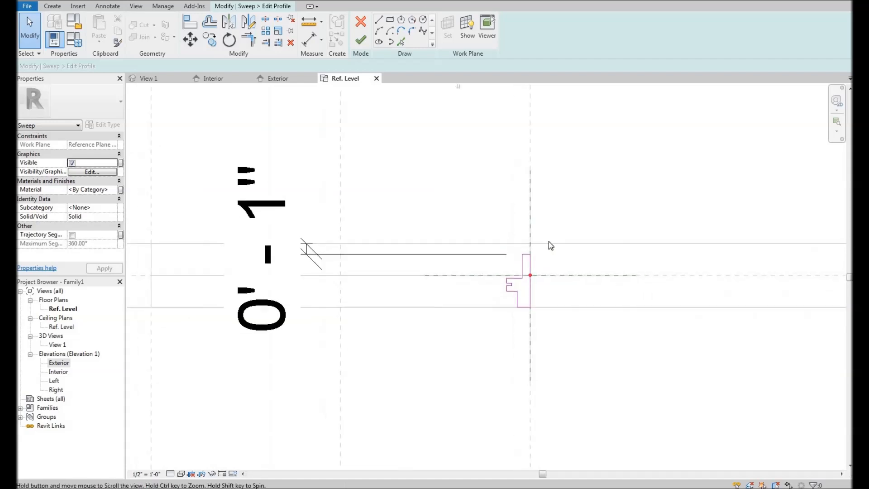
scroll(554, 304, up, 3)
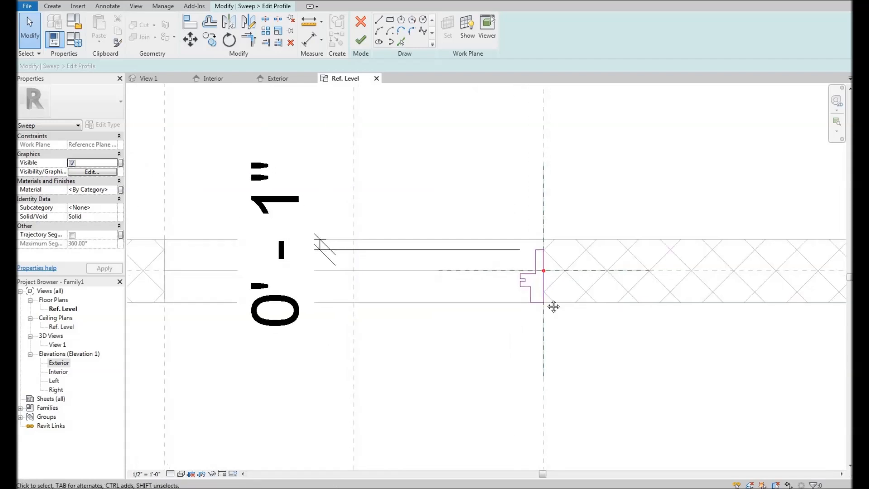
scroll(573, 302, down, 2)
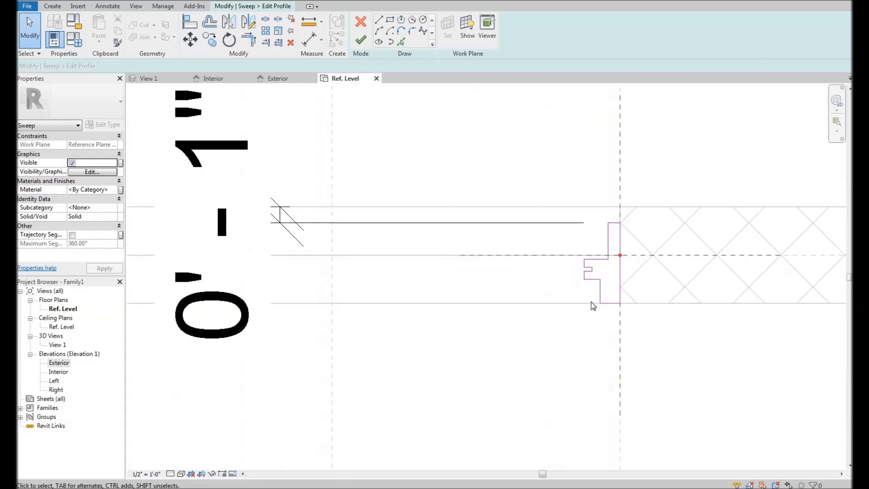
key(d)
key(i)
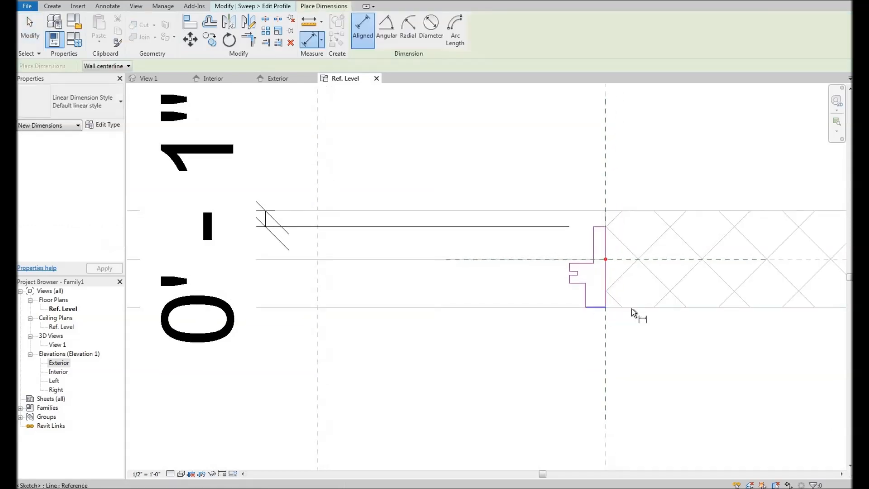
click(665, 309)
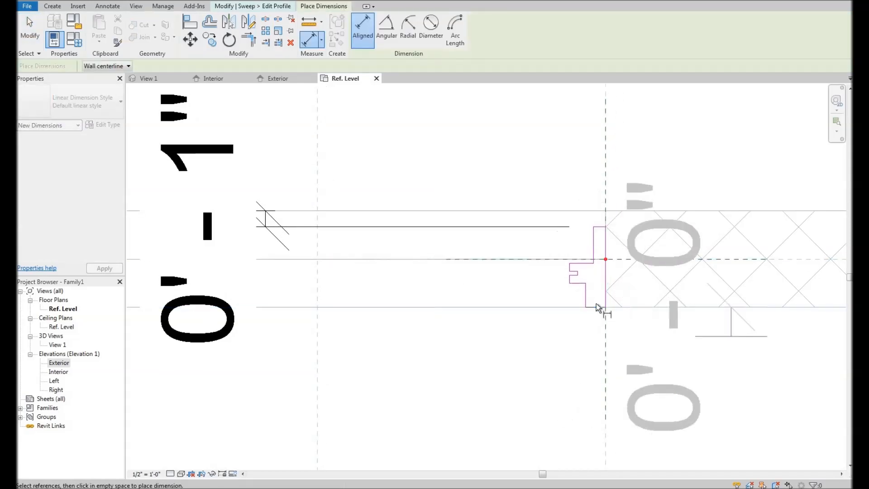
scroll(598, 308, down, 2)
click(763, 252)
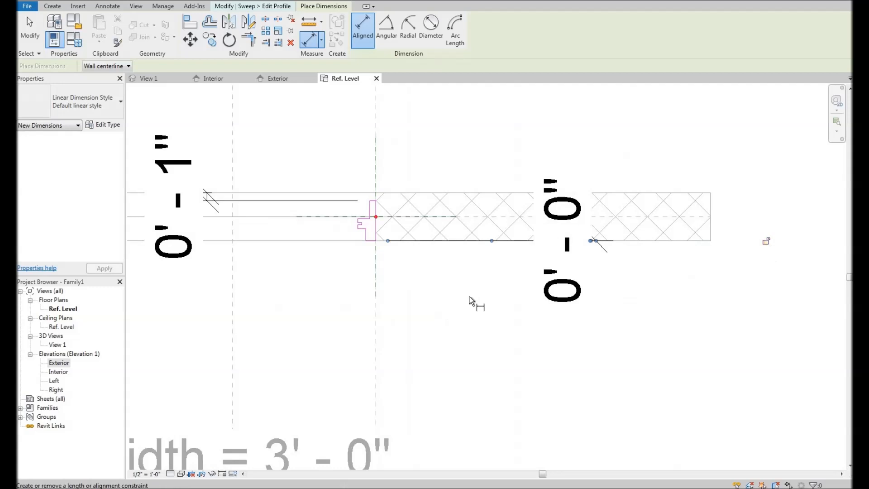
- Dimension the distance from the frame profile's base edge to the underside of its projecting part, and lock it
scroll(388, 285, up, 5)
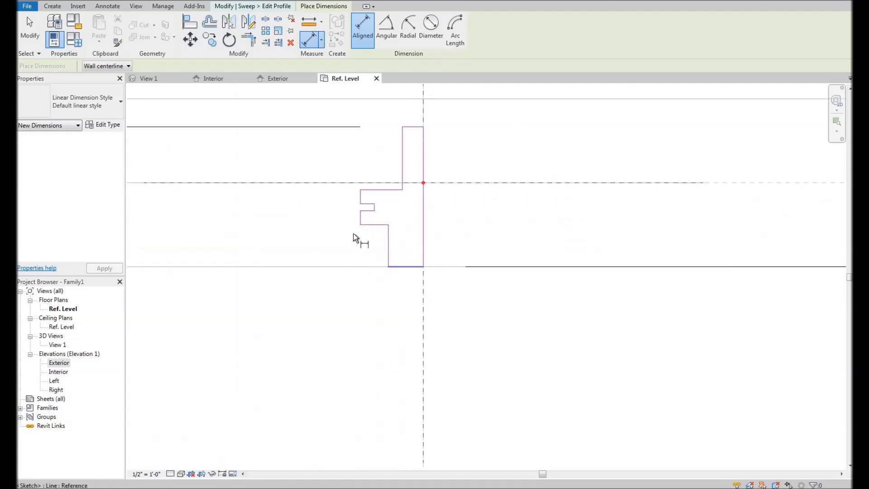
scroll(349, 297, down, 3)
scroll(363, 289, down, 2)
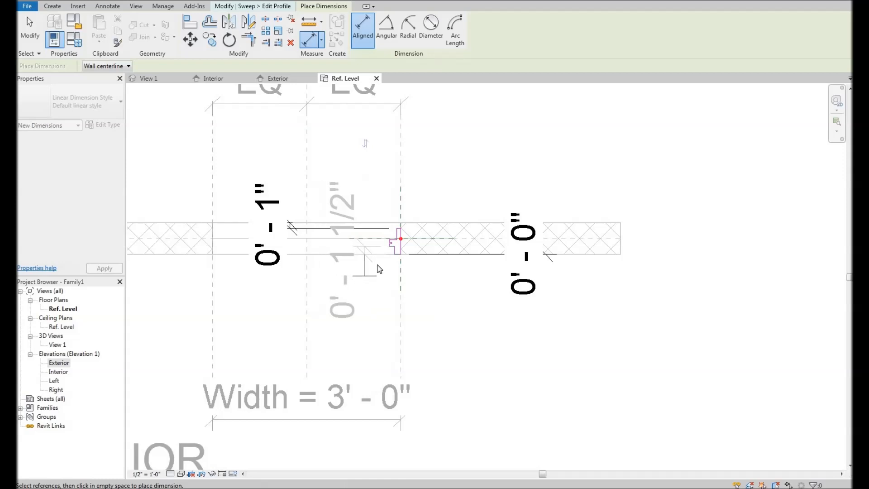
scroll(370, 270, down, 1)
right_click(373, 265)
click(361, 283)
scroll(379, 264, up, 5)
scroll(324, 309, down, 4)
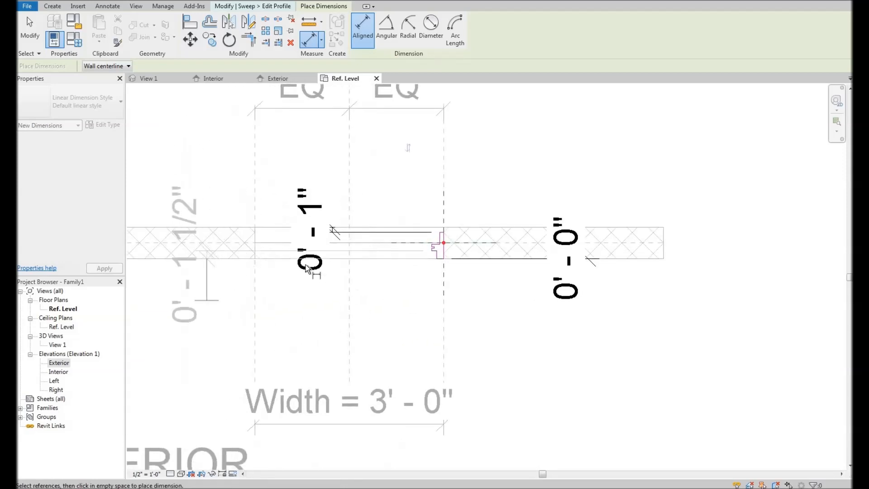
click(322, 256)
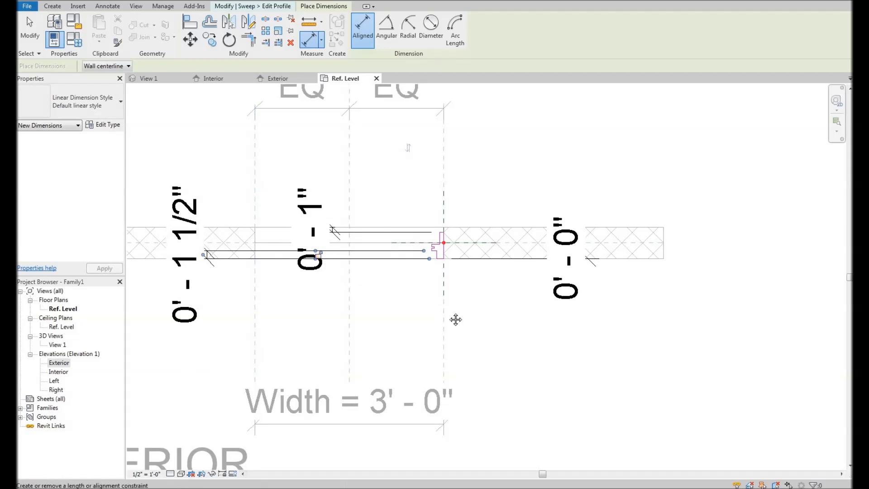
- Dimension the thickness of the profile's projecting part between its lower and upper edges, and lock it
scroll(426, 261, up, 4)
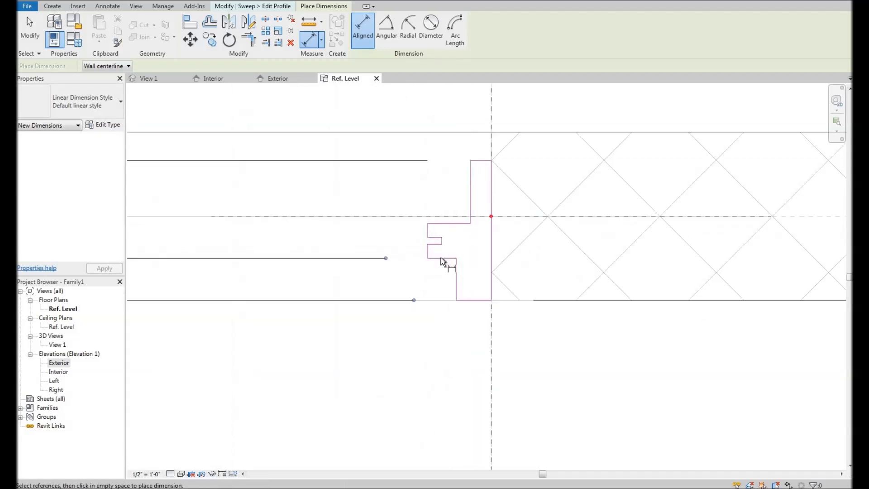
click(441, 226)
scroll(324, 263, down, 5)
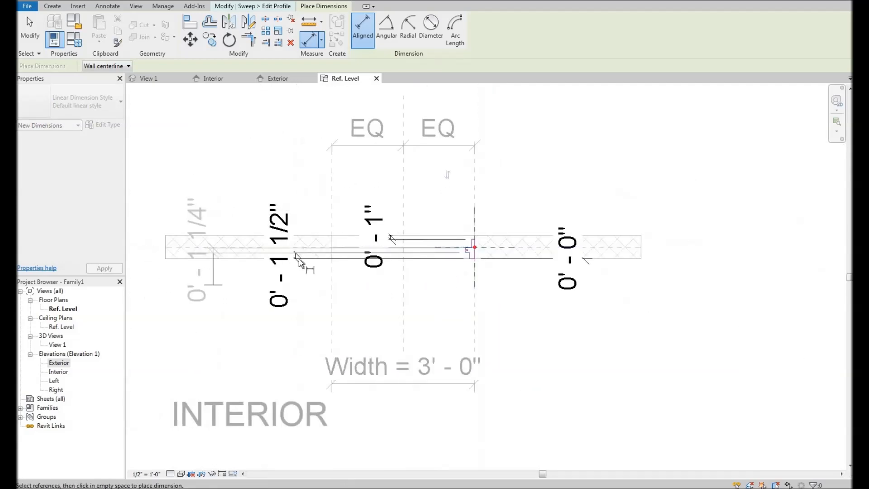
click(272, 256)
middle_drag(419, 202, 394, 193)
right_click(398, 192)
click(187, 251)
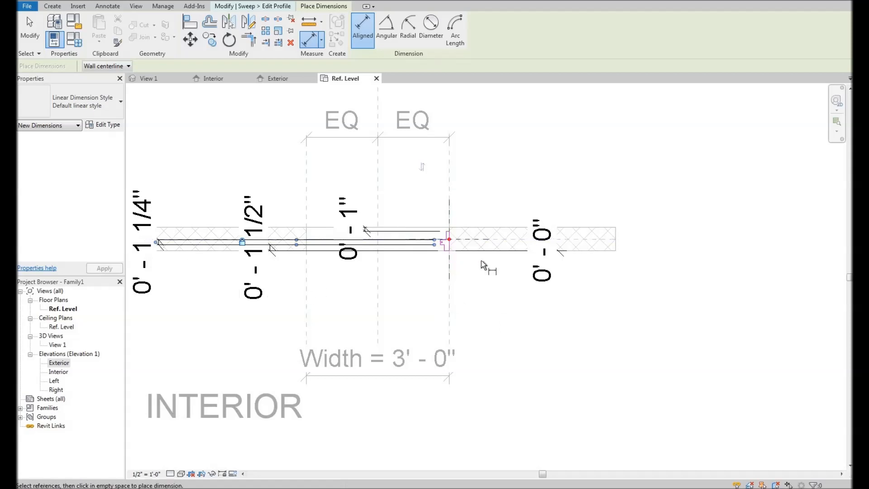
- Examine the dimensions placed around the frame profile and end the dimensioning command
middle_drag(481, 261, 552, 269)
click(520, 256)
key(Escape)
scroll(520, 256, up, 2)
scroll(281, 271, down, 2)
middle_drag(281, 272, 390, 280)
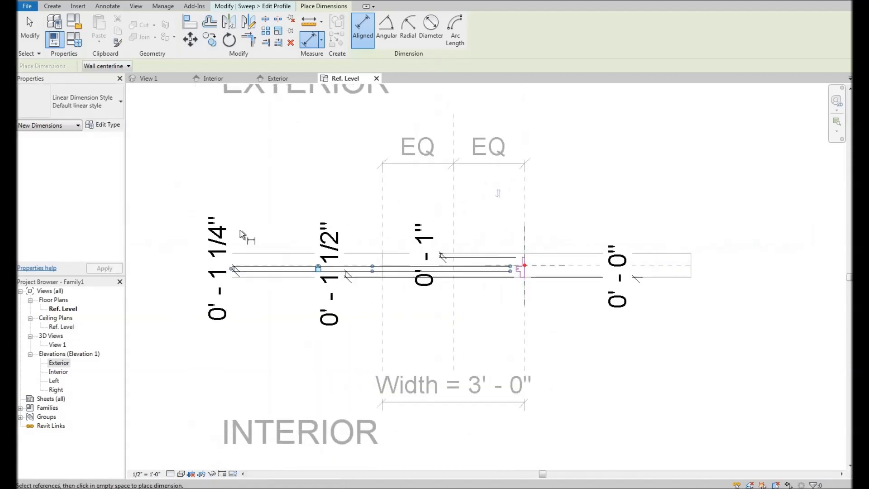
middle_drag(521, 278, 476, 283)
scroll(476, 284, up, 2)
scroll(495, 251, up, 4)
middle_drag(495, 251, 563, 213)
scroll(508, 195, down, 2)
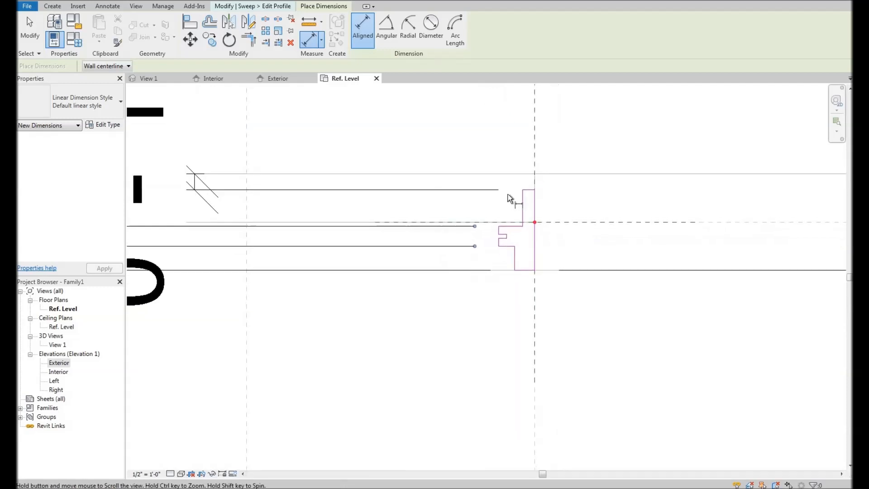
scroll(485, 168, down, 2)
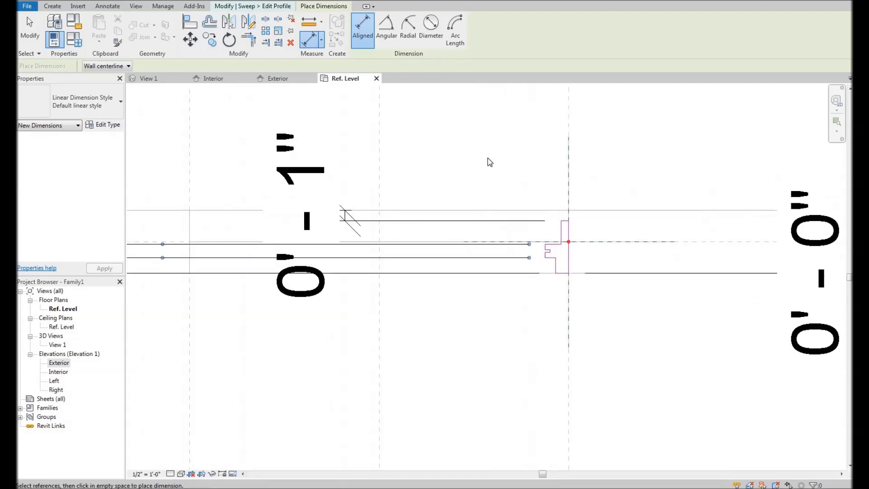
right_click(482, 151)
click(502, 159)
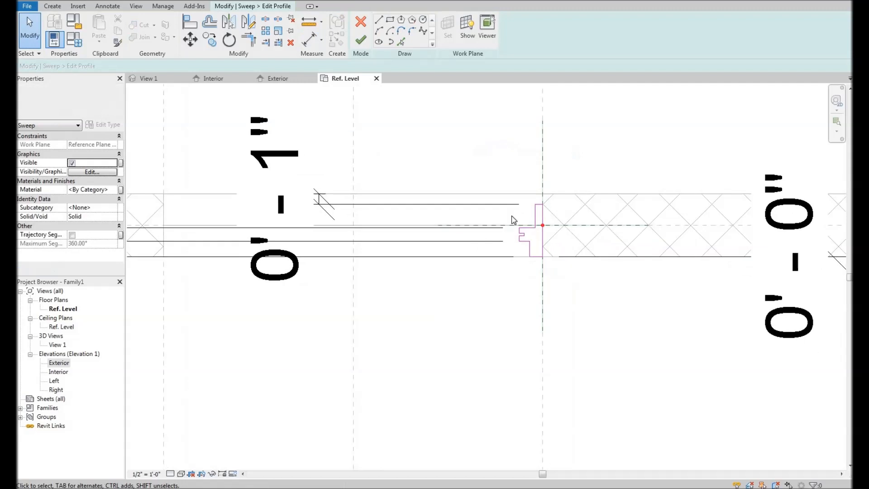
- Check the temporary dimensions of the base's side edge and the lower front edge of the projecting part
scroll(462, 246, up, 5)
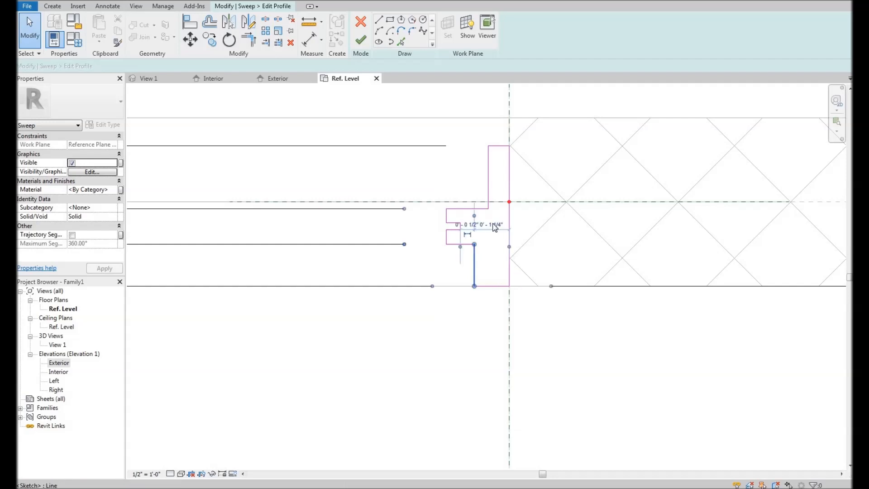
click(475, 267)
middle_drag(480, 259, 483, 254)
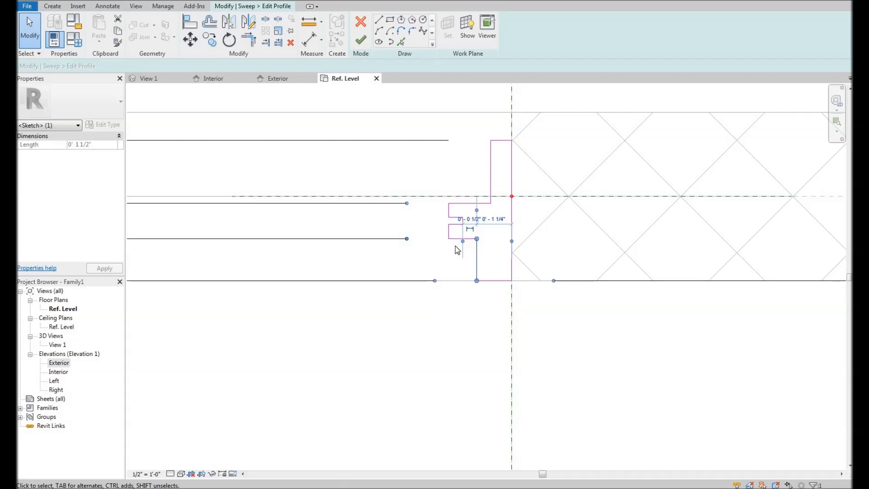
click(449, 233)
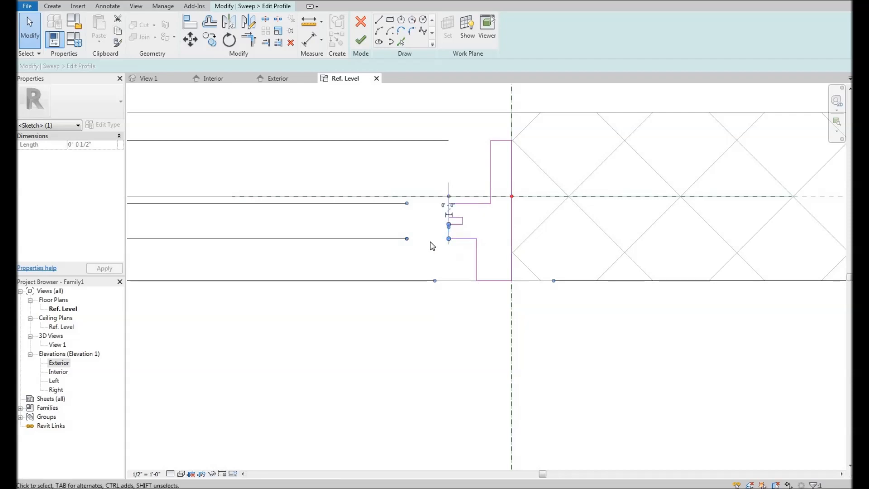
click(469, 339)
scroll(523, 295, down, 5)
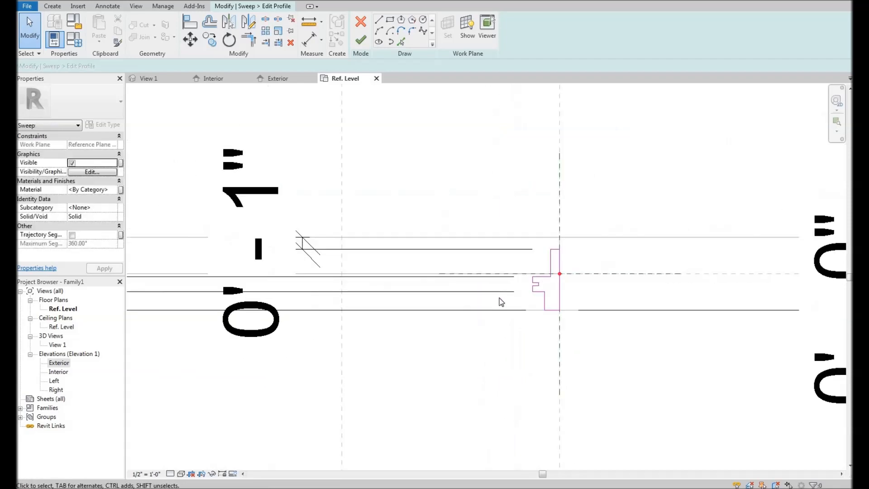
- Set the distance from the base's side edge to both front edges of the projecting part to 2 1/4"
middle_drag(511, 261, 491, 274)
scroll(507, 303, up, 6)
drag(497, 241, 525, 333)
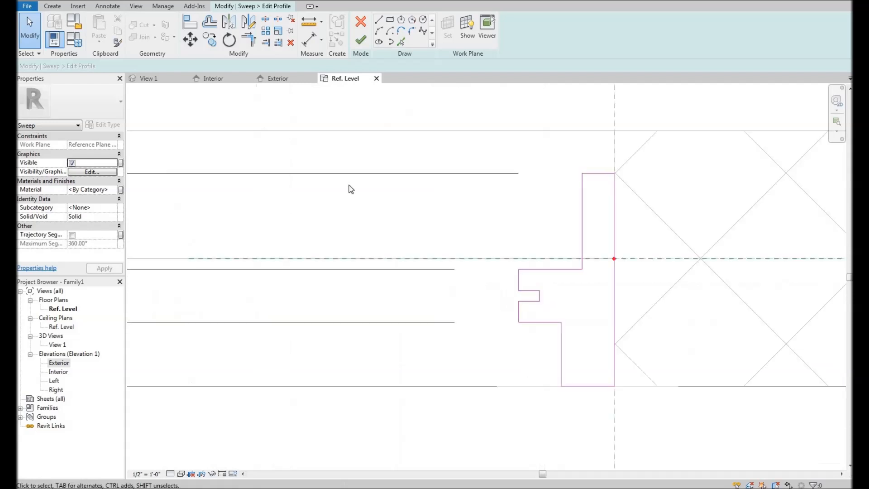
click(145, 66)
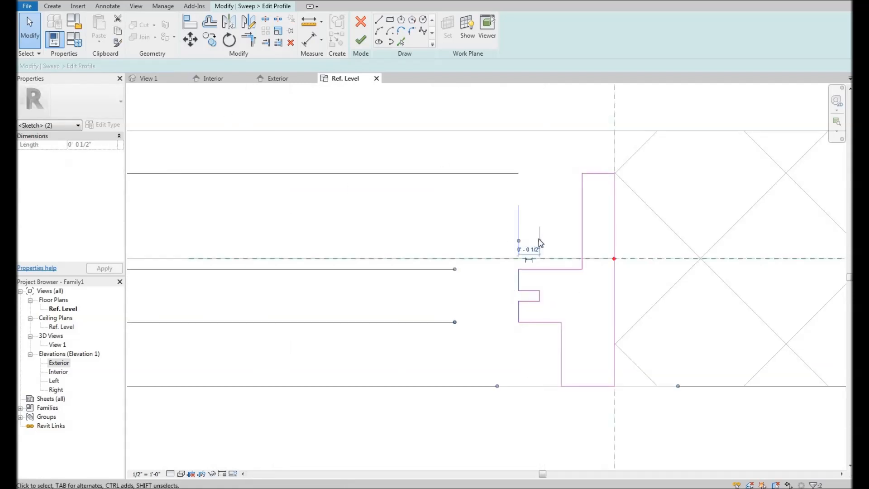
drag(539, 241, 561, 330)
click(534, 250)
click(528, 249)
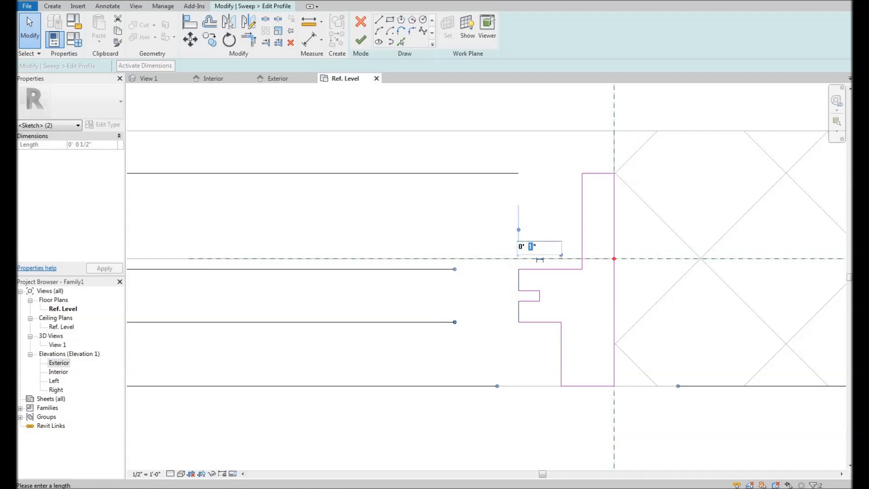
text(2.25)
key(Return)
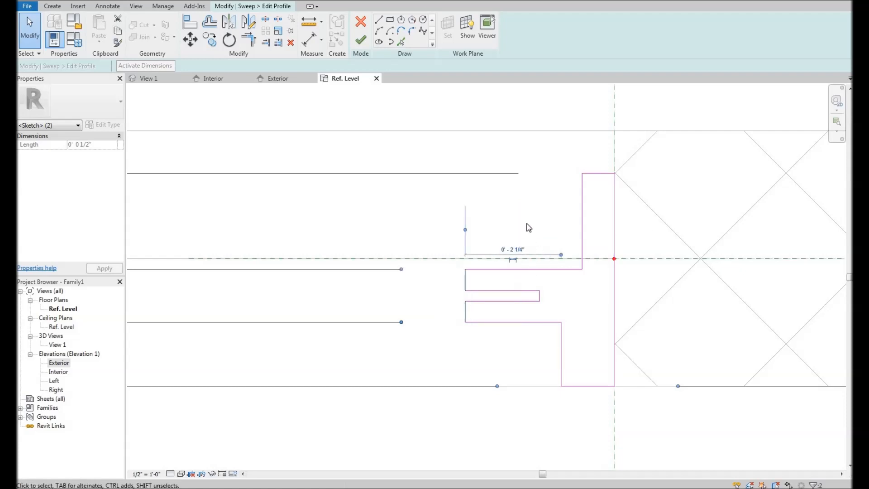
click(493, 186)
- Examine the lengthened projecting part of the frame profile and its position relative to the opening
scroll(505, 225, down, 3)
scroll(496, 251, down, 3)
scroll(499, 284, up, 3)
scroll(498, 284, down, 3)
mouse_move(521, 268)
middle_down()
mouse_move(518, 246)
mouse_move(524, 255)
middle_up()
scroll(496, 271, up, 2)
middle_drag(487, 313, 452, 296)
scroll(435, 204, up, 2)
scroll(432, 190, down, 3)
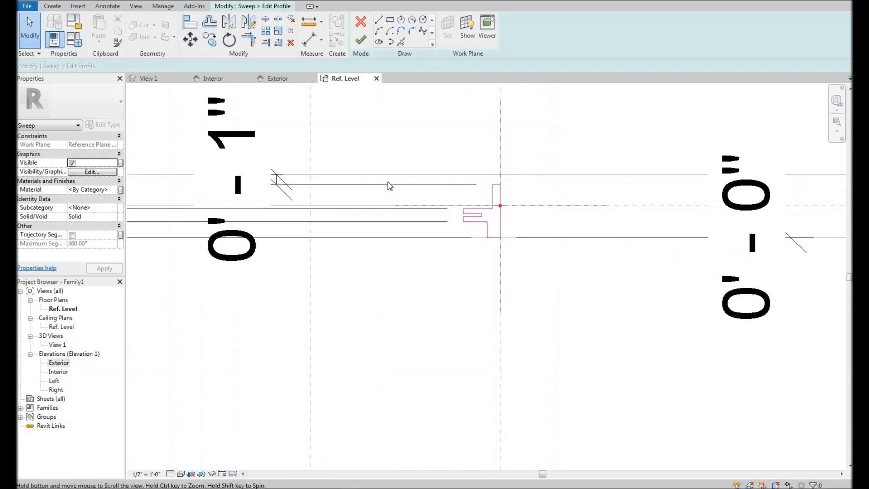
- Start a new type parameter named Window Exterior Inset as the label for the dimension between the wall's upper face and the profile
middle_drag(388, 186, 508, 165)
click(524, 150)
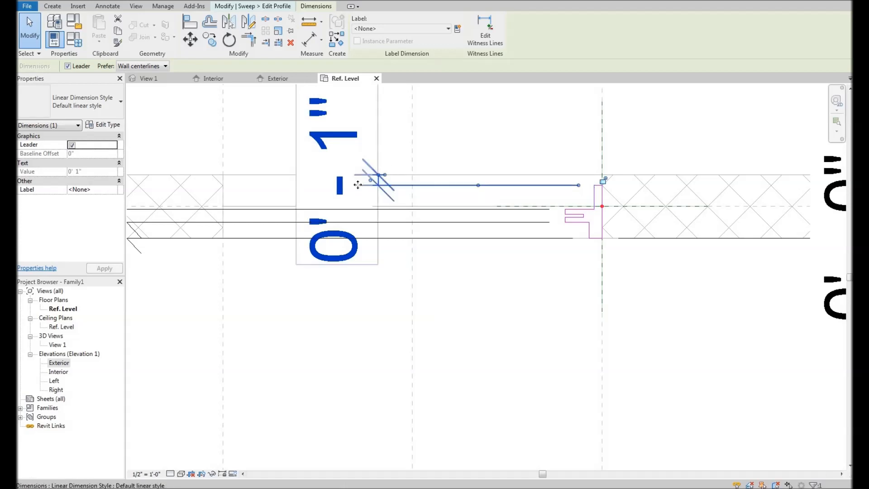
middle_drag(595, 189, 592, 229)
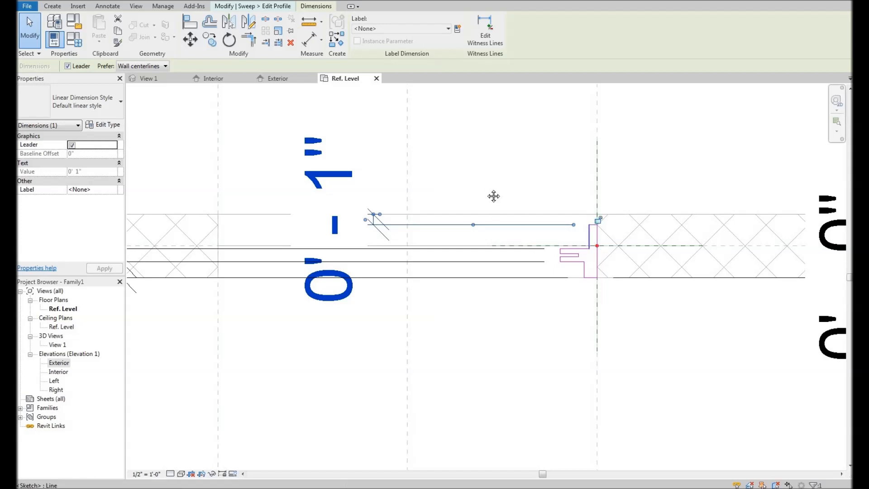
middle_drag(499, 194, 509, 197)
middle_drag(314, 177, 306, 188)
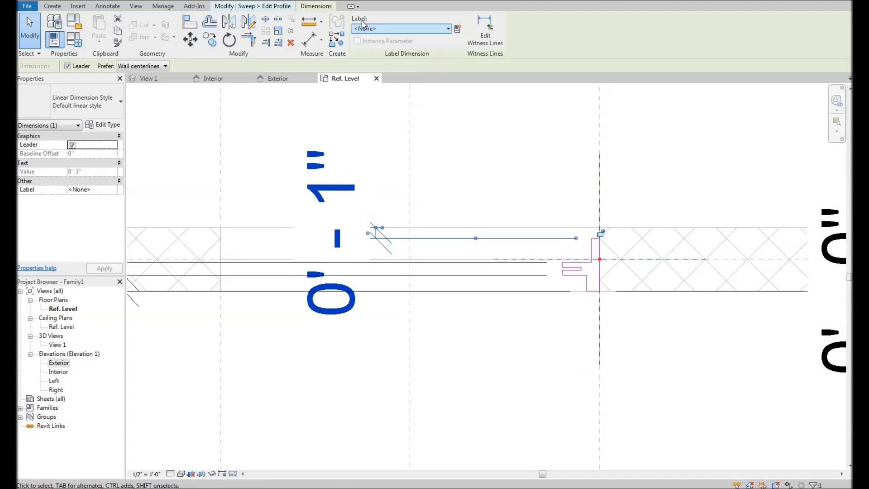
click(438, 30)
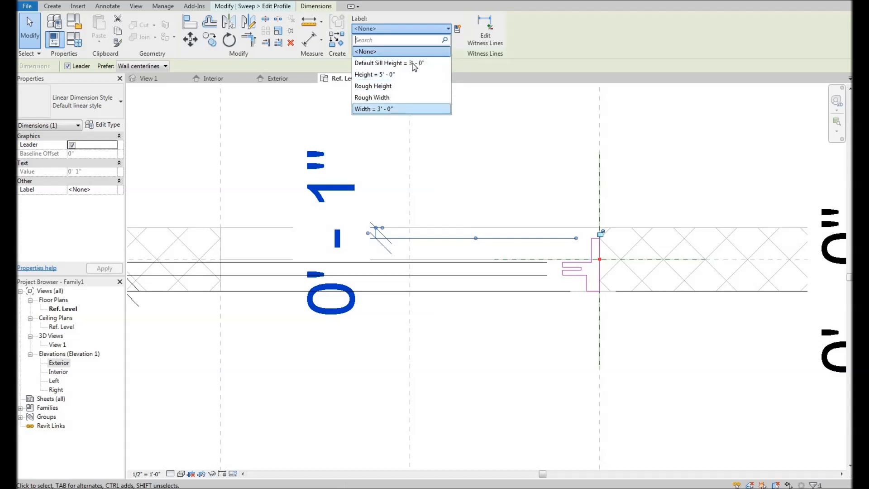
click(459, 29)
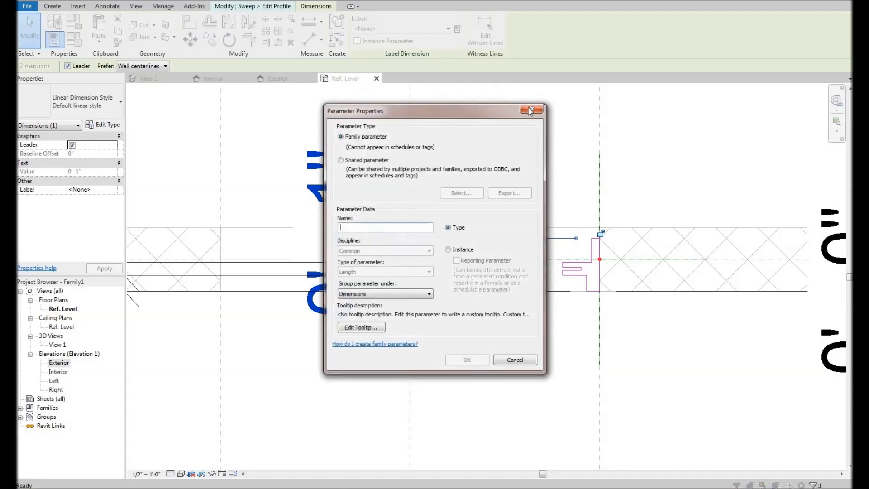
drag(361, 111, 482, 107)
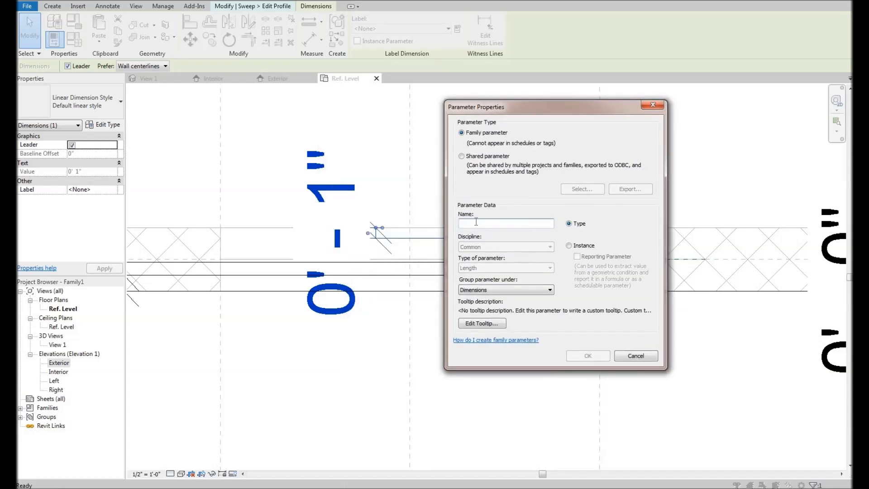
text(Window Exterior Inset)
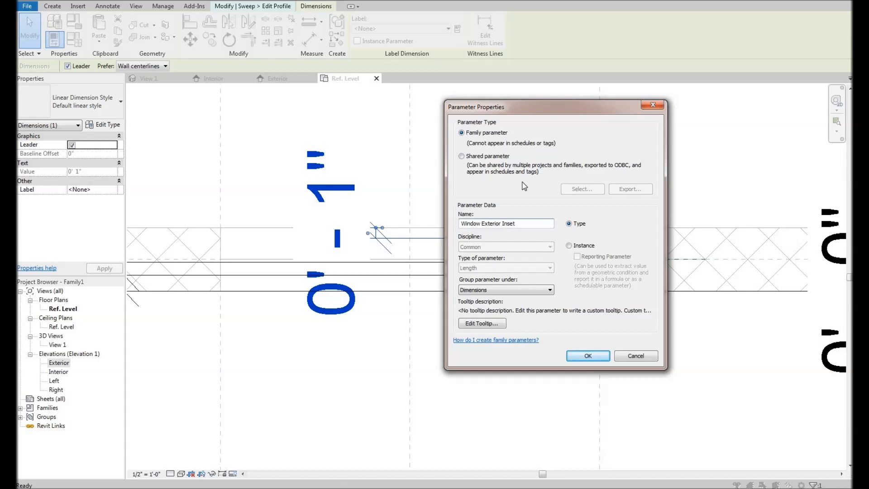
drag(510, 108, 589, 110)
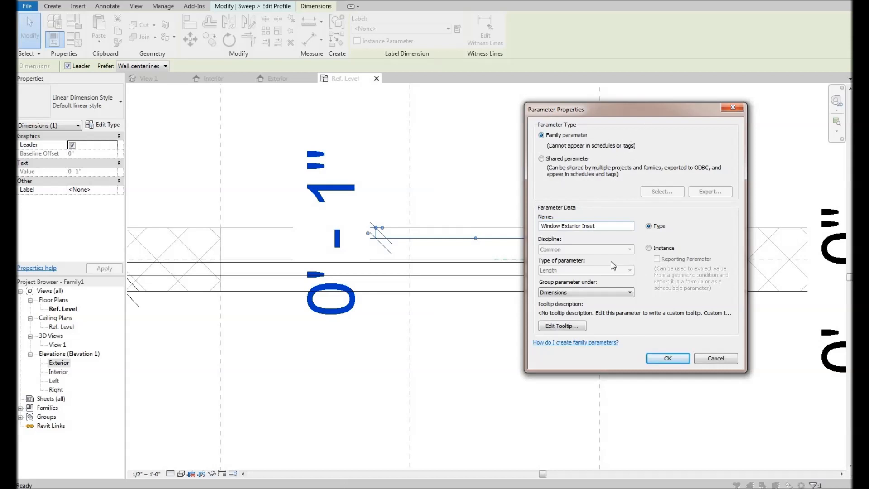
- Keep Window Exterior Inset grouped under Dimensions, make it an instance parameter, and create it
click(627, 293)
click(628, 294)
click(579, 291)
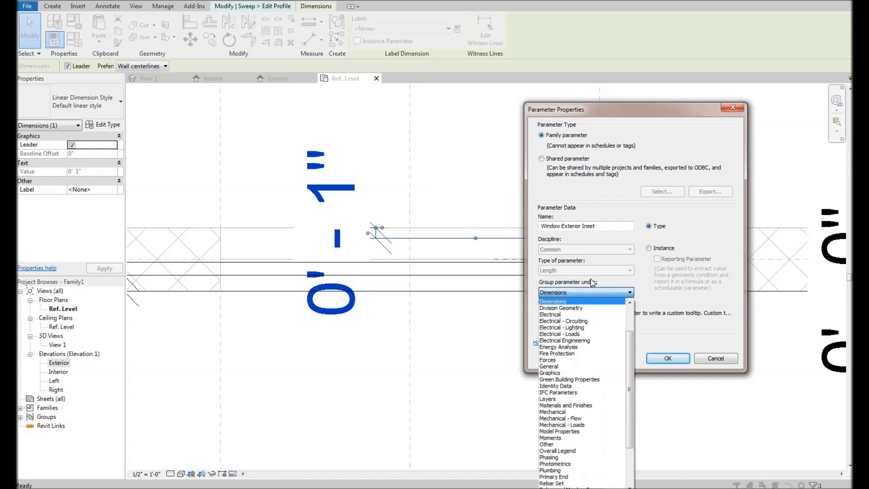
scroll(582, 313, down, 2)
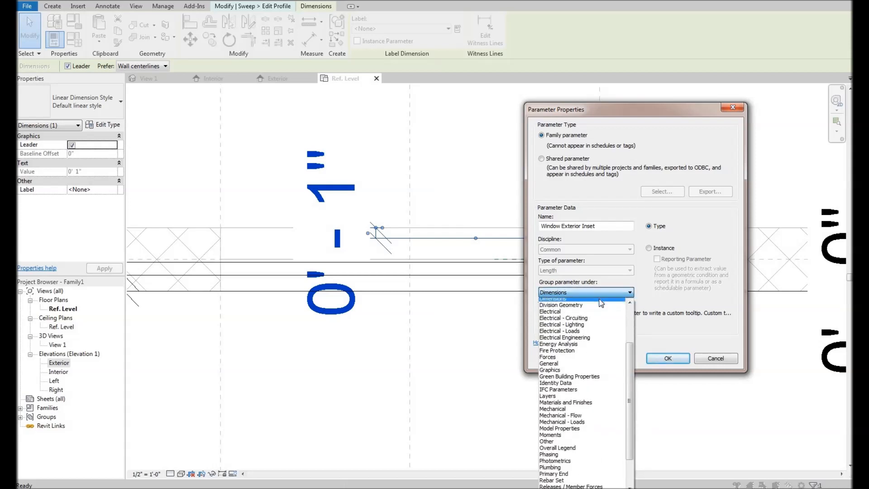
scroll(571, 317, up, 4)
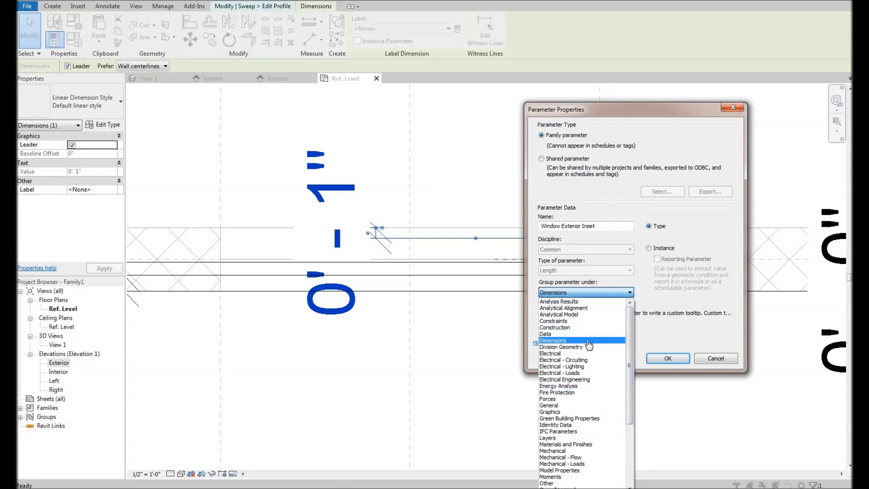
click(564, 293)
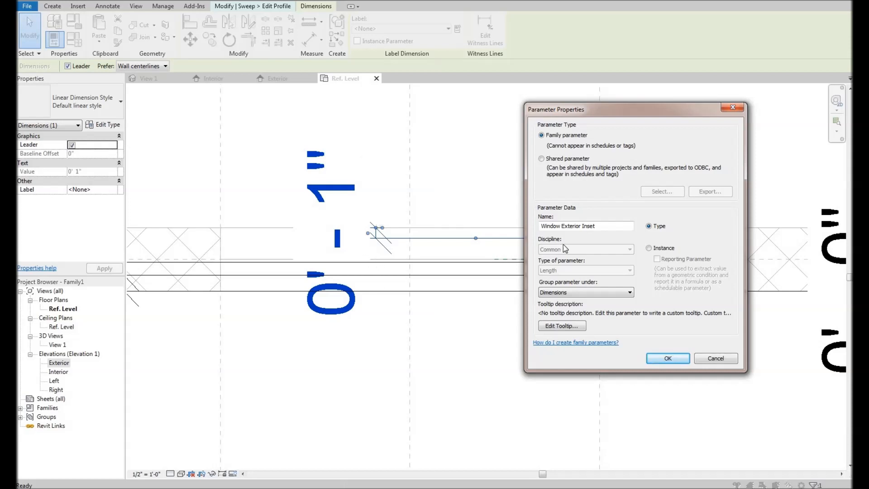
click(650, 248)
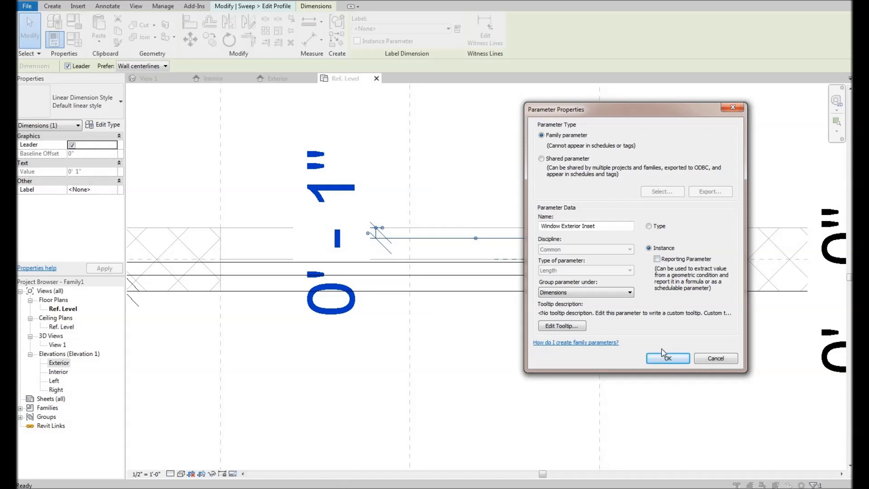
click(667, 358)
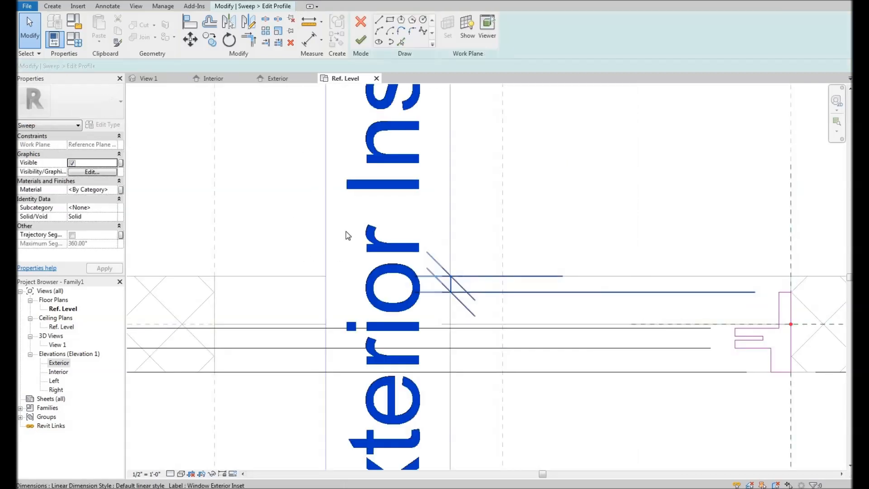
- Move the Window Exterior Inset dimension out of the opening to beyond the wall end on the profile's side
scroll(346, 233, down, 5)
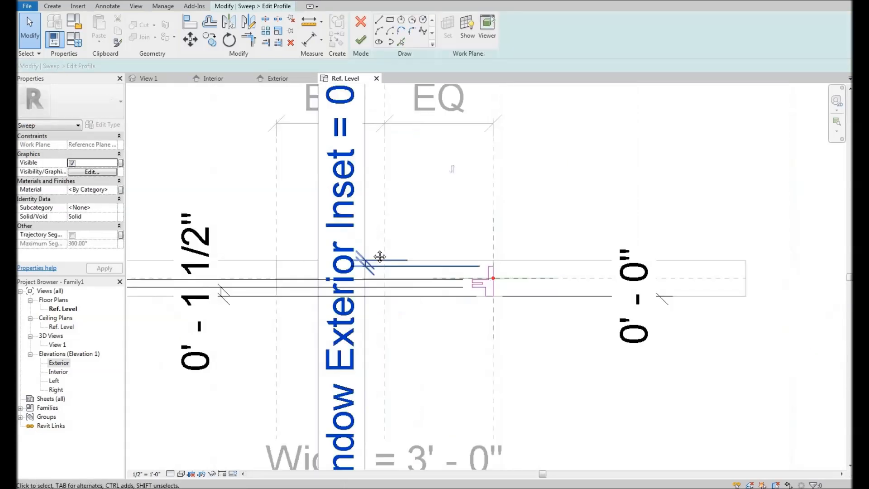
click(345, 234)
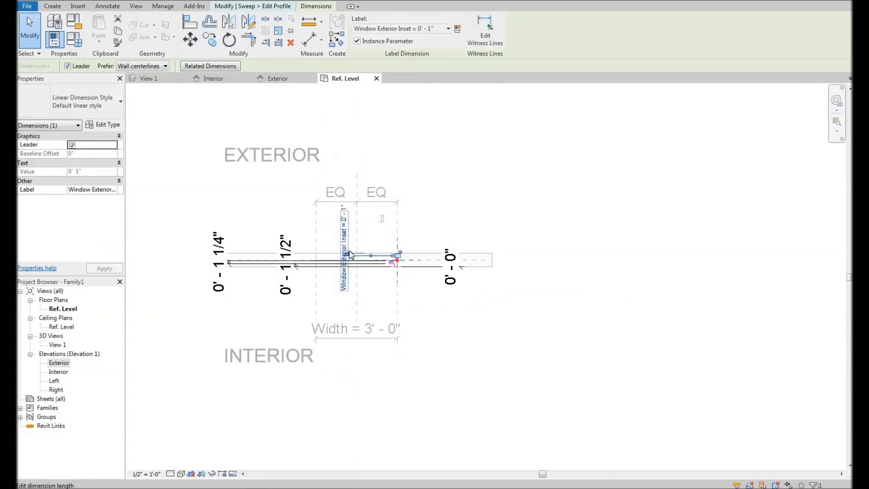
scroll(346, 255, up, 6)
drag(393, 254, 605, 266)
scroll(596, 270, down, 5)
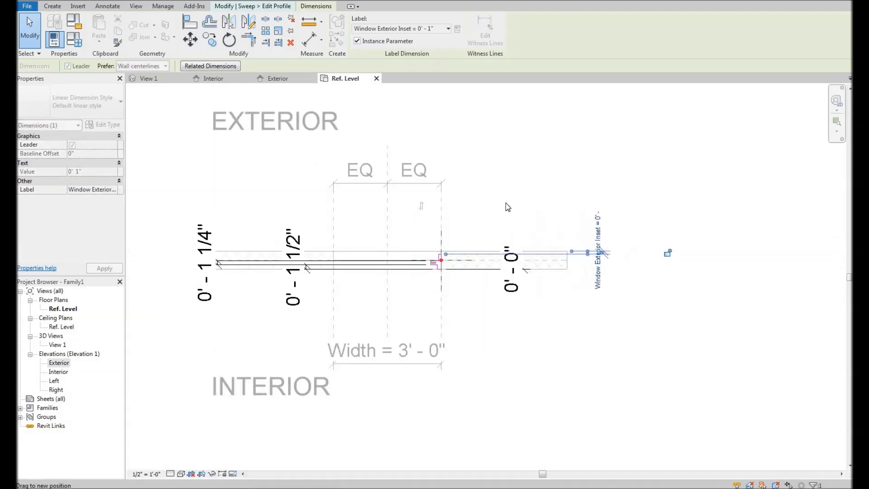
click(506, 198)
middle_drag(448, 210, 412, 216)
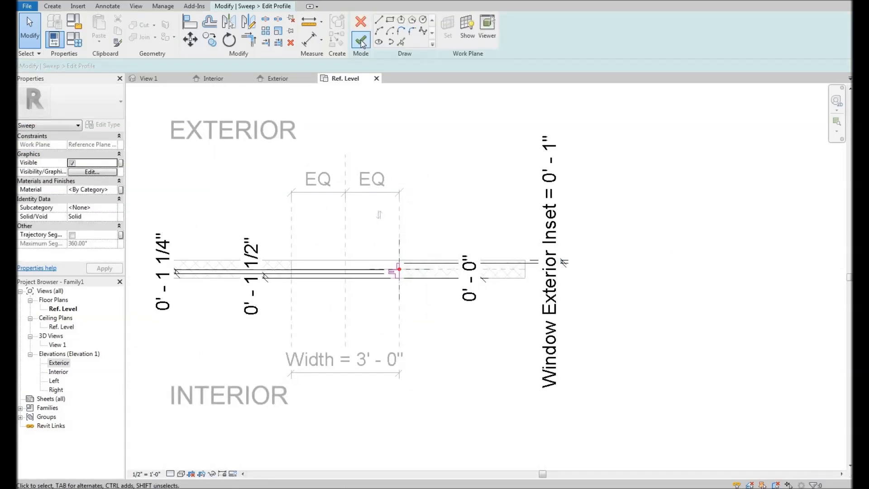
- Finish the profile sketch and complete the frame sweep
click(361, 40)
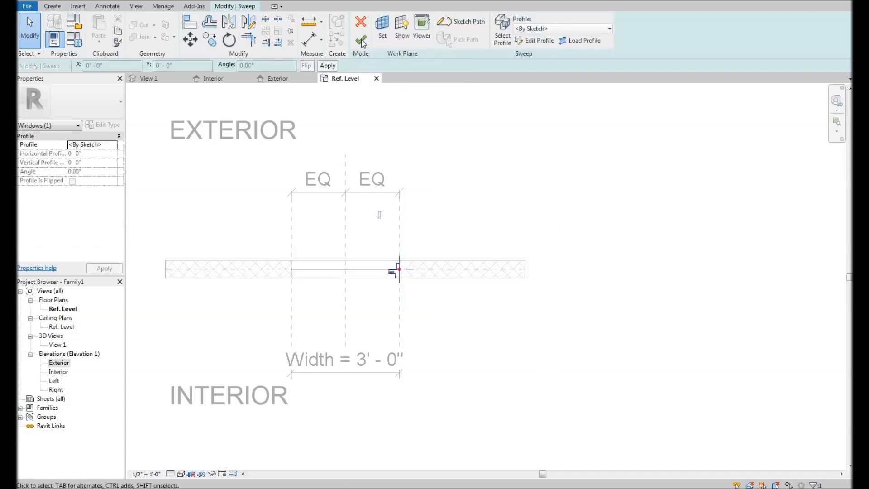
middle_drag(334, 295, 309, 379)
scroll(387, 344, up, 5)
click(313, 205)
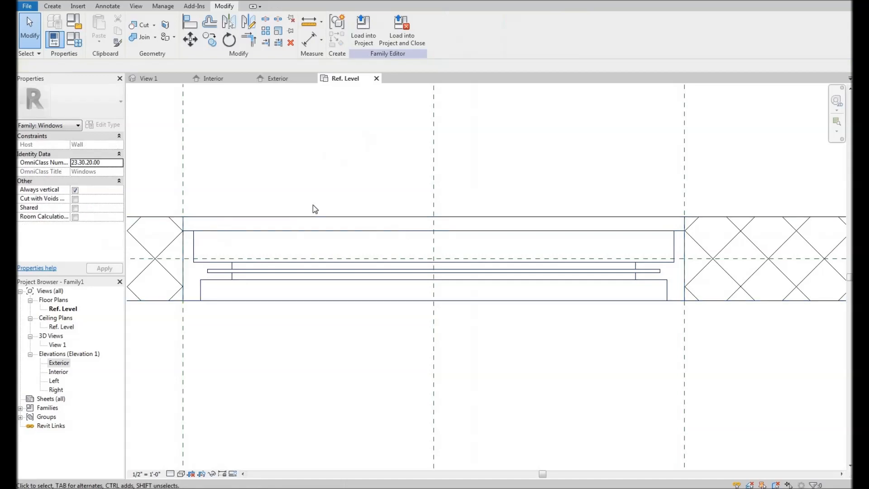
- Test the frame position with Window Exterior Inset set to 1 1/2" in the family's type parameters
scroll(290, 205, down, 1)
middle_drag(304, 202, 361, 239)
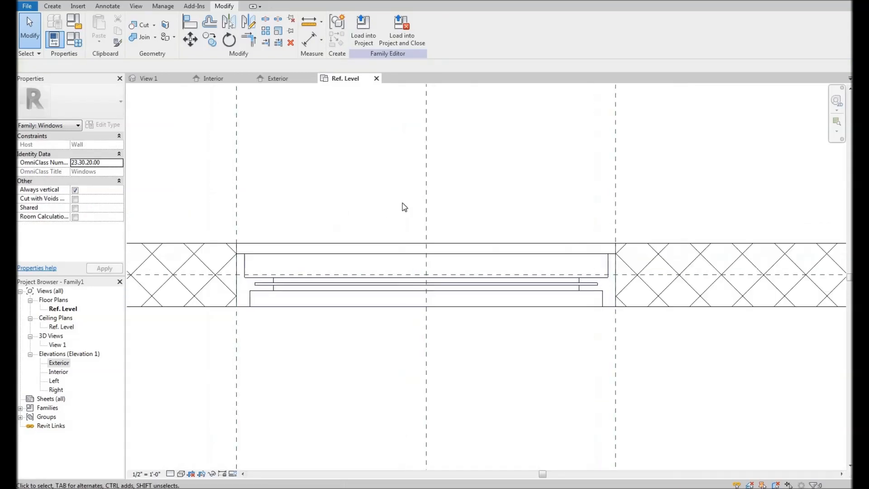
scroll(262, 190, down, 3)
middle_drag(340, 170, 383, 203)
scroll(336, 182, down, 1)
middle_drag(305, 249, 298, 265)
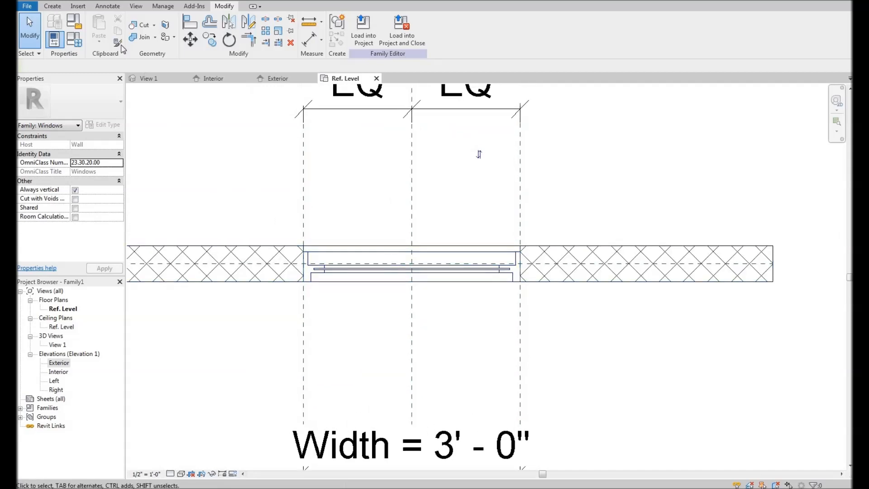
click(79, 42)
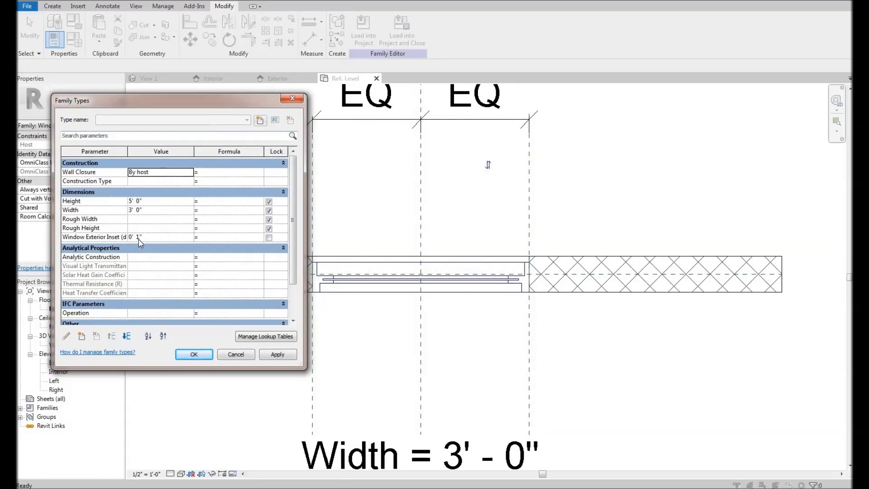
click(138, 237)
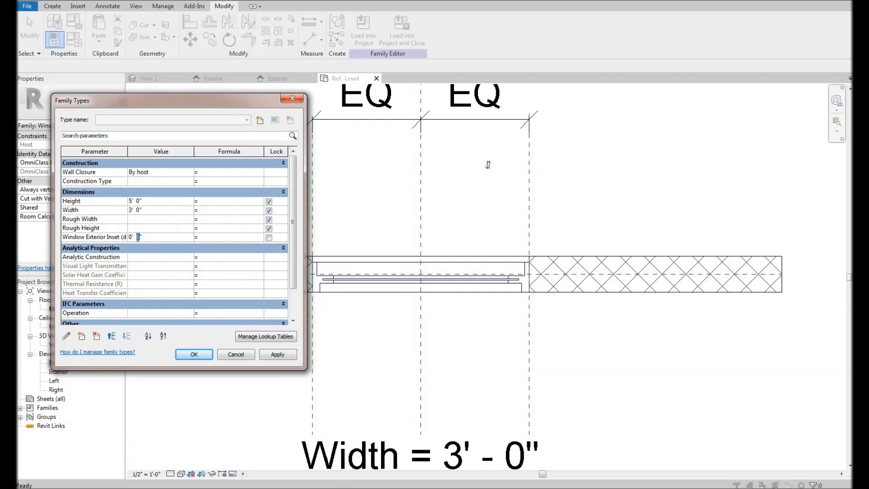
text(.5)
key(Tab)
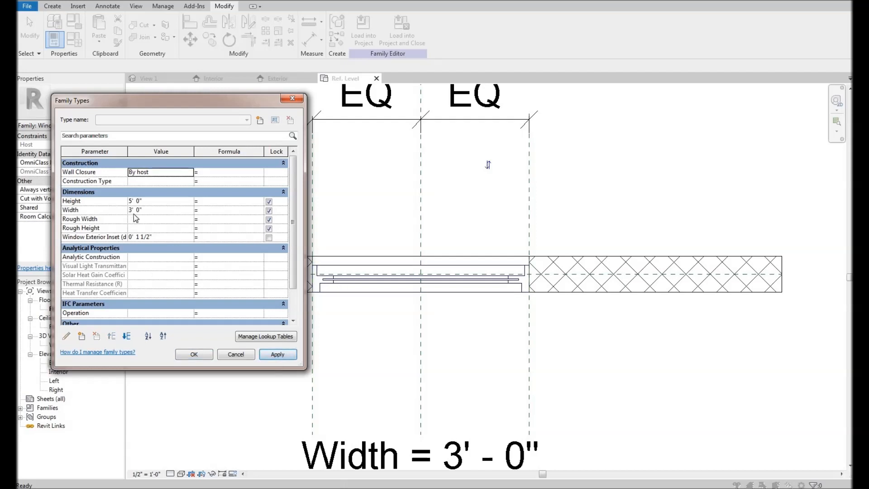
- Test the frame position with Window Exterior Inset set to 1/4"
click(136, 236)
double_click(137, 236)
text(1)
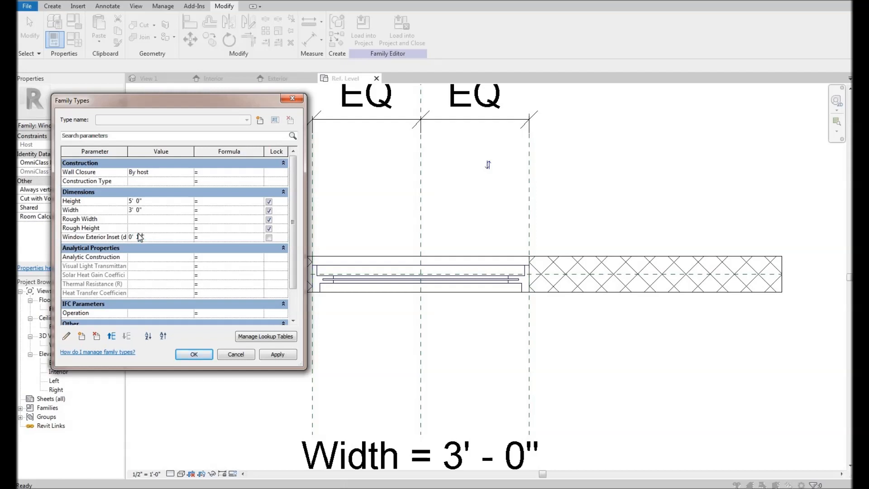
key(Tab)
click(278, 354)
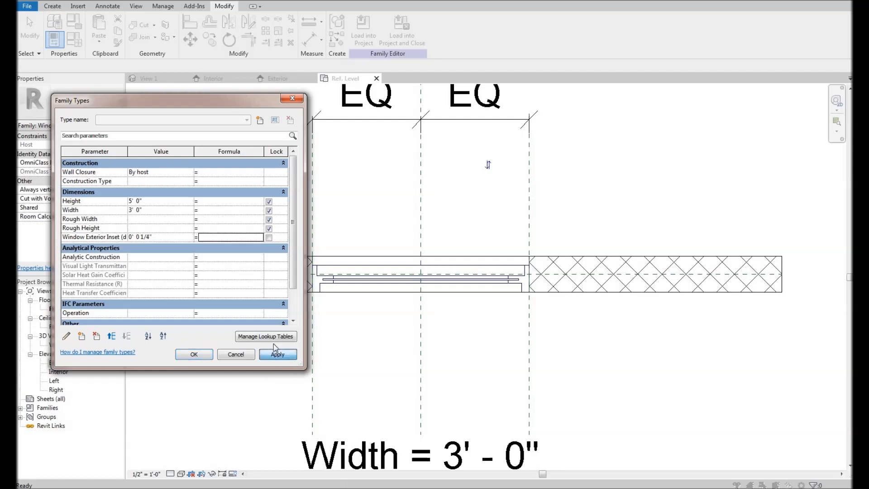
- Set Window Exterior Inset to 2 1/2", apply it, and close the family types
click(144, 237)
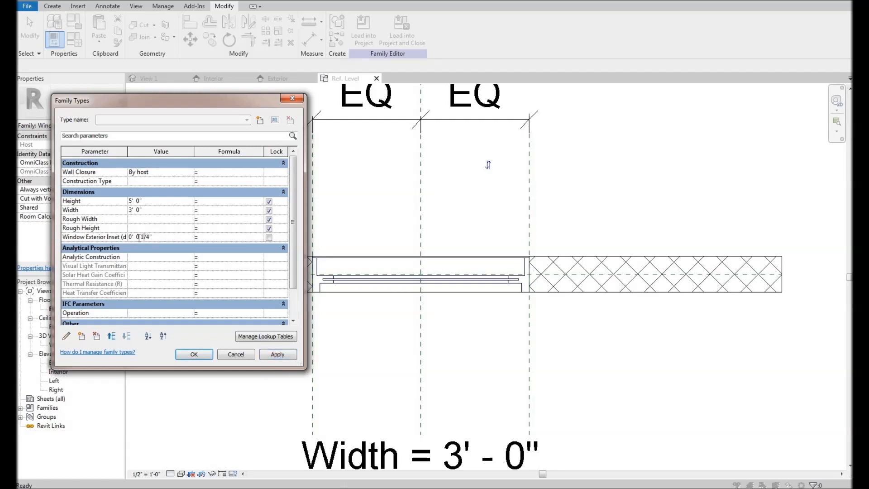
text(2 1/2)
key(Tab)
click(278, 355)
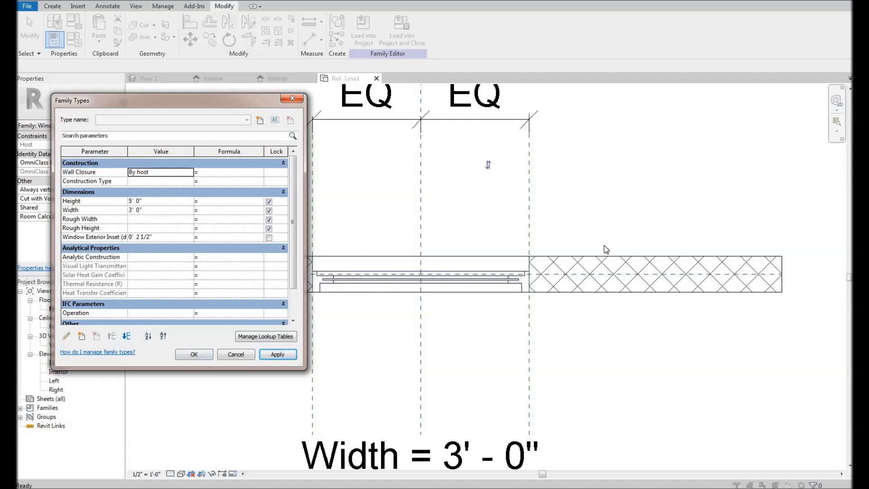
key(Return)
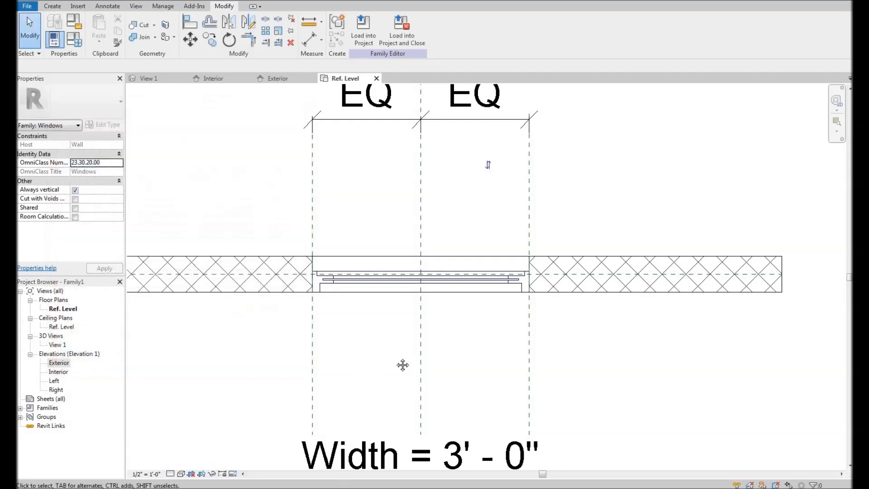
- Examine the frame's inset position within the wall thickness in plan
scroll(402, 362, down, 3)
scroll(359, 355, up, 4)
scroll(313, 243, down, 4)
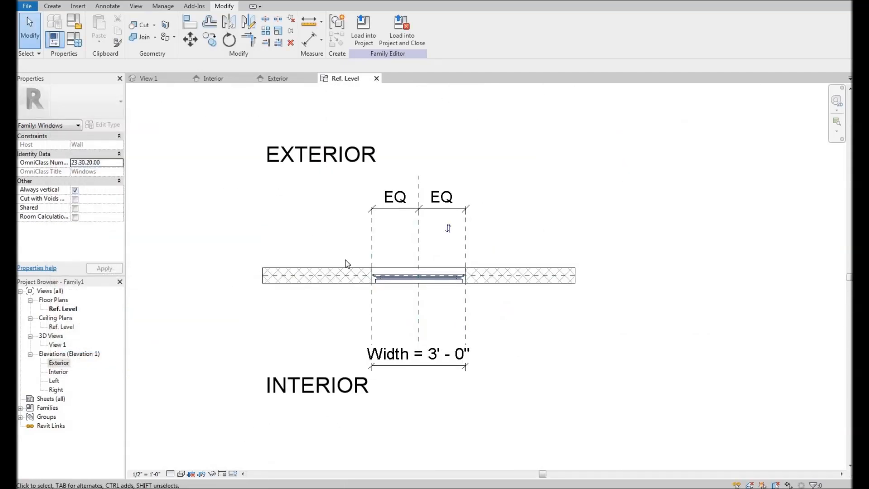
scroll(362, 249, up, 4)
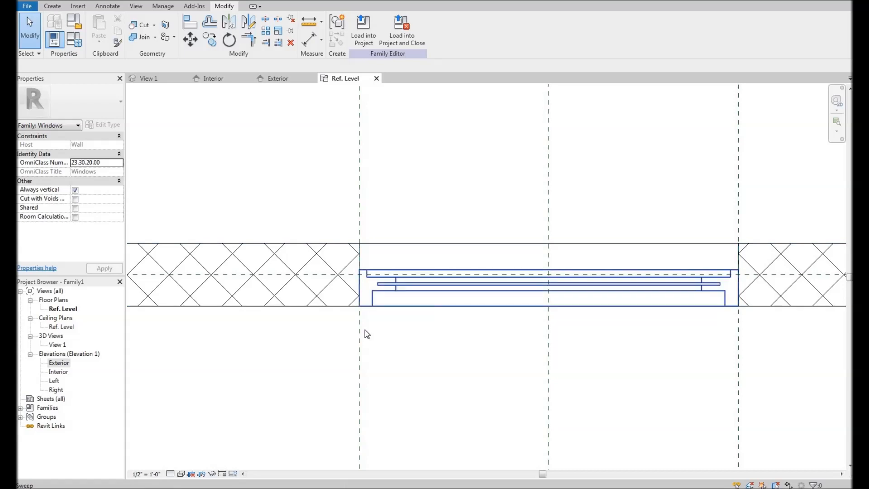
middle_drag(429, 195, 361, 176)
scroll(365, 216, down, 3)
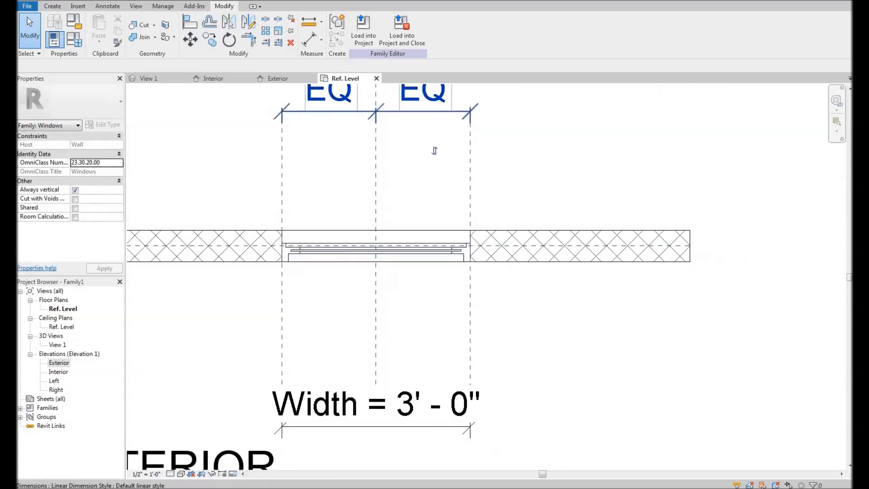
- Open the default 3D view and examine the swept frame in the wall from several angles
key(3)
key(d)
middle_drag(635, 364, 546, 297)
shift+middle_drag(341, 261, 383, 298)
scroll(381, 296, up, 5)
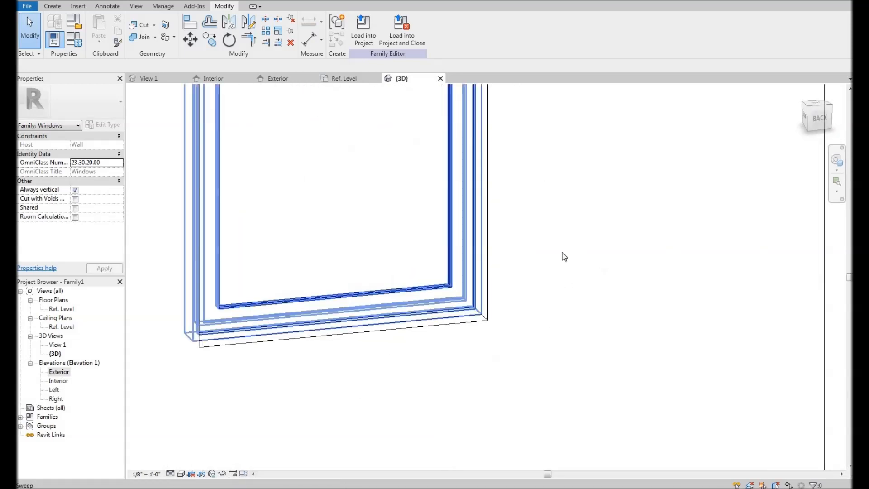
click(466, 254)
click(518, 246)
scroll(518, 247, down, 3)
shift+middle_drag(452, 202, 414, 235)
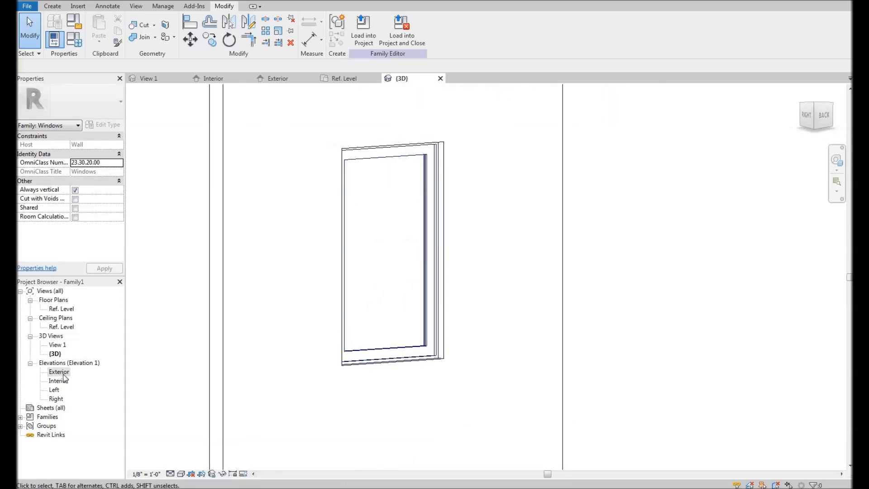
shift+middle_drag(297, 283, 349, 272)
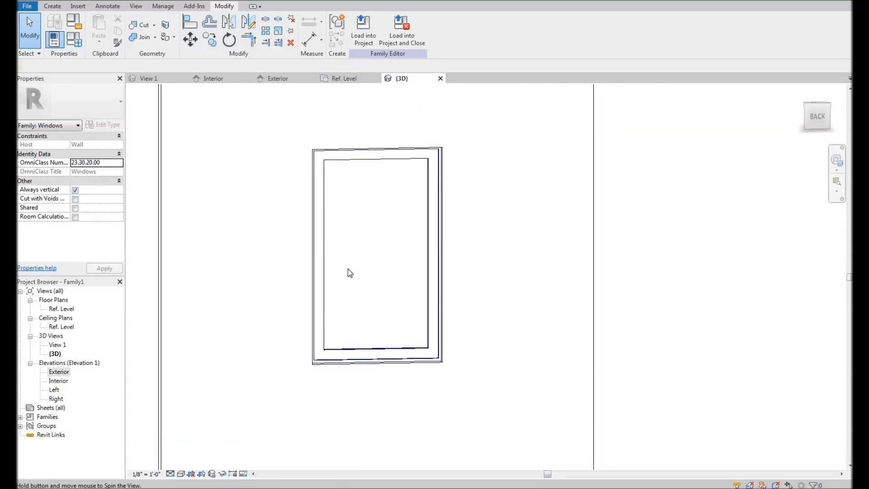
- Flex the window's Height in the family types, applying 2' first and 6' after it
click(74, 39)
drag(215, 104, 179, 106)
click(116, 202)
text(2)
key(Tab)
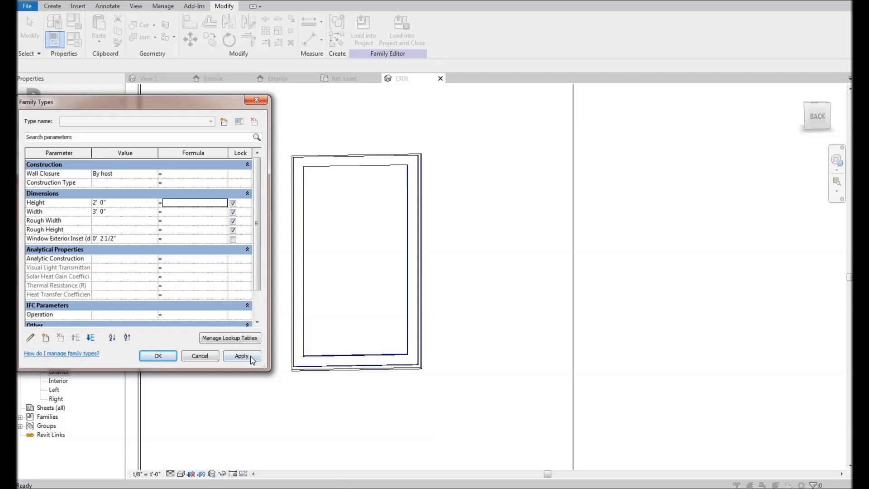
click(242, 356)
click(121, 201)
text(6)
key(Tab)
click(241, 357)
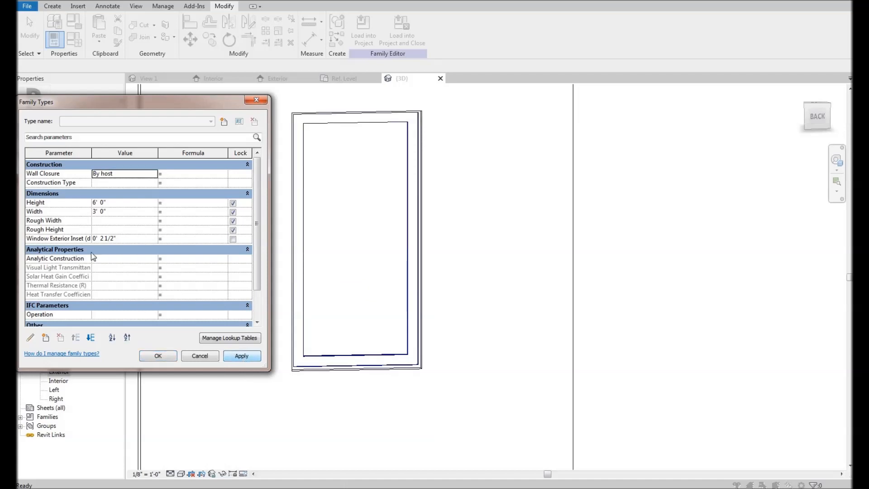
- Test the window's Width at 4' and at 2', cancel the family type changes, and check the whole wall in 3D
click(119, 212)
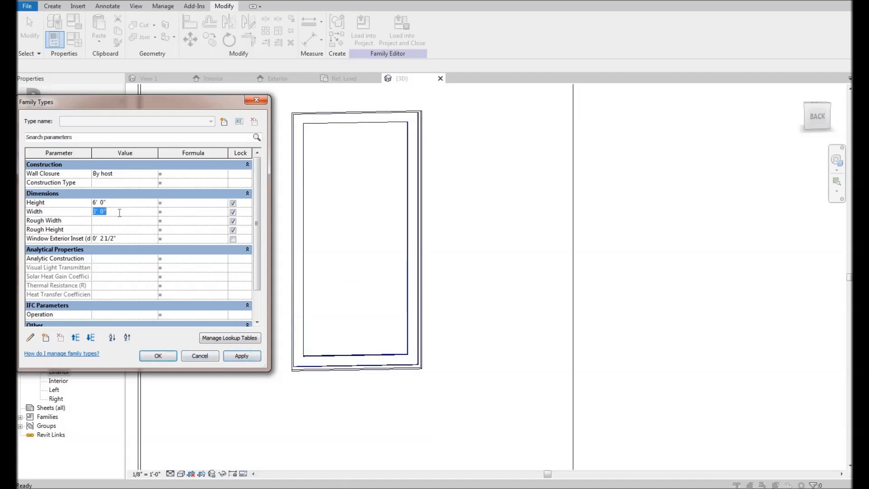
text(4)
key(Tab)
click(242, 356)
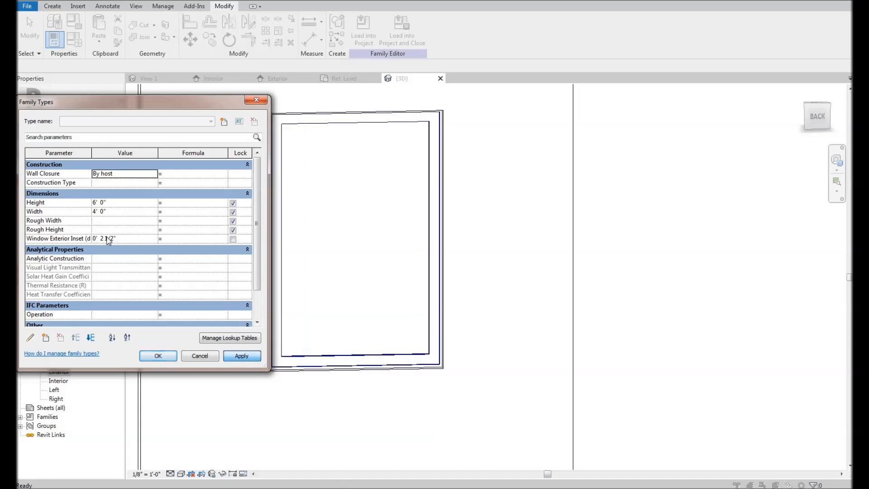
click(121, 212)
text(2)
key(Tab)
click(245, 359)
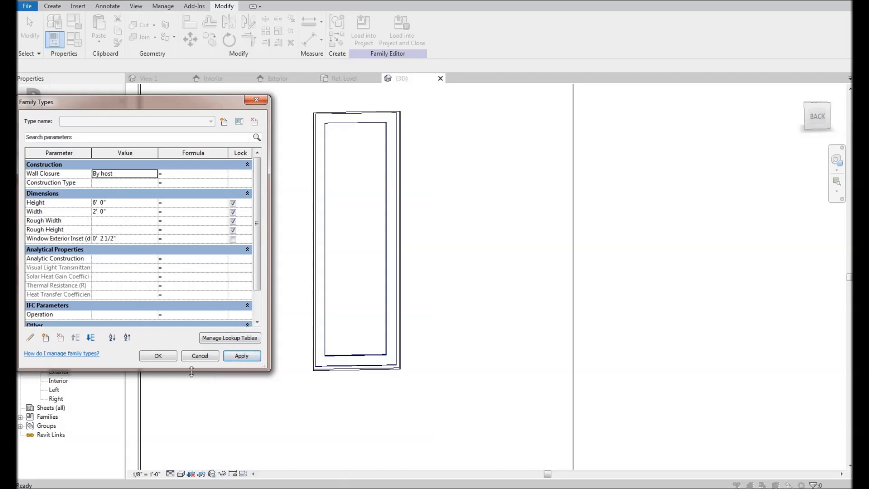
click(199, 356)
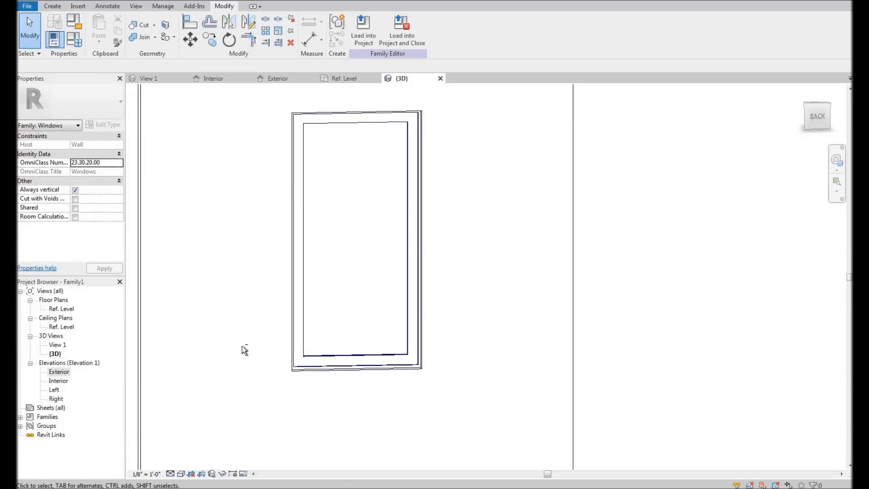
scroll(273, 325, down, 3)
shift+middle_drag(404, 273, 231, 324)
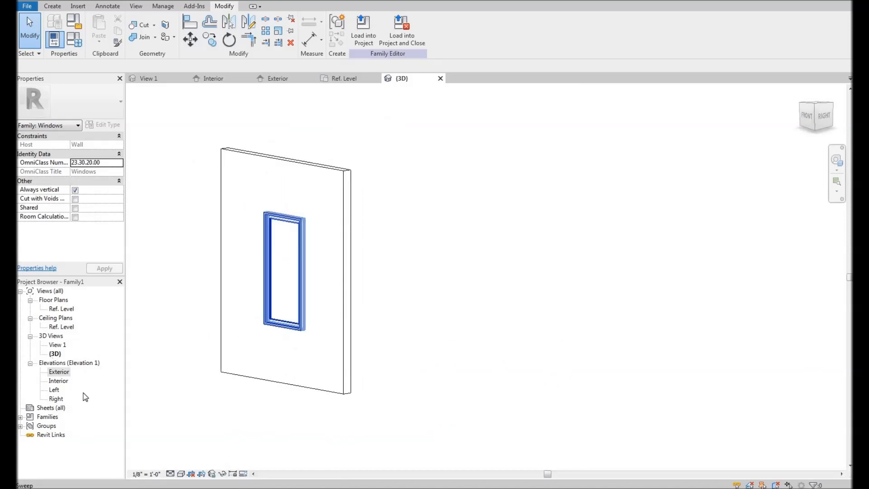
- Select the swept window frame and look through the materials available for it
scroll(271, 316, up, 5)
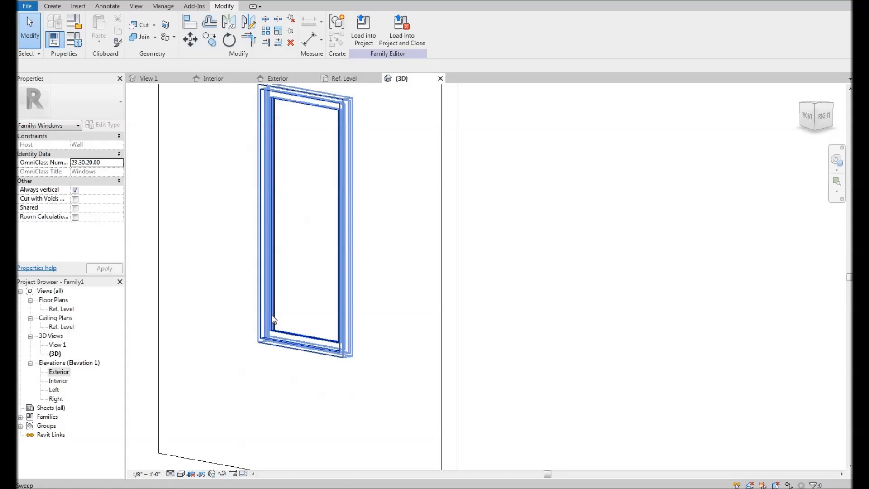
click(288, 287)
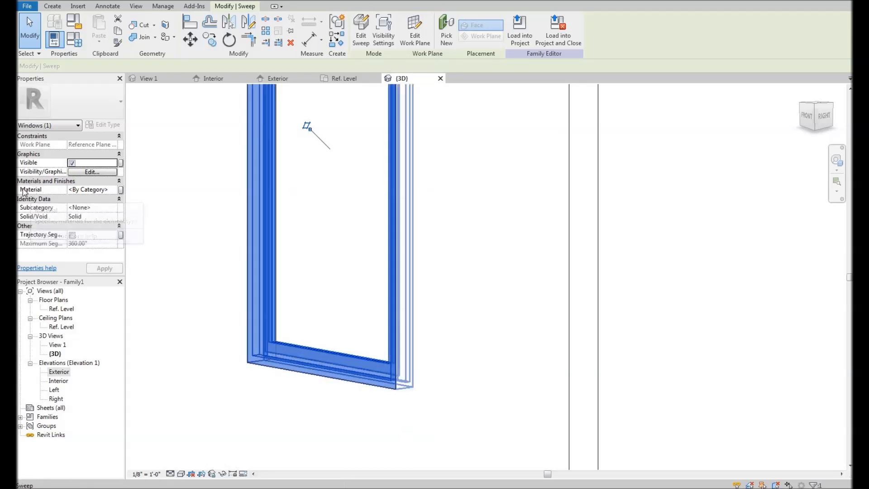
click(116, 191)
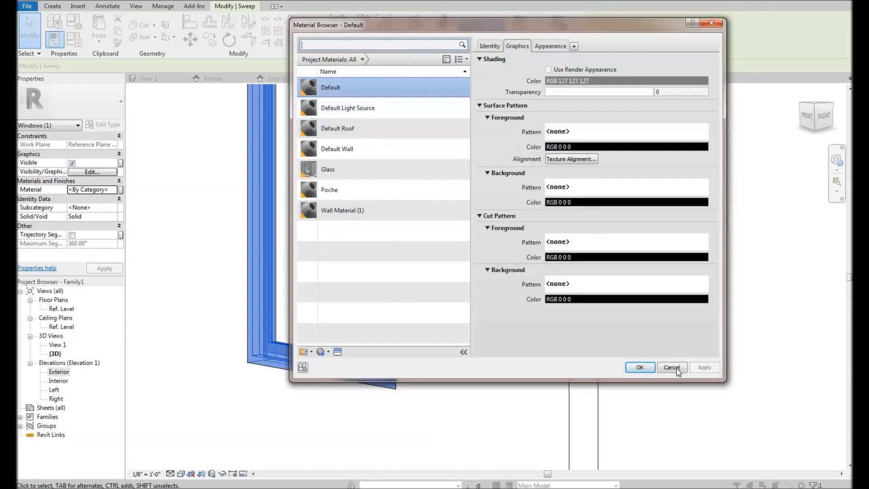
key(Escape)
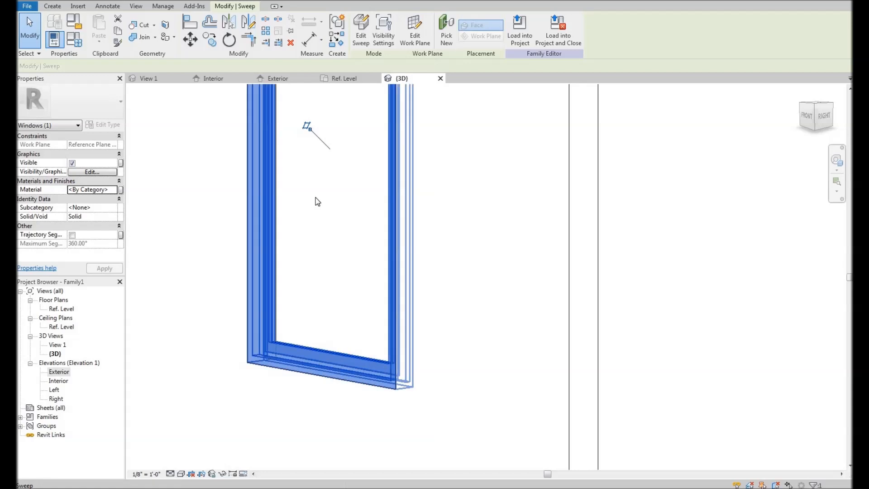
- Link the frame's Material to a new instance family parameter named Window Frame, grouped under Materials and Finishes
click(121, 190)
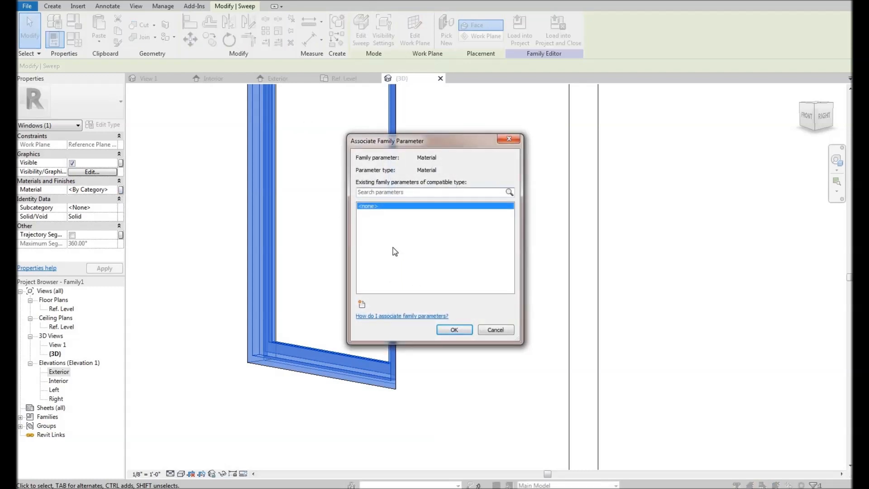
click(363, 304)
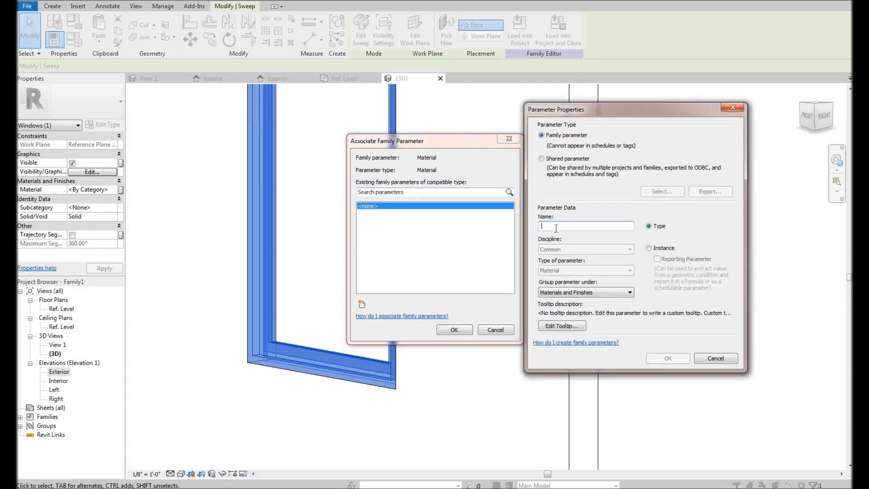
text(Window Frame)
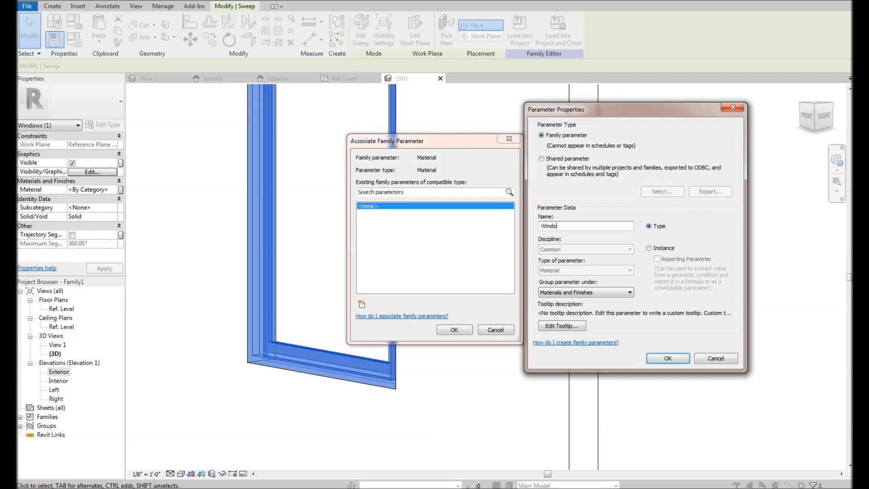
click(649, 248)
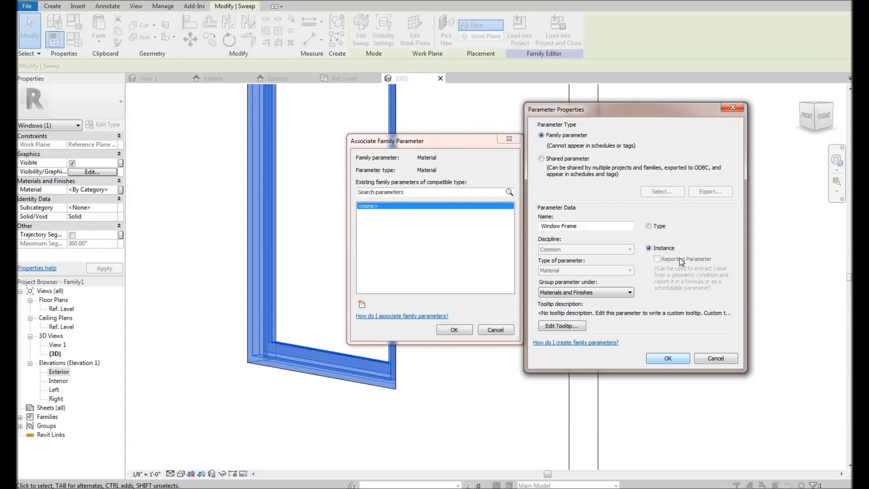
click(668, 358)
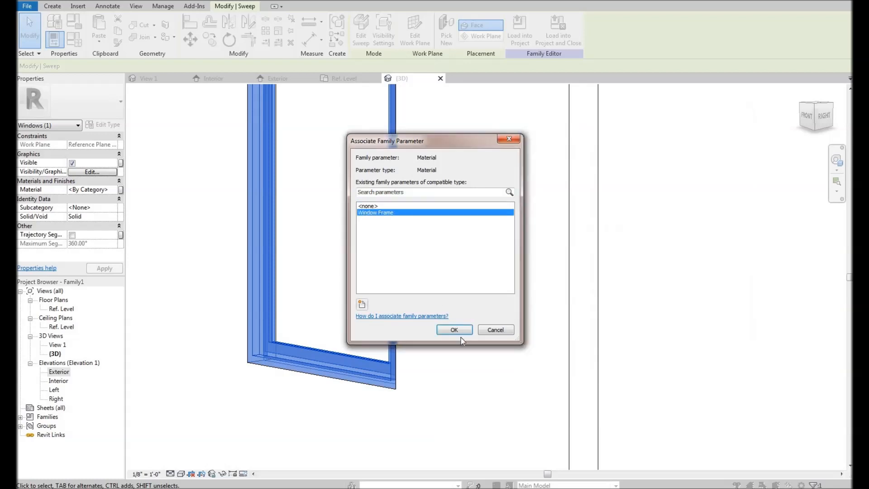
click(457, 329)
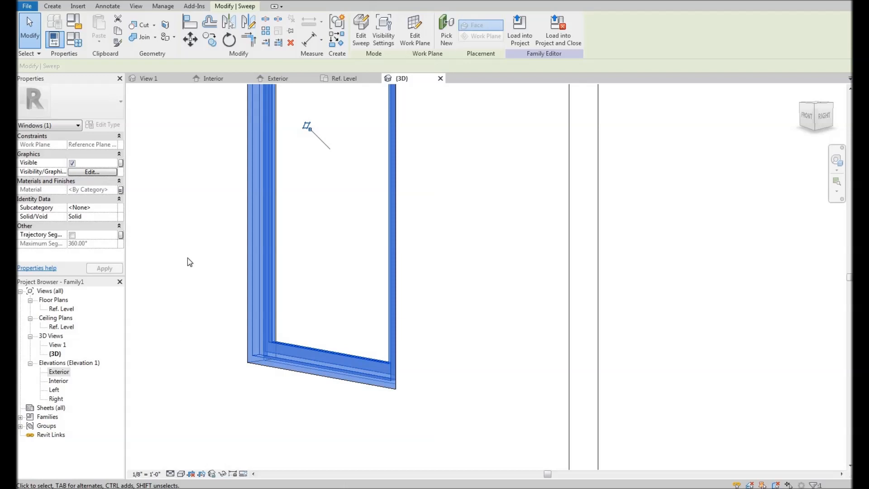
click(199, 277)
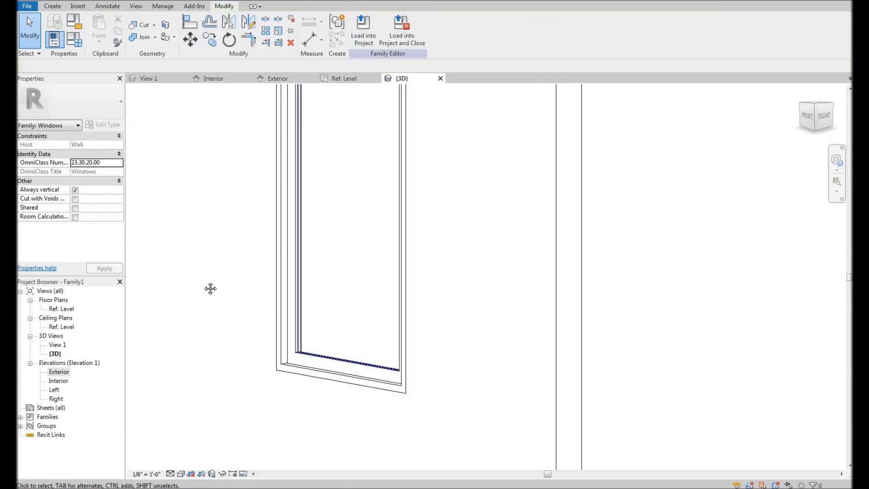
- Open the Exterior elevation and start a new extrusion for the glass inside the window frame
middle_drag(254, 109, 286, 211)
scroll(307, 134, down, 2)
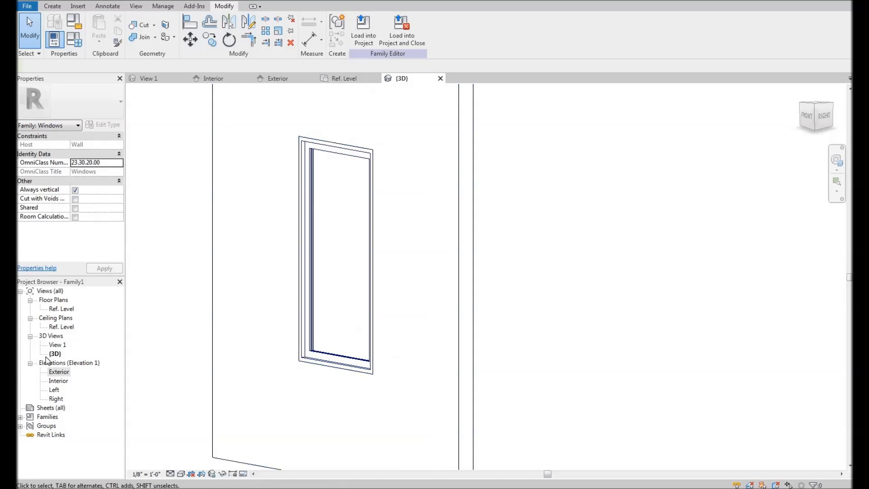
double_click(59, 372)
scroll(334, 260, up, 3)
scroll(341, 276, up, 3)
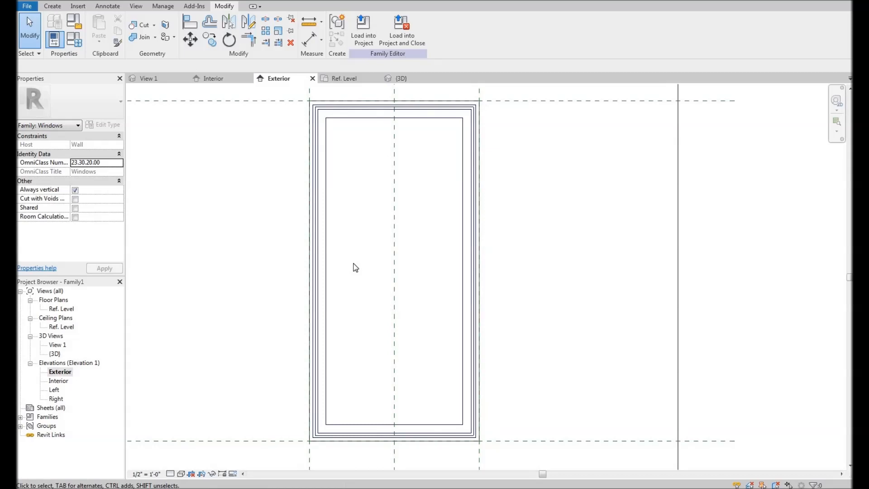
click(53, 6)
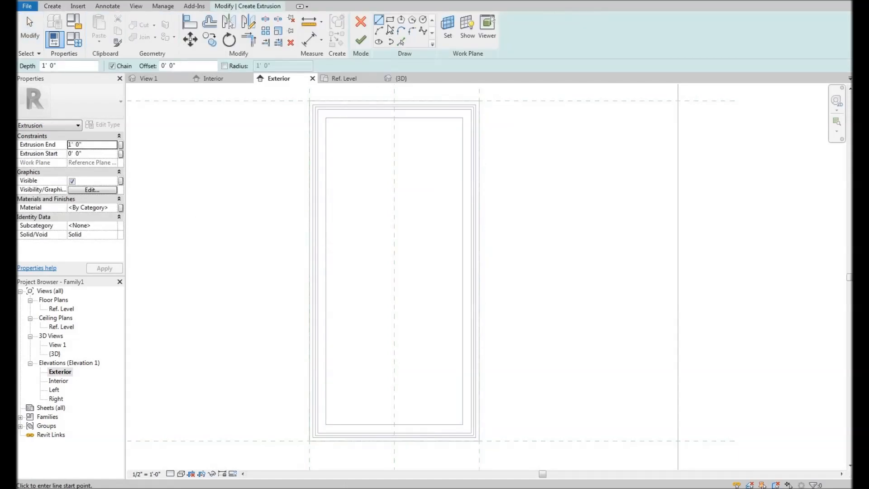
click(390, 20)
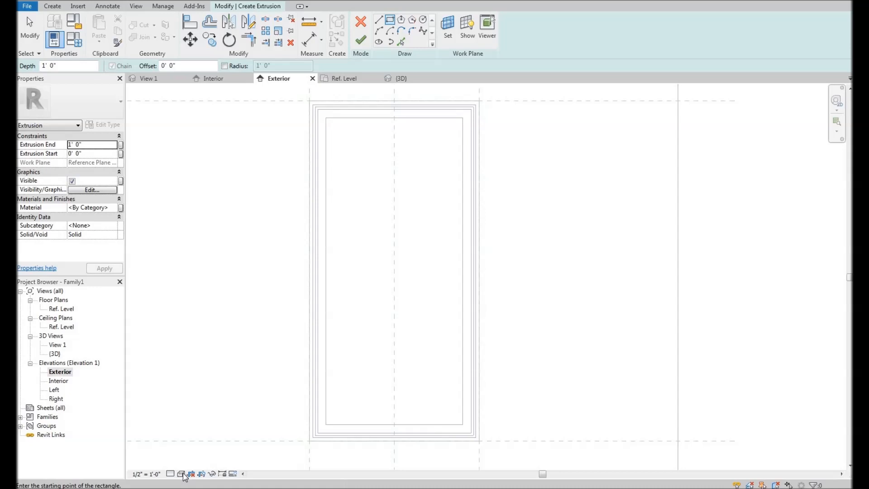
middle_drag(326, 244, 293, 237)
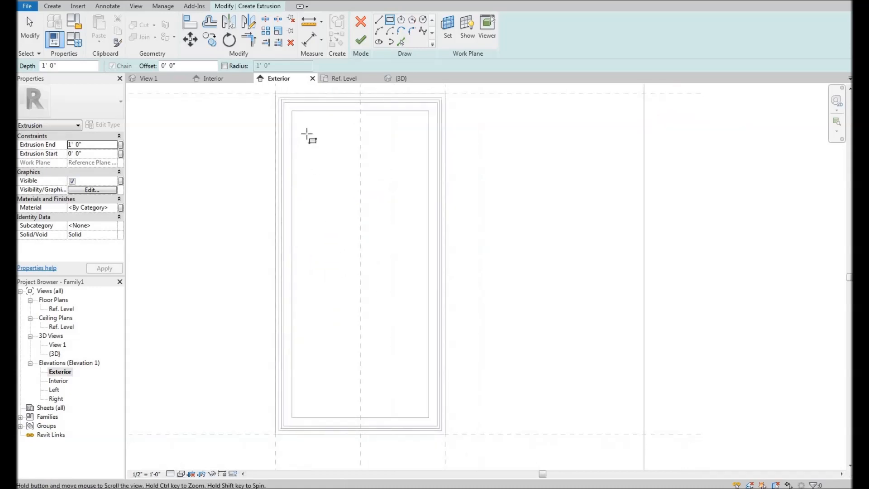
scroll(303, 149, up, 5)
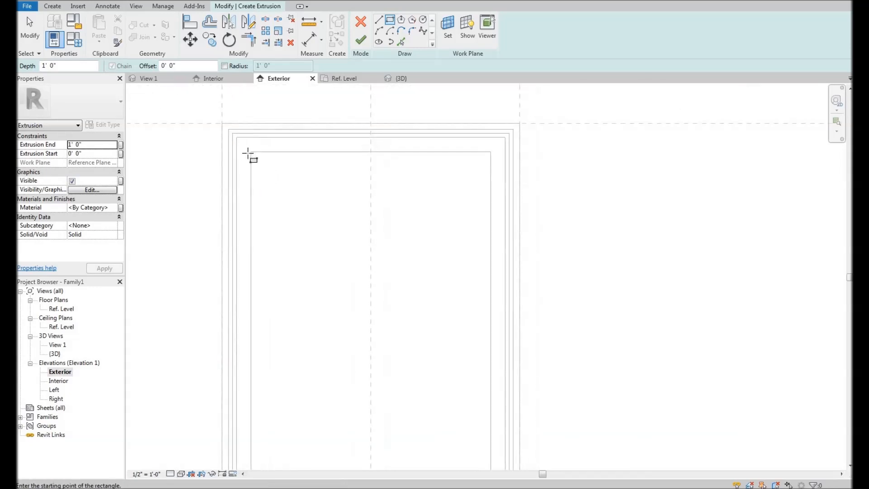
click(251, 150)
scroll(361, 324, down, 4)
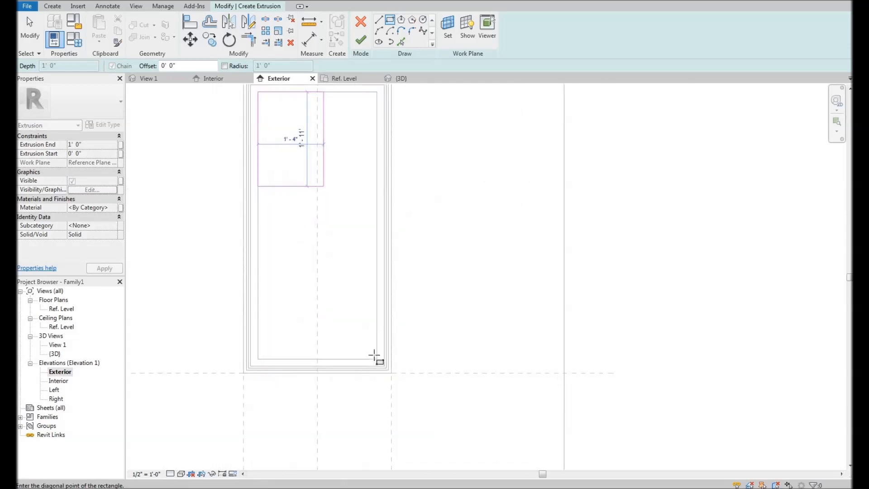
click(377, 361)
middle_drag(289, 152, 308, 203)
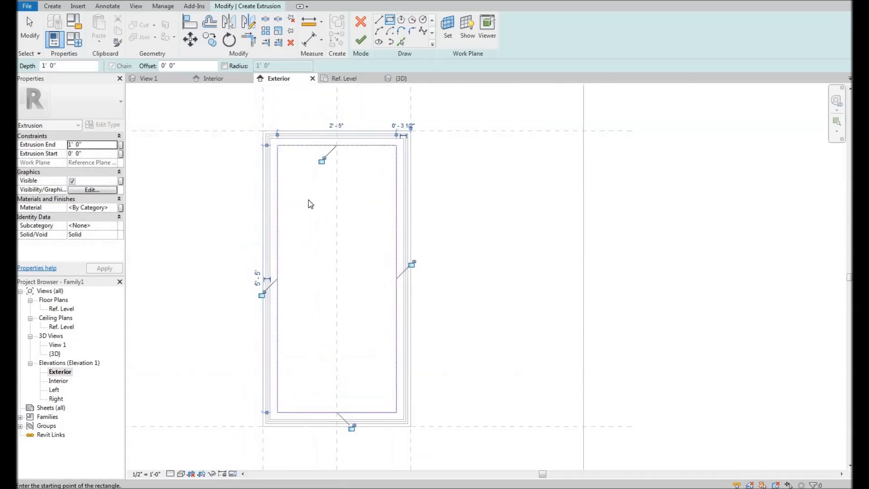
right_click(312, 202)
click(321, 202)
right_click(313, 194)
click(323, 199)
mouse_move(317, 188)
middle_down()
mouse_move(300, 206)
mouse_move(273, 187)
mouse_move(283, 187)
middle_up()
click(288, 143)
click(298, 205)
scroll(290, 198, down, 1)
scroll(283, 188, up, 2)
middle_drag(207, 96, 213, 97)
drag(205, 98, 413, 426)
key(Delete)
- Pick the frame's four innermost edges as the extrusion outline and lock each sketch line to its edge
middle_drag(320, 332, 329, 331)
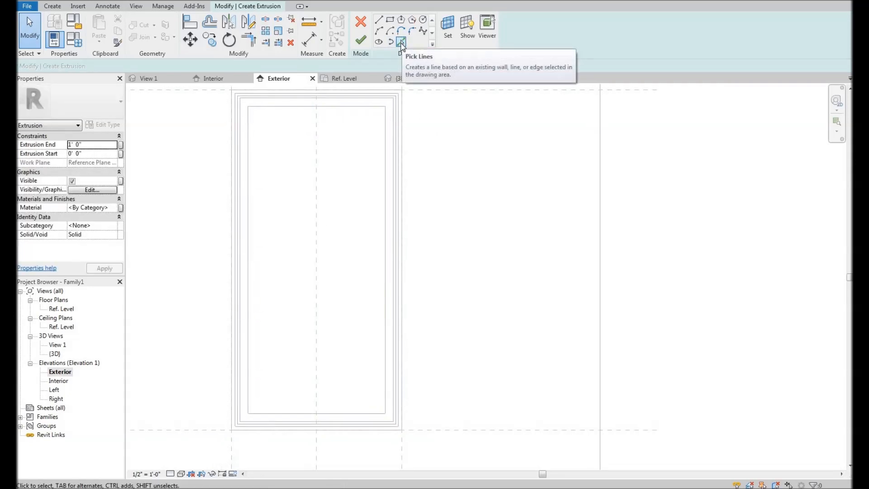
click(402, 42)
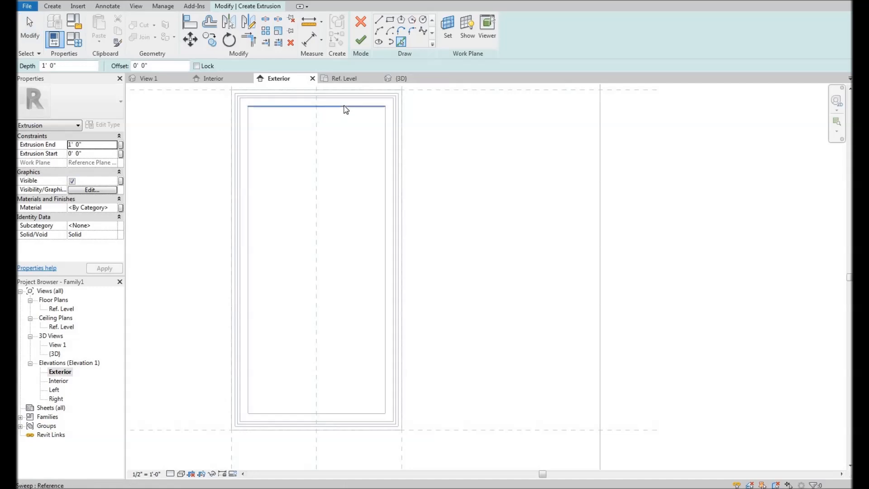
click(346, 108)
click(333, 122)
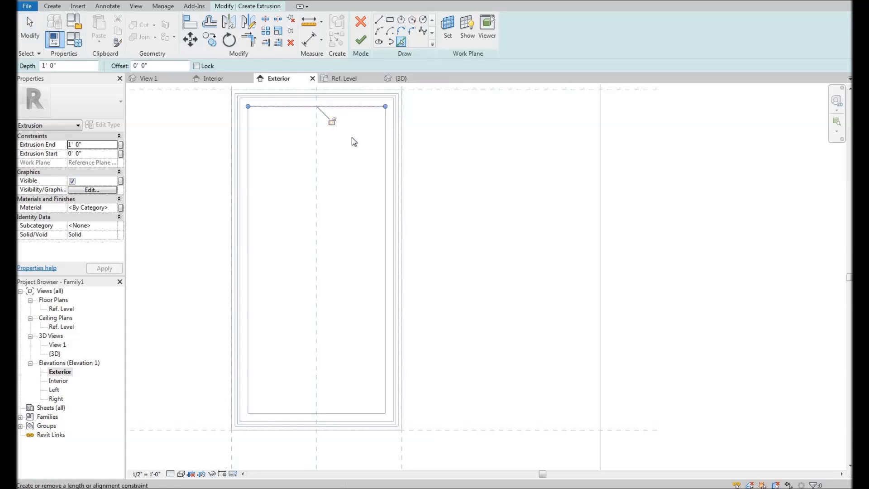
click(370, 277)
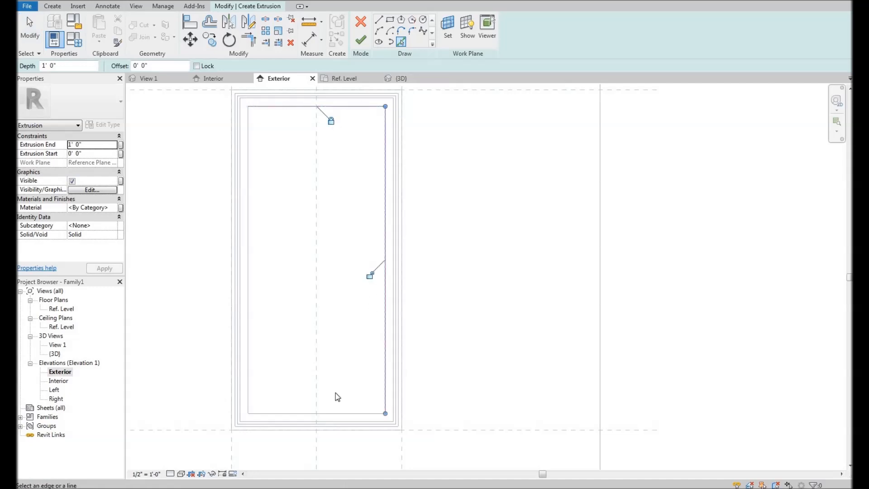
click(341, 411)
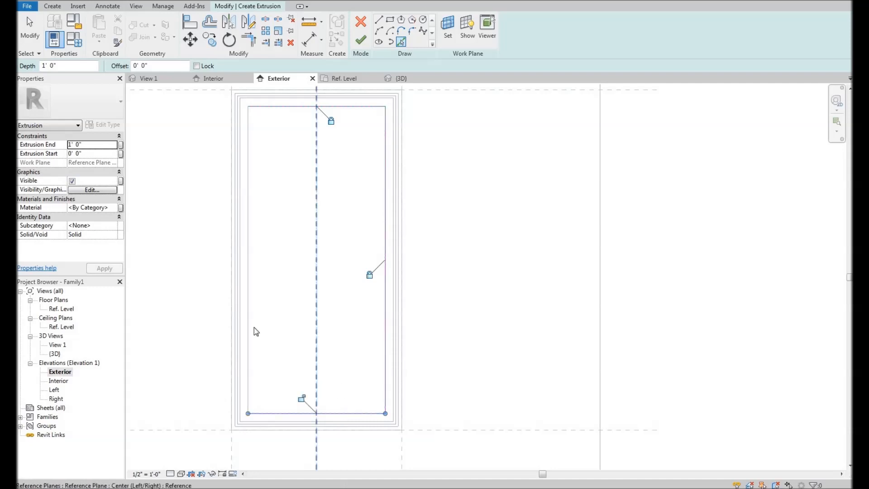
click(264, 268)
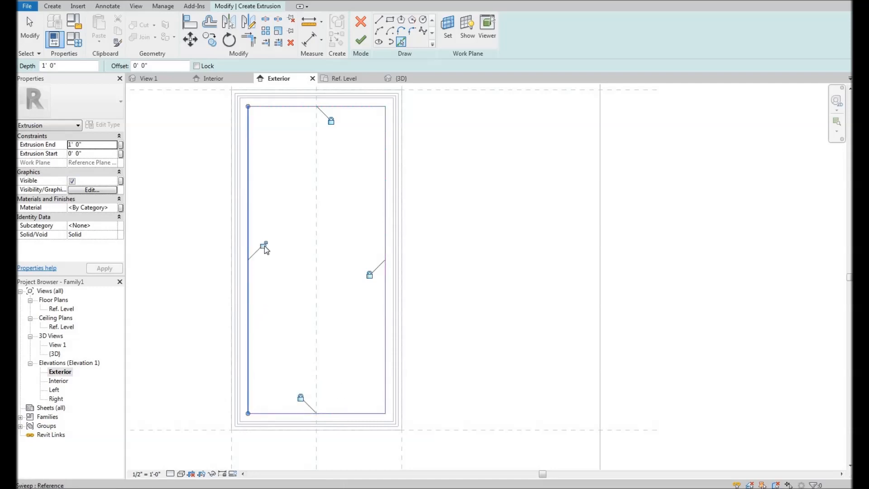
right_click(278, 181)
click(300, 187)
right_click(284, 175)
click(298, 180)
middle_drag(244, 85, 257, 101)
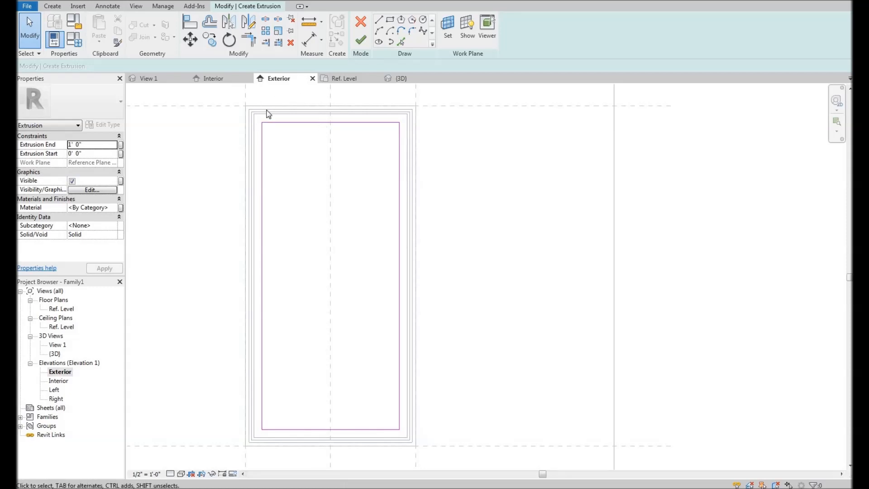
- Set the Extrusion End of the glass pane to 1/4"
middle_drag(305, 130, 311, 174)
middle_drag(299, 222, 299, 218)
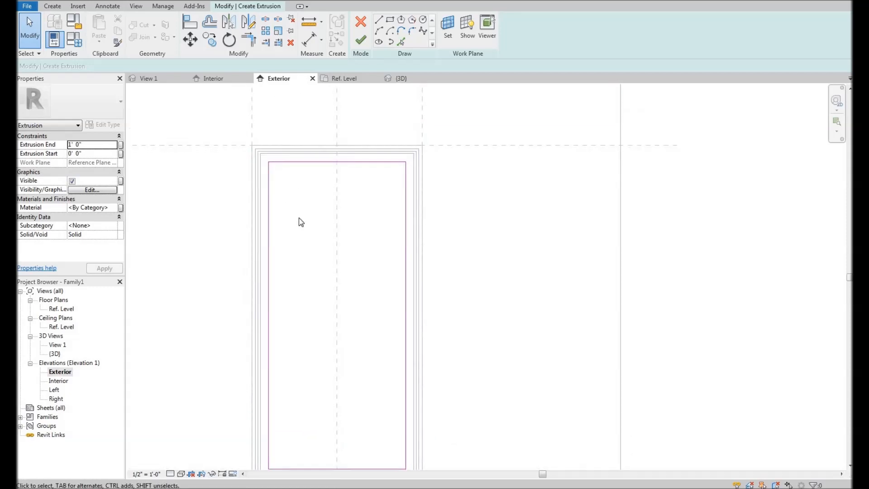
middle_drag(311, 160, 319, 140)
middle_drag(293, 253, 296, 232)
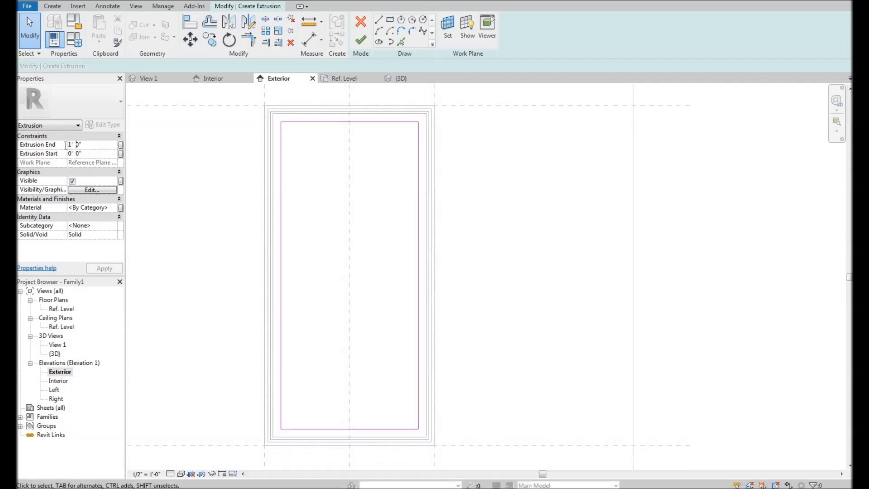
text(1/4)
key(Return)
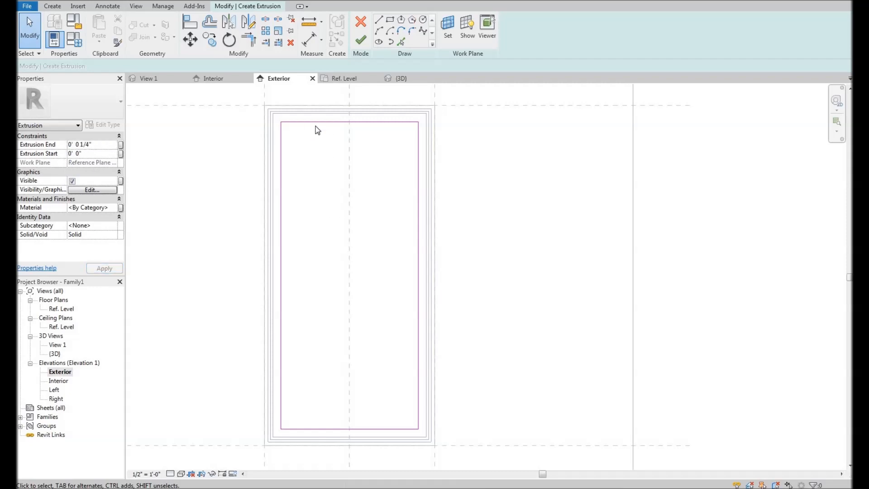
- Link the extrusion's Material to a new instance family parameter named Glass and finish the extrusion
middle_drag(314, 169, 303, 165)
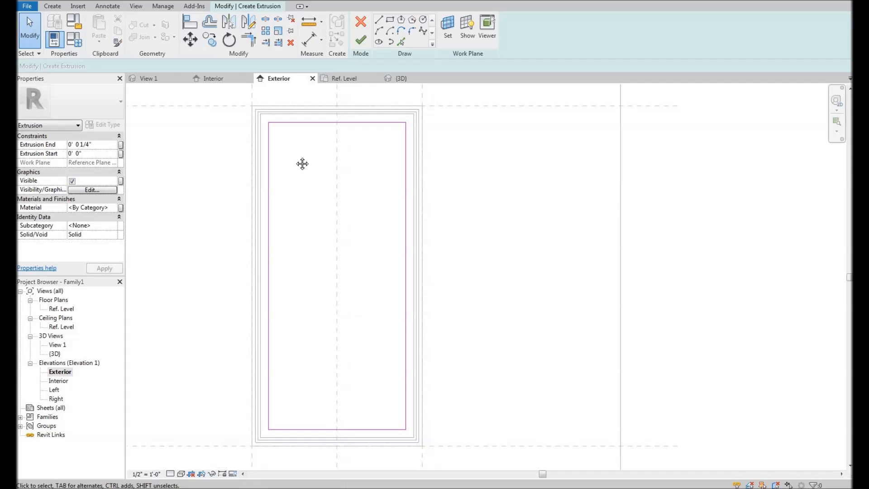
middle_drag(298, 127, 287, 121)
middle_drag(297, 174, 294, 173)
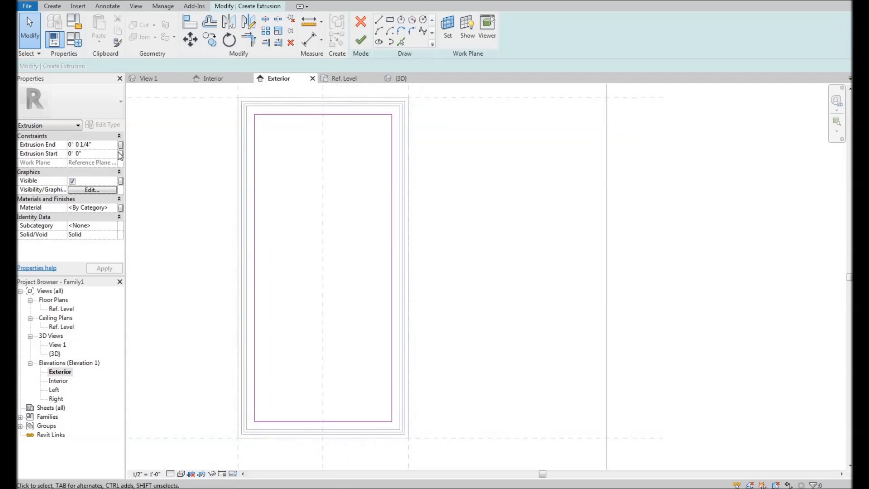
click(120, 207)
click(362, 304)
text(Glass)
click(649, 248)
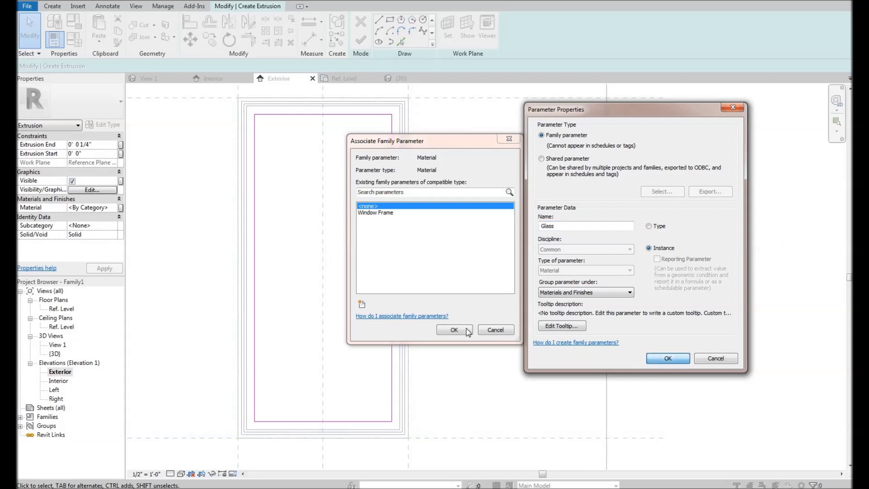
click(667, 358)
click(466, 331)
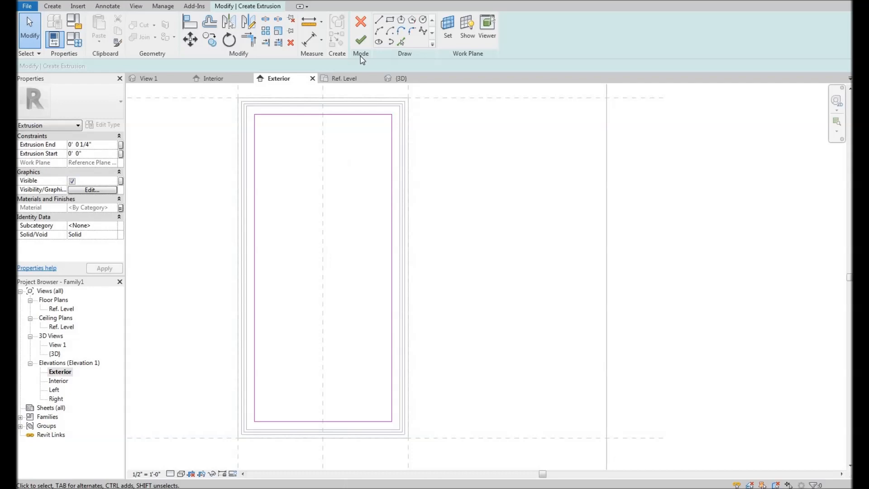
click(361, 40)
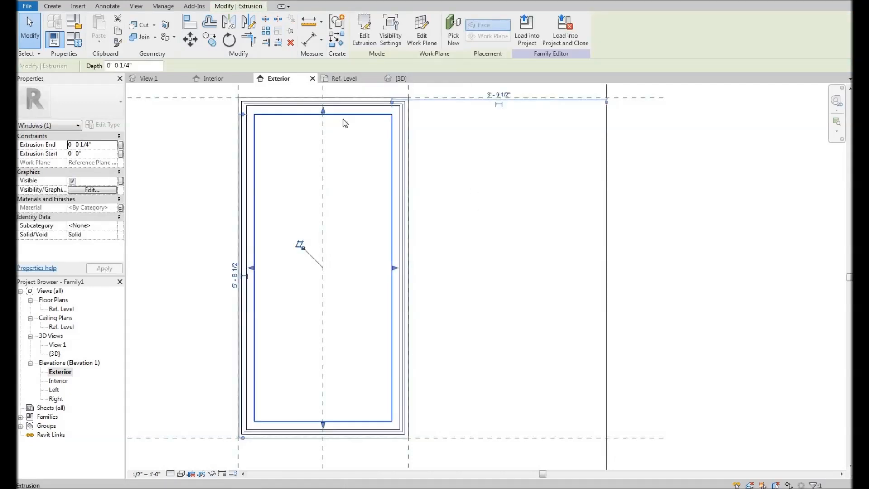
- Open the Ref. Level floor plan and dissociate the glass extrusion from its work plane
double_click(61, 309)
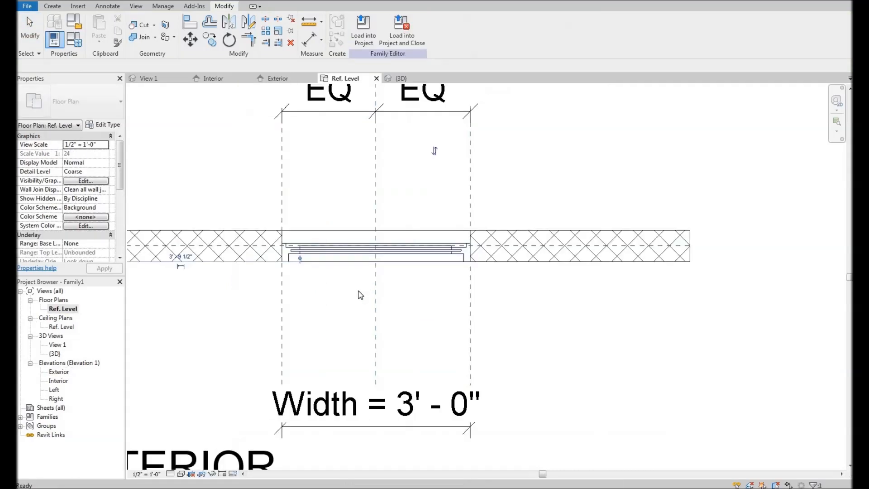
scroll(398, 254, up, 5)
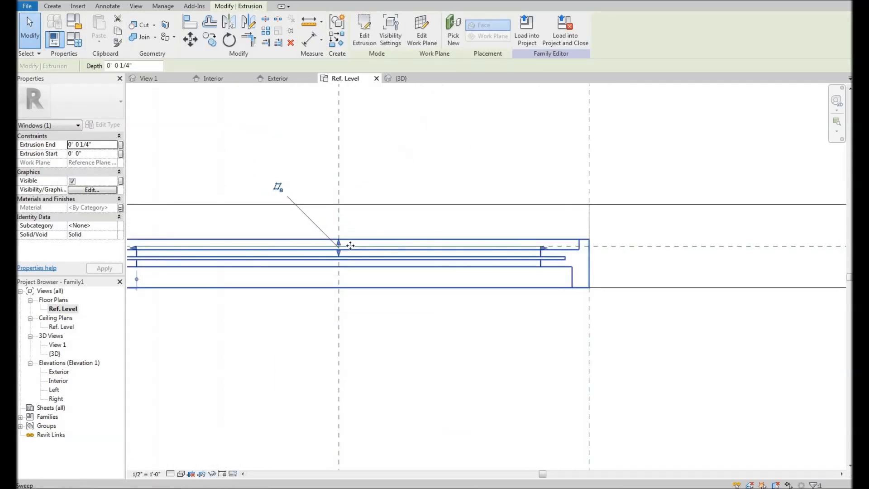
scroll(628, 253, up, 2)
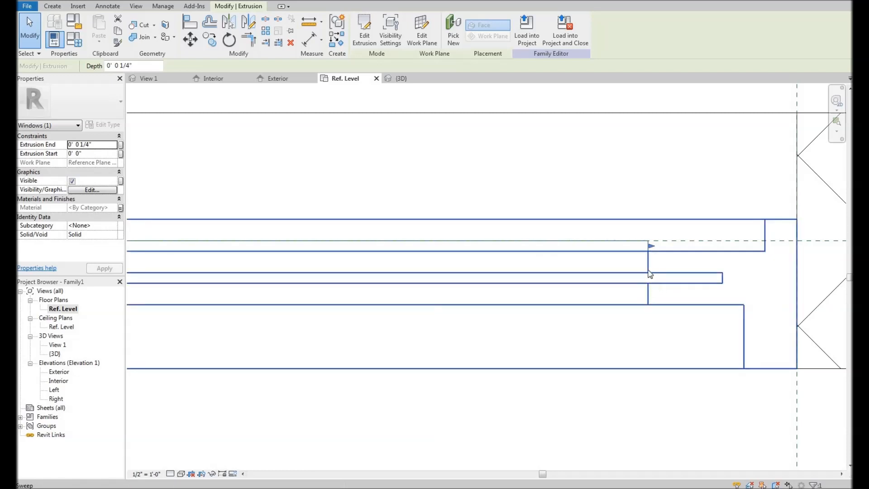
scroll(627, 259, down, 4)
middle_drag(468, 285, 519, 281)
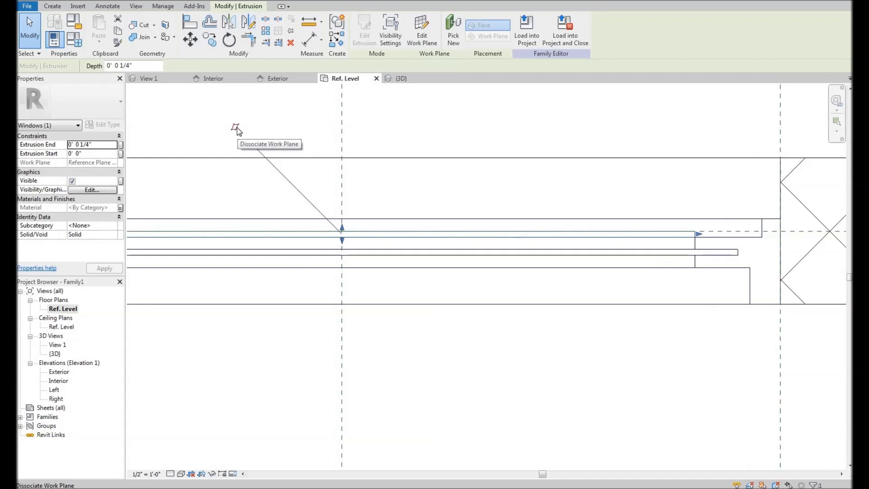
click(235, 128)
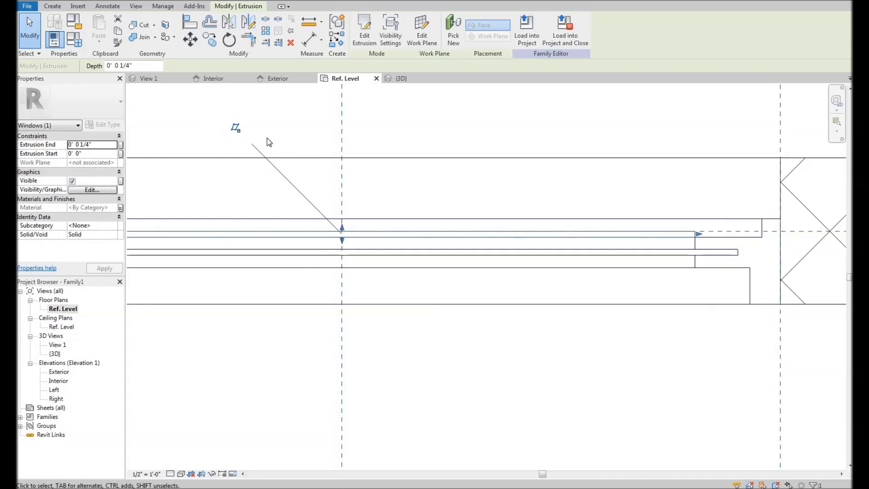
middle_drag(259, 168, 241, 168)
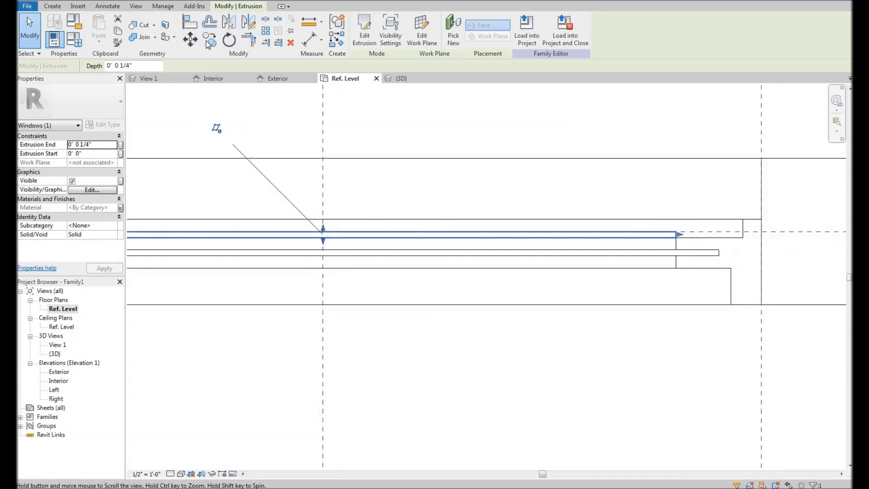
- Move the glass extrusion toward the interior until it lines up with the glazing groove in the window frame
click(190, 40)
click(482, 209)
click(472, 226)
click(471, 226)
scroll(477, 222, down, 3)
middle_drag(306, 240, 521, 240)
scroll(210, 229, down, 1)
middle_drag(210, 229, 291, 229)
scroll(204, 226, up, 3)
scroll(225, 229, up, 1)
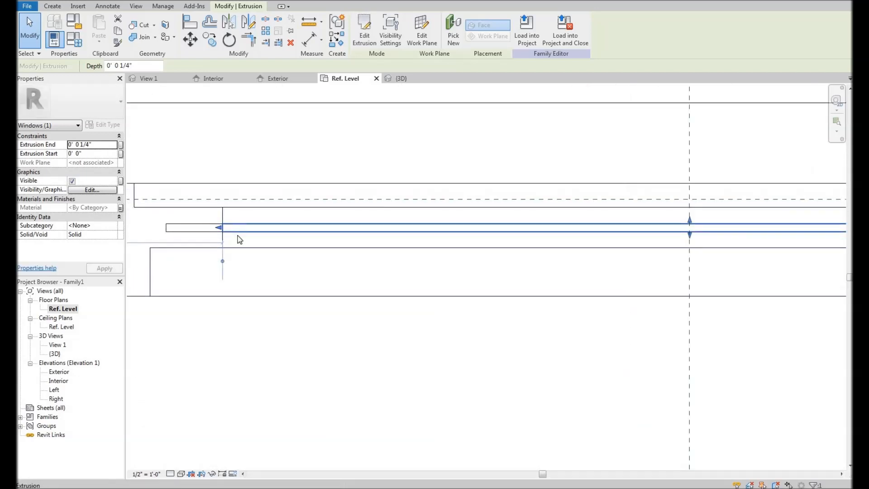
scroll(449, 230, down, 2)
middle_drag(499, 239, 324, 241)
middle_drag(596, 231, 590, 243)
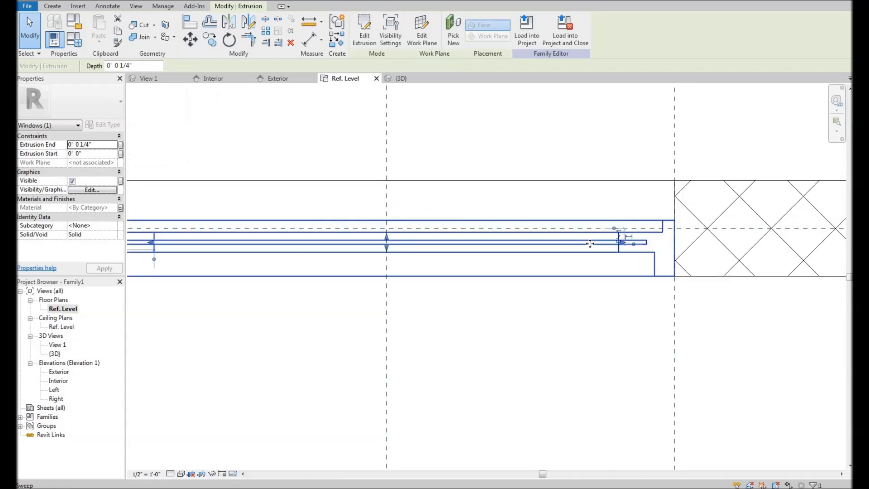
- Place aligned dimensions tying the glass pane's faces to the matching edges of the frame's glazing groove
click(311, 40)
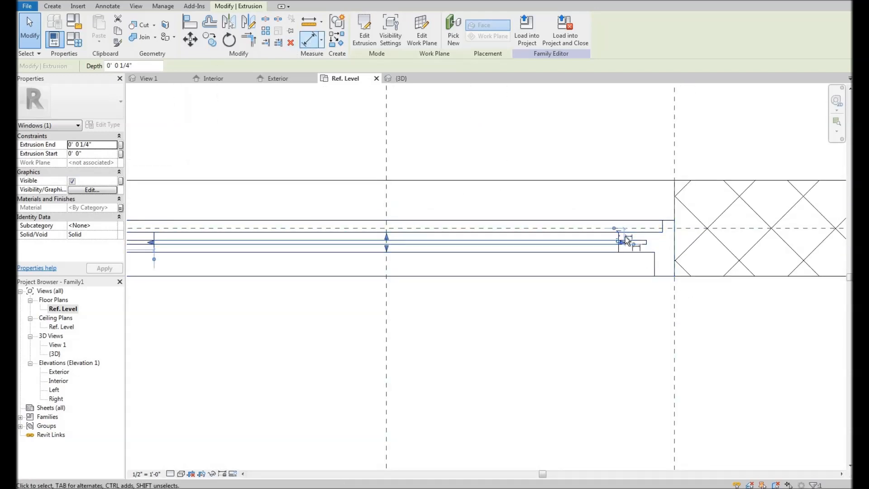
scroll(607, 247, up, 4)
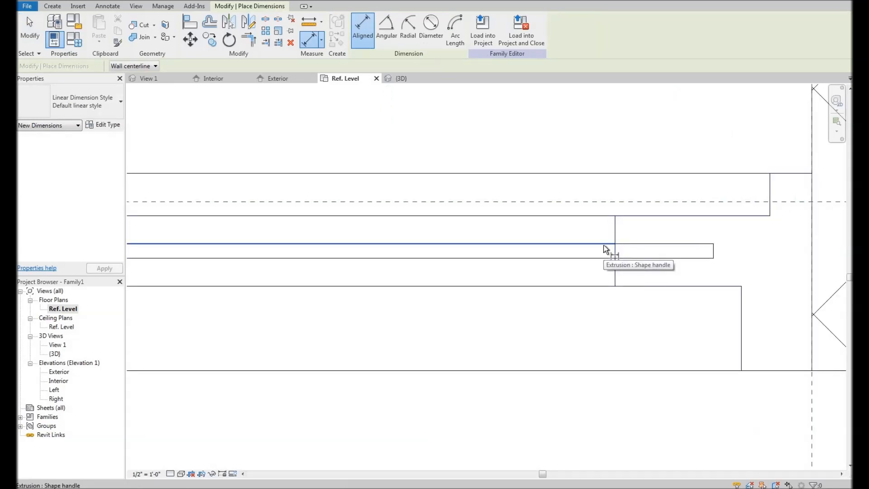
click(655, 246)
click(654, 246)
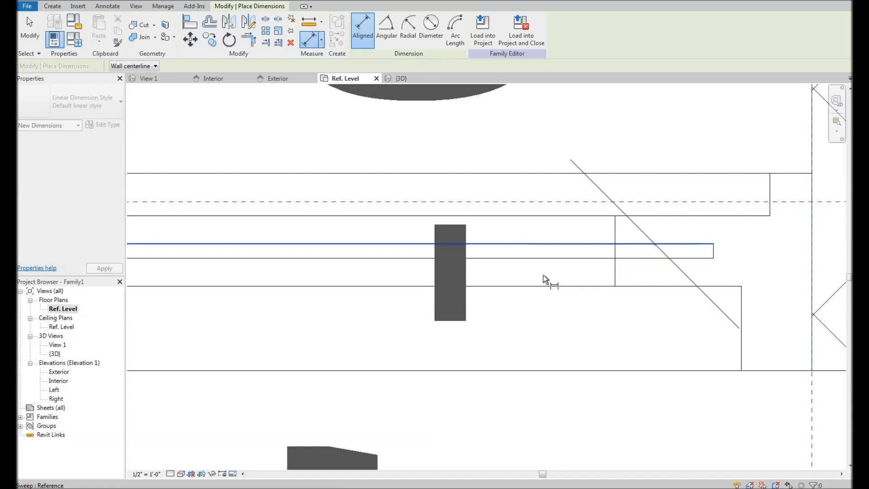
scroll(642, 256, down, 4)
scroll(430, 300, down, 6)
click(371, 295)
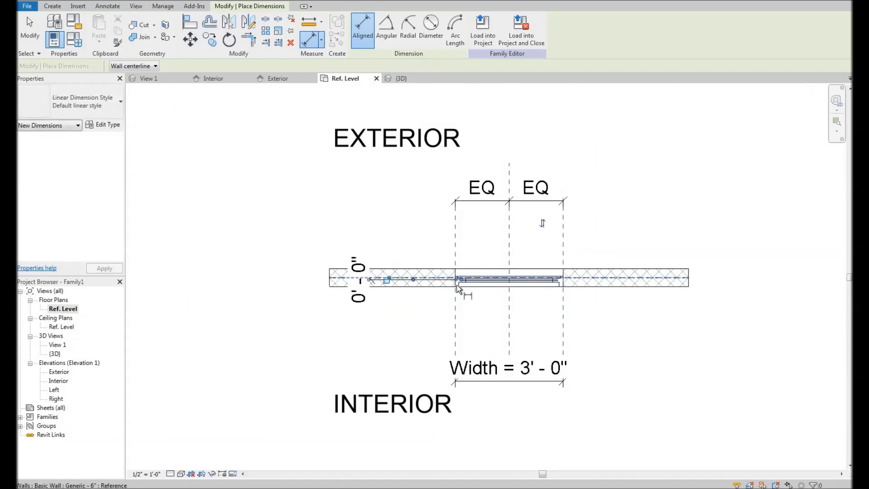
scroll(510, 278, up, 10)
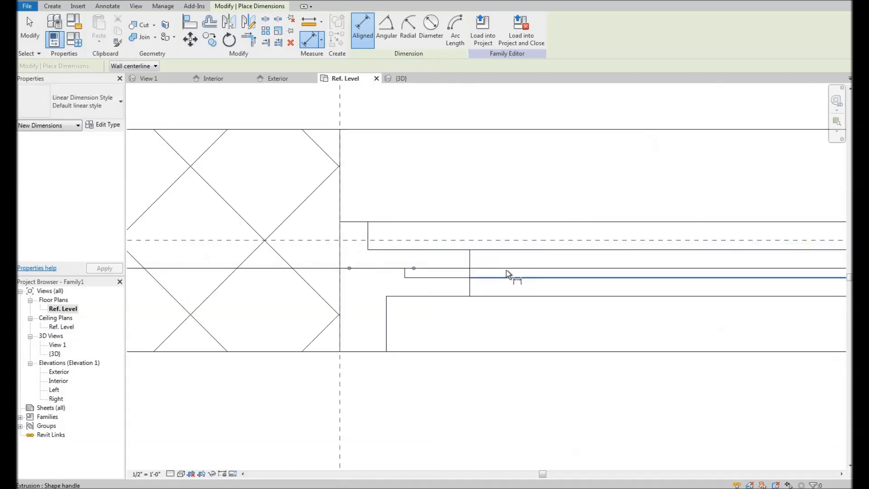
click(506, 270)
scroll(515, 313, down, 8)
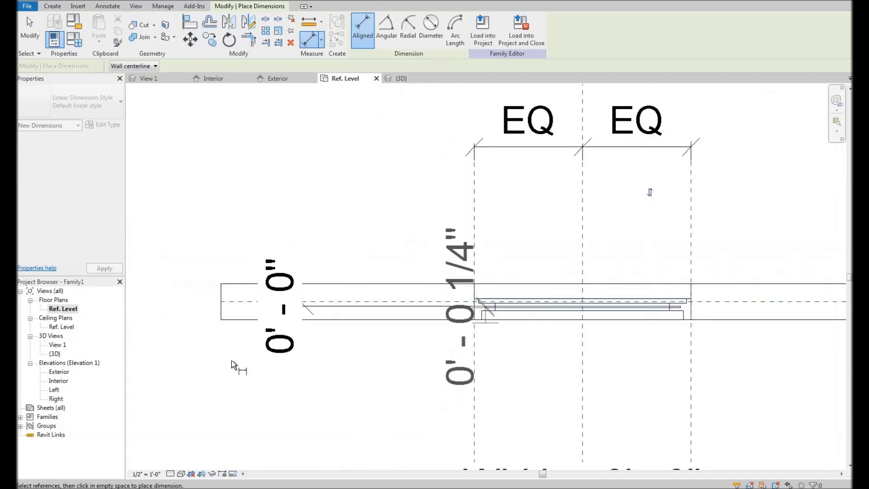
right_click(336, 202)
click(361, 206)
- Show the window in the 3D view and flex the family by applying a Height of 7' and a Width of 4'
scroll(483, 276, up, 5)
middle_drag(482, 276, 264, 200)
scroll(326, 262, up, 2)
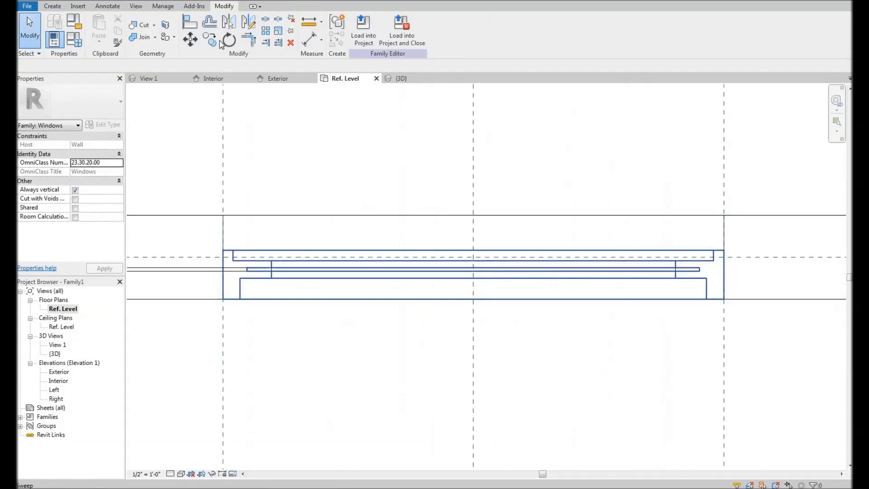
middle_drag(326, 261, 349, 268)
key(ctrl+Tab)
shift+middle_drag(501, 284, 181, 292)
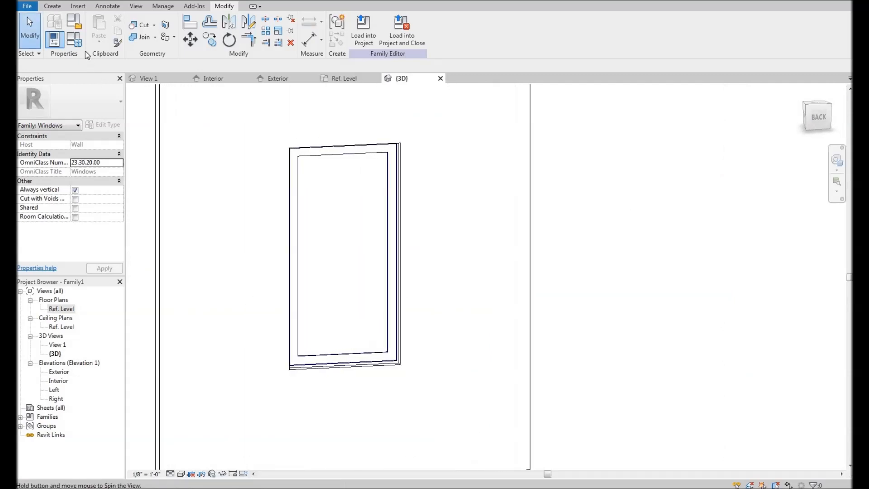
click(74, 39)
click(119, 232)
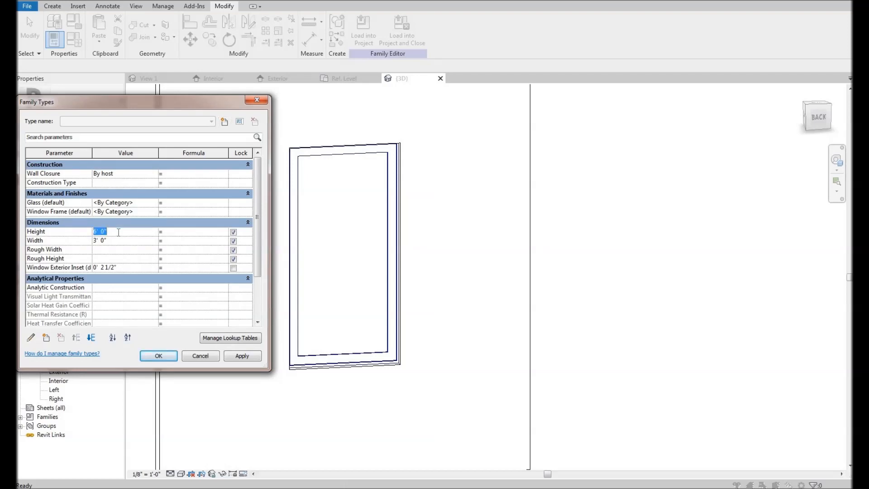
text(7)
key(Tab)
click(243, 357)
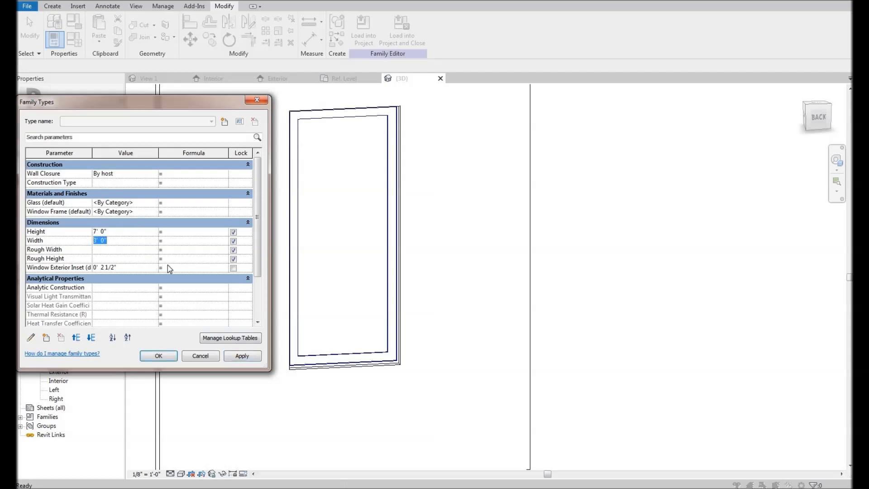
text(4)
click(234, 357)
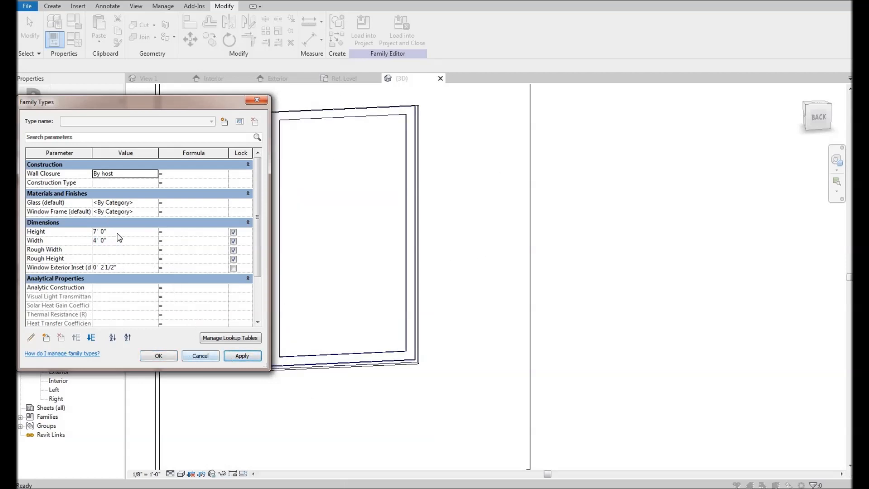
- Set the family's Height to 5' and Width to 3' and accept the family types
click(118, 233)
text(5)
click(122, 243)
text(3)
key(Tab)
click(166, 356)
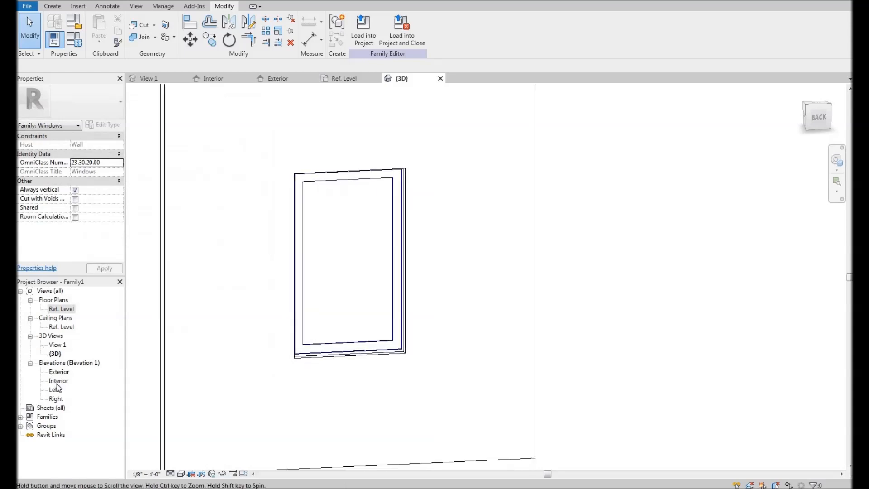
- Open the Exterior elevation and examine how the frame and glass fit the resized opening
double_click(60, 373)
mouse_move(314, 265)
middle_down()
mouse_move(318, 251)
mouse_move(303, 263)
middle_up()
scroll(304, 263, down, 3)
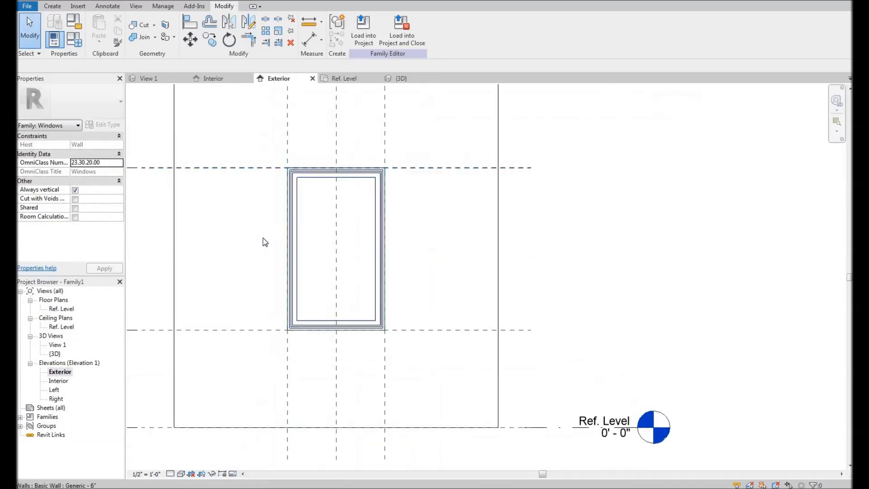
middle_drag(273, 237, 272, 231)
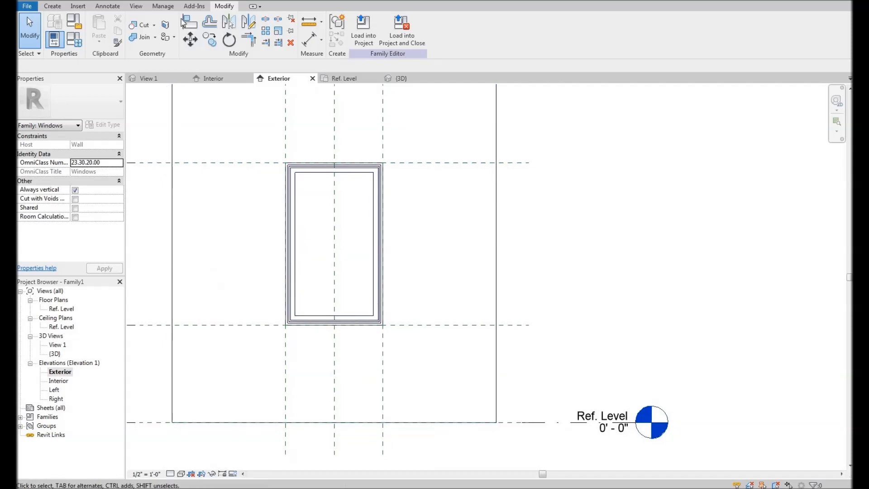
middle_drag(354, 219, 355, 216)
middle_drag(330, 149, 326, 125)
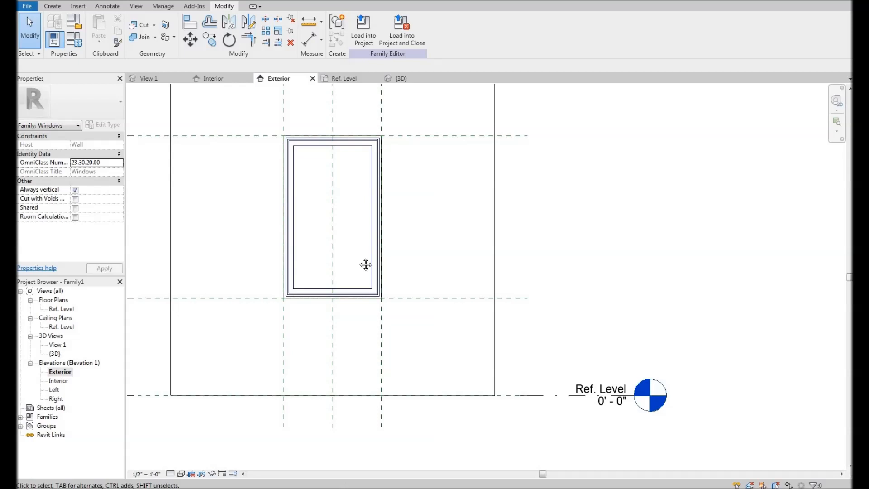
middle_drag(350, 215, 378, 251)
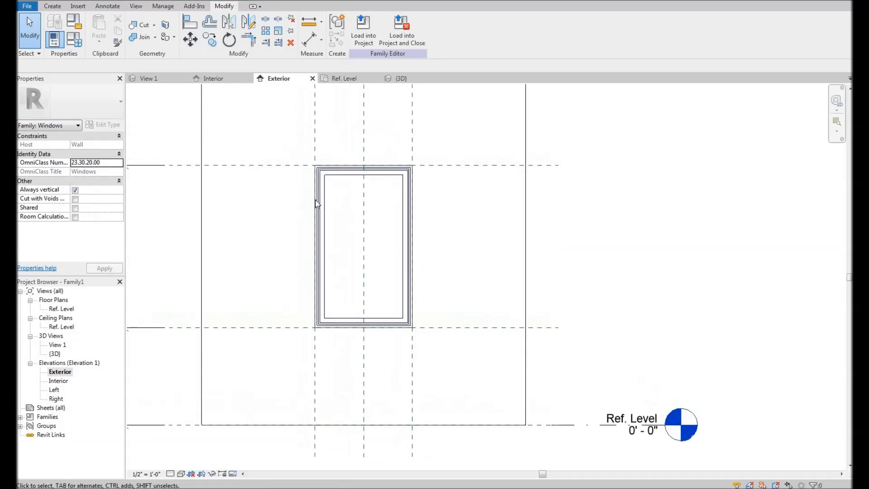
scroll(367, 217, up, 2)
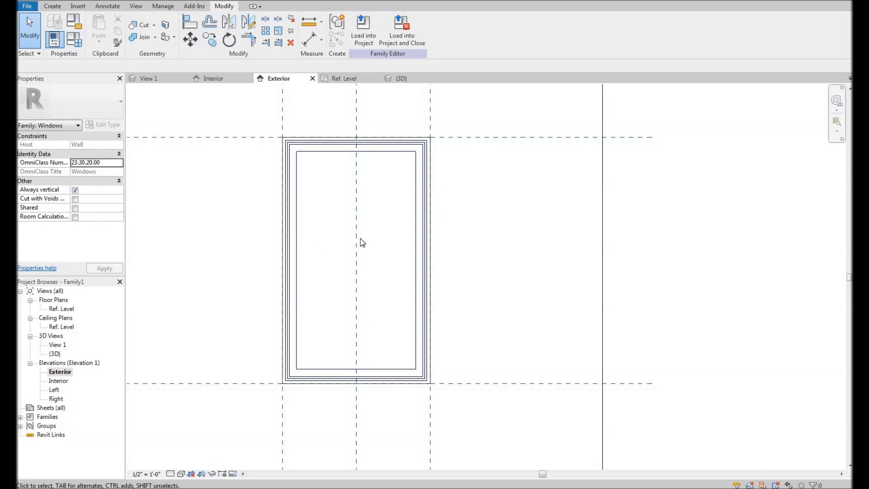
- Start a new family and browse to the English_I folder inside the RVT 2019 Family Templates
click(27, 6)
mouse_move(83, 51)
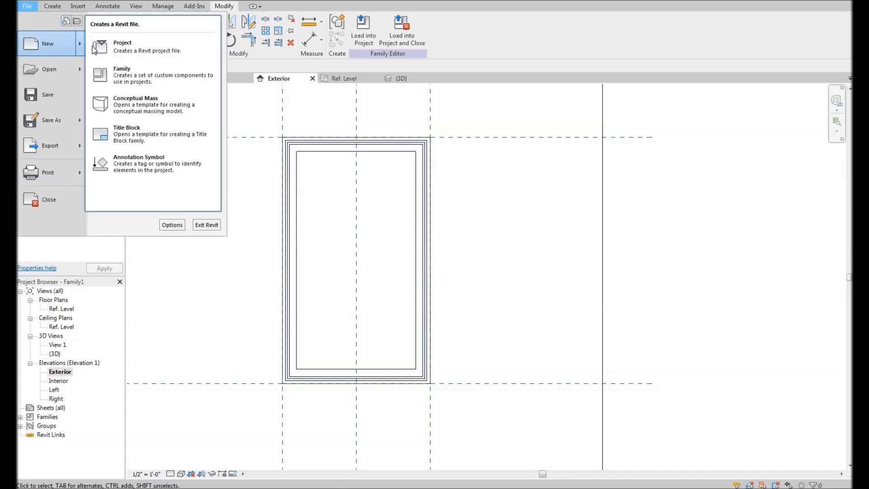
click(151, 77)
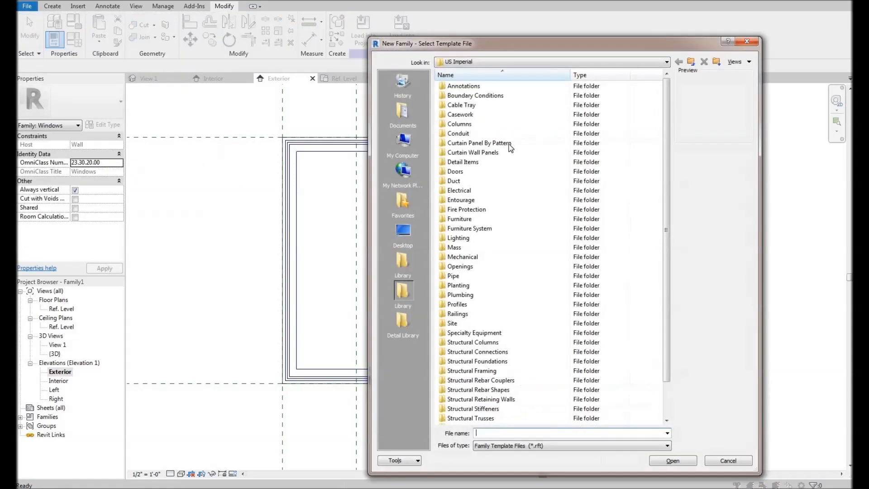
click(692, 64)
click(692, 64)
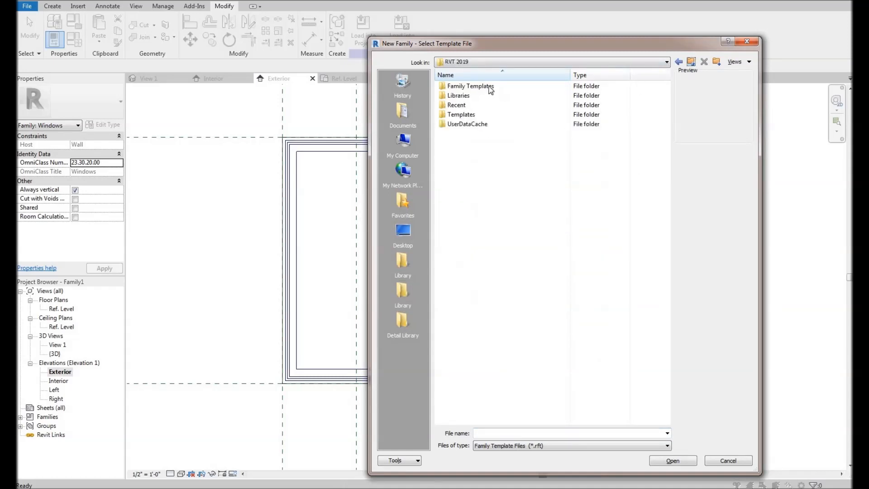
double_click(477, 85)
double_click(477, 86)
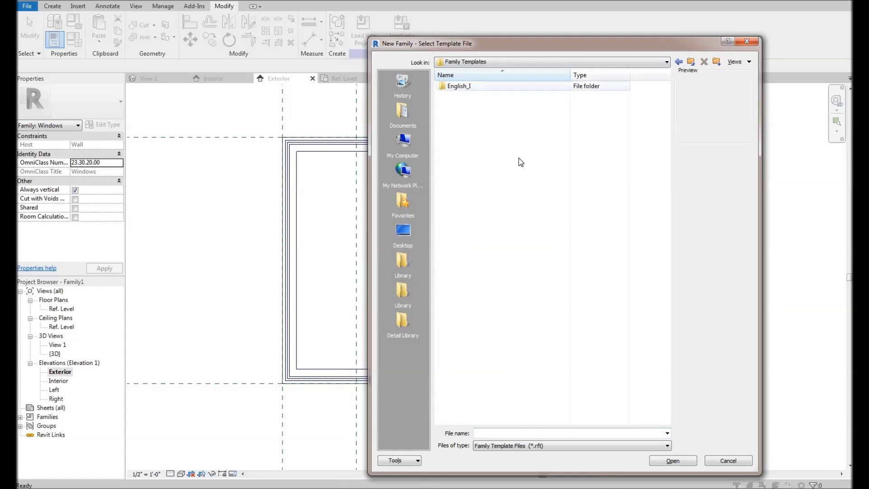
- Choose the Generic Model template and create the new family from it
scroll(498, 304, down, 2)
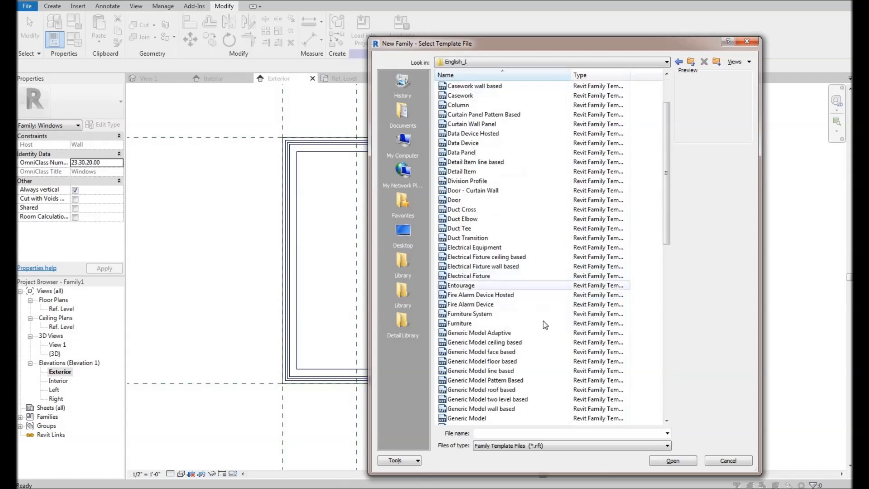
scroll(500, 358, down, 1)
scroll(500, 368, down, 1)
click(492, 364)
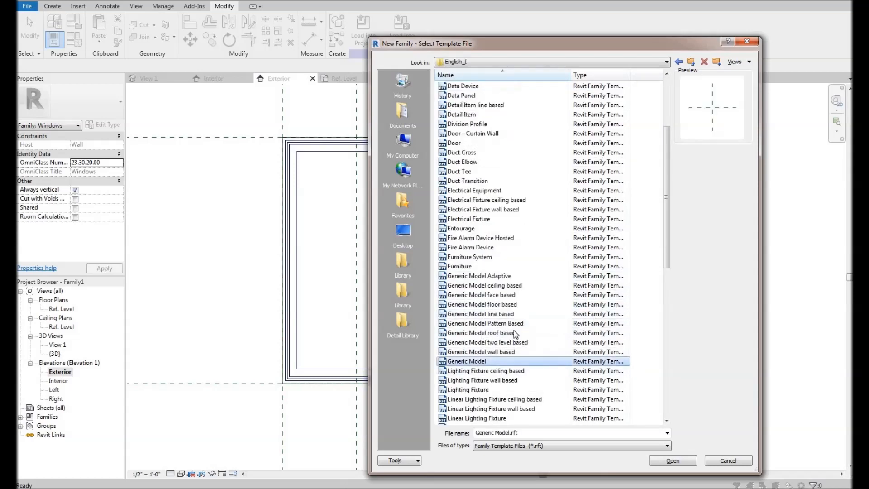
scroll(520, 374, down, 7)
scroll(485, 287, up, 3)
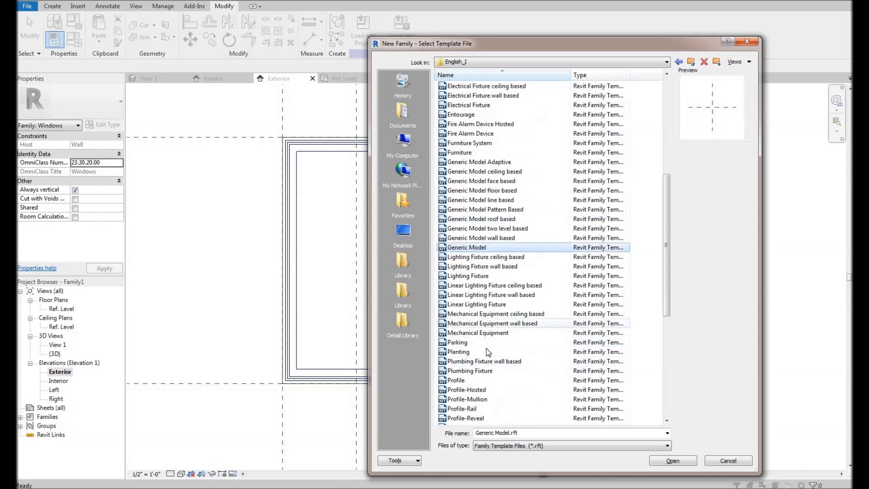
scroll(484, 287, up, 1)
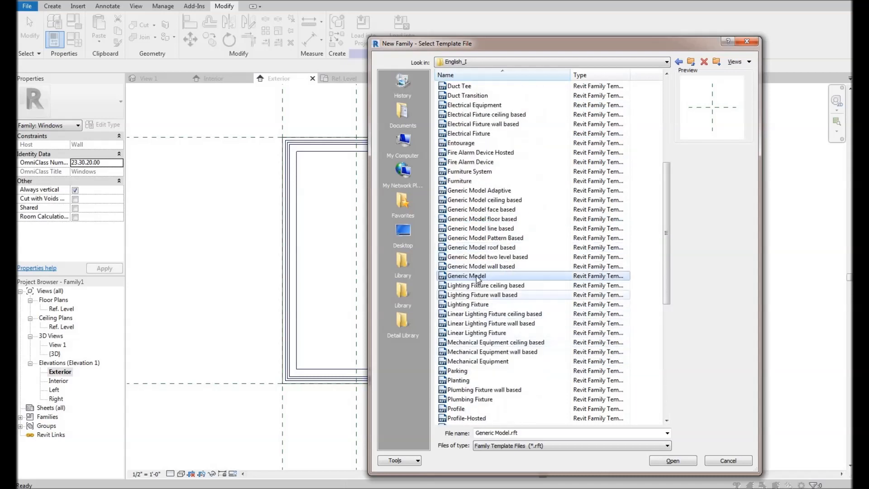
click(673, 460)
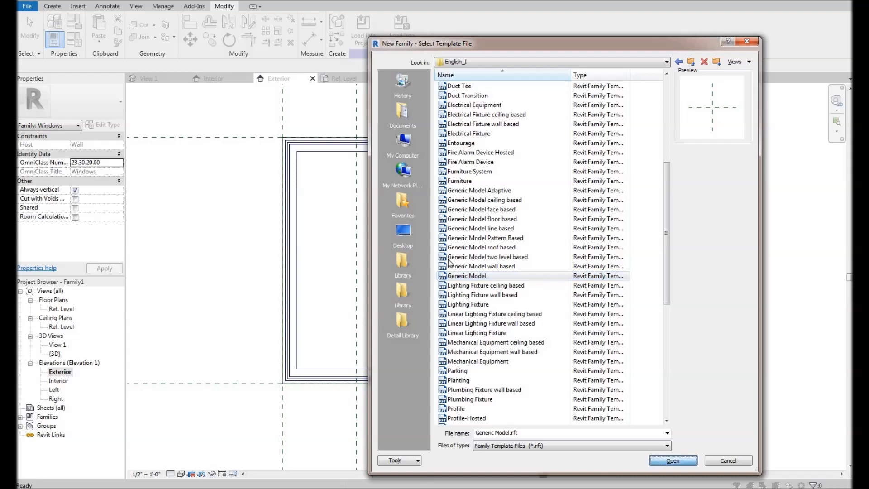
middle_drag(374, 263, 268, 261)
scroll(348, 265, up, 5)
middle_drag(374, 291, 360, 272)
middle_drag(388, 364, 409, 354)
middle_drag(339, 253, 310, 212)
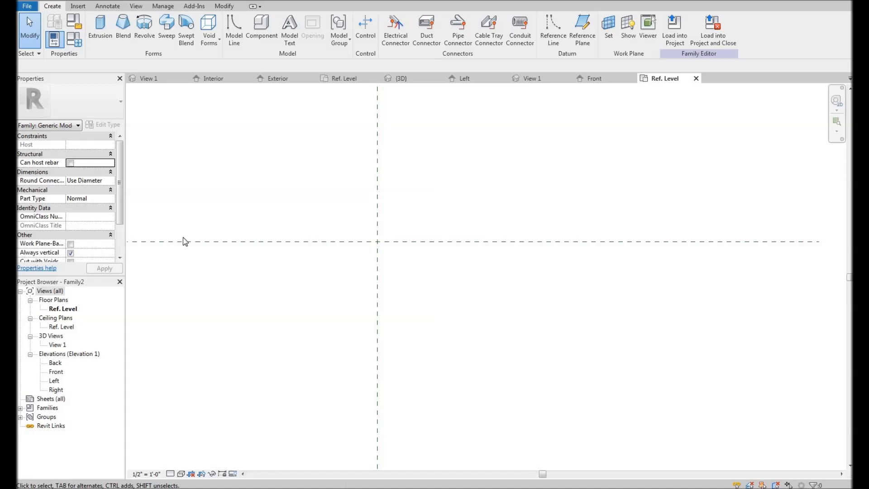
- In the Front elevation, start an extrusion and sketch a 1' vertical edge up from the Ref. Level with a 3/4" horizontal edge at its top
double_click(56, 372)
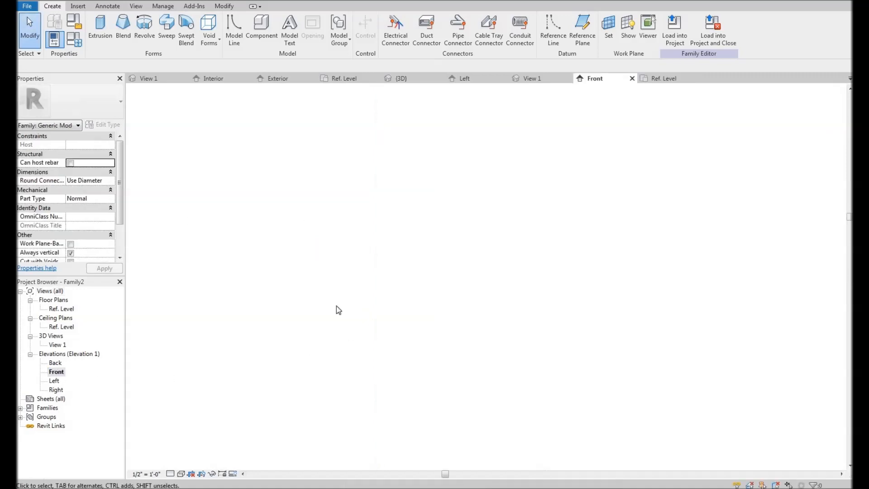
scroll(328, 314, up, 4)
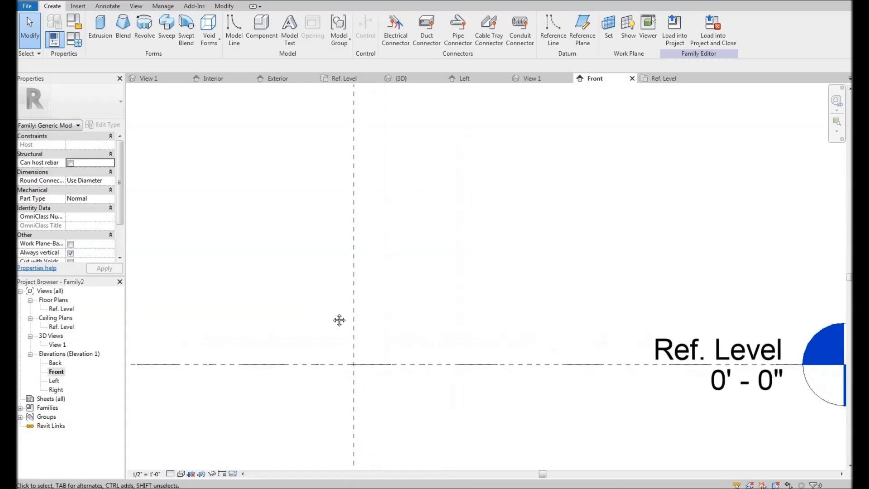
click(104, 36)
click(356, 379)
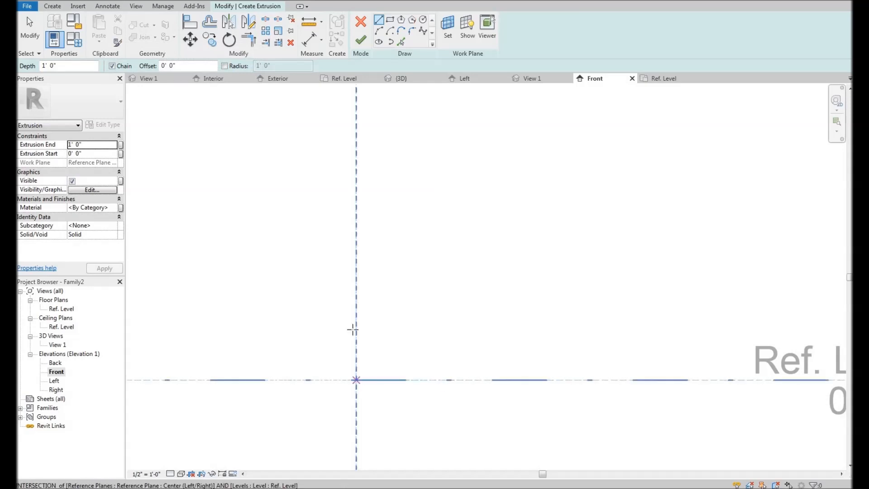
click(359, 272)
scroll(359, 269, up, 3)
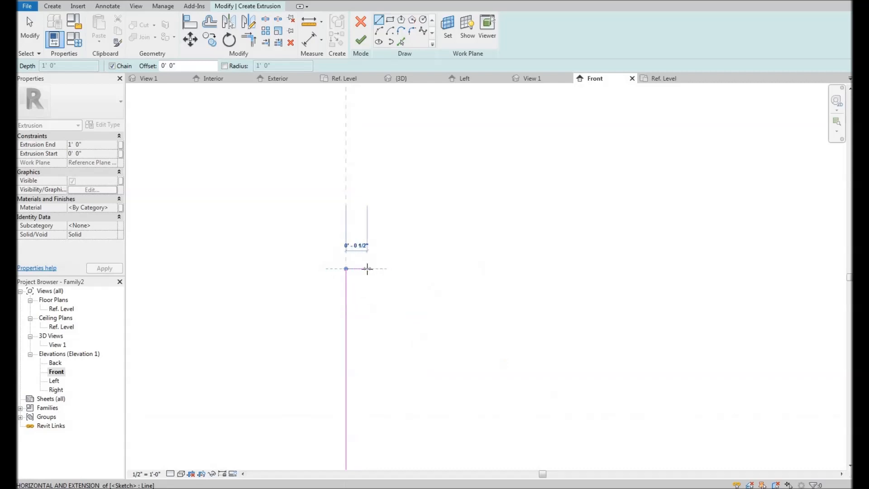
click(378, 268)
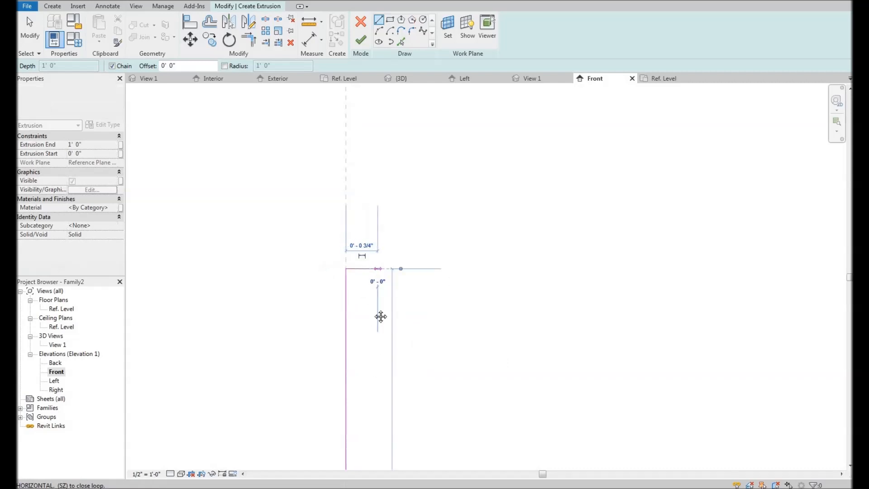
- Close the narrow rectangular profile down to and along the Ref. Level, back to its starting point, and end the line drawing
scroll(374, 322, down, 3)
middle_drag(368, 377, 351, 177)
click(355, 292)
click(345, 292)
middle_drag(295, 199, 294, 242)
right_click(253, 177)
click(255, 182)
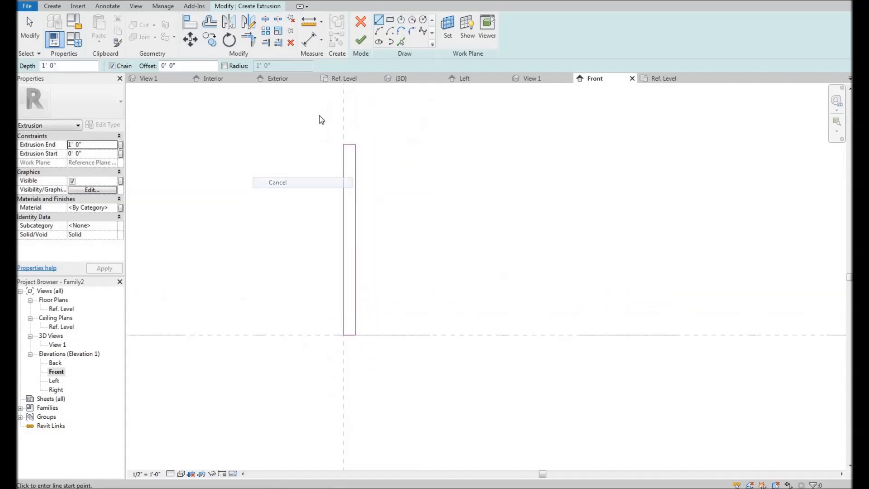
- Move the whole rectangular sketch sideways so its top edge's midpoint lies on the Center (Left/Right) reference plane
mouse_move(318, 114)
mouse_down()
mouse_move(346, 243)
mouse_move(405, 412)
mouse_up()
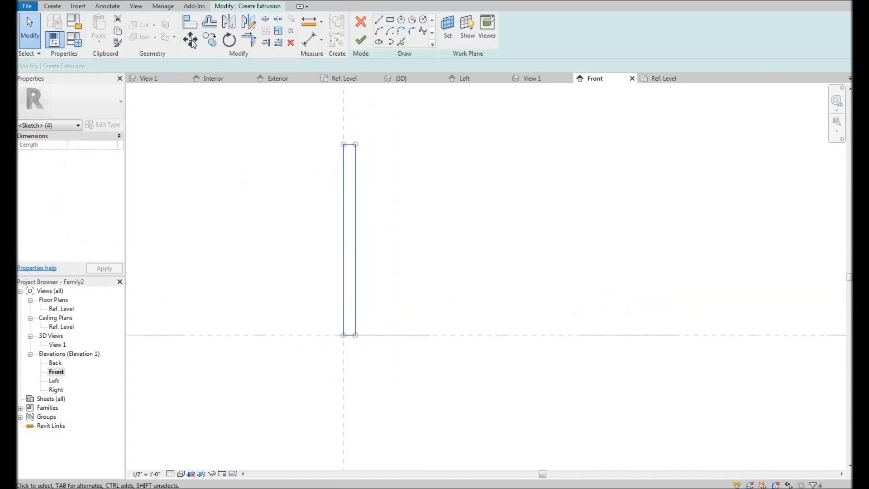
scroll(349, 147, up, 2)
click(353, 148)
click(343, 148)
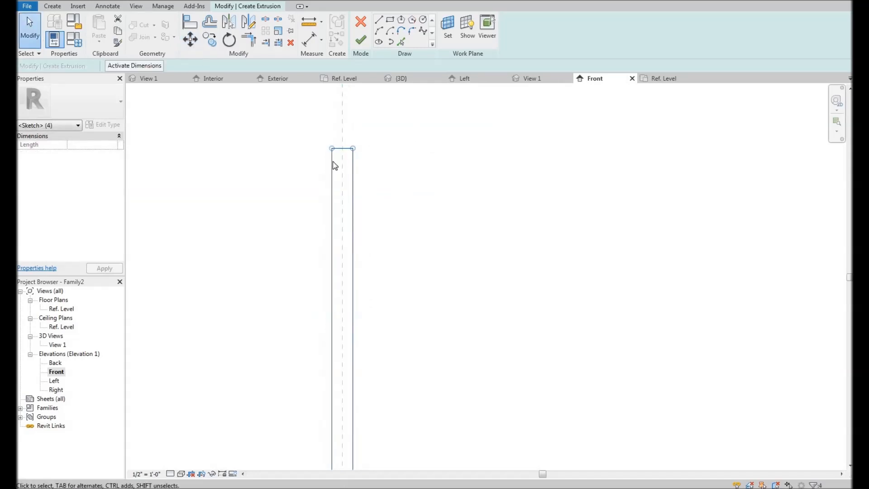
scroll(347, 134, down, 2)
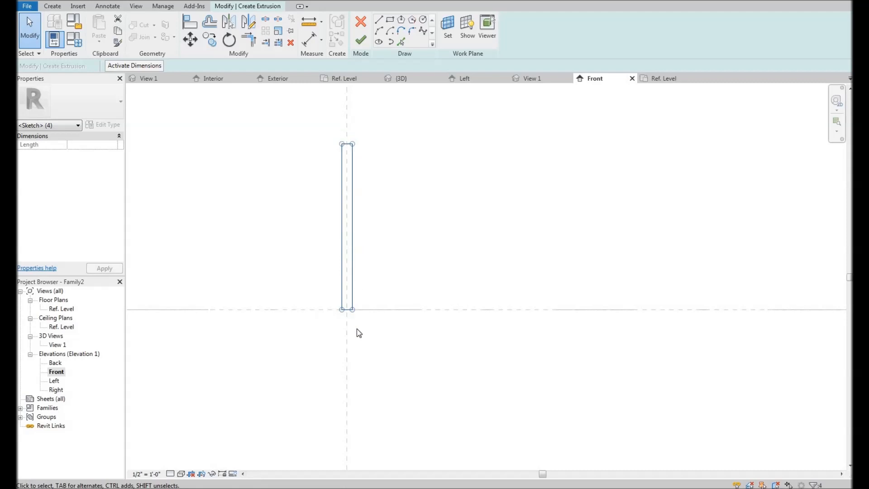
middle_drag(328, 147, 334, 187)
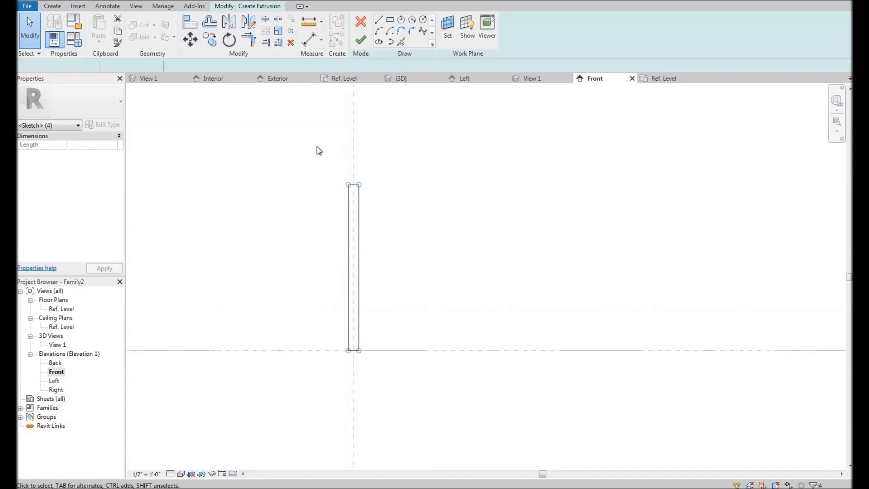
click(305, 151)
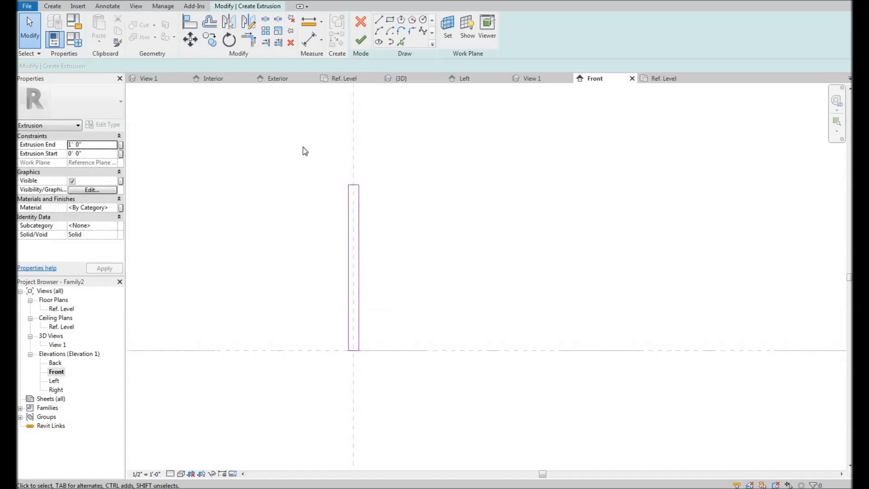
- Set the Extrusion End to 1/4" and finish the extrusion
click(90, 144)
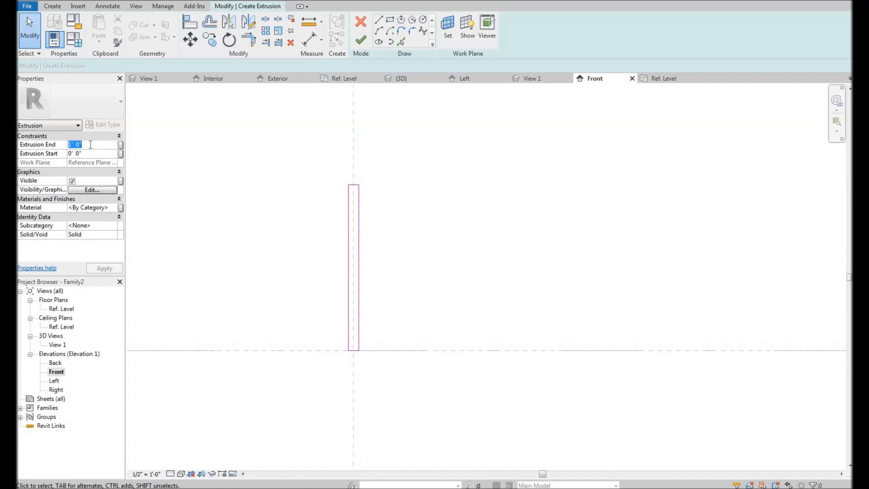
text(1/4)
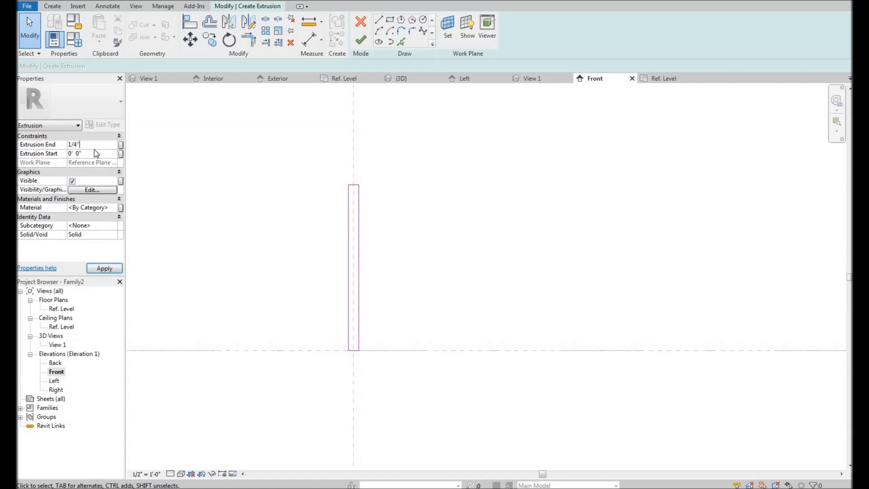
click(361, 41)
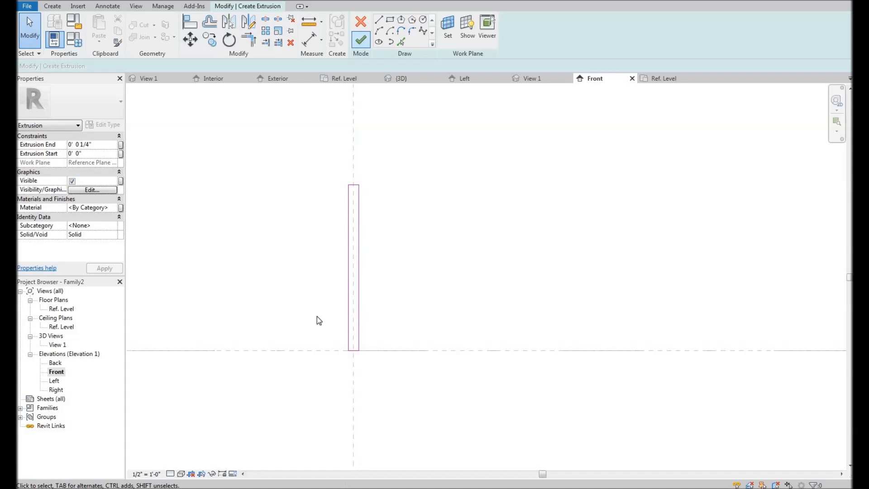
- Examine the thin extrusion in the Ref. Level plan, look through the other open views, and return to the Front elevation
double_click(60, 309)
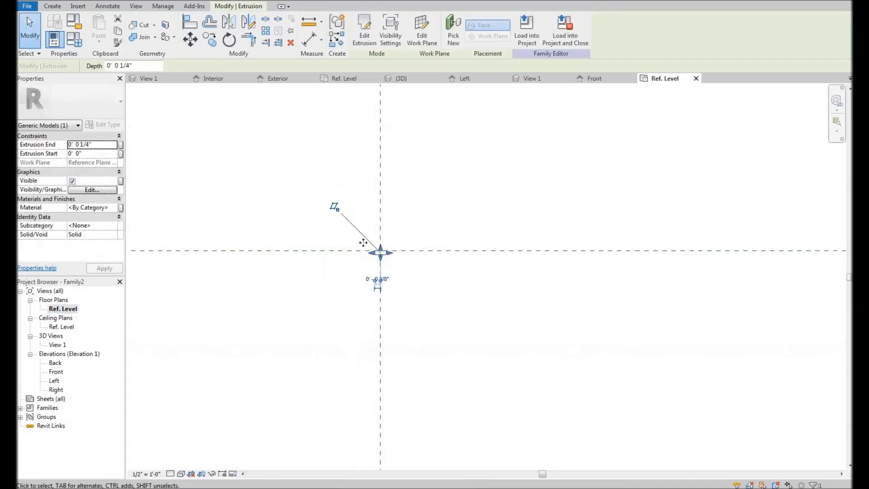
scroll(336, 254, down, 2)
scroll(378, 258, up, 2)
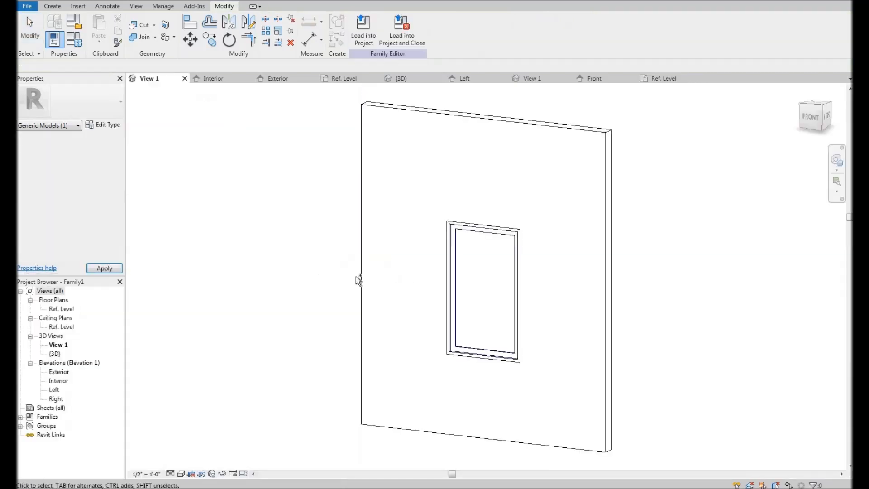
click(411, 278)
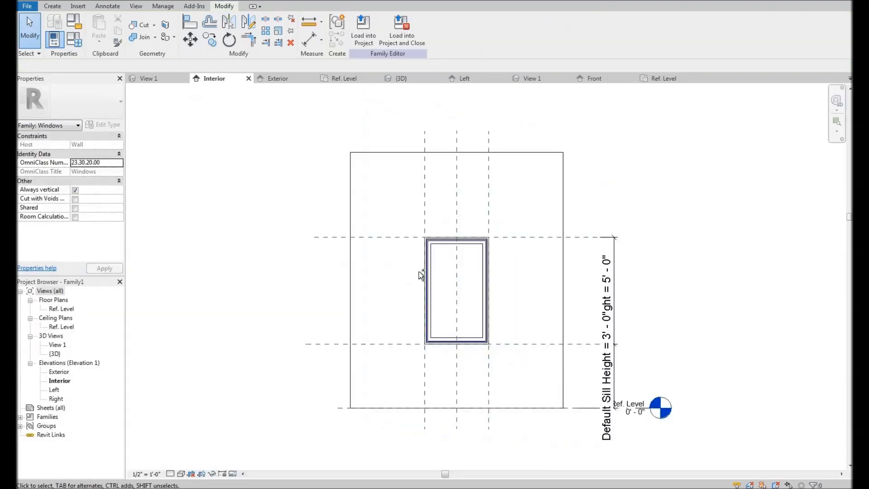
key(ctrl+Tab)
key(ctrl+Tab)
key(ctrl+Tab)
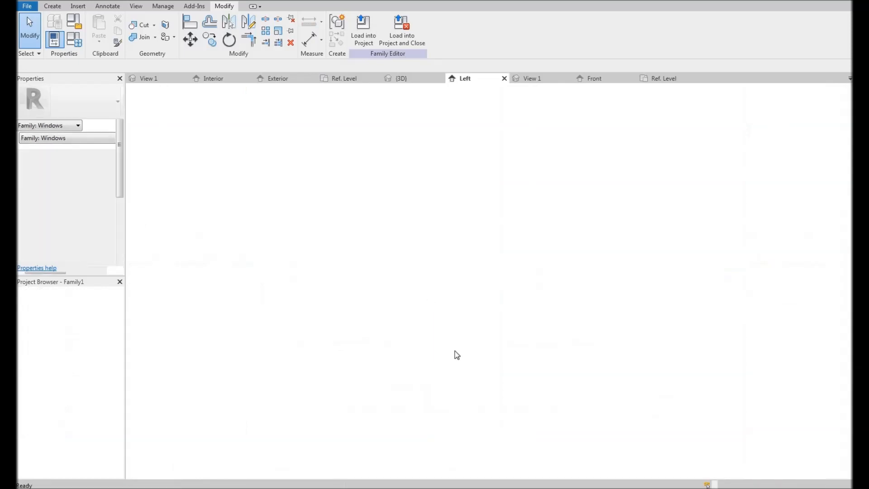
middle_drag(412, 369, 398, 330)
scroll(435, 314, up, 6)
scroll(399, 271, up, 2)
middle_drag(389, 254, 358, 244)
scroll(359, 244, up, 1)
scroll(358, 244, down, 2)
double_click(55, 373)
- Add an aligned dimension between the top and bottom edges of the extrusion, placed beside it
middle_drag(440, 202, 355, 183)
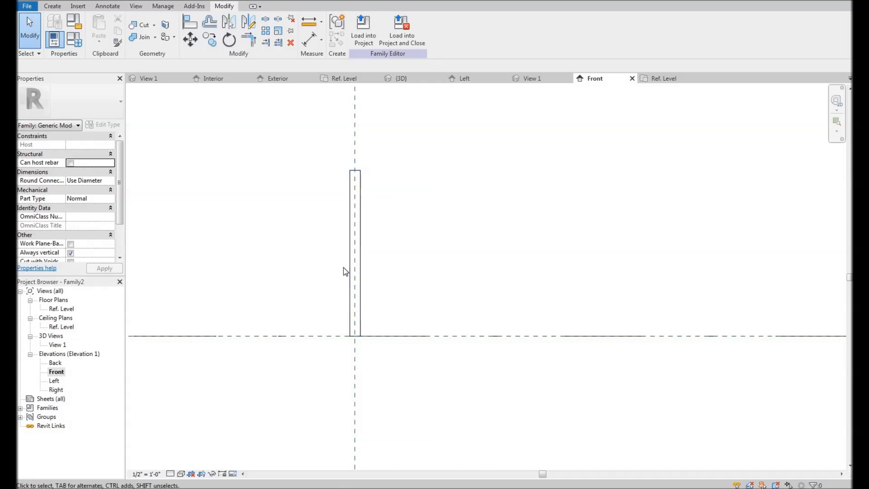
middle_drag(292, 204, 286, 201)
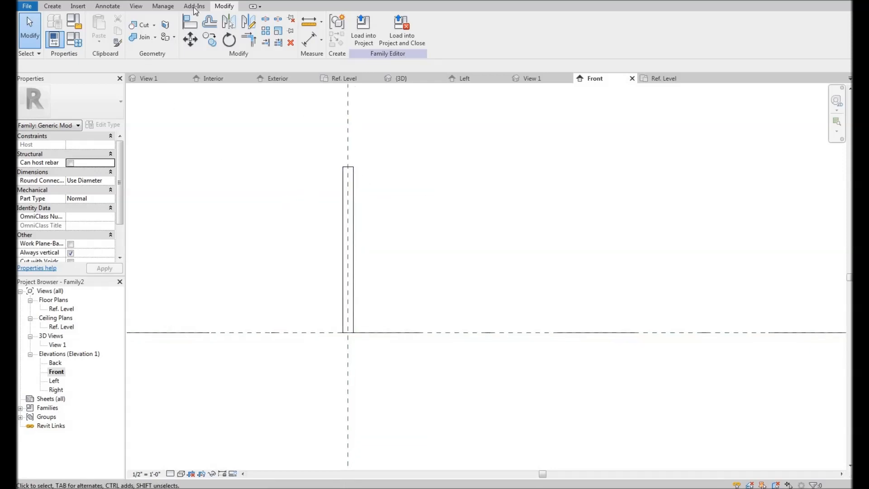
click(311, 42)
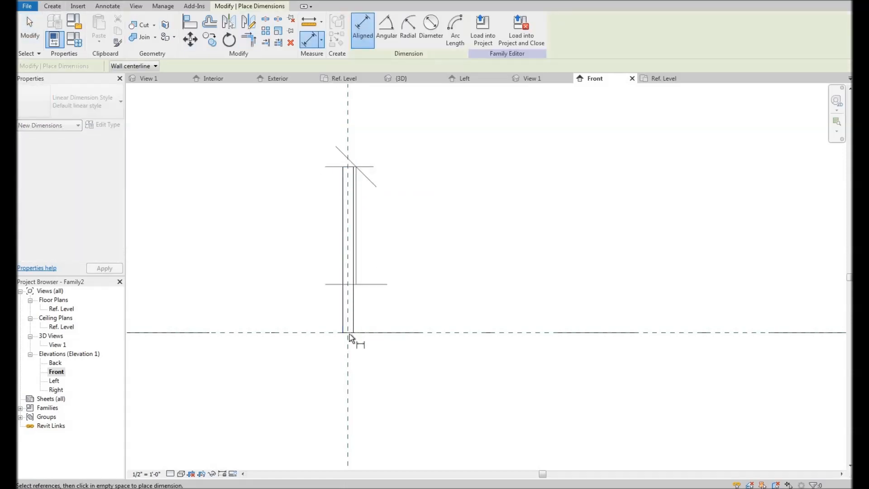
scroll(349, 333, up, 2)
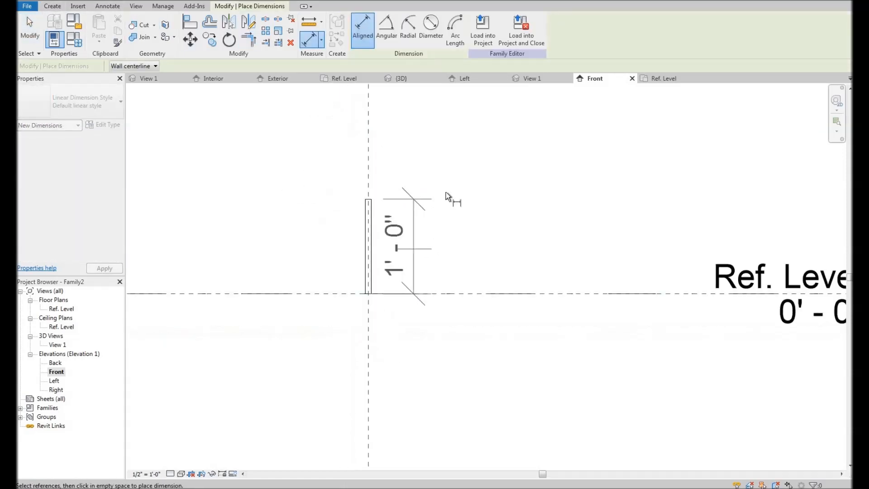
right_click(444, 191)
click(469, 197)
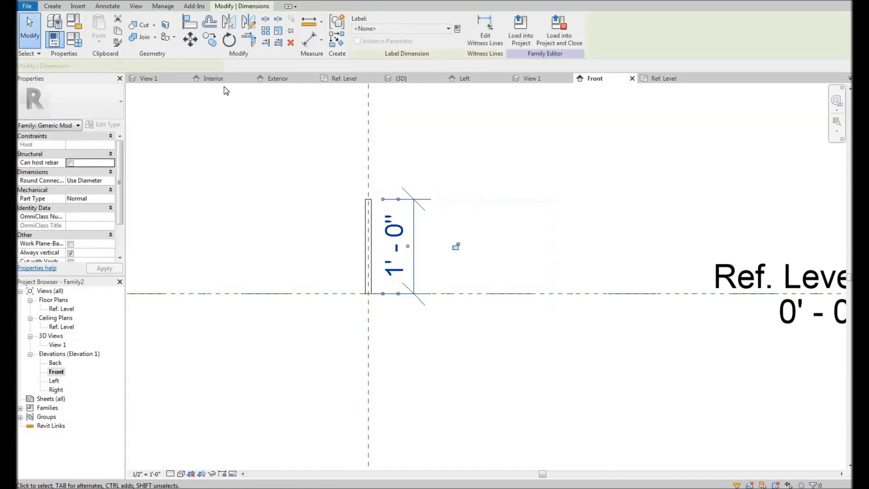
- Label the extrusion's height dimension with a new instance parameter named Vertical Muntin Length
click(457, 29)
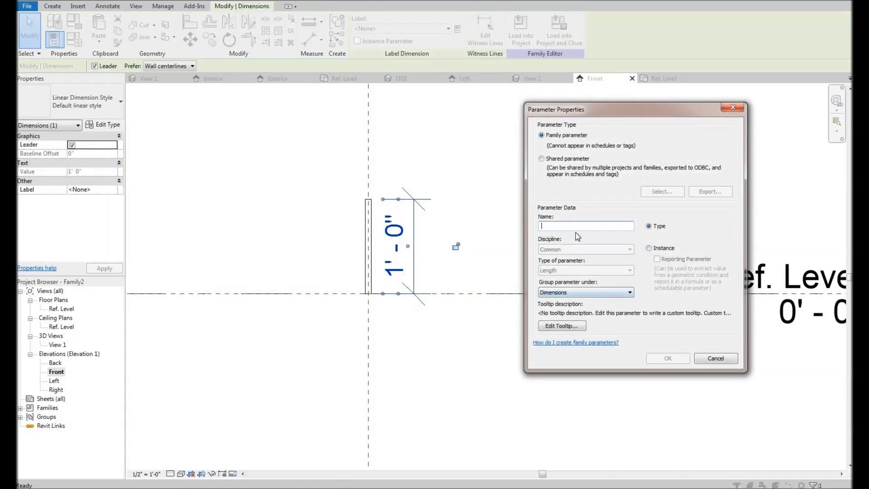
click(649, 248)
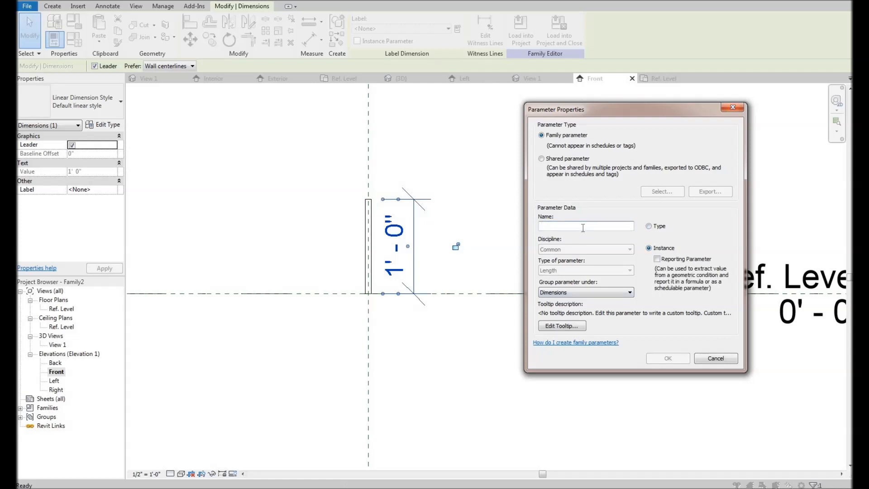
text(Vertical Muntin Length)
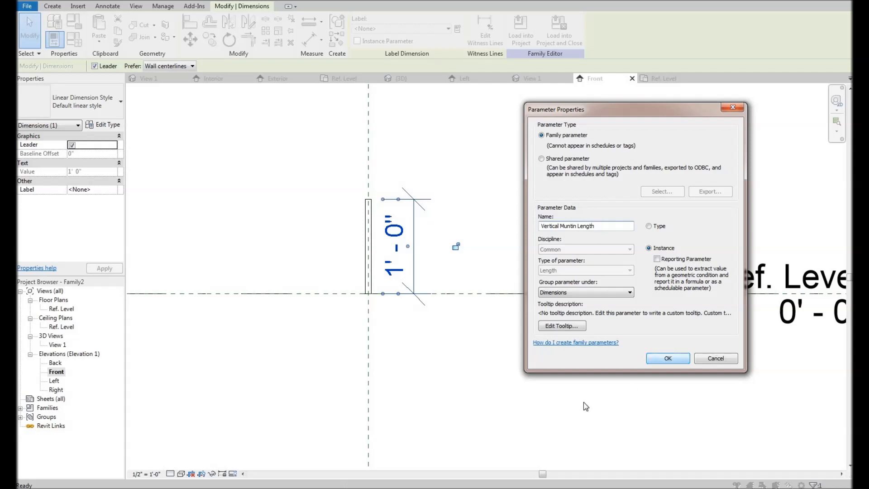
click(668, 359)
click(490, 202)
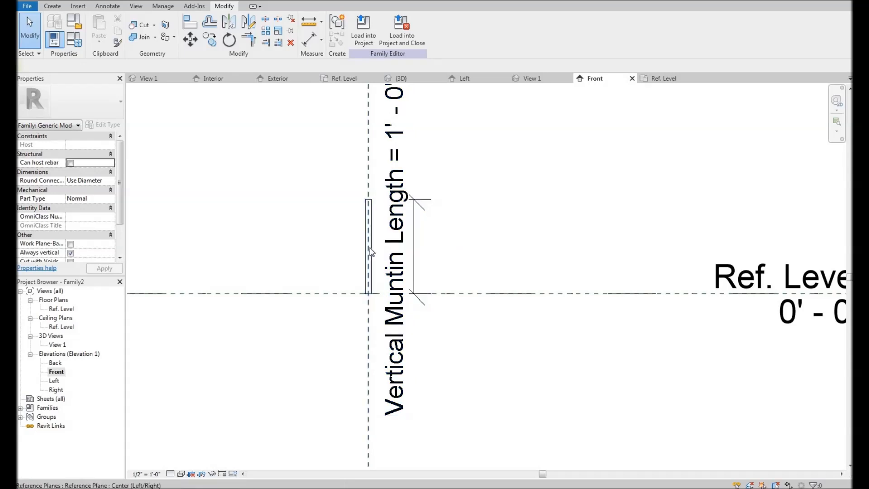
- Draw a model line in the <Invisible lines> subcategory along the muntin's centerline, from its top midpoint to the Ref. Level
scroll(371, 246, up, 2)
scroll(386, 218, up, 2)
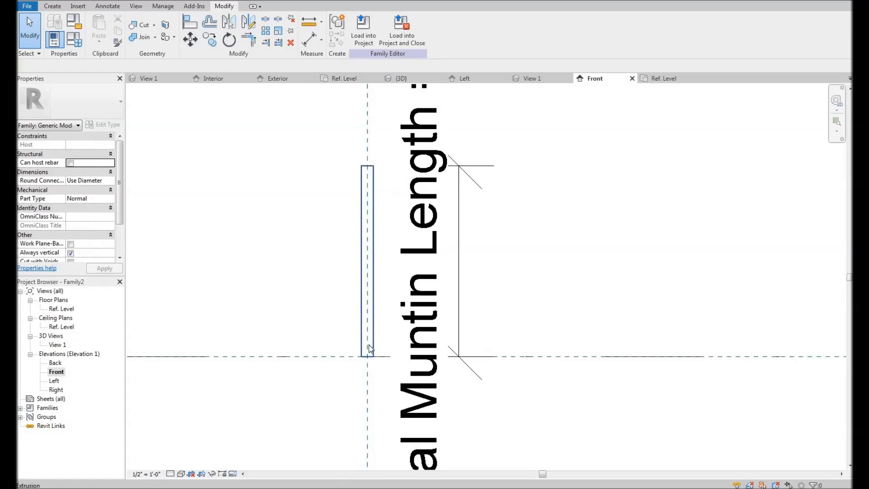
middle_drag(365, 137, 365, 144)
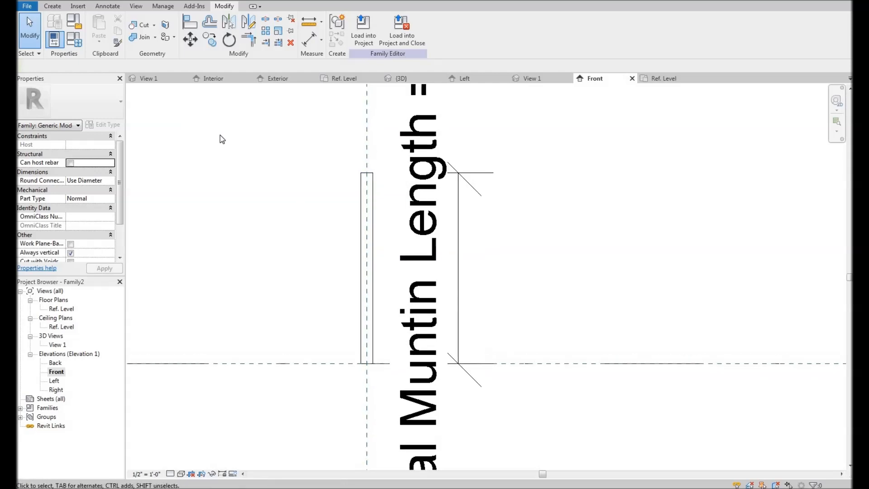
middle_drag(370, 206, 362, 211)
middle_drag(273, 173, 272, 173)
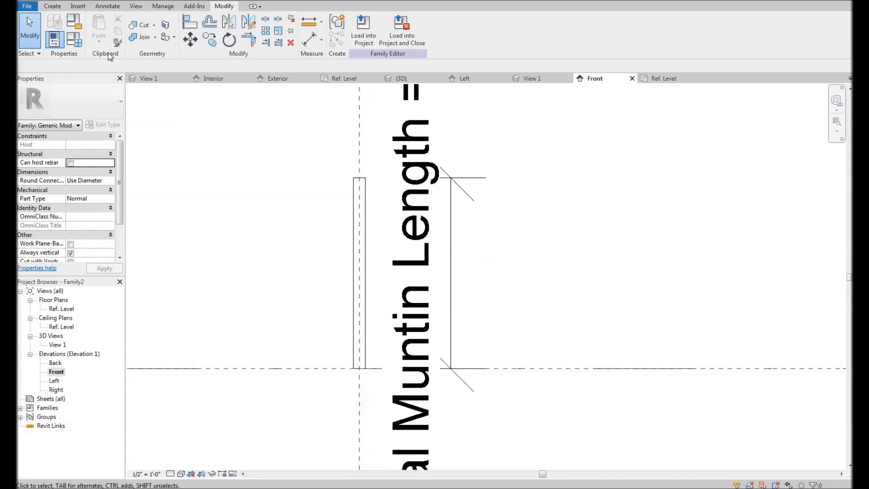
click(53, 6)
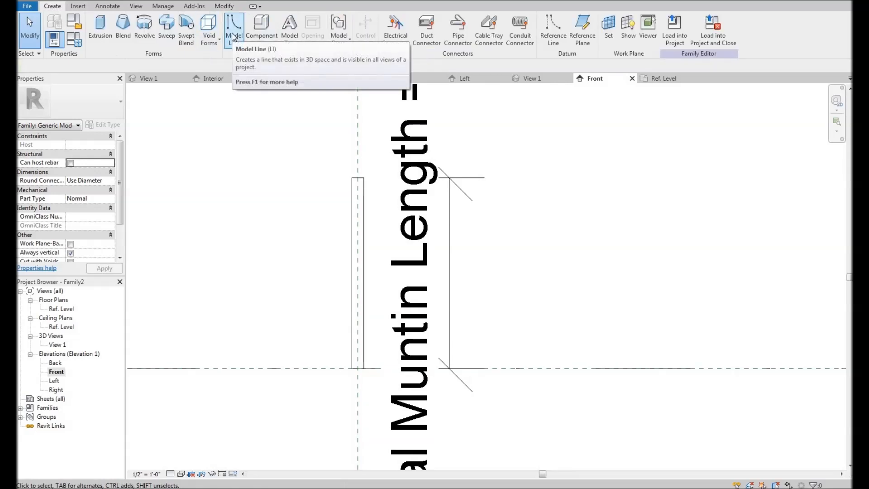
click(234, 37)
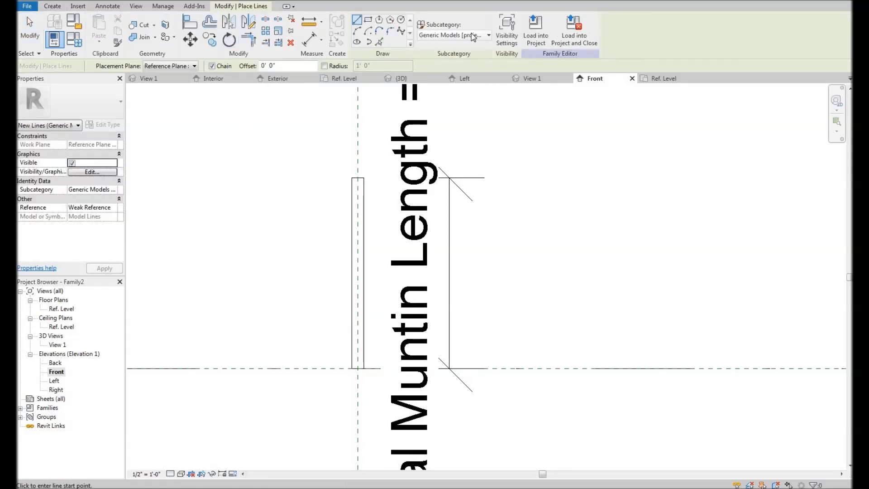
click(473, 36)
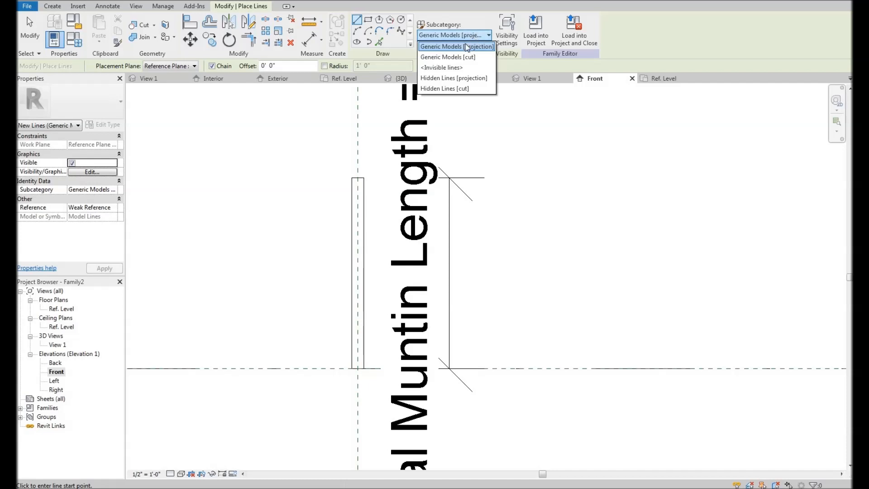
click(441, 67)
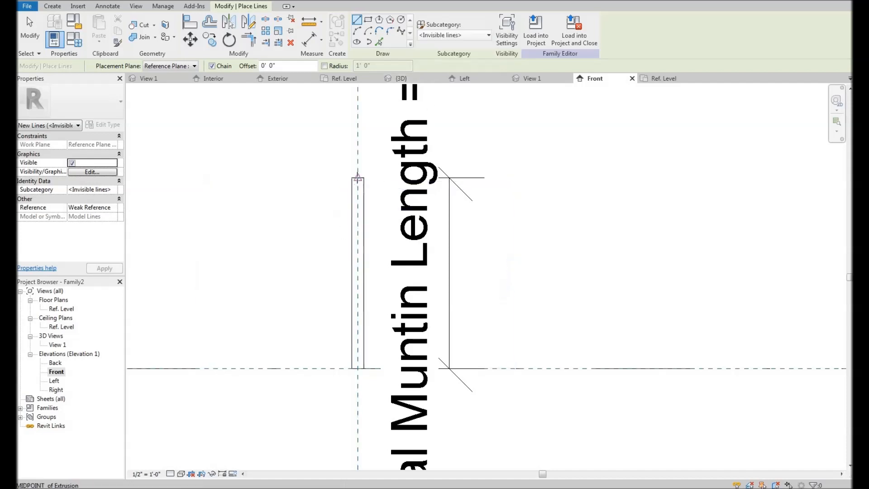
click(357, 178)
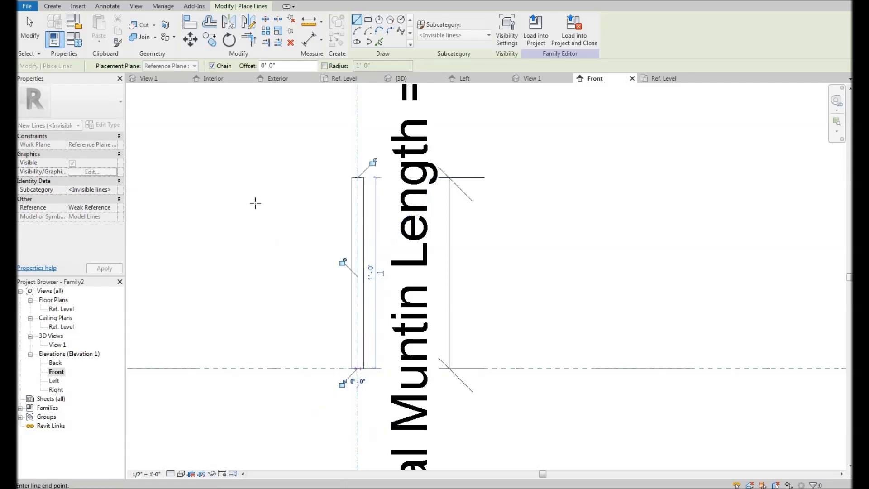
- Add and lock an aligned dimension between the invisible centerline's upper endpoint and the muntin extrusion's top edge
right_click(266, 216)
click(283, 222)
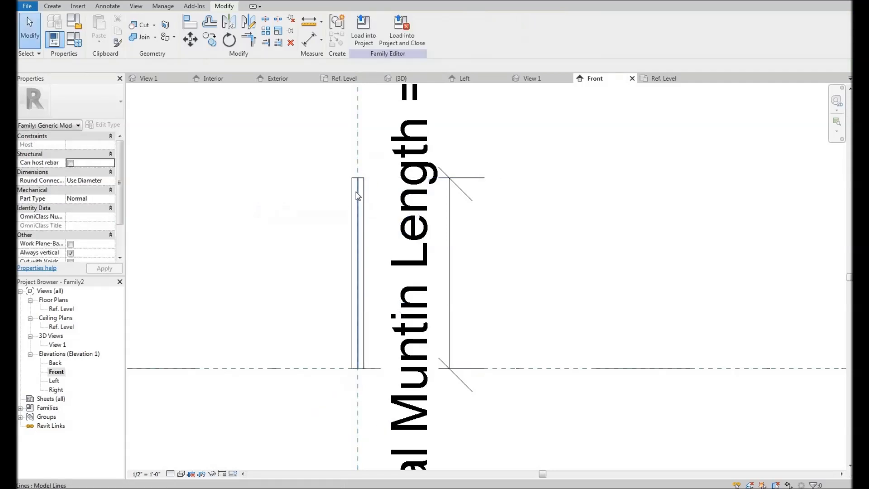
key(d)
key(i)
scroll(356, 184, up, 3)
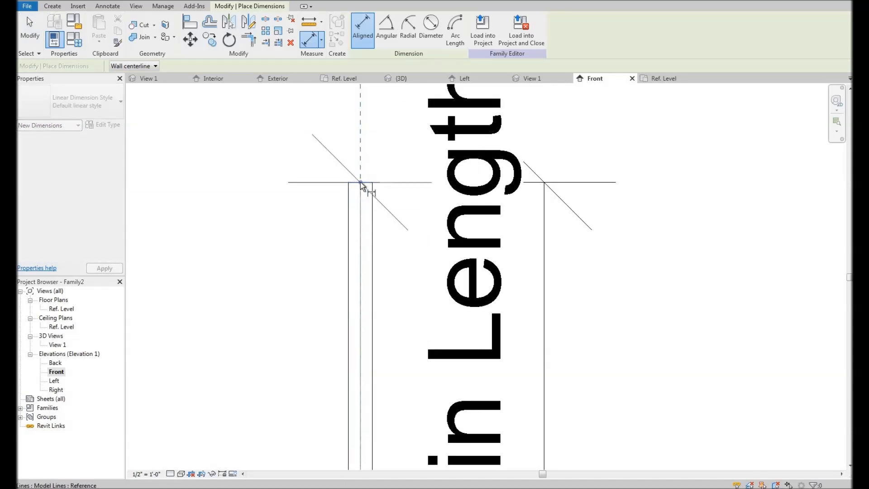
click(326, 184)
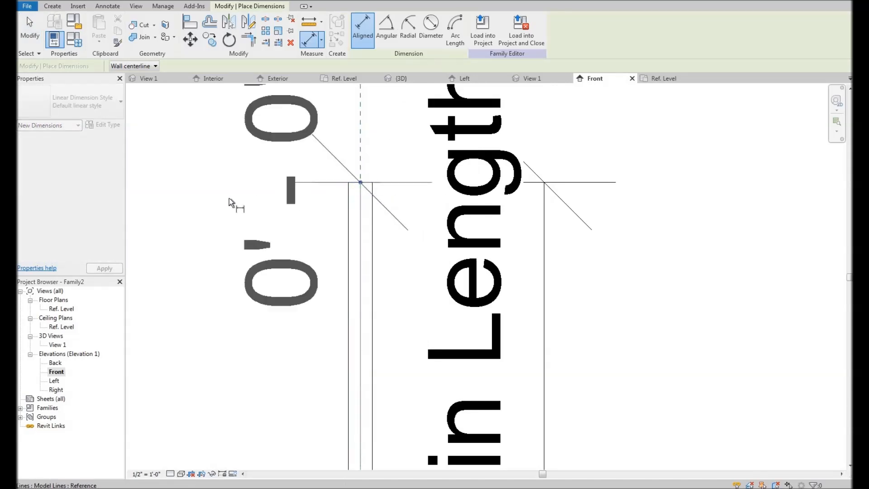
scroll(306, 192, down, 3)
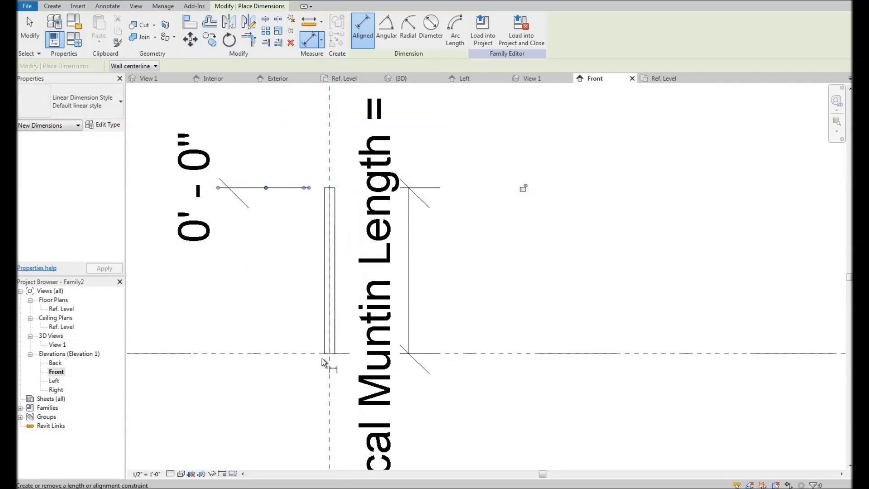
- Add and lock an aligned dimension between the invisible centerline's lower endpoint and the Ref. Level
scroll(288, 353, up, 5)
scroll(287, 352, up, 1)
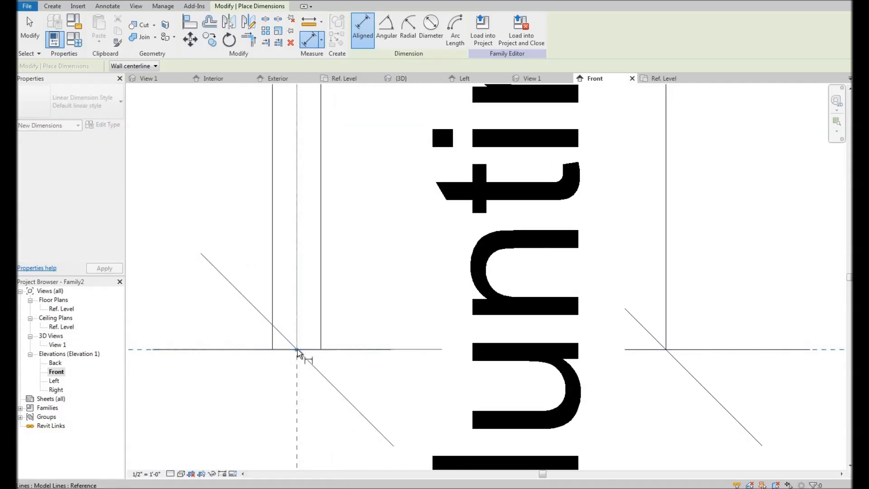
scroll(257, 301, down, 5)
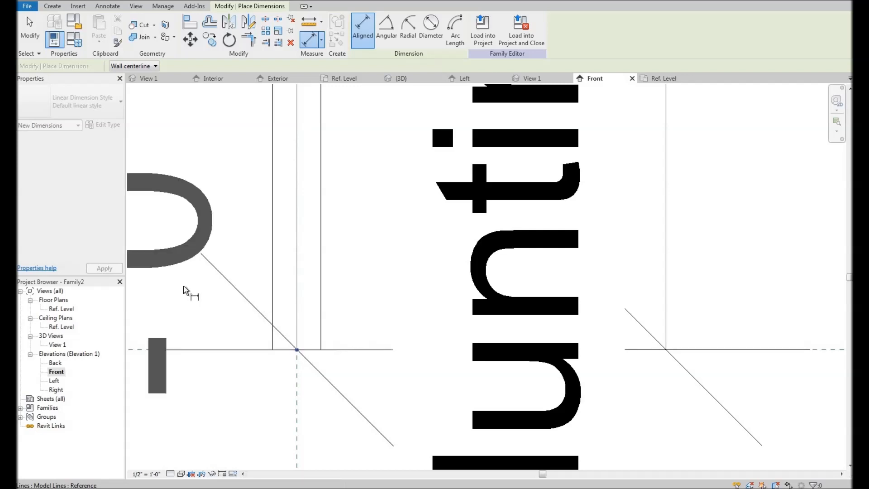
right_click(385, 193)
click(399, 204)
middle_drag(188, 116, 300, 149)
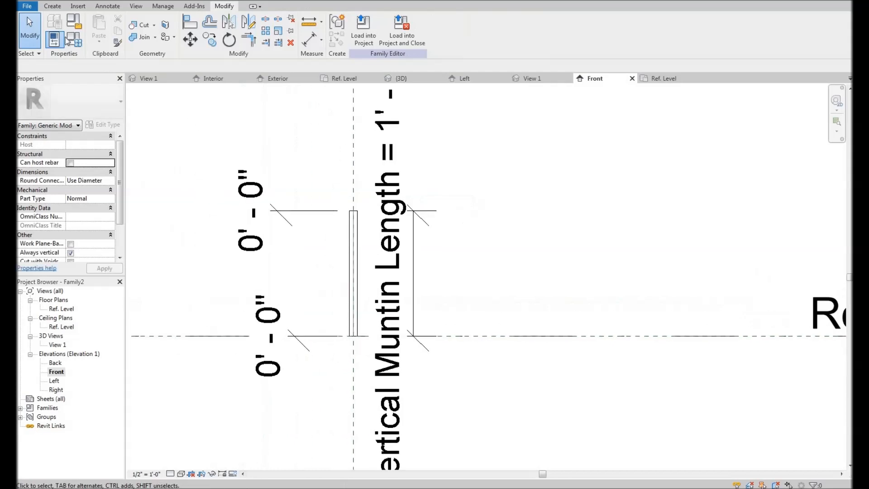
- Set Vertical Muntin Length to 1' 6" in the family types and check that the centerline follows the extrusion
click(74, 39)
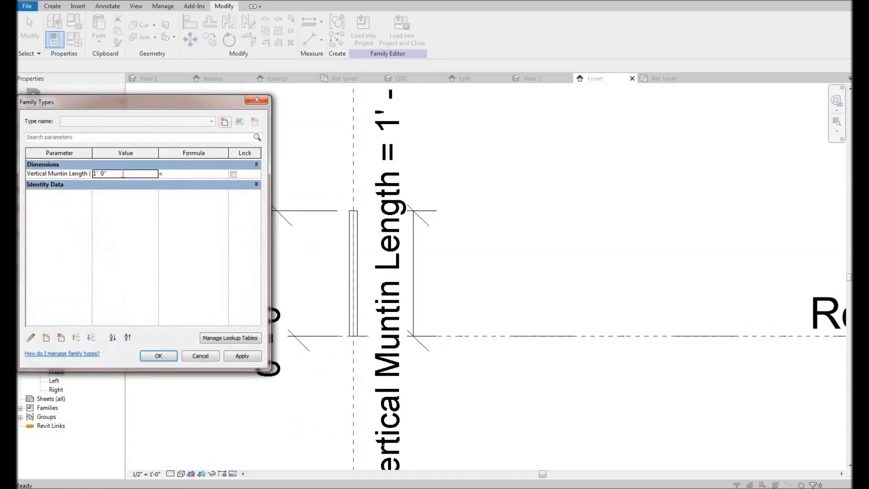
click(123, 174)
text(1.5)
key(Tab)
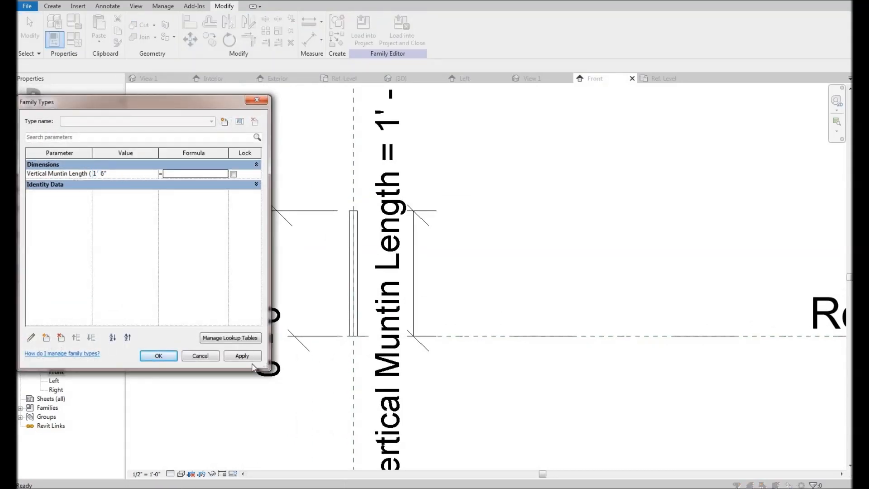
click(242, 356)
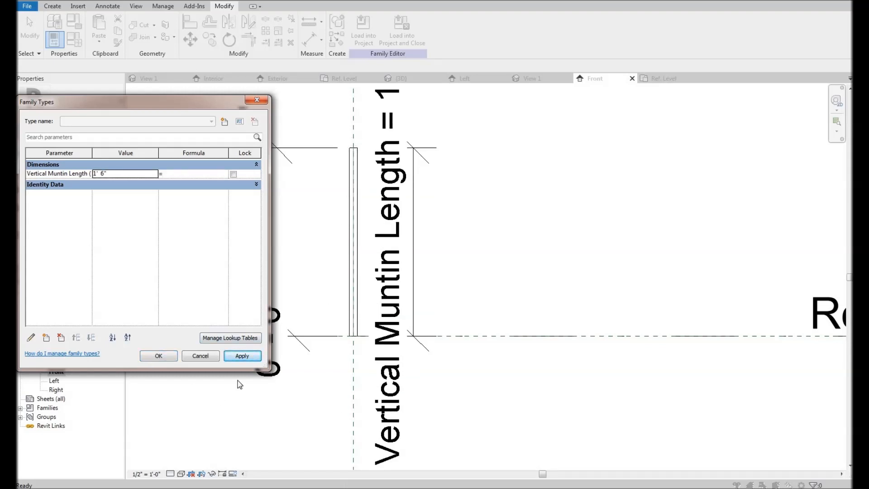
key(Return)
click(356, 158)
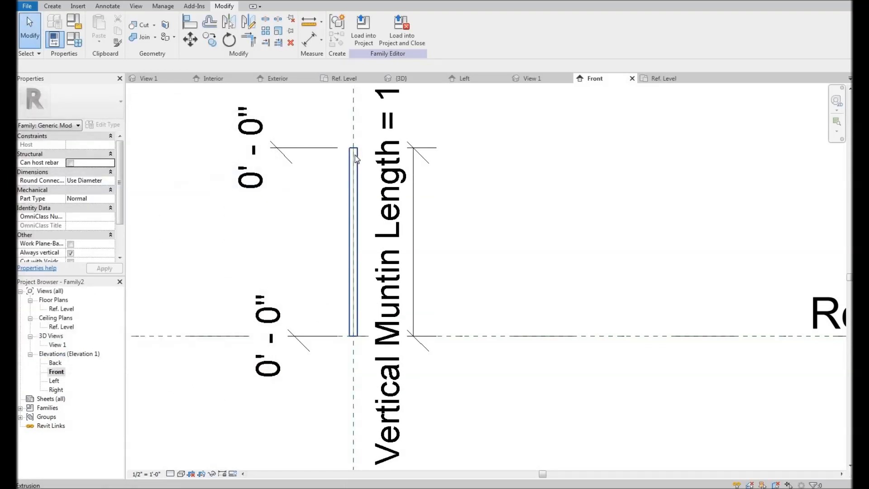
key(Tab)
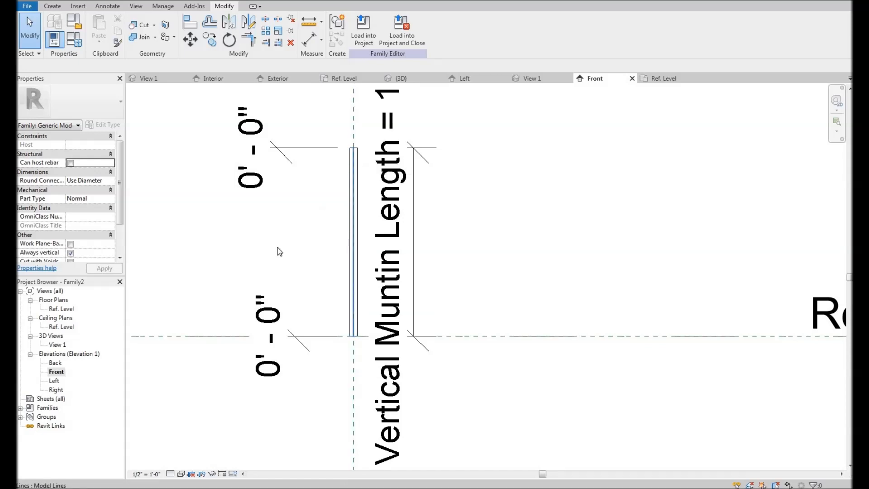
- Move the Vertical Muntin Length dimension slightly farther away from the muntin
scroll(417, 198, down, 3)
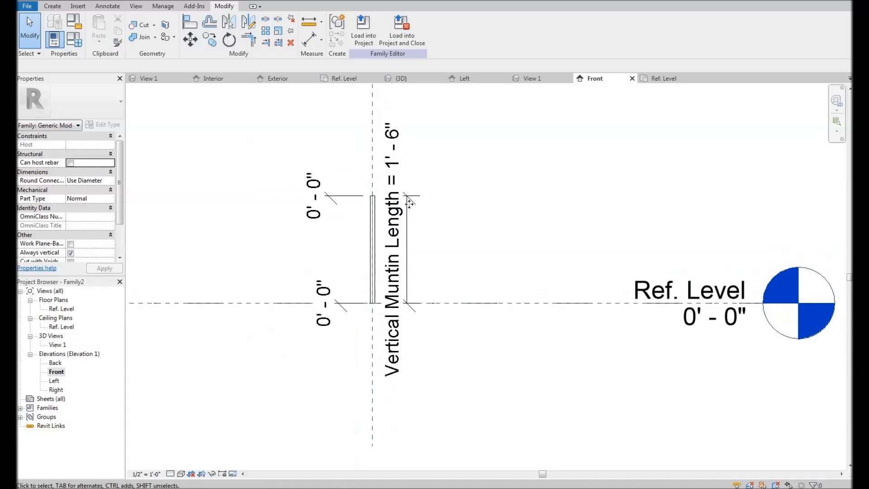
drag(409, 204, 427, 206)
click(321, 246)
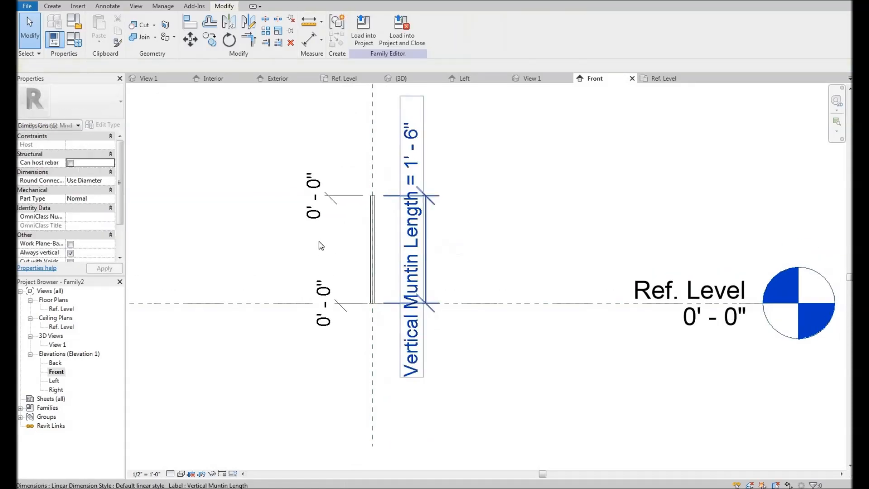
scroll(321, 246, up, 3)
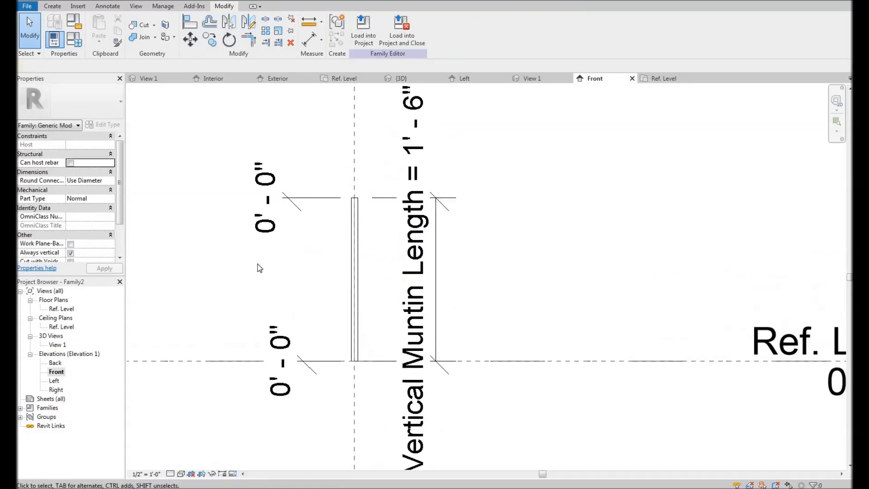
scroll(272, 261, down, 1)
middle_drag(408, 229, 382, 232)
middle_drag(226, 158, 254, 158)
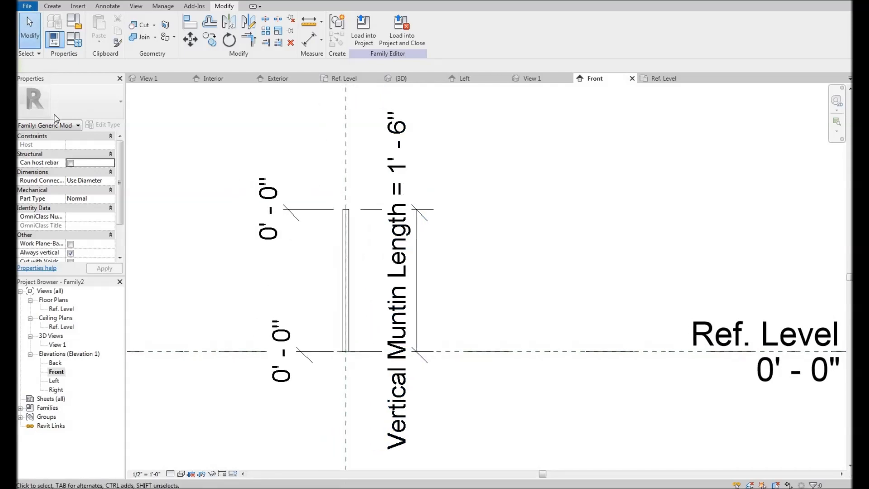
- Save the family to the Desktop as Vertical Muntin and close it
click(27, 6)
mouse_move(81, 120)
click(159, 88)
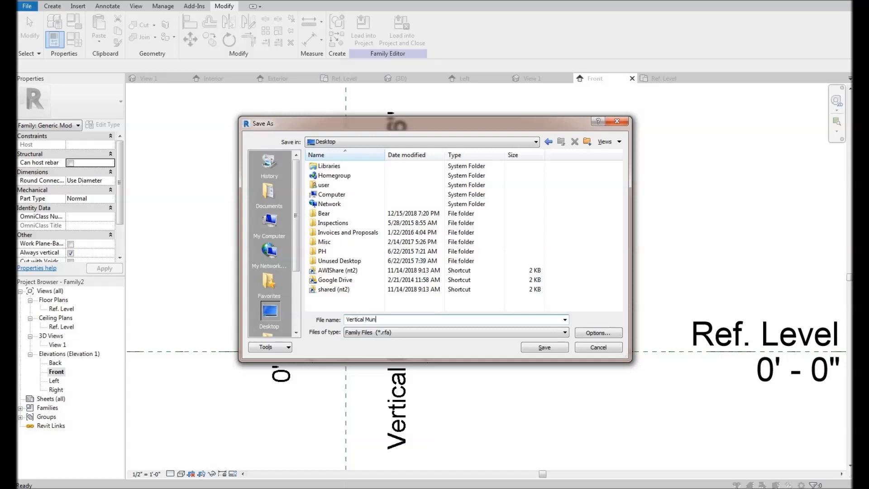
key(Return)
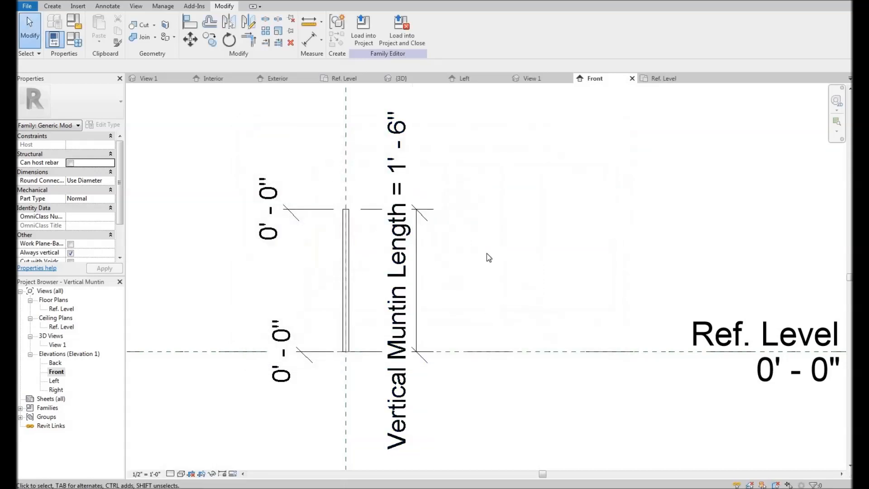
middle_drag(425, 260, 415, 273)
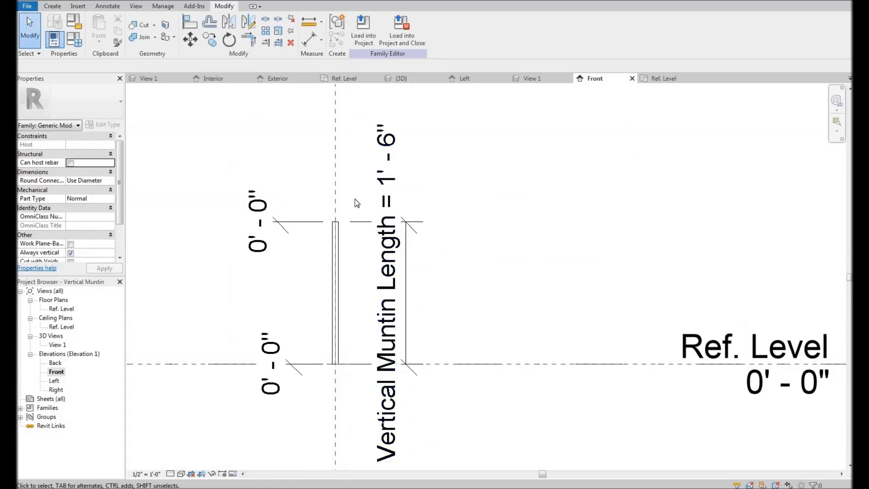
middle_drag(276, 158, 252, 153)
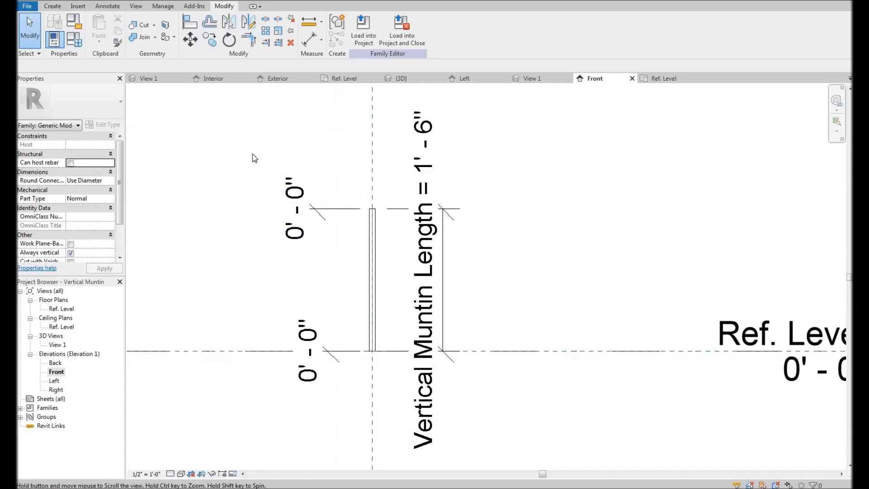
scroll(252, 154, down, 1)
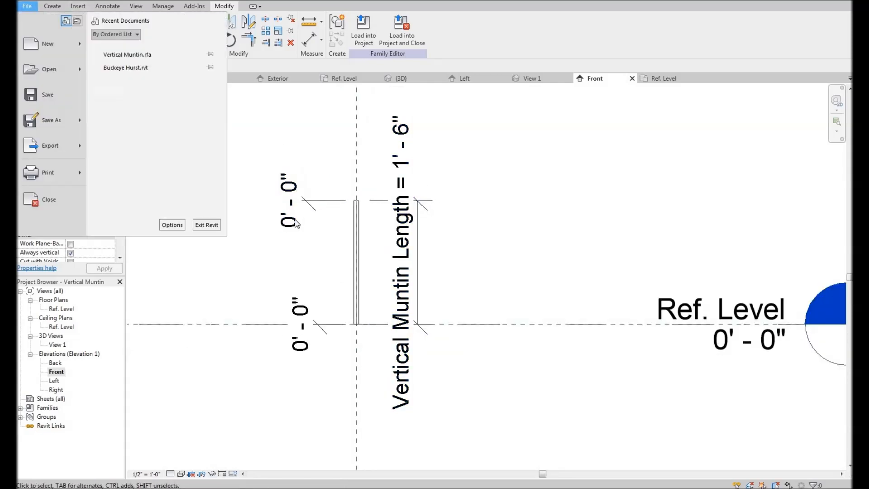
click(51, 195)
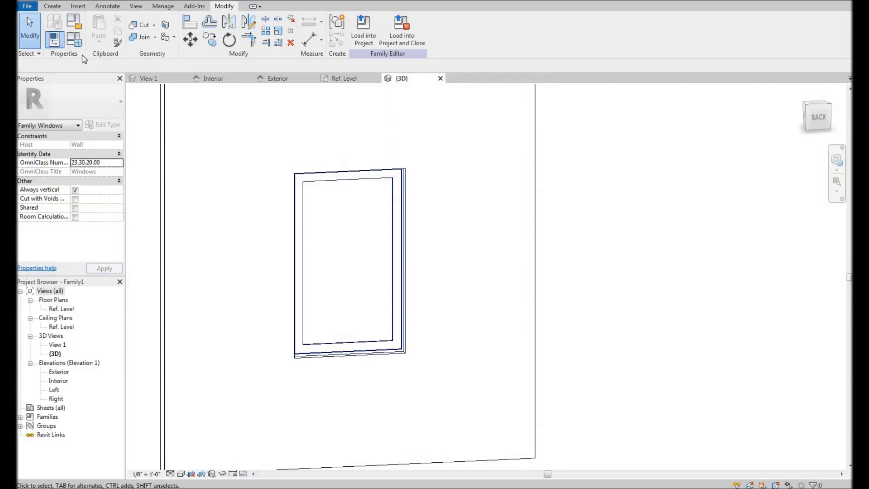
- Create a new family from the Generic Model template in the English_I family templates folder
click(28, 6)
mouse_move(80, 46)
click(172, 85)
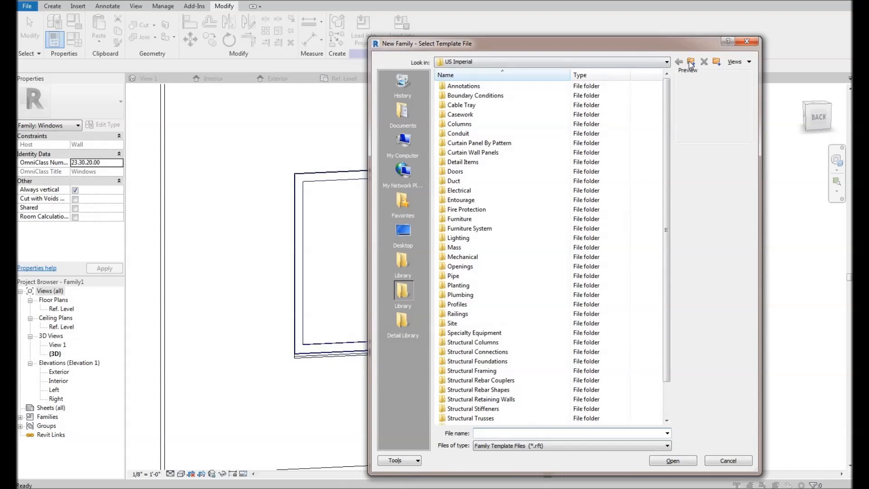
double_click(691, 63)
double_click(481, 87)
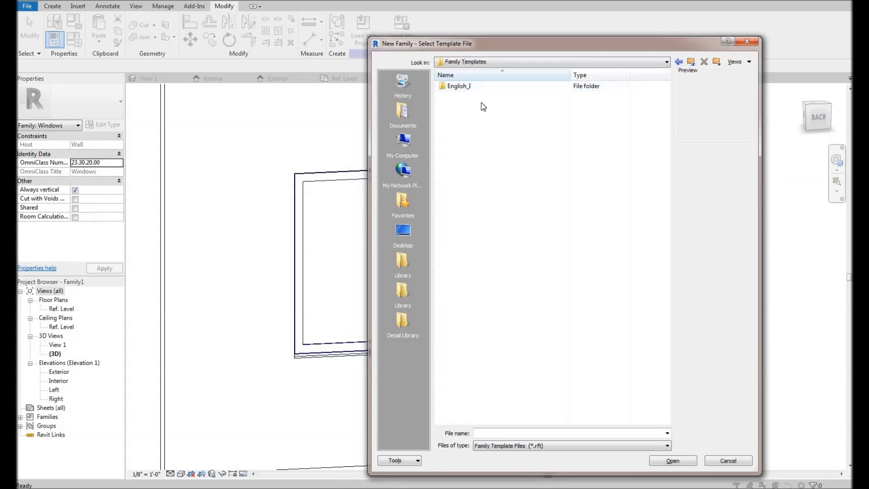
double_click(462, 86)
scroll(504, 335, down, 3)
scroll(503, 335, down, 3)
click(485, 305)
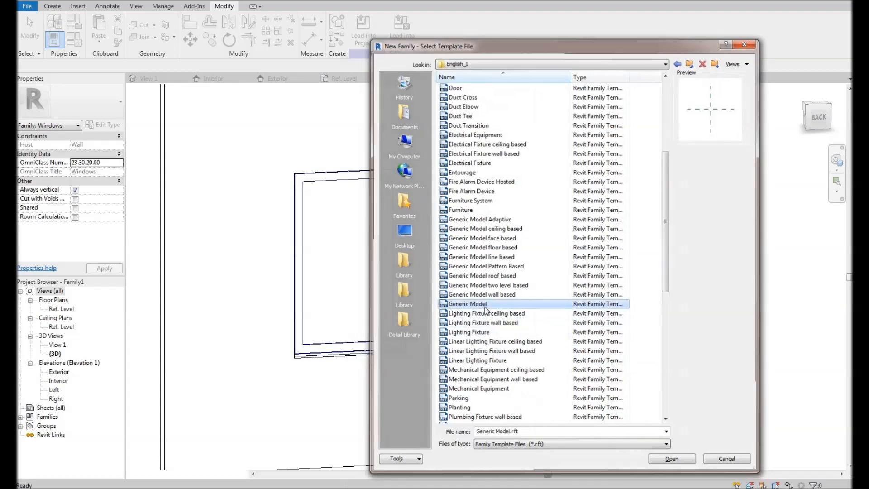
double_click(485, 305)
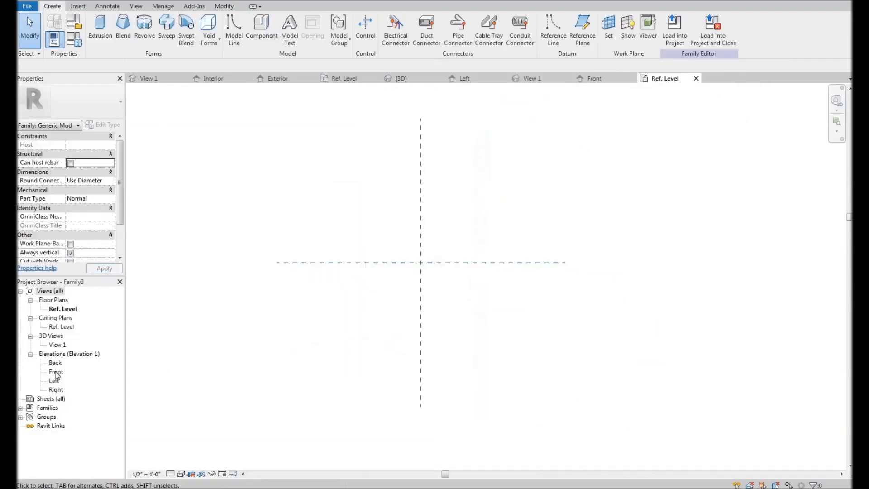
- In the Front elevation, sketch a thin closed extrusion rectangle about 1'-0" long, from the reference plane intersection rightward, just below Ref. Level
double_click(56, 372)
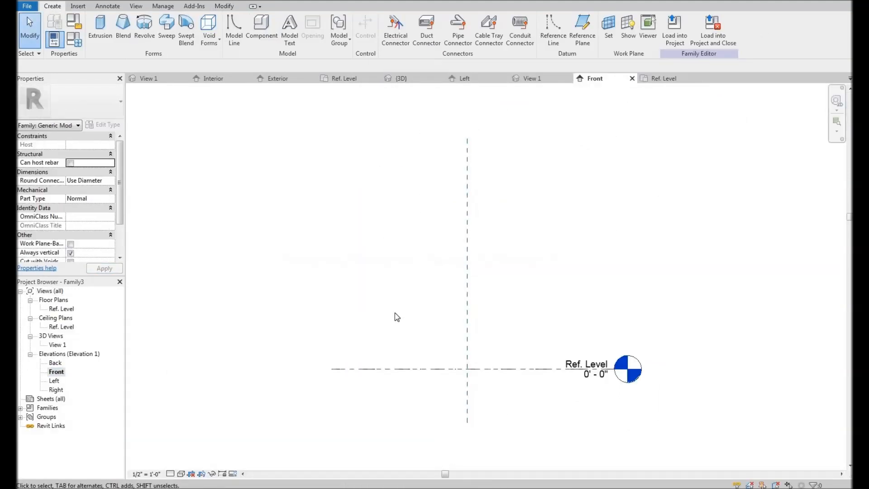
middle_drag(395, 312, 321, 247)
scroll(390, 300, up, 5)
click(100, 27)
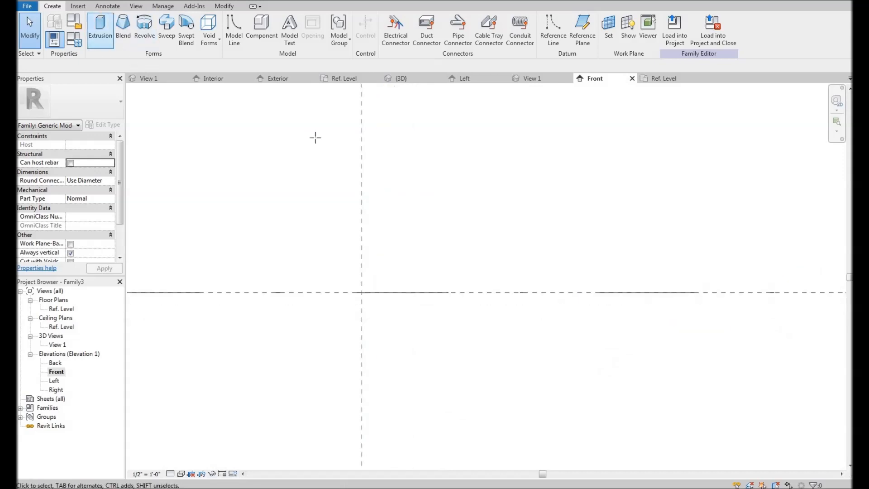
click(362, 293)
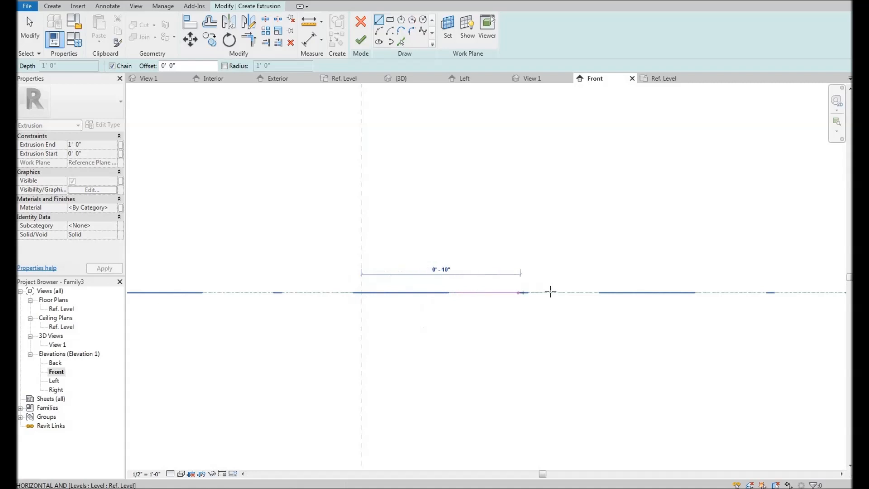
click(552, 293)
click(552, 304)
click(361, 304)
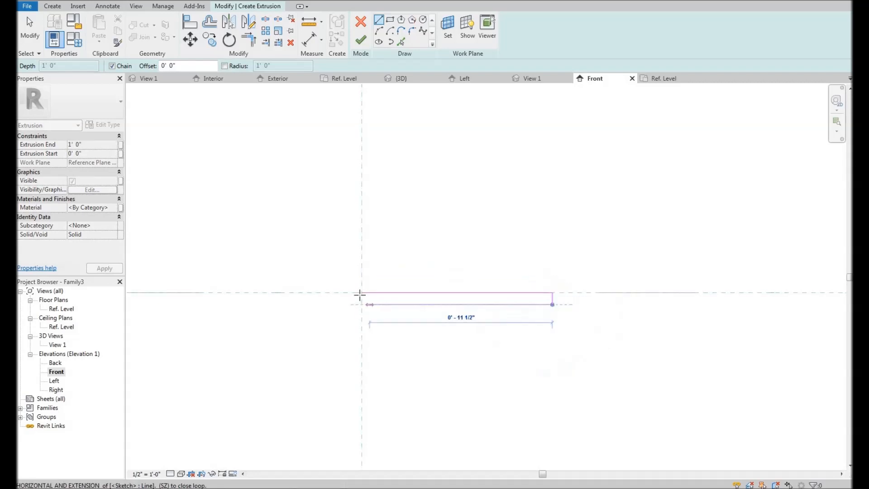
key(s)
key(z)
right_click(369, 239)
middle_drag(376, 254, 349, 249)
right_click(367, 235)
click(377, 241)
- Move the whole sketched rectangle so it is centered both on the Ref. Level and on the vertical reference plane
drag(283, 248, 596, 355)
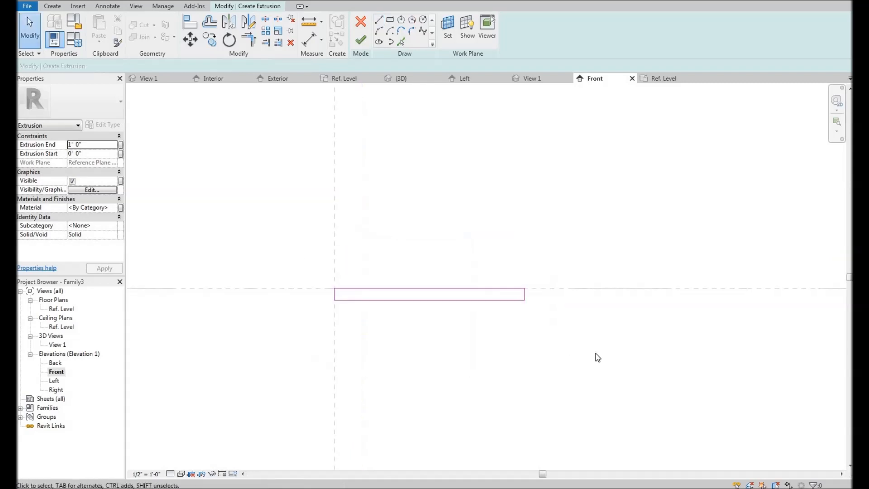
scroll(315, 297, up, 1)
key(m)
key(v)
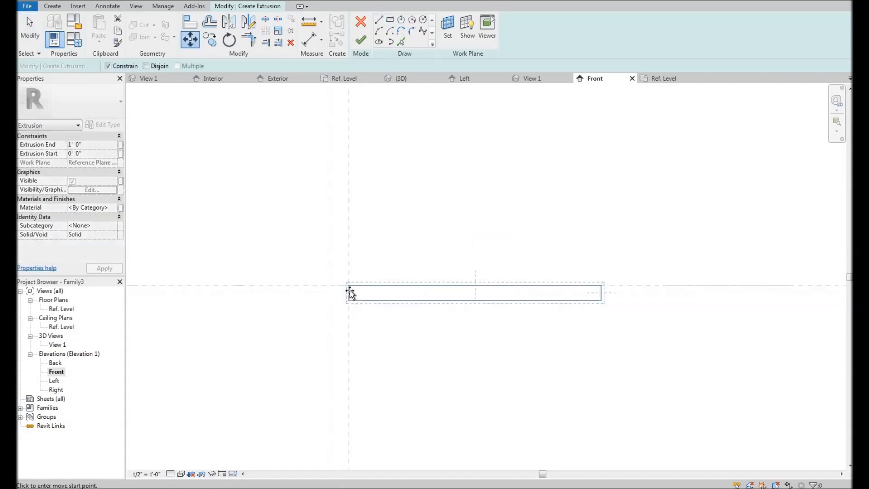
click(349, 293)
click(480, 285)
key(m)
key(v)
click(350, 277)
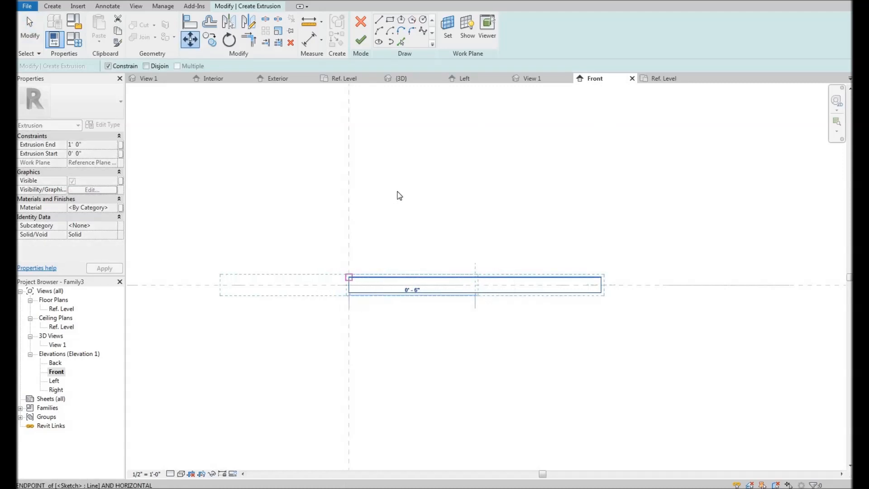
click(384, 192)
scroll(405, 188, down, 4)
mouse_move(370, 251)
middle_down()
mouse_move(376, 280)
mouse_move(366, 268)
middle_up()
scroll(376, 278, up, 3)
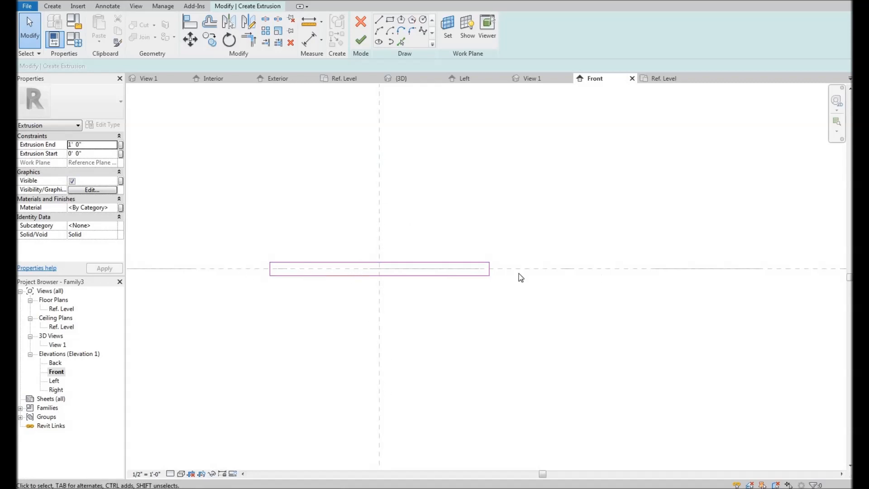
mouse_move(335, 226)
middle_down()
mouse_move(343, 229)
mouse_move(335, 221)
middle_up()
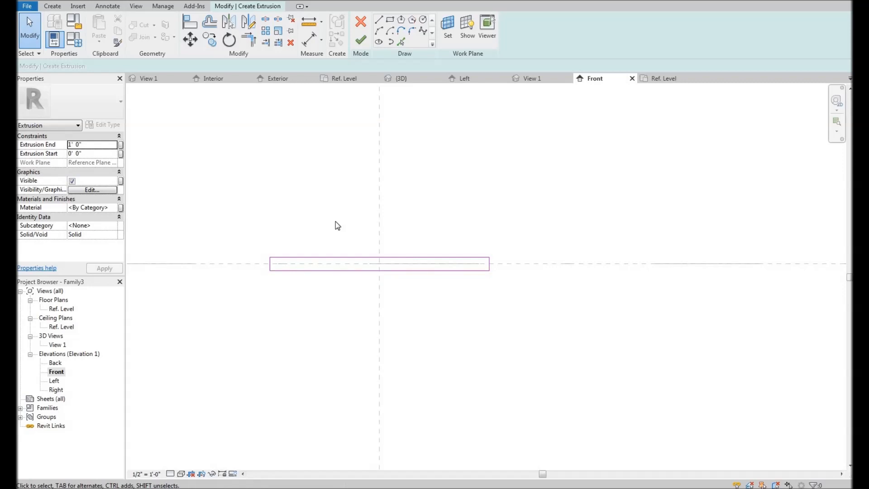
- Dimension the sketched rectangle's length between its two short ends, placing the dimension above it
middle_click(390, 242)
middle_drag(307, 259, 305, 250)
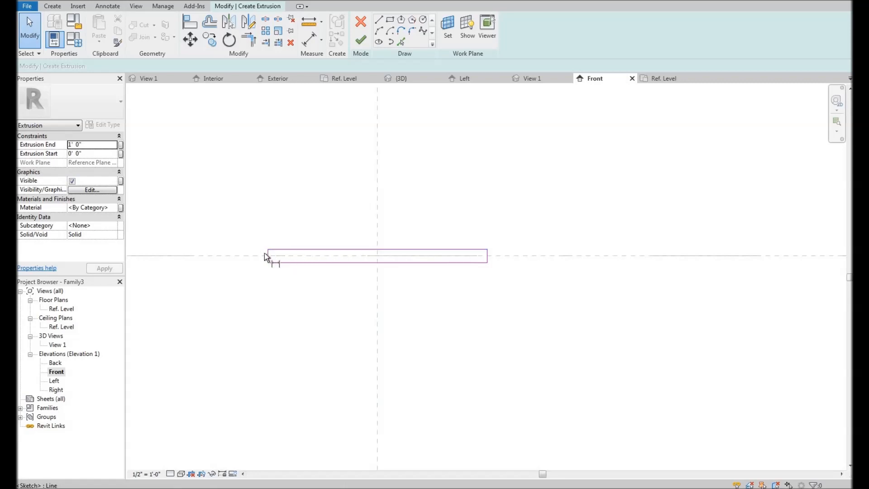
key(d)
key(i)
click(488, 252)
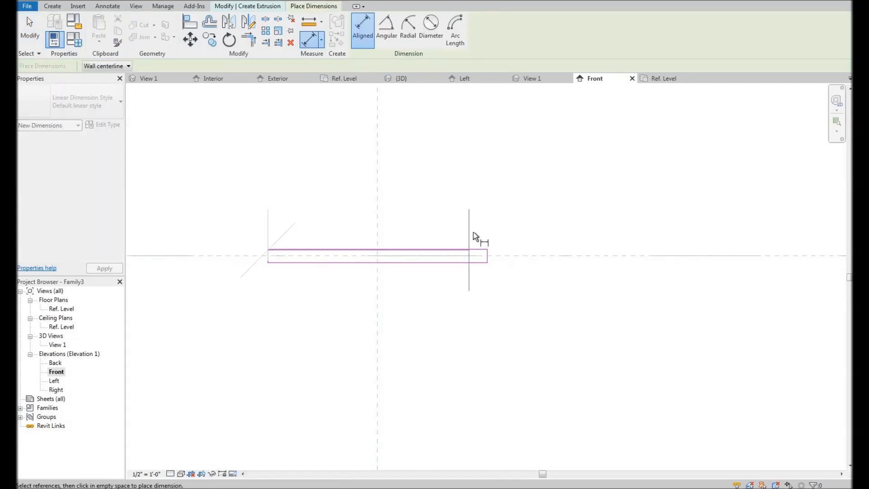
click(447, 195)
right_click(455, 111)
click(466, 120)
- Label the length dimension with a new instance family parameter named Horizontal Muntin Length
click(497, 175)
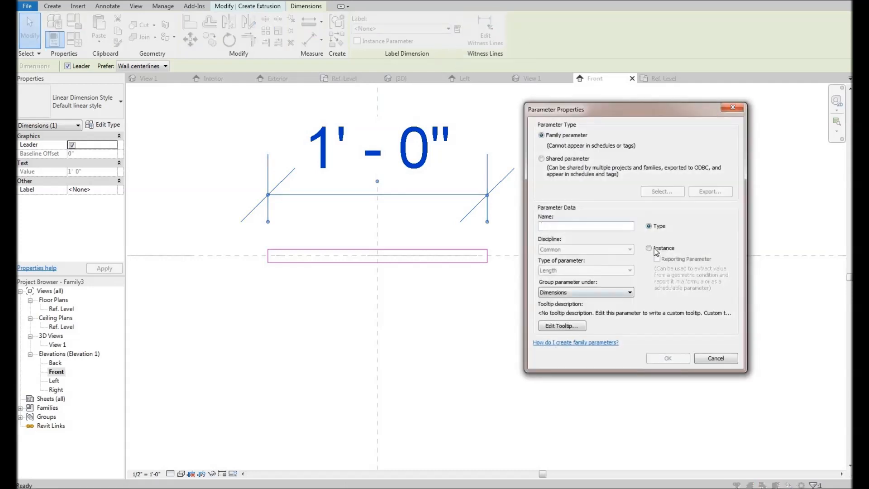
click(649, 248)
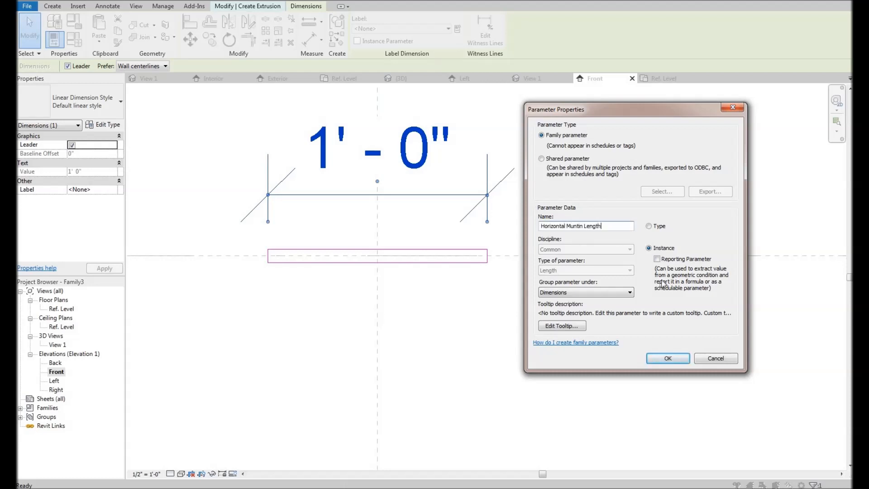
click(669, 358)
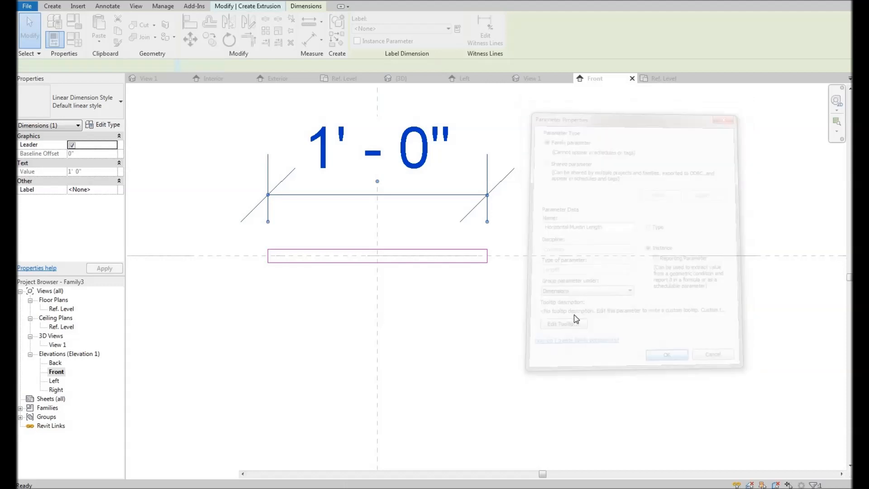
click(510, 351)
- Set the extrusion end to 1/4" and finish the extrusion sketch
scroll(283, 316, down, 1)
middle_drag(283, 317, 388, 333)
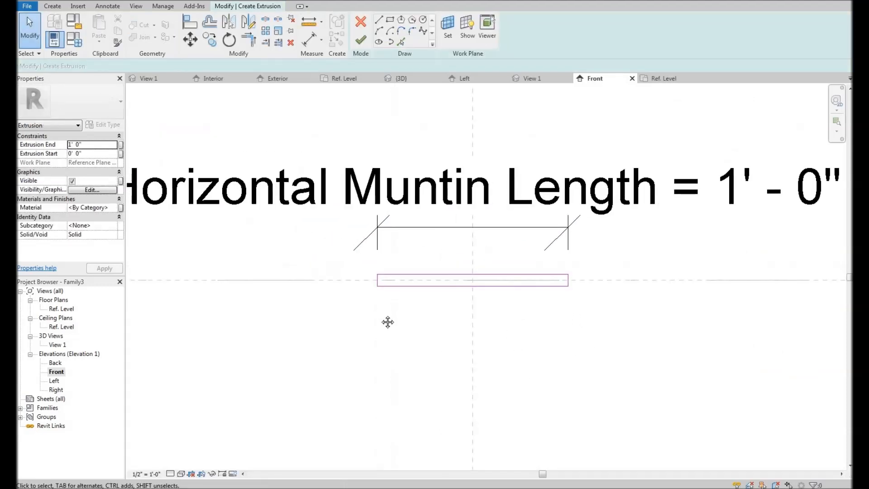
click(92, 145)
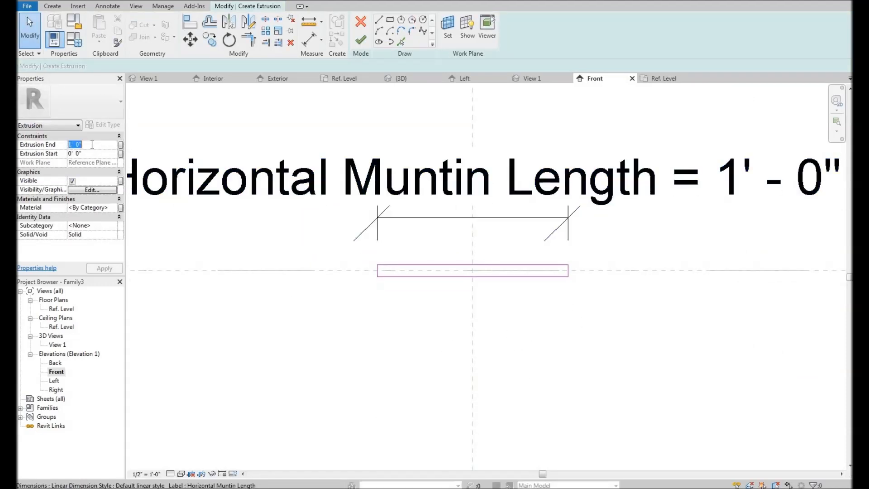
text(1/4")
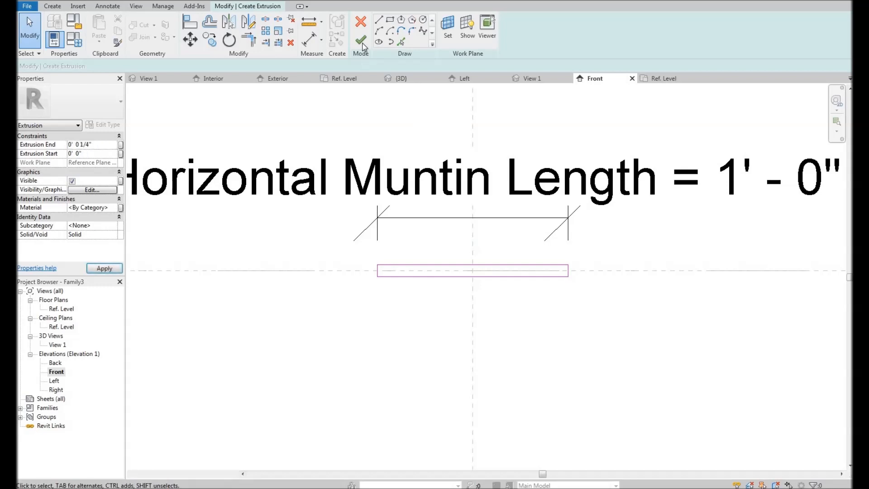
click(362, 42)
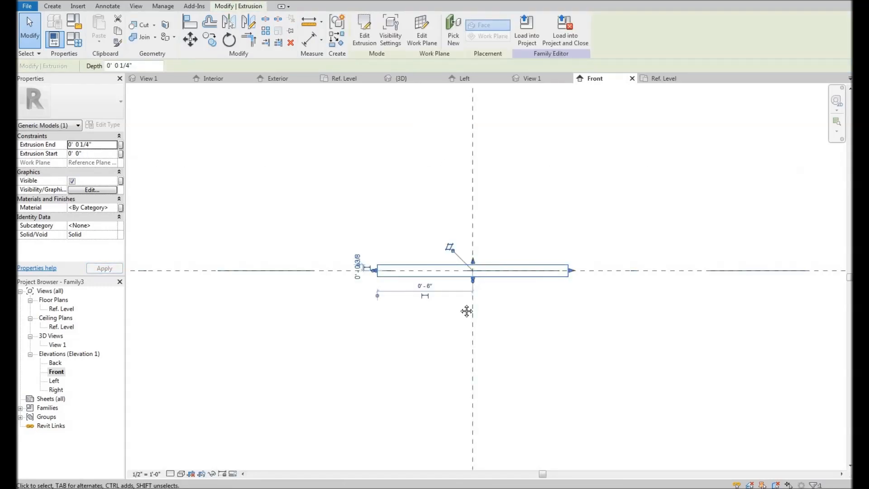
key(Escape)
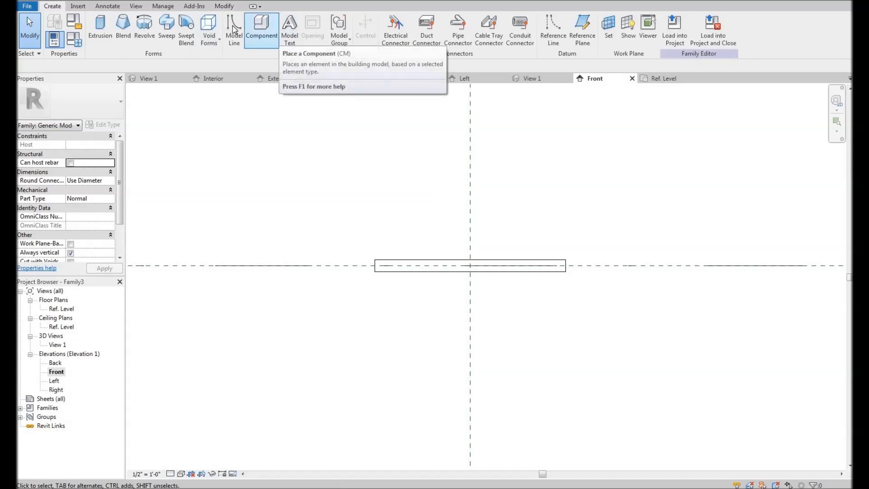
- Draw a model line in the <Invisible lines> subcategory along the Ref. Level, from one short end of the extrusion to the other
click(234, 41)
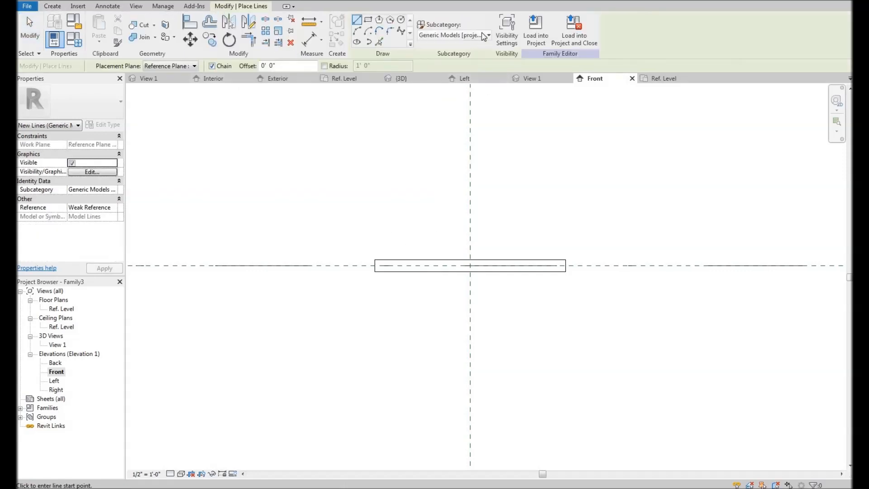
click(487, 35)
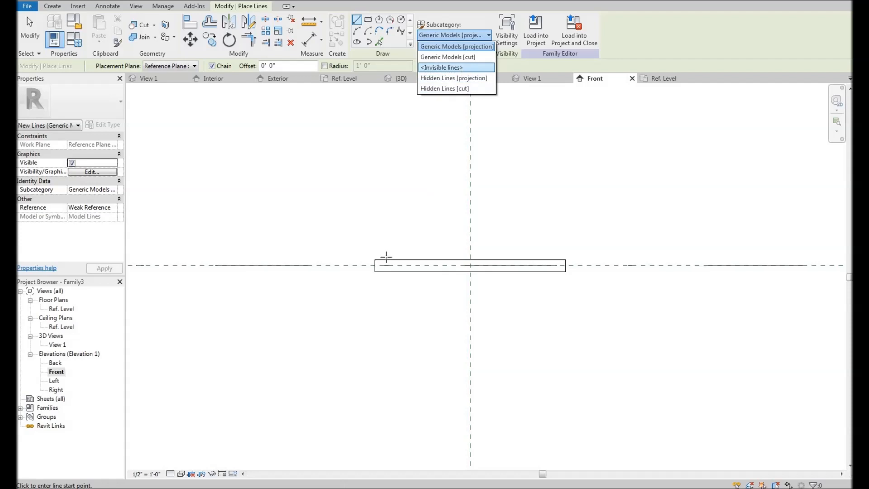
key(Return)
click(375, 266)
click(566, 265)
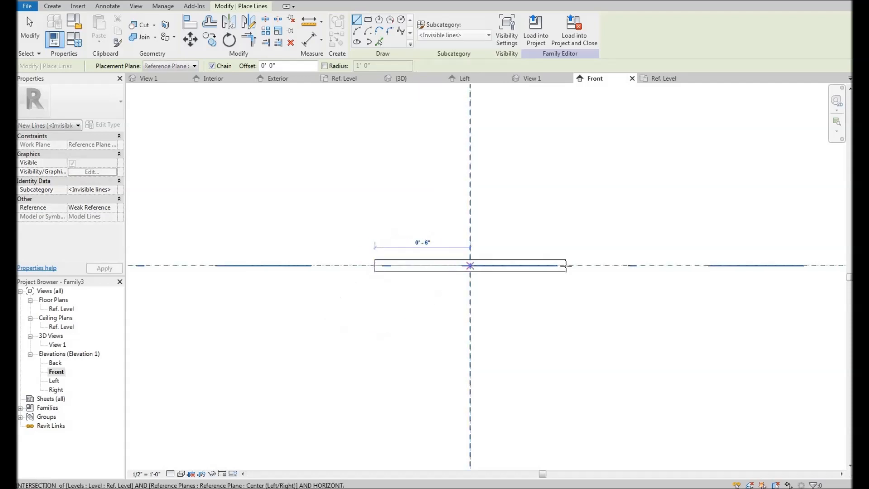
right_click(525, 180)
click(543, 189)
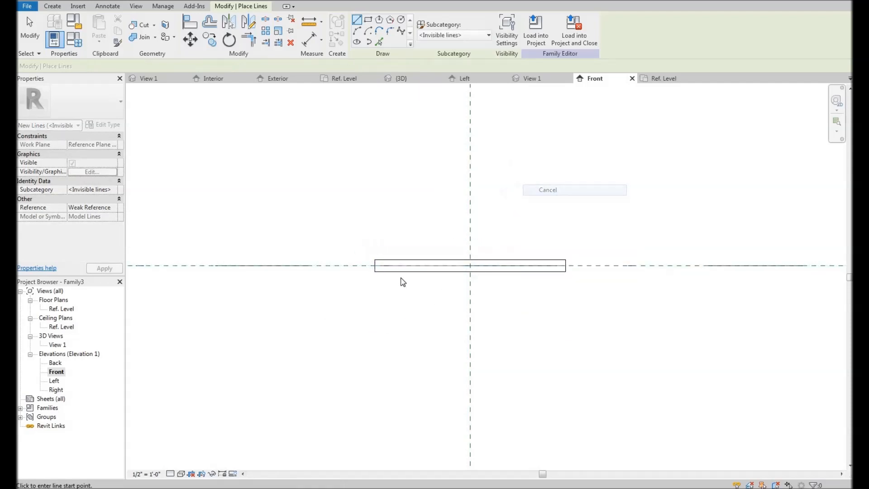
- Dimension between the extrusion's left edge and the invisible line's left endpoint, and lock the two together
key(d)
key(i)
scroll(394, 254, up, 3)
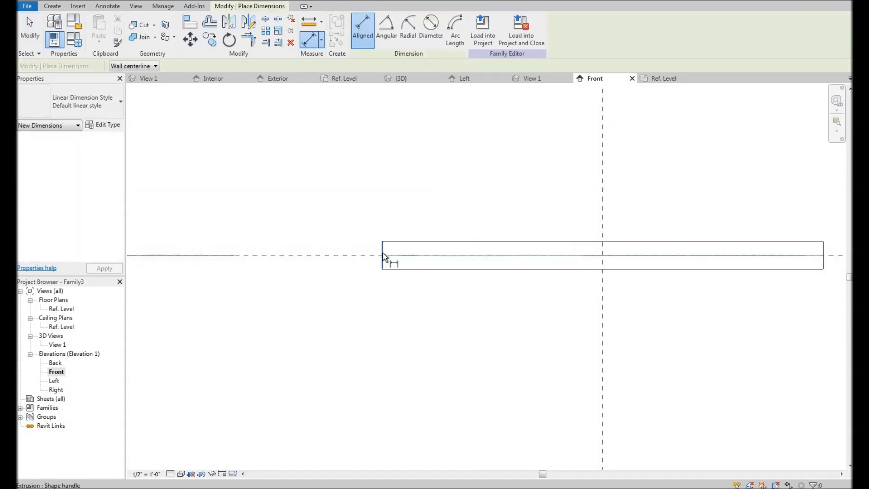
click(383, 255)
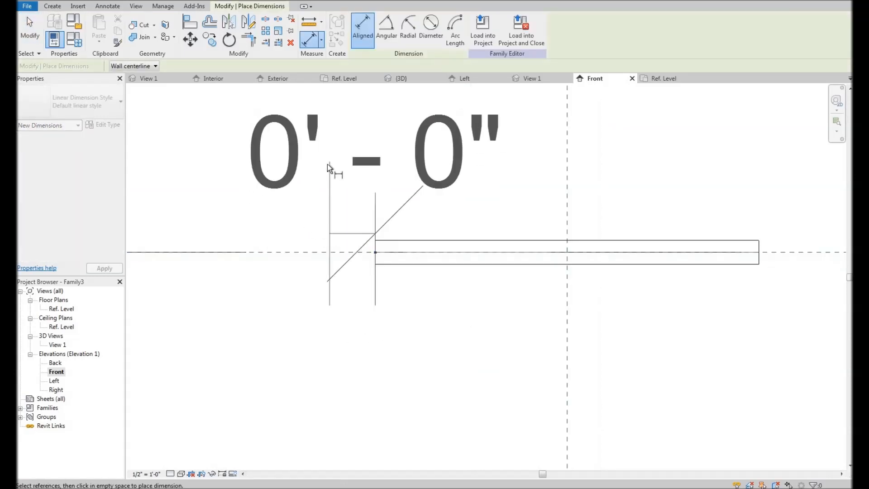
scroll(328, 232, down, 3)
click(358, 167)
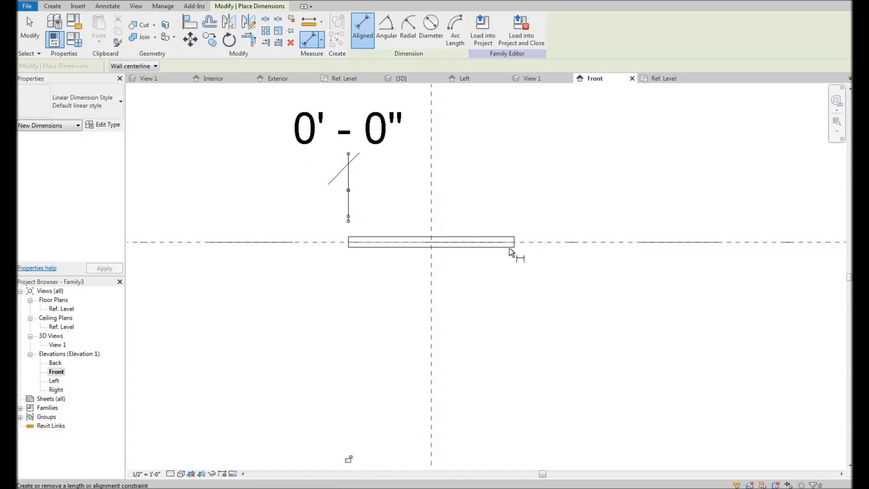
- Dimension between the extrusion's right edge and the invisible line's right endpoint, and lock the two together
scroll(501, 233, up, 3)
click(497, 236)
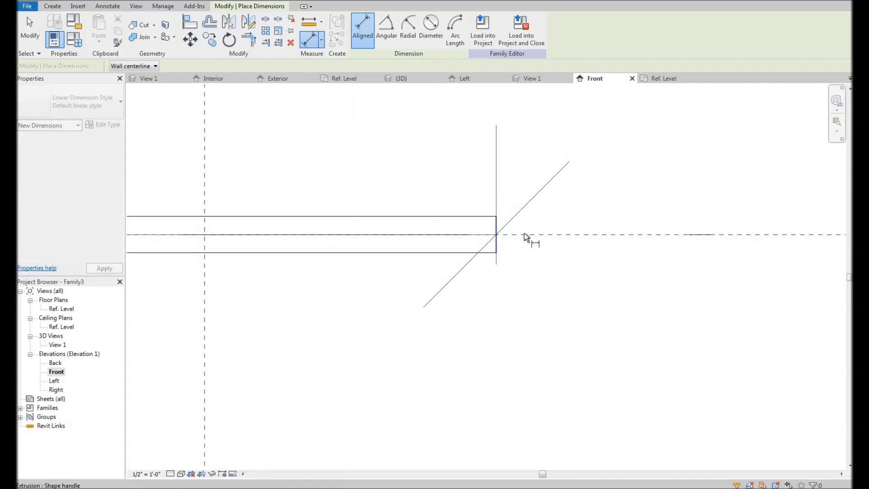
scroll(539, 167, down, 3)
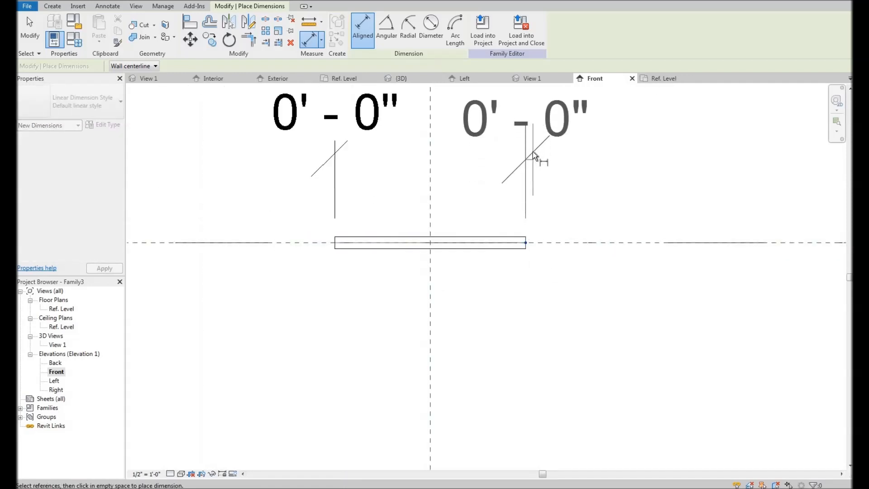
click(538, 205)
scroll(527, 335, down, 2)
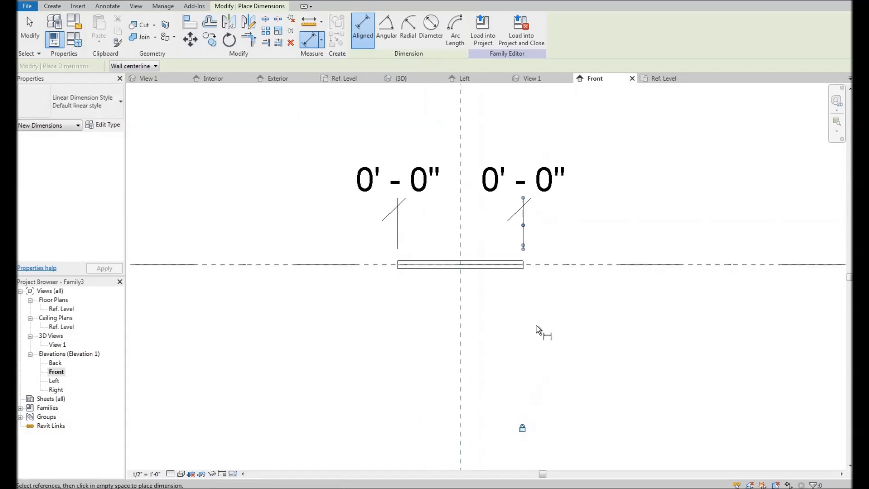
right_click(531, 330)
click(539, 336)
right_click(535, 325)
click(541, 331)
- Set the Horizontal Muntin Length parameter to 1' 6" in Family Types and apply it
middle_drag(497, 245, 448, 245)
scroll(447, 245, up, 2)
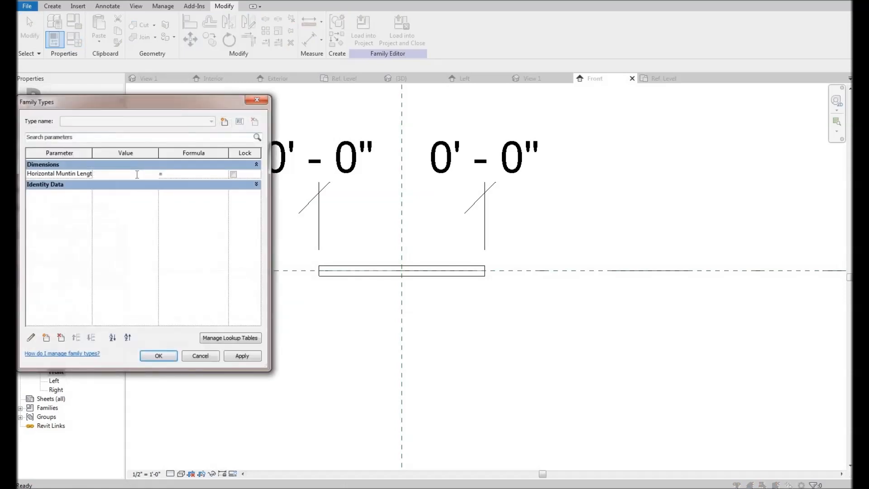
text(1.5)
key(Tab)
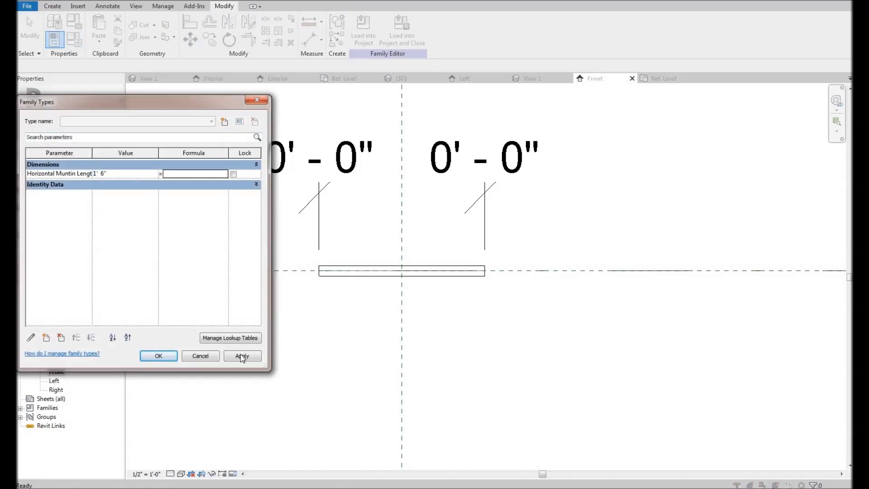
click(243, 357)
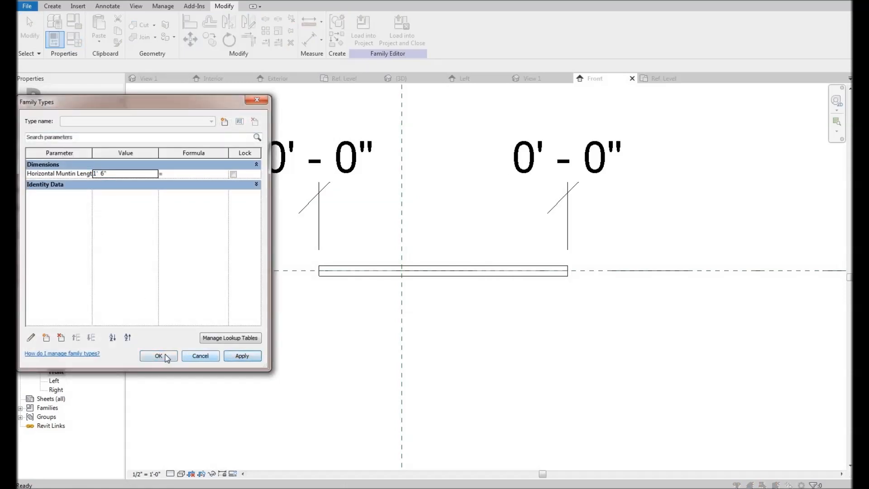
middle_drag(633, 229, 673, 231)
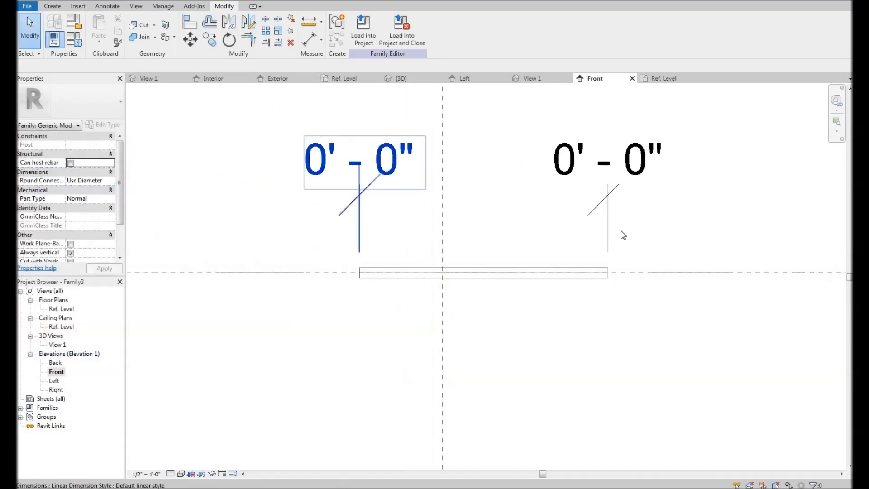
middle_drag(508, 248, 515, 248)
middle_drag(446, 229, 456, 243)
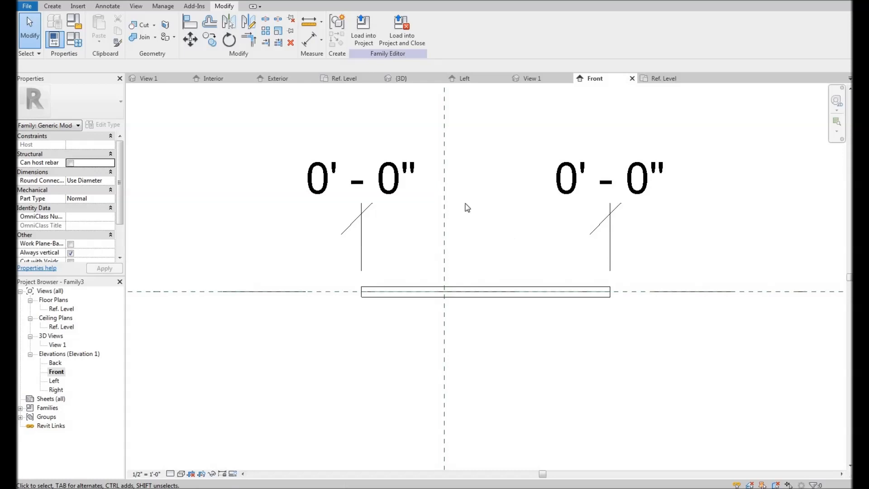
middle_drag(477, 208, 465, 216)
middle_drag(382, 228, 374, 246)
middle_drag(457, 275, 424, 280)
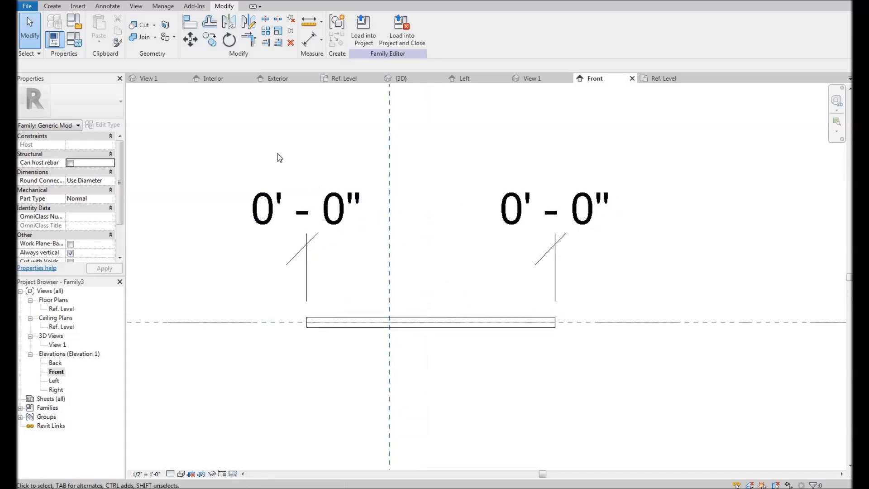
middle_drag(278, 154, 309, 165)
- Save the family to the Desktop as Horizontal Muntin and close it
click(27, 7)
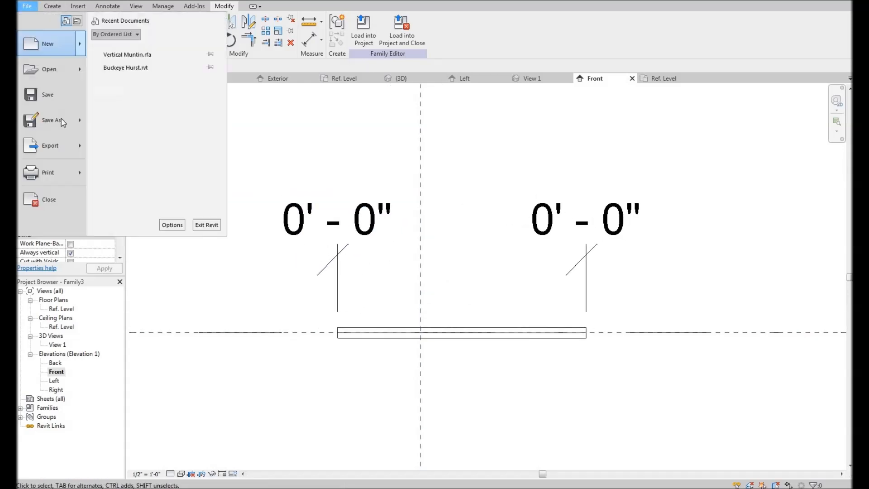
mouse_move(61, 118)
click(143, 86)
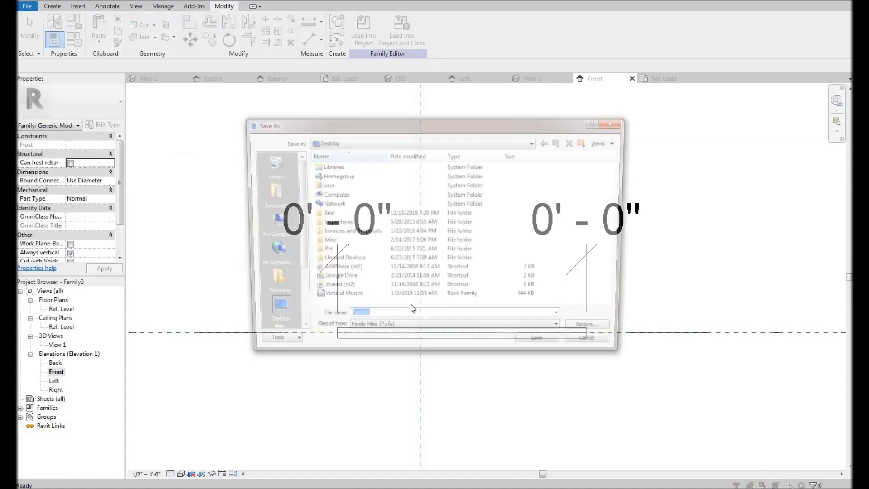
text(Horiz)
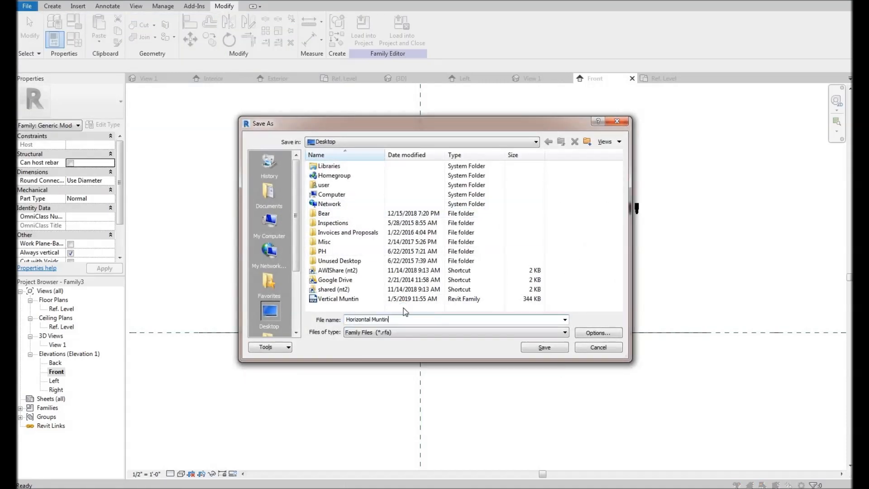
text(ontal Muntin)
key(Return)
middle_drag(333, 185, 270, 194)
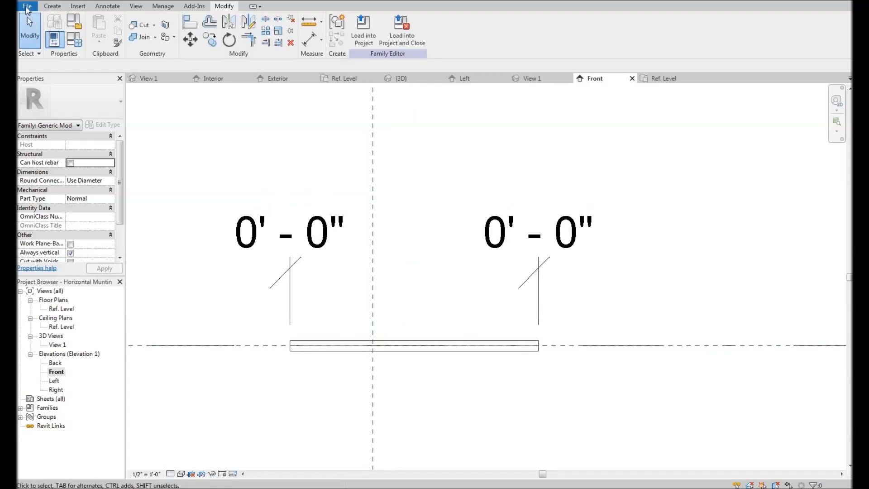
click(27, 6)
click(316, 188)
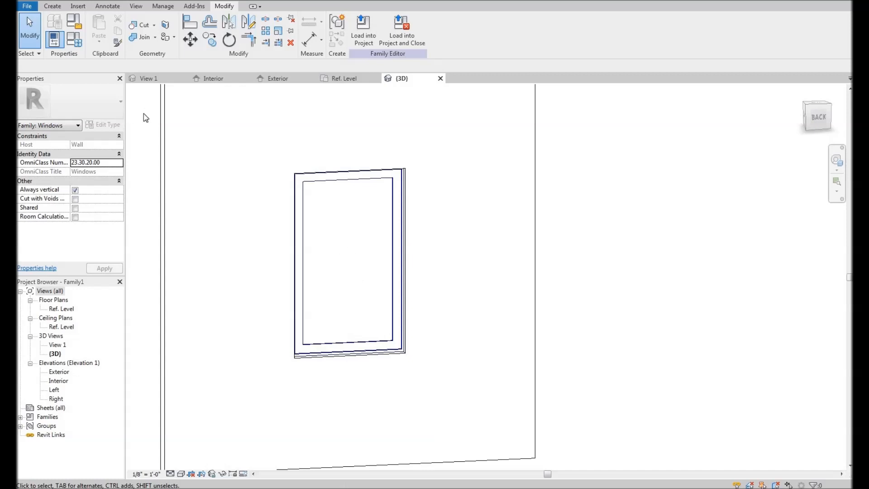
- In the Ref. Level floor plan, start placing a component and load the Horizontal Muntin family from the Desktop
middle_drag(241, 201, 252, 201)
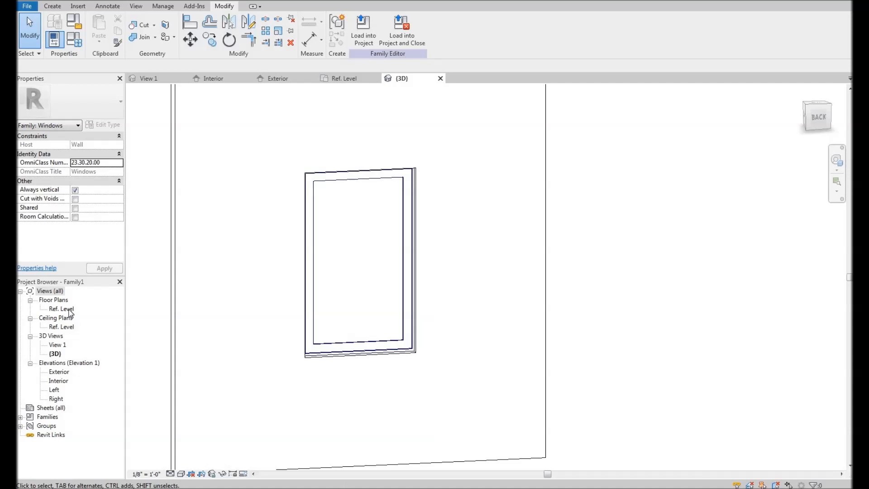
double_click(61, 309)
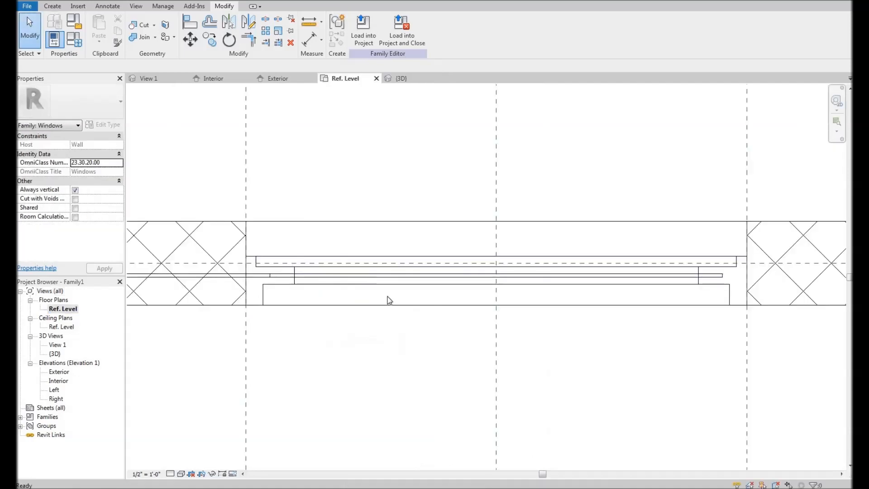
scroll(416, 262, down, 2)
middle_drag(471, 240, 395, 242)
middle_drag(332, 232, 347, 267)
middle_drag(443, 291, 403, 335)
click(53, 6)
click(261, 32)
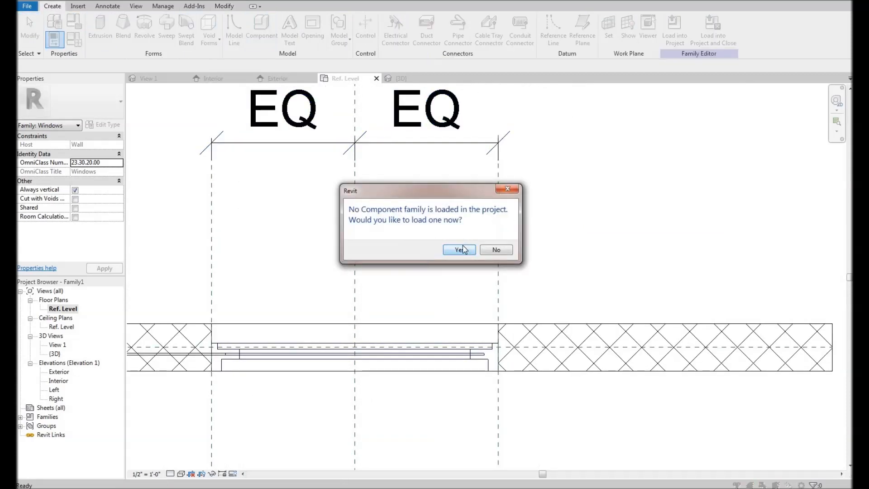
click(460, 250)
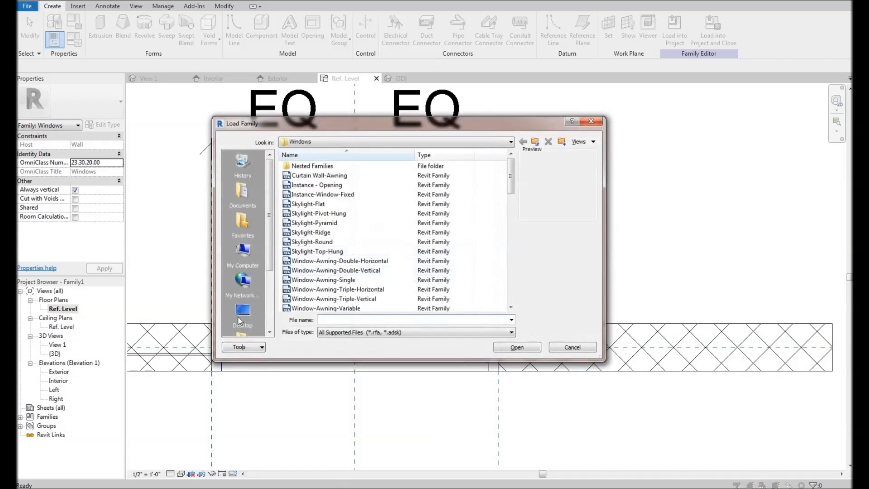
click(241, 316)
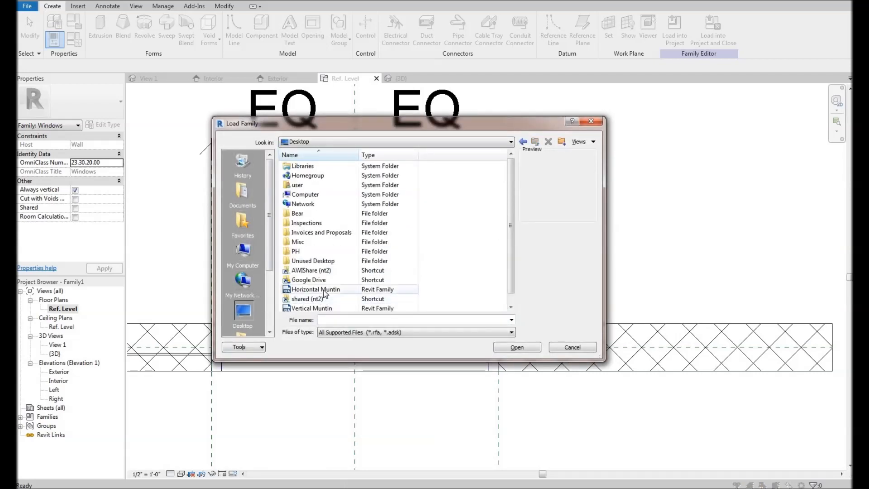
click(325, 290)
key(Return)
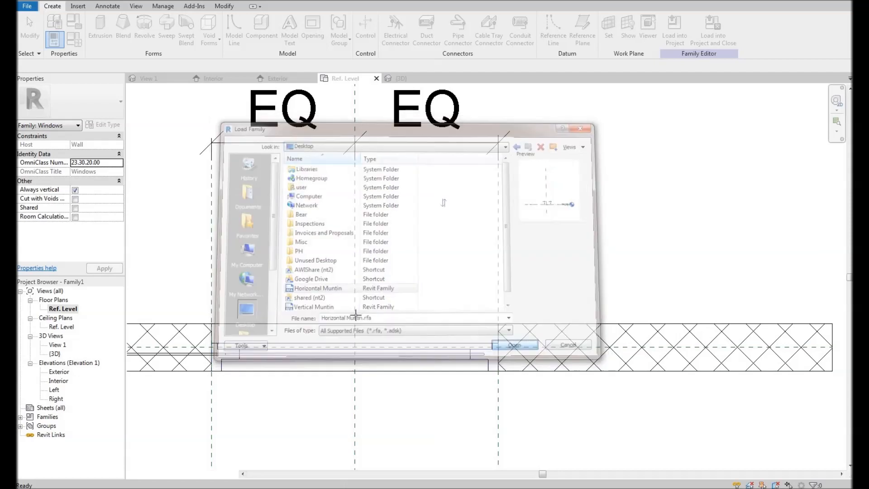
- Place one Horizontal Muntin instance in the plan just outside the wall, near the window's centre line
middle_drag(325, 262, 316, 223)
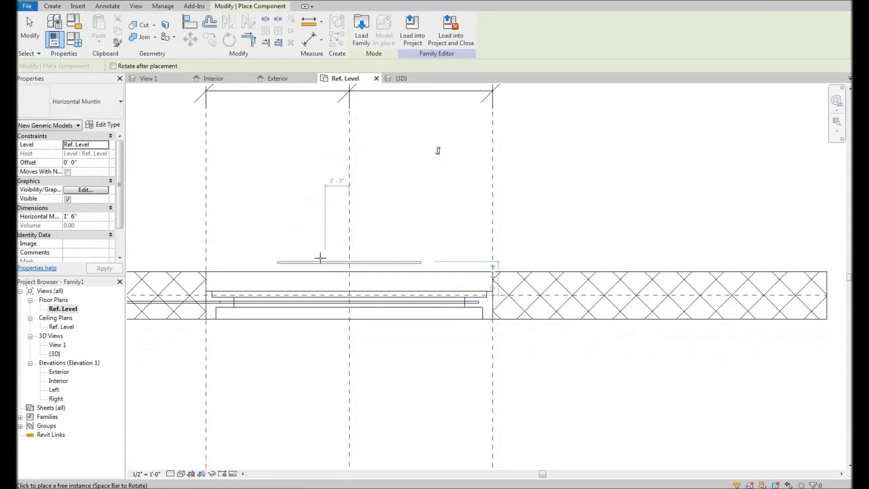
click(310, 256)
right_click(290, 217)
click(295, 222)
right_click(283, 213)
click(290, 219)
- Move the horizontal muntin in plan so its long edge sits against the face of the glass
click(255, 266)
scroll(256, 269, up, 3)
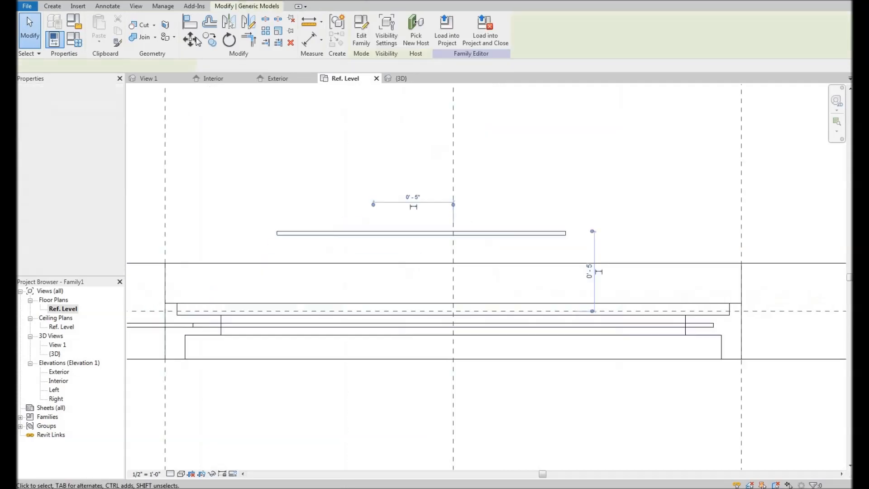
key(m)
key(v)
click(279, 239)
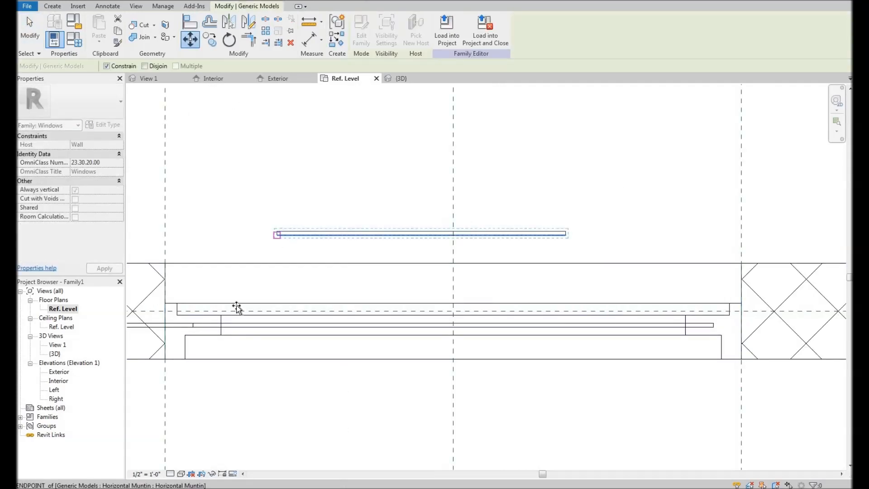
scroll(231, 319, up, 2)
click(268, 331)
- Move the muntin along the glass so its left end meets the inner edge of the window frame
key(m)
key(v)
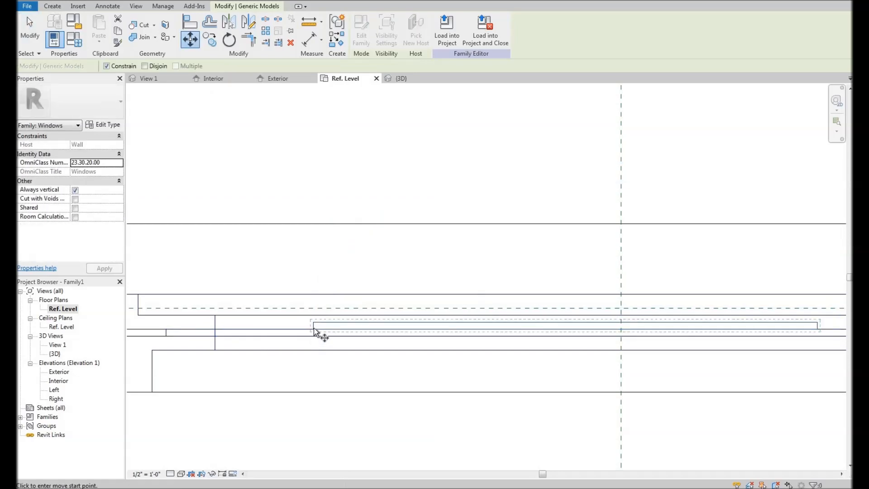
click(313, 329)
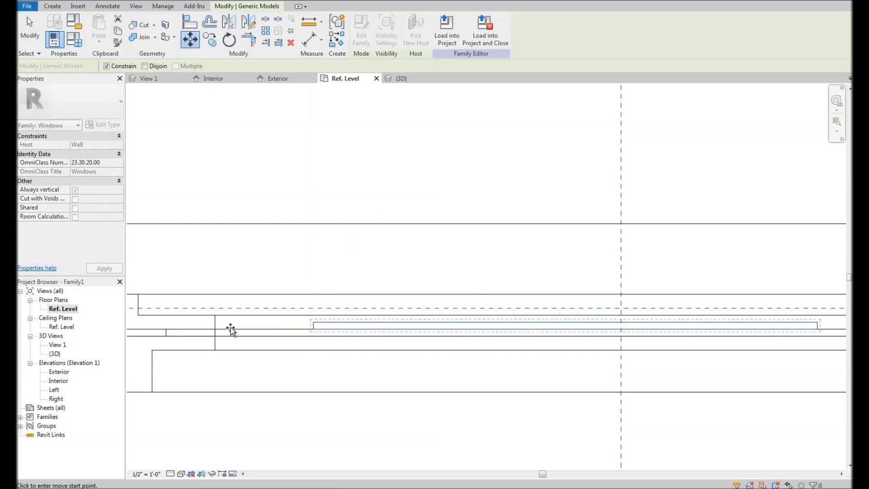
click(272, 304)
scroll(317, 235, down, 2)
middle_drag(332, 257, 325, 254)
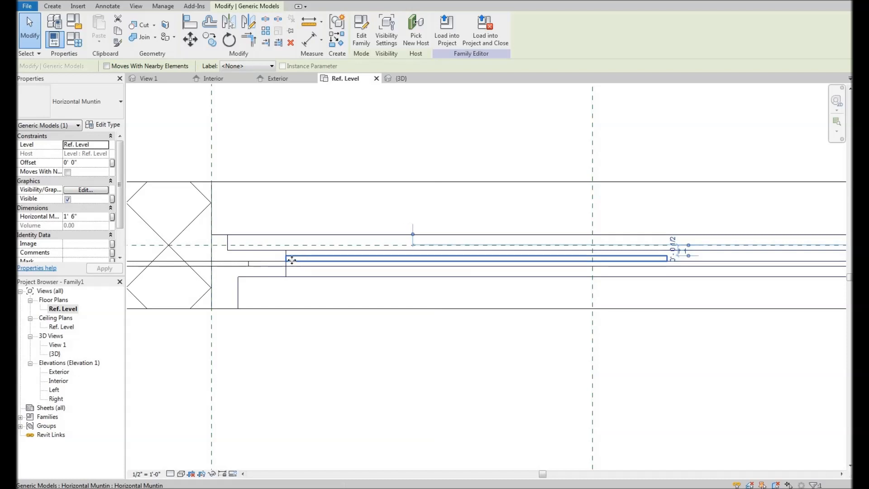
- In the Exterior elevation, move the muntin straight up from the Ref. Level into the window opening, to an offset of about 4' 11"
double_click(60, 372)
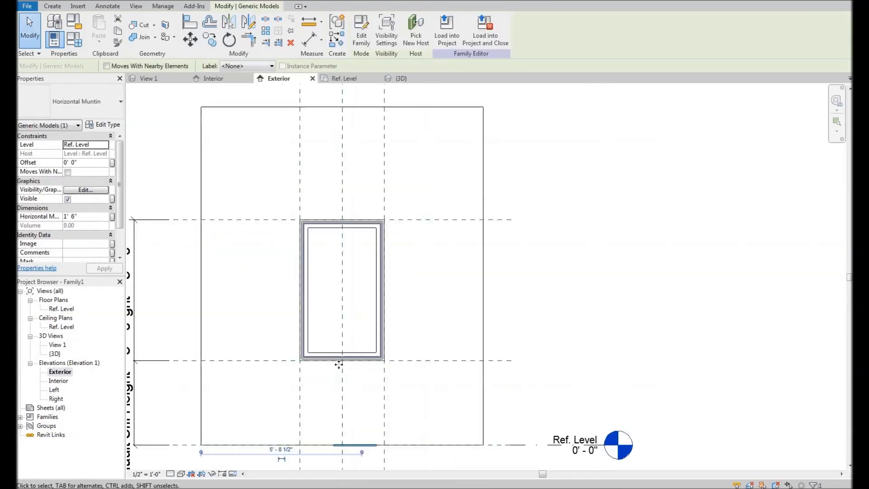
scroll(339, 370, up, 3)
key(m)
key(v)
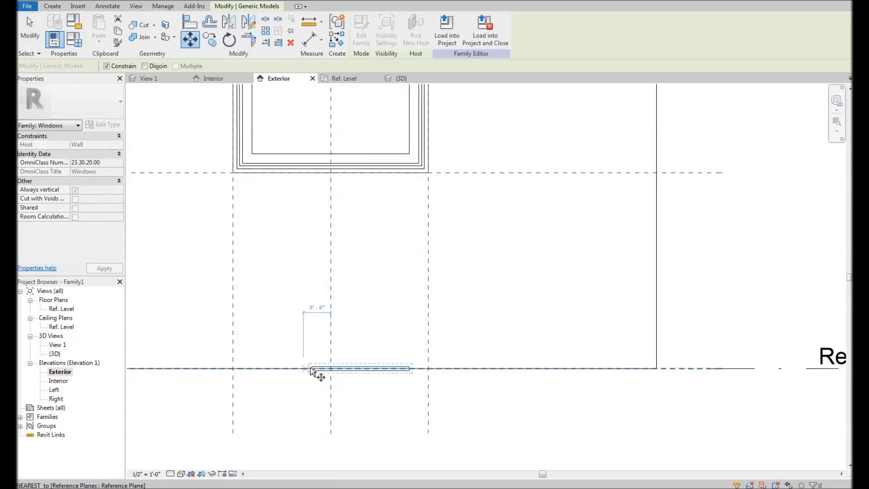
click(313, 368)
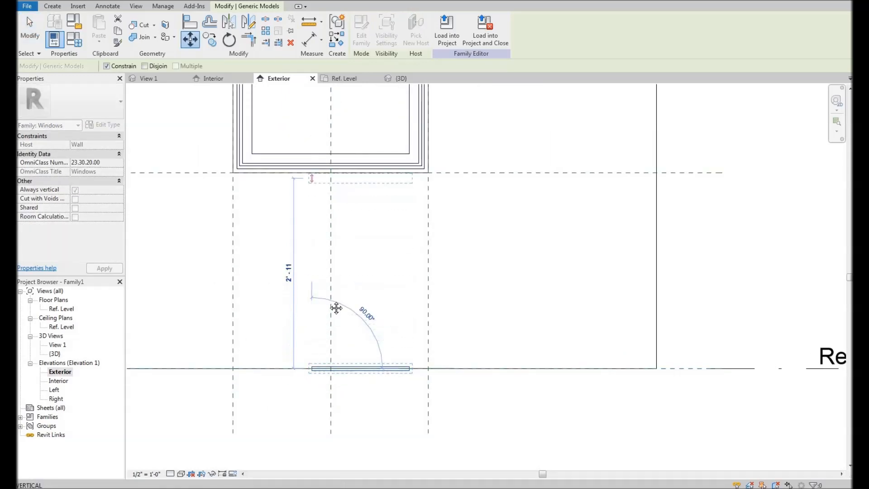
middle_drag(327, 213, 328, 302)
click(326, 213)
scroll(335, 284, down, 2)
middle_drag(404, 235, 412, 297)
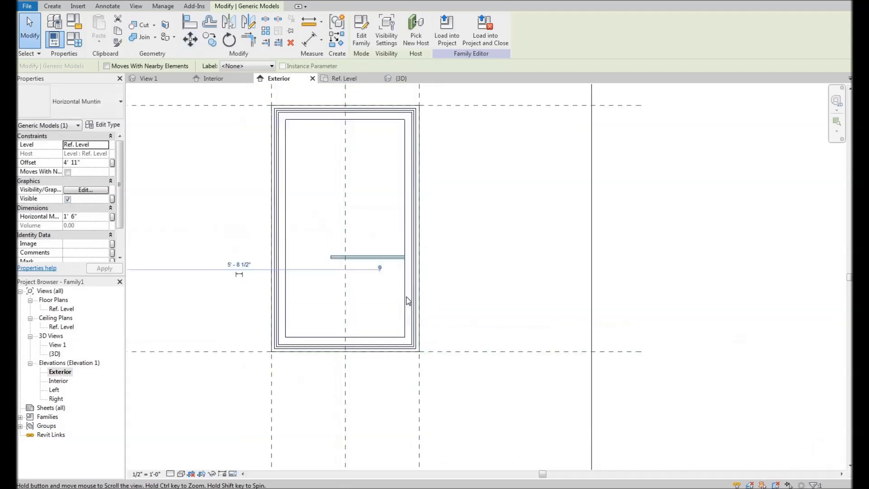
- Move the muntin vertically so its end snaps to the midpoint of the frame's inner side edge, at offset 5' 6"
scroll(411, 302, up, 3)
key(m)
key(v)
click(411, 295)
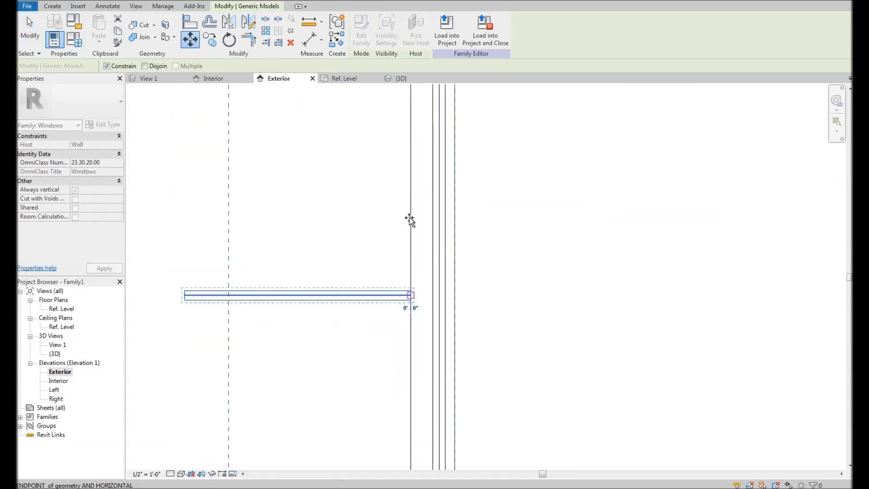
click(411, 207)
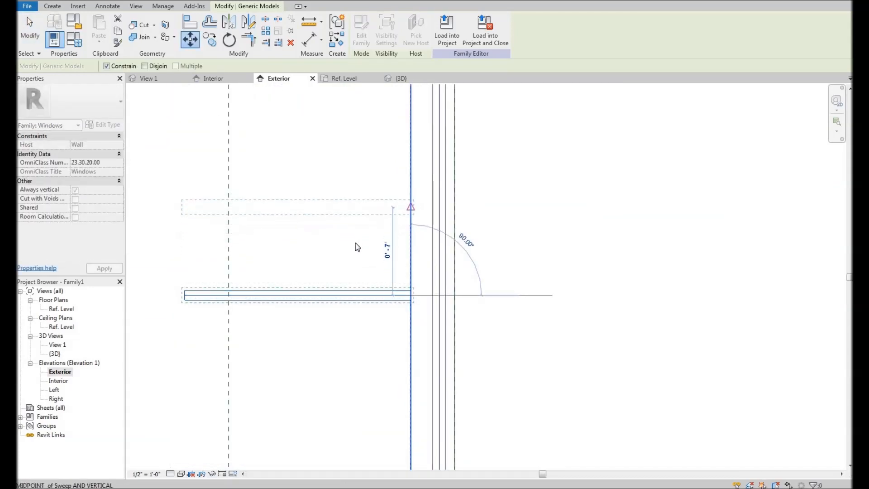
scroll(455, 276, down, 2)
middle_drag(386, 292, 414, 330)
click(454, 274)
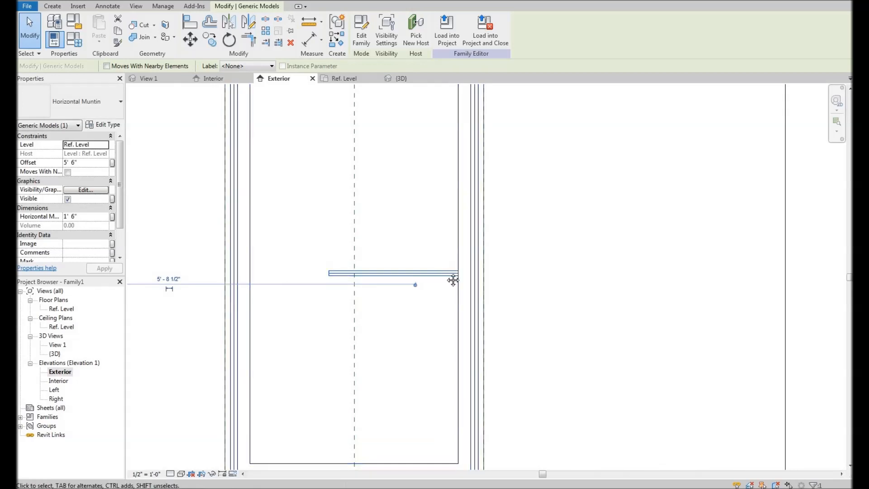
scroll(433, 267, down, 3)
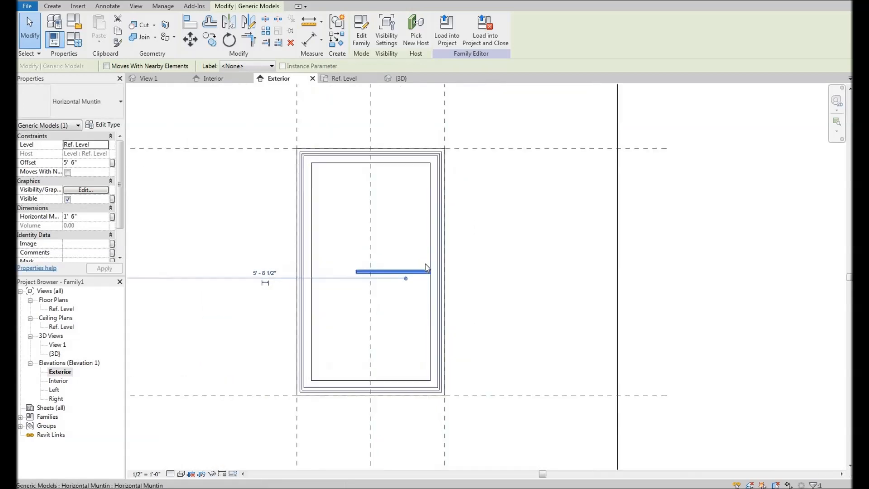
- Dimension between the muntin's right end and the frame's inner side edge, place the dimension above the window, and lock it
scroll(431, 247, up, 2)
middle_drag(400, 233, 393, 230)
click(393, 236)
key(d)
key(i)
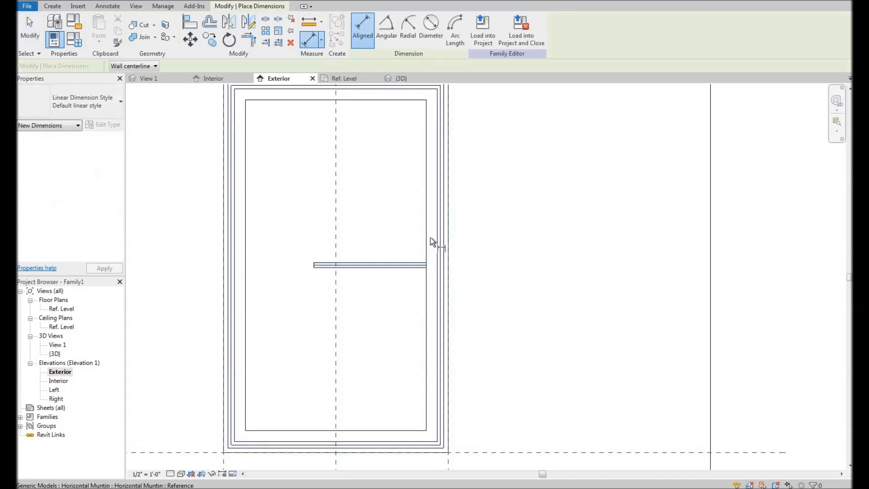
scroll(431, 240, up, 2)
click(426, 264)
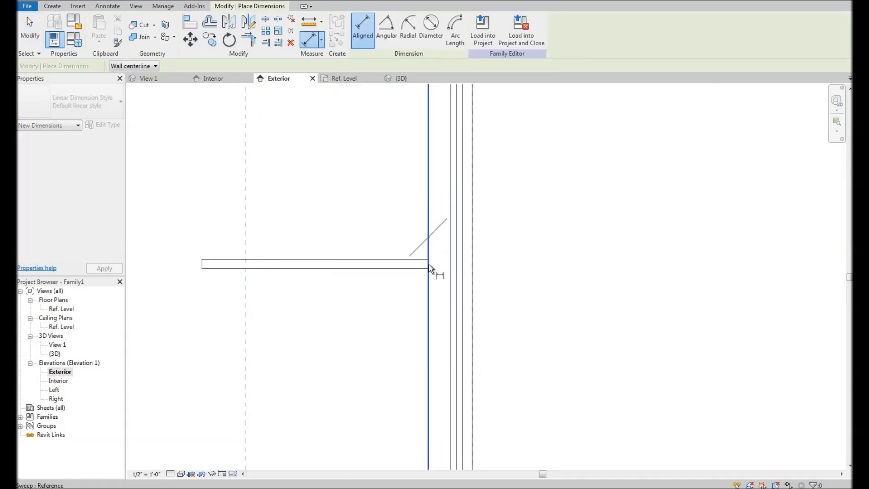
scroll(427, 264, up, 1)
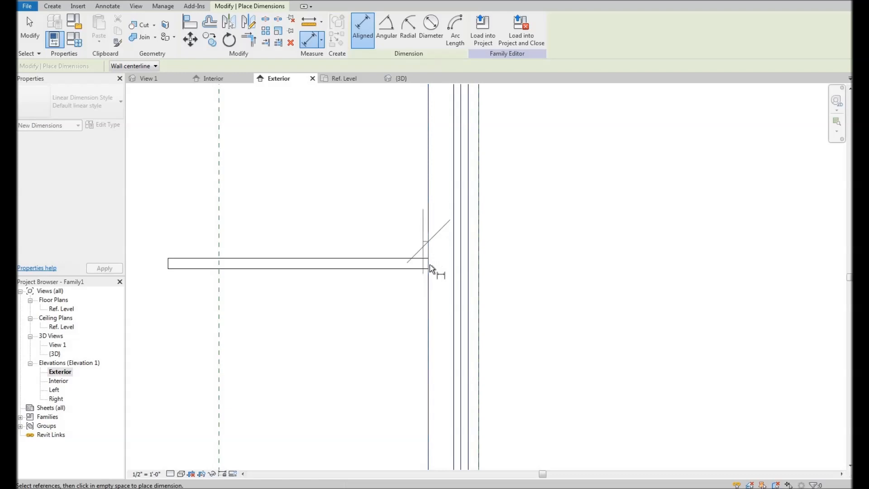
click(428, 264)
scroll(379, 215, down, 5)
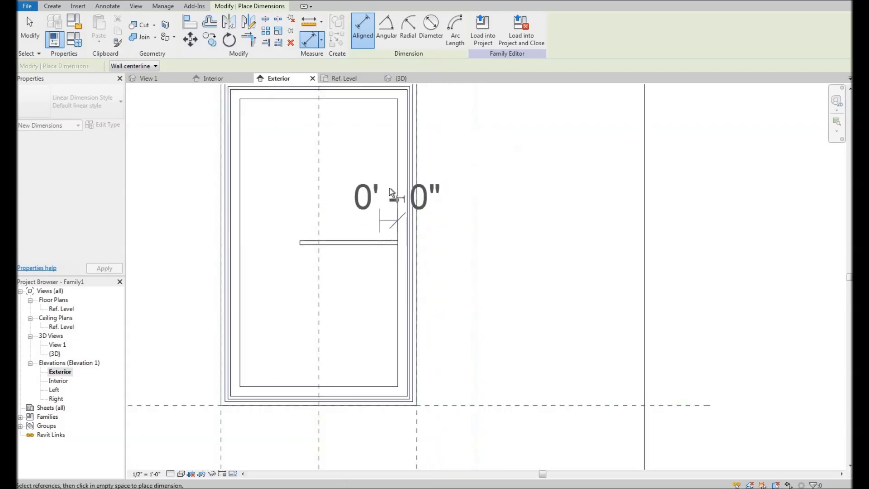
click(398, 193)
middle_drag(488, 387, 488, 340)
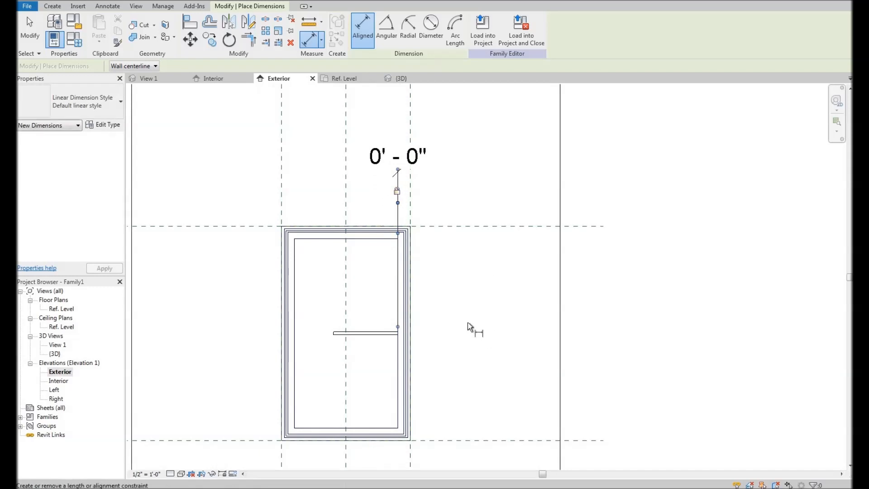
scroll(400, 284, up, 4)
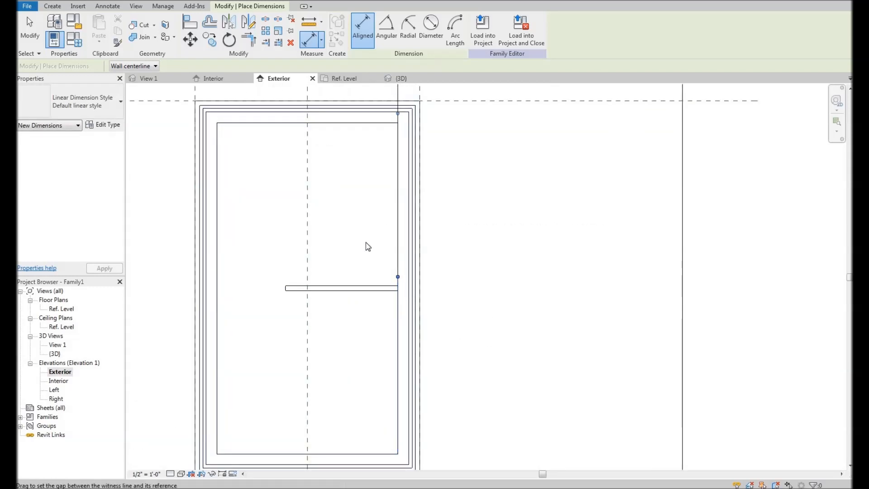
right_click(349, 229)
click(357, 233)
scroll(352, 245, down, 2)
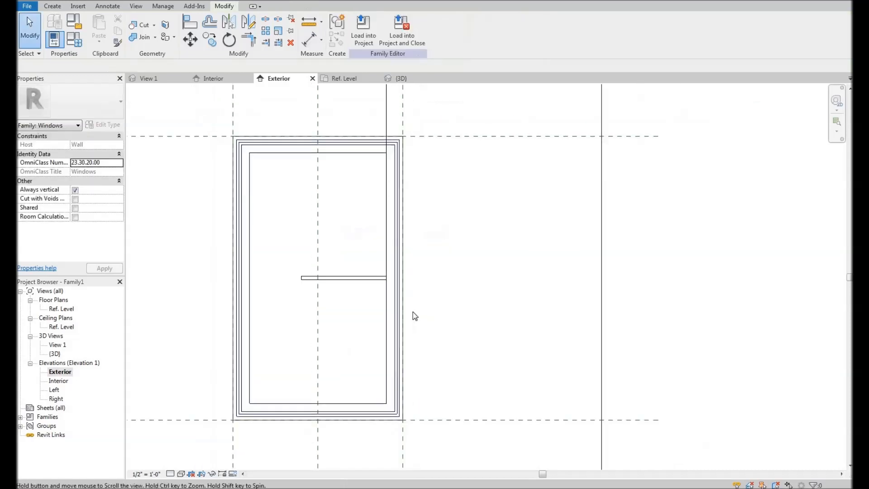
- Examine the horizontal muntin's placement, properties and dimension constraint inside the window opening
middle_drag(351, 254, 457, 294)
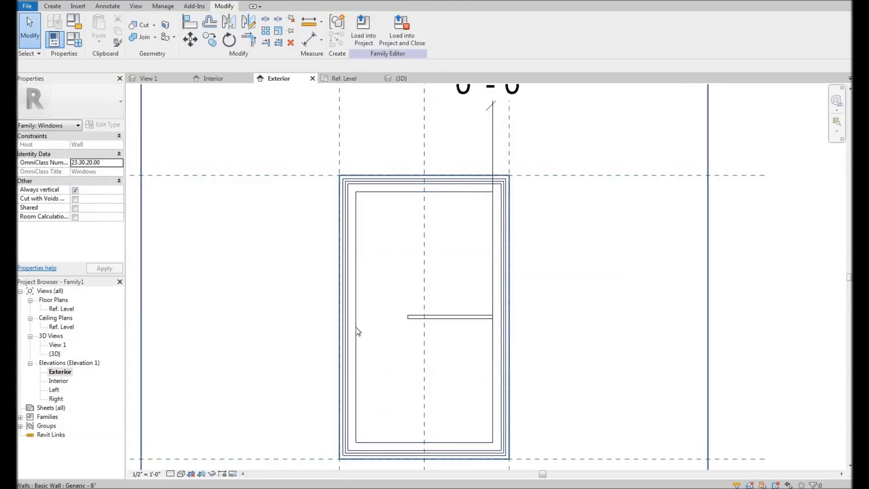
click(417, 318)
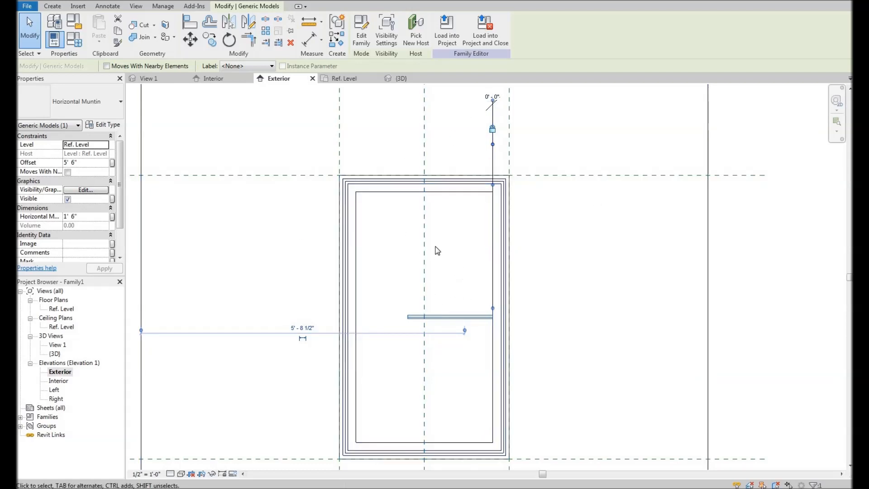
middle_drag(436, 248, 414, 239)
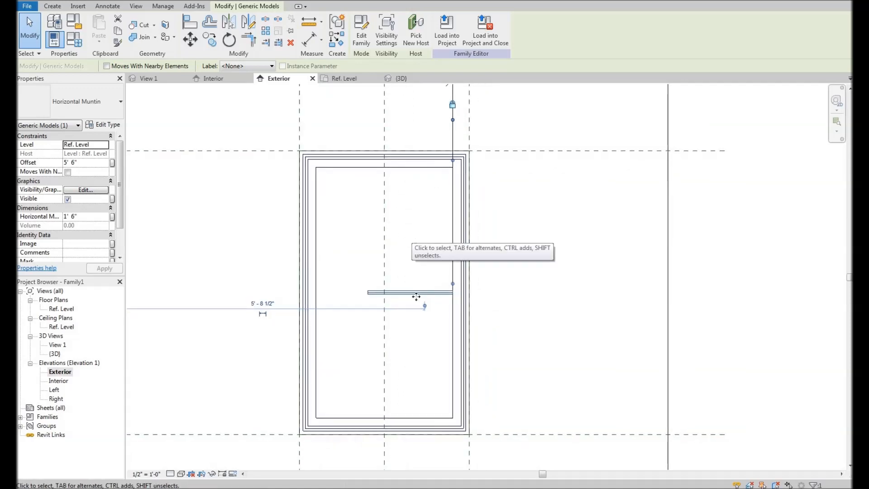
middle_drag(385, 280, 376, 309)
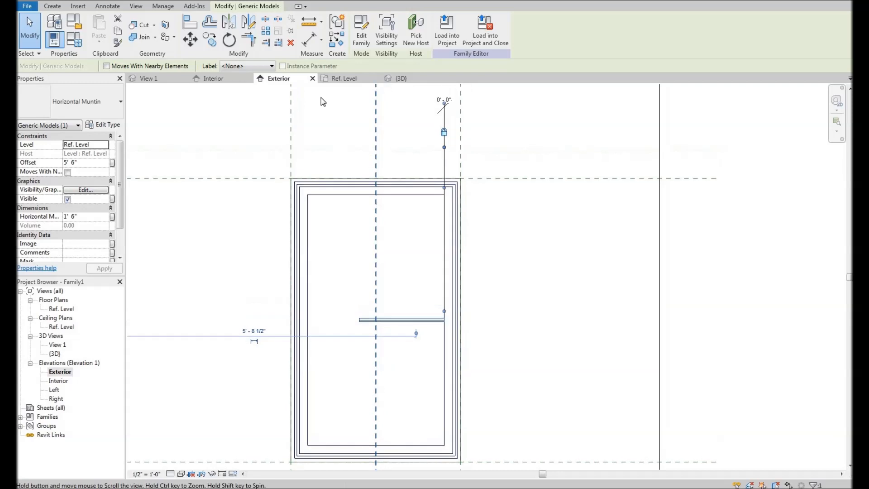
scroll(396, 215, down, 3)
scroll(349, 294, down, 1)
scroll(349, 285, up, 3)
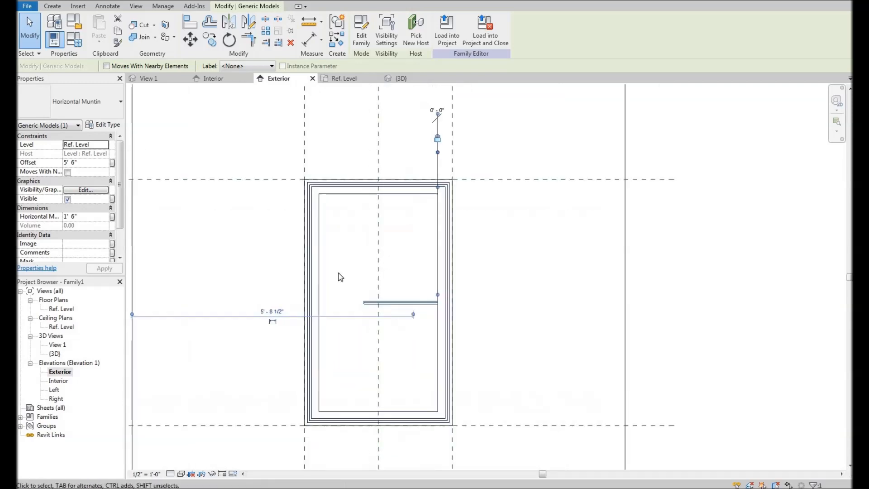
middle_drag(347, 280, 338, 271)
key(Escape)
middle_drag(392, 273, 317, 266)
key(d)
key(i)
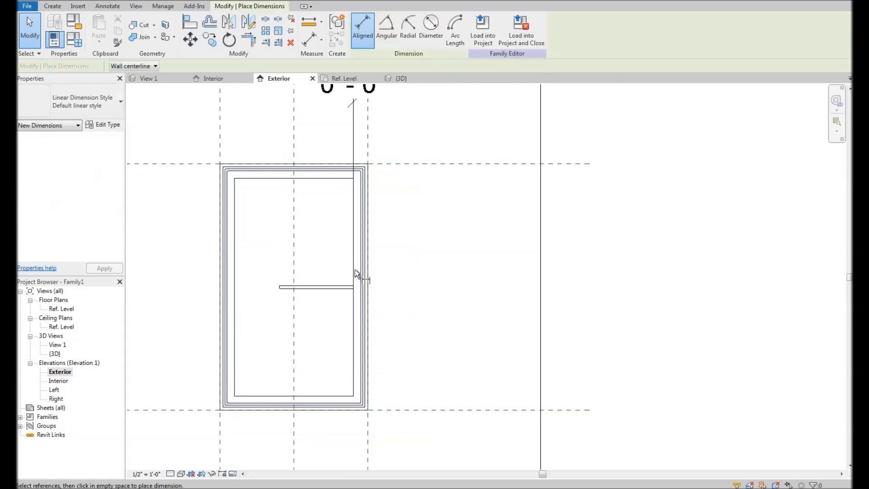
scroll(355, 270, up, 1)
click(371, 261)
scroll(339, 233, up, 1)
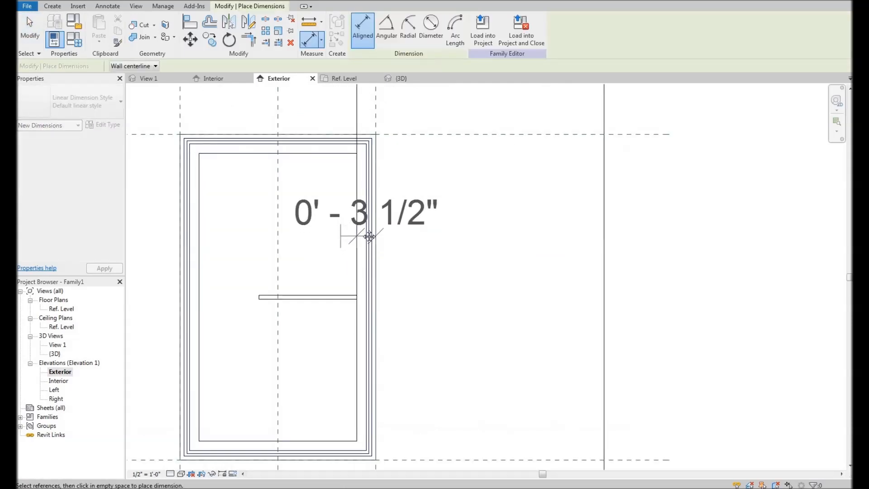
scroll(344, 222, down, 1)
middle_drag(333, 216, 359, 285)
right_click(369, 214)
click(376, 219)
right_click(369, 230)
click(381, 230)
scroll(371, 252, down, 1)
scroll(349, 324, down, 2)
middle_drag(354, 346, 360, 293)
scroll(356, 296, up, 2)
middle_drag(366, 238, 362, 266)
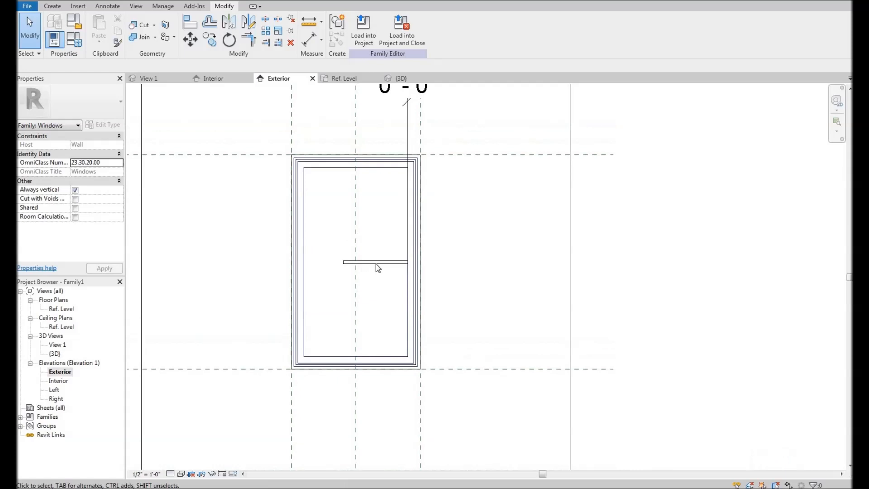
- Associate the horizontal muntin's length with a new instance family parameter named Horizontal Muntin Length, grouped under Dimensions
scroll(362, 266, up, 1)
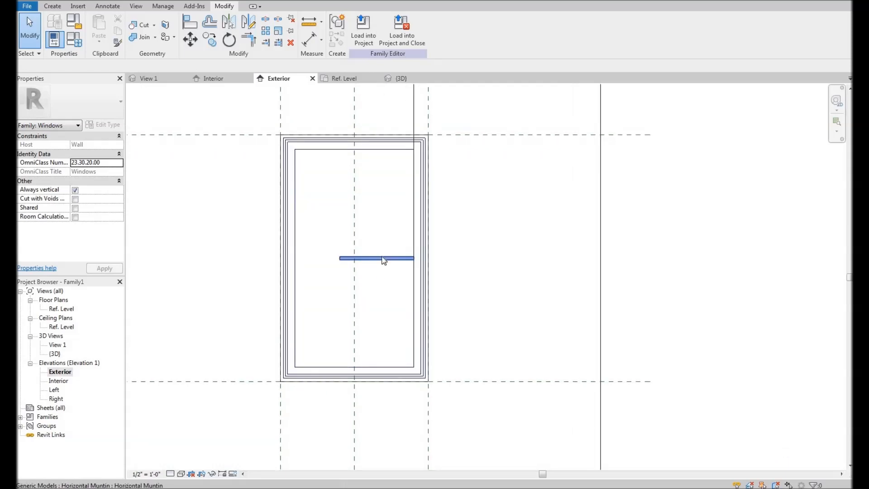
click(418, 260)
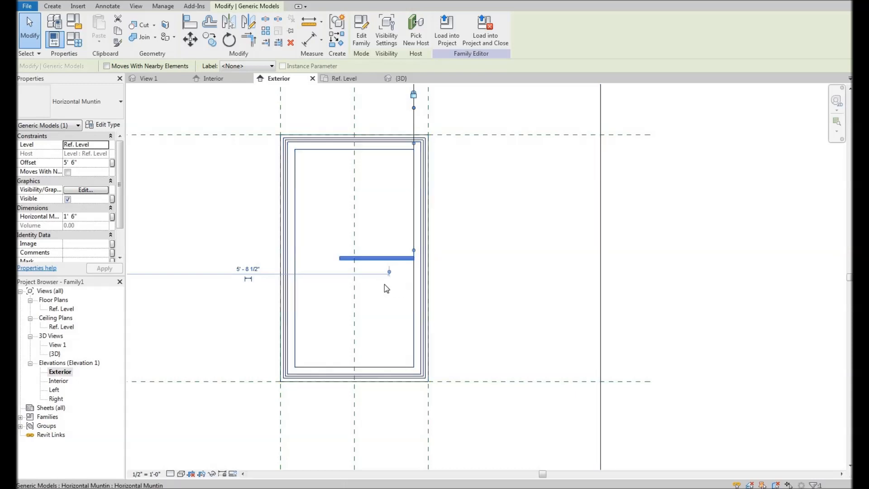
middle_drag(113, 232, 103, 236)
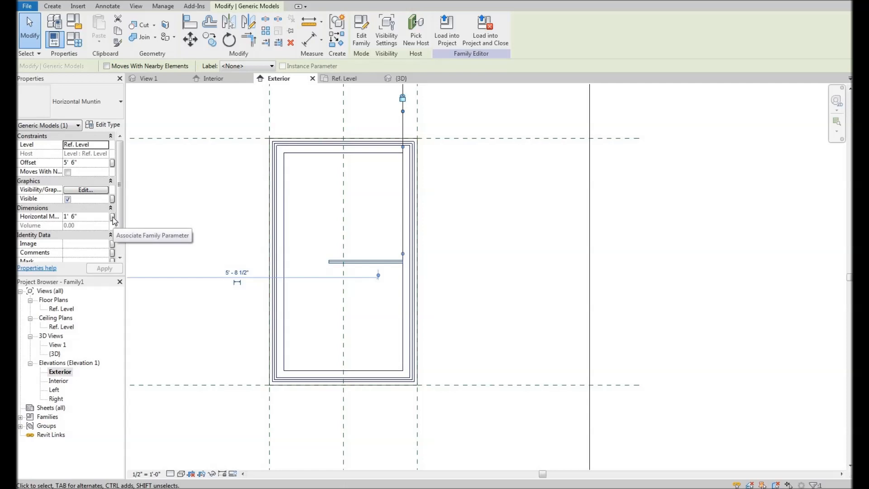
click(113, 217)
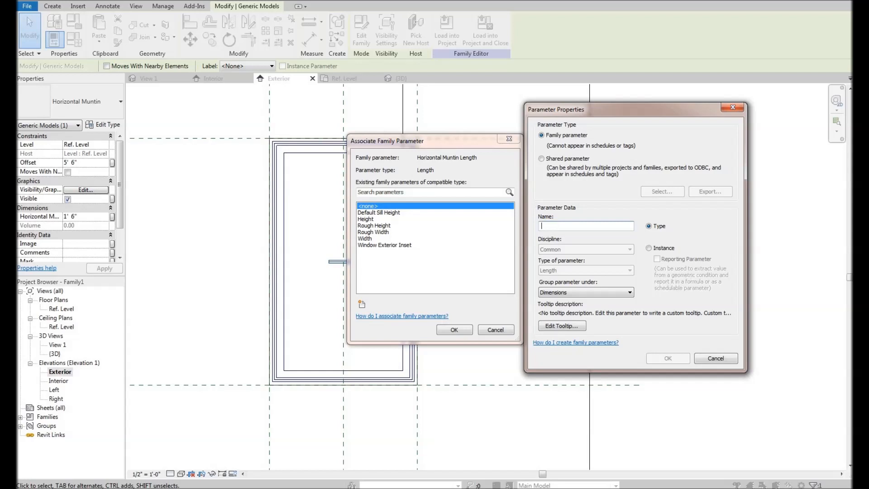
text(orizontal Muntin Length)
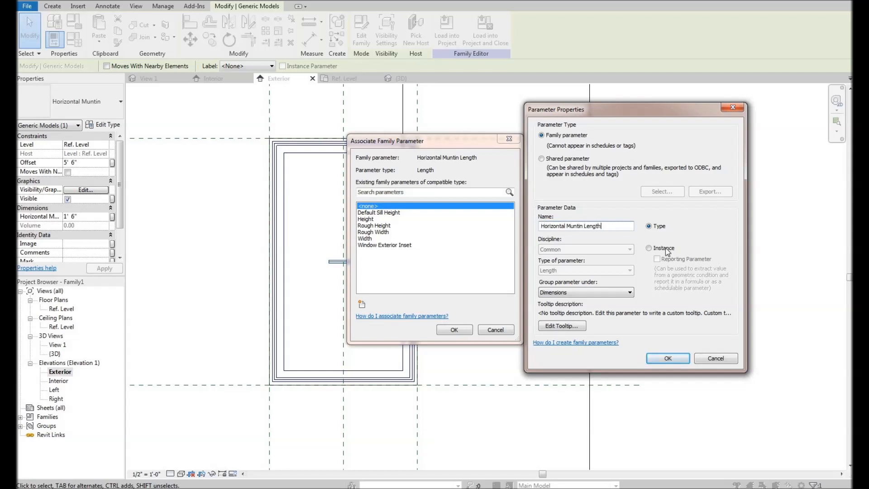
click(649, 248)
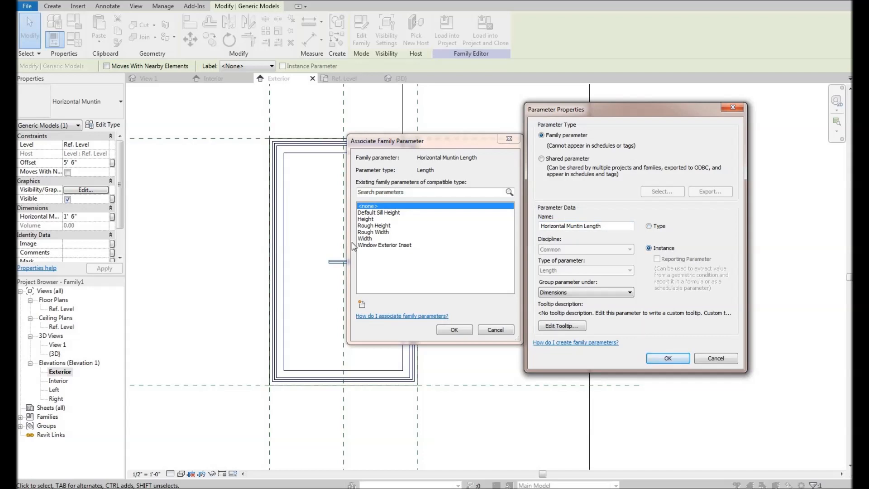
click(454, 329)
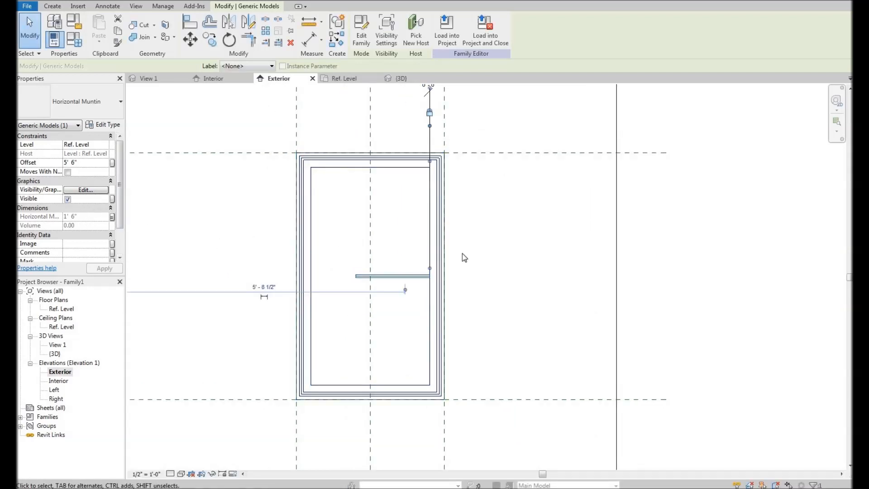
- Set the Horizontal Muntin Length formula to Width - 7" in the family types and accept it
click(402, 170)
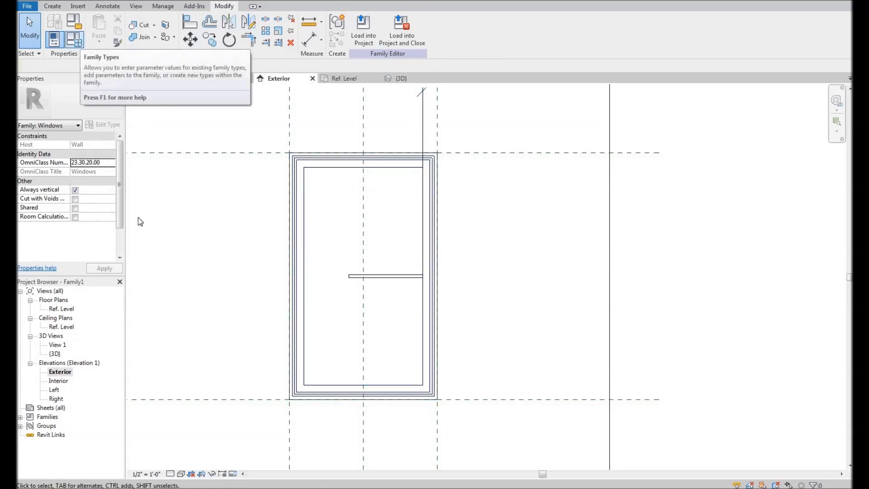
click(78, 42)
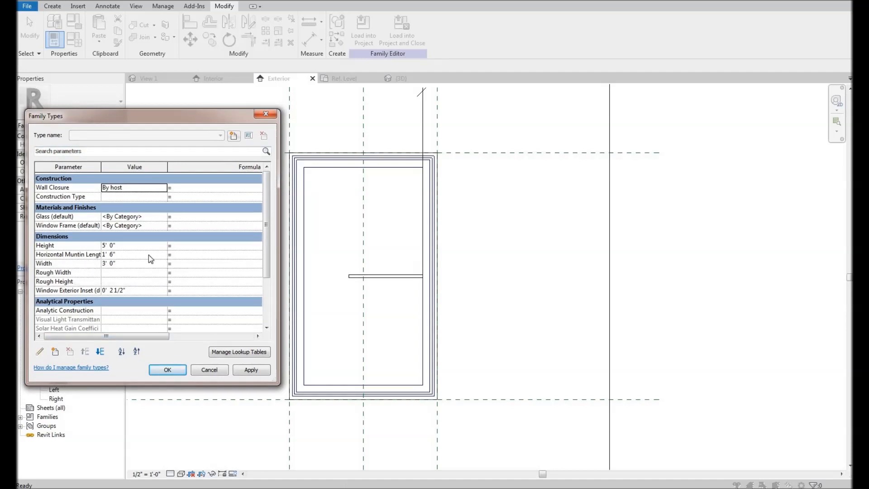
drag(278, 181, 504, 196)
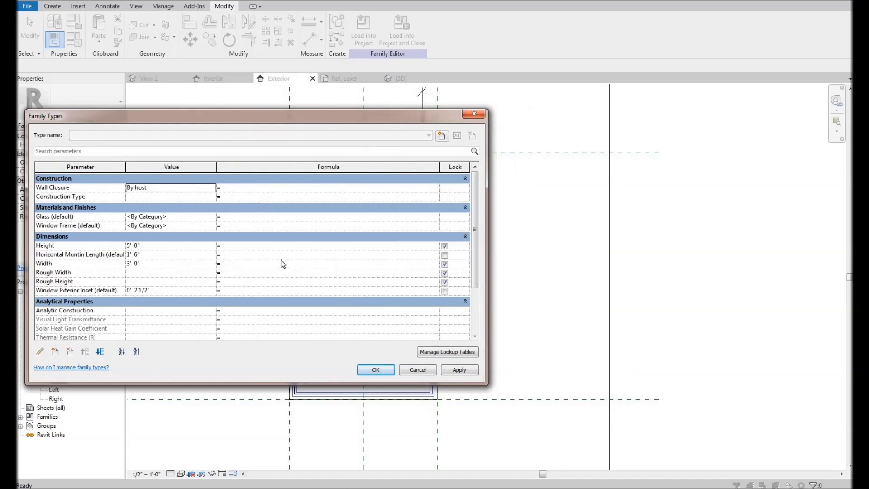
click(134, 255)
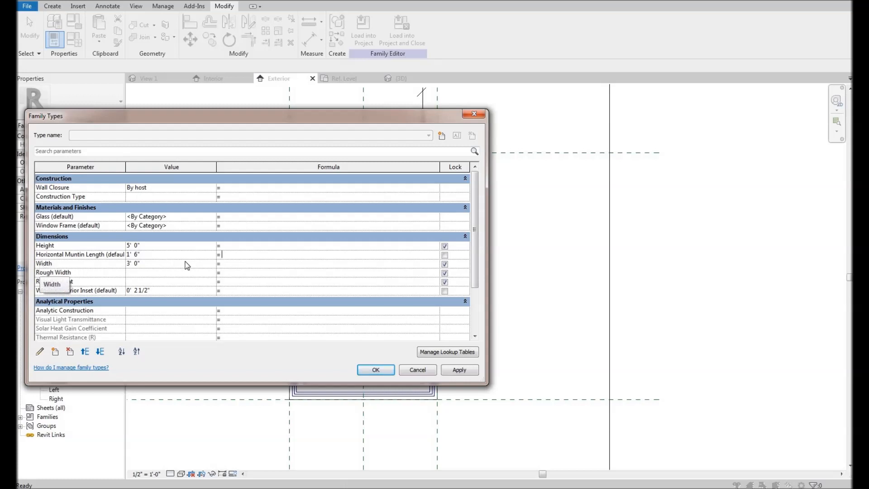
text(Width)
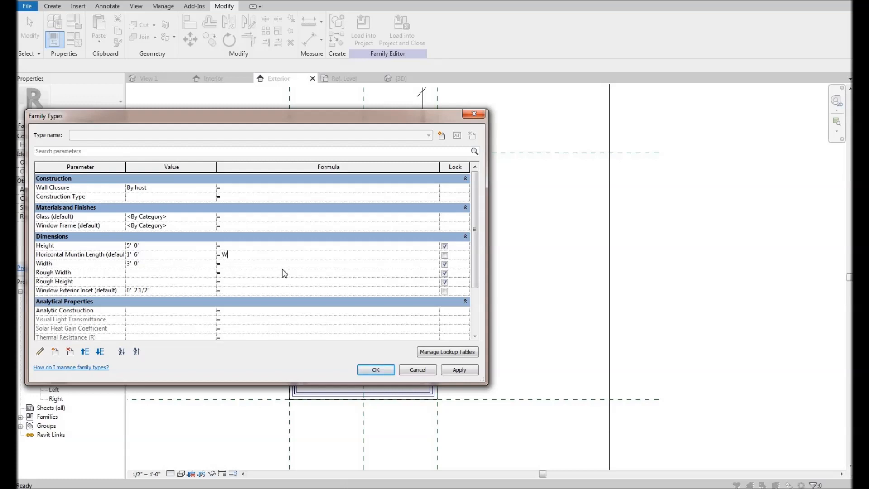
text(-7")
key(Tab)
click(384, 373)
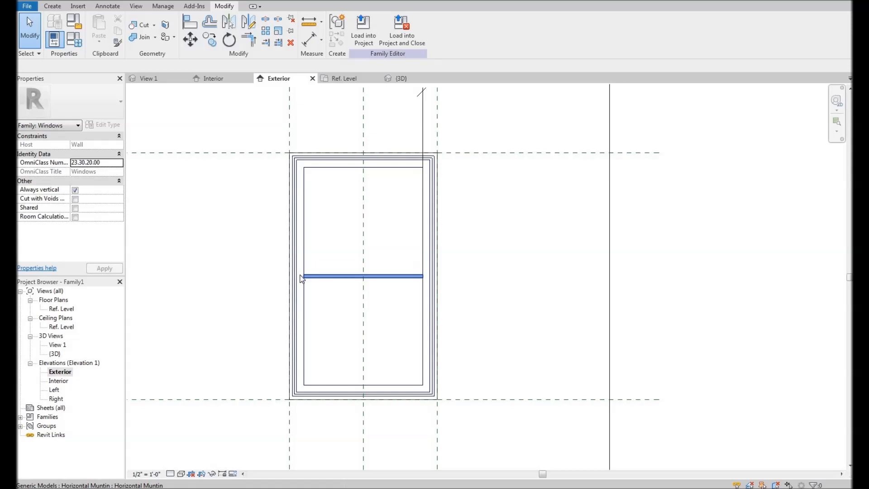
- Examine whether the horizontal muntin spans the window frame's inner edges in the exterior elevation
scroll(416, 281, up, 2)
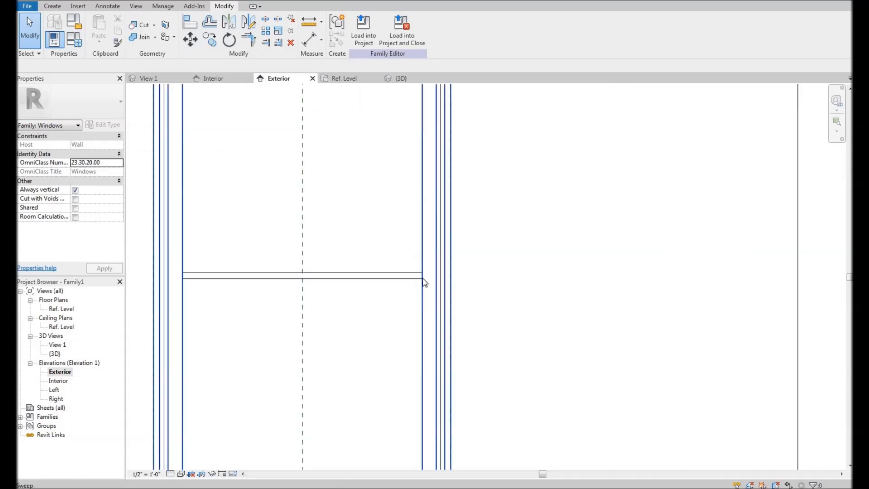
scroll(403, 292, down, 3)
middle_drag(399, 302, 278, 278)
middle_drag(383, 247, 420, 271)
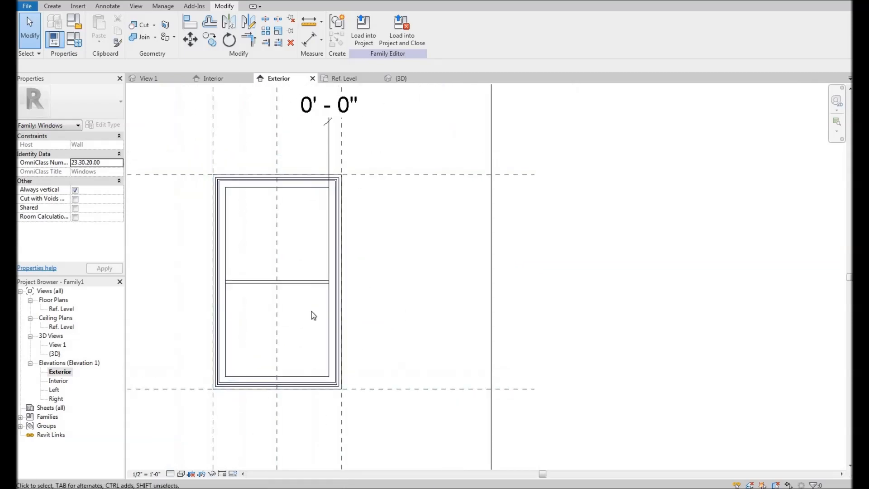
click(301, 282)
scroll(295, 335, up, 2)
middle_drag(295, 337, 333, 346)
click(361, 334)
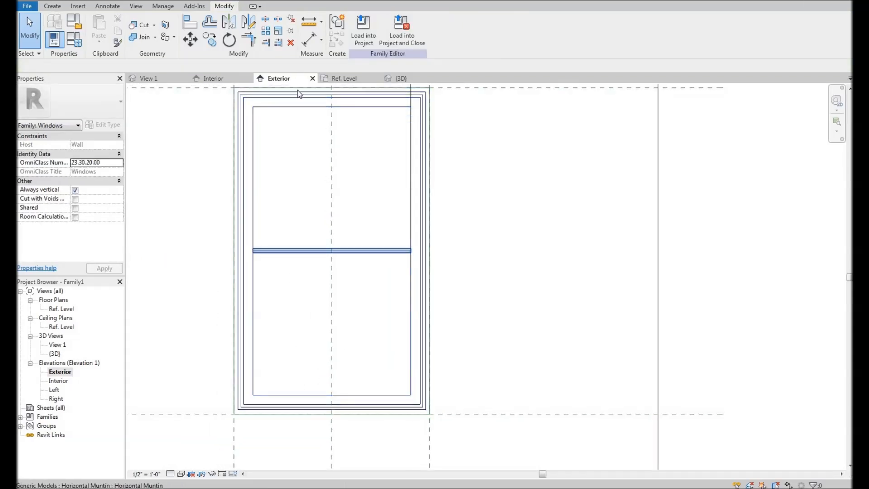
scroll(298, 161, down, 3)
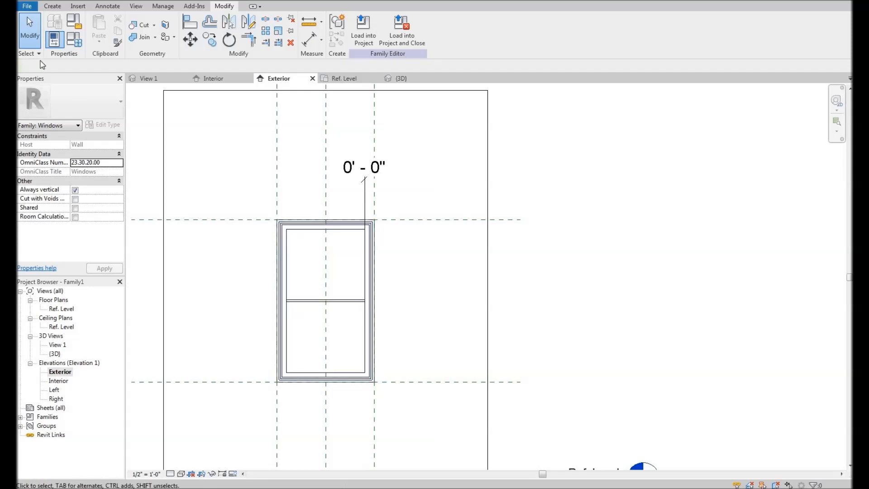
- Test the window family with a Height of 7' and discard the change
click(74, 40)
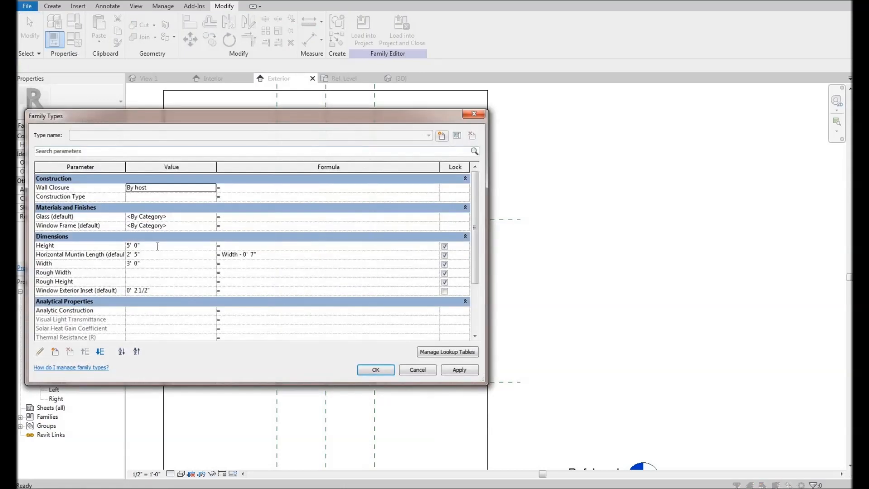
click(158, 245)
text(7)
key(Return)
drag(486, 199, 232, 202)
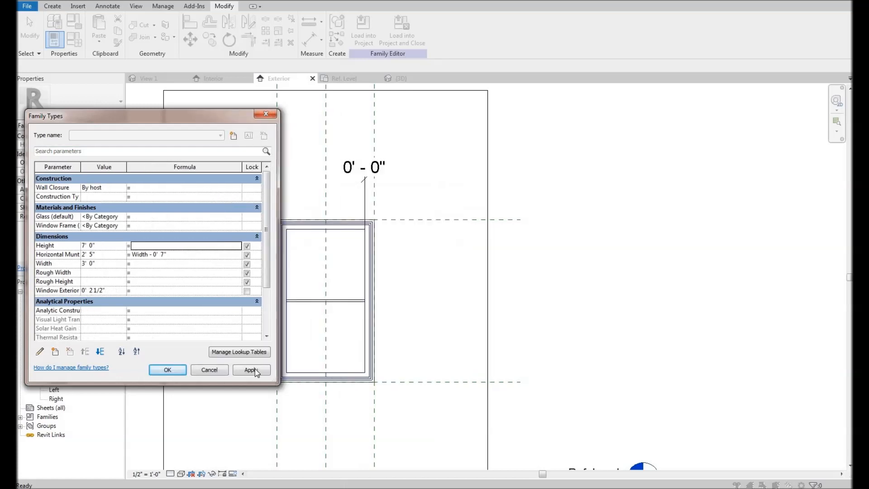
click(253, 371)
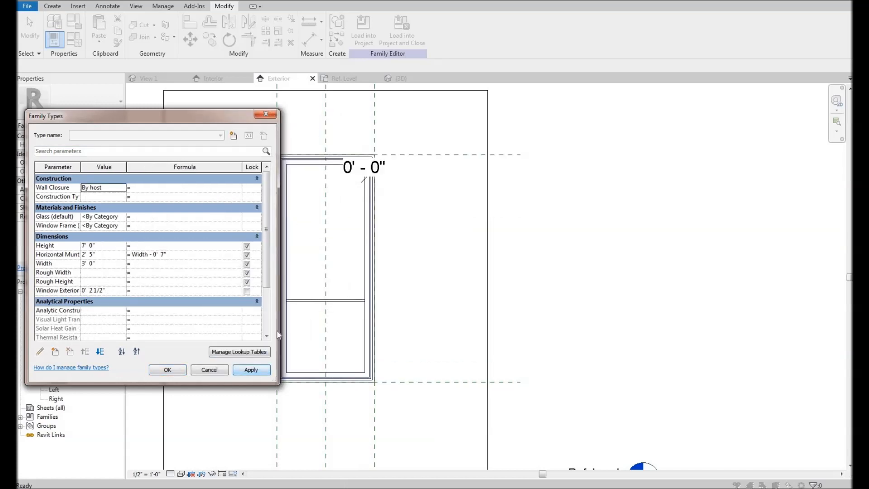
click(209, 370)
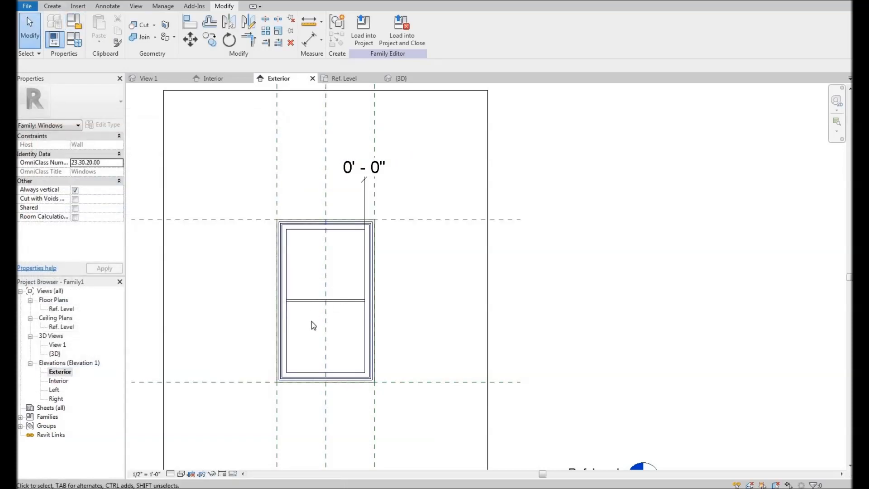
- Place an aligned dimension string from the frame's inner bottom edge through the horizontal muntin to its inner top edge
scroll(315, 325, up, 3)
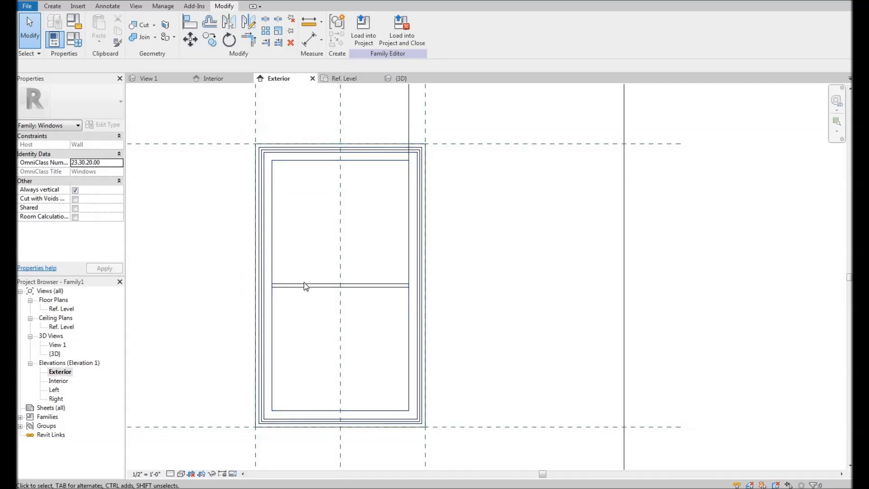
scroll(307, 290, up, 2)
middle_drag(353, 340, 366, 325)
scroll(333, 386, down, 2)
key(d)
key(i)
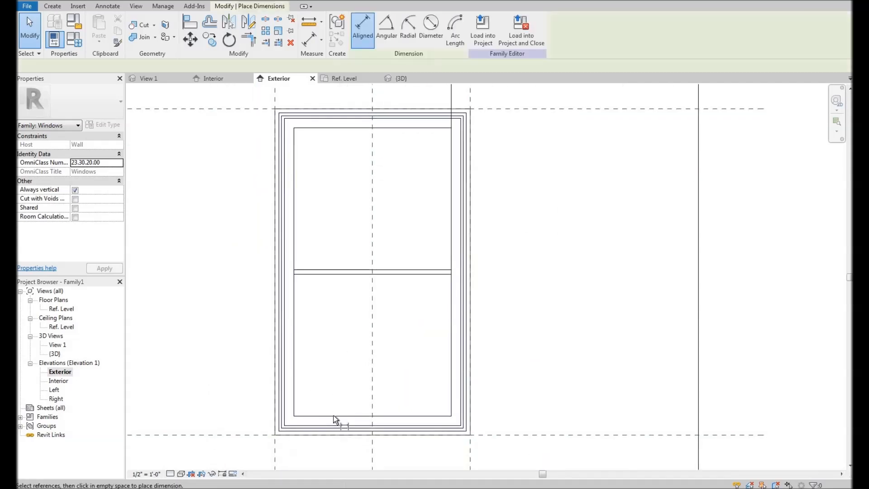
click(335, 417)
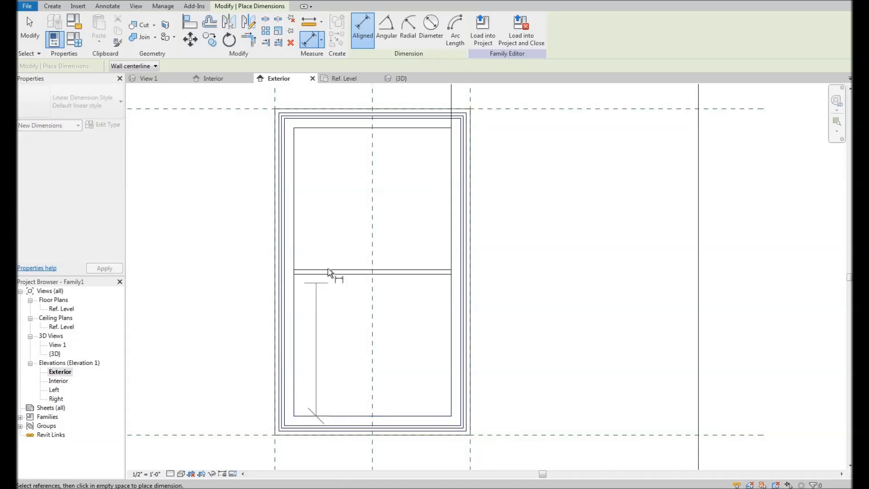
scroll(328, 270, up, 2)
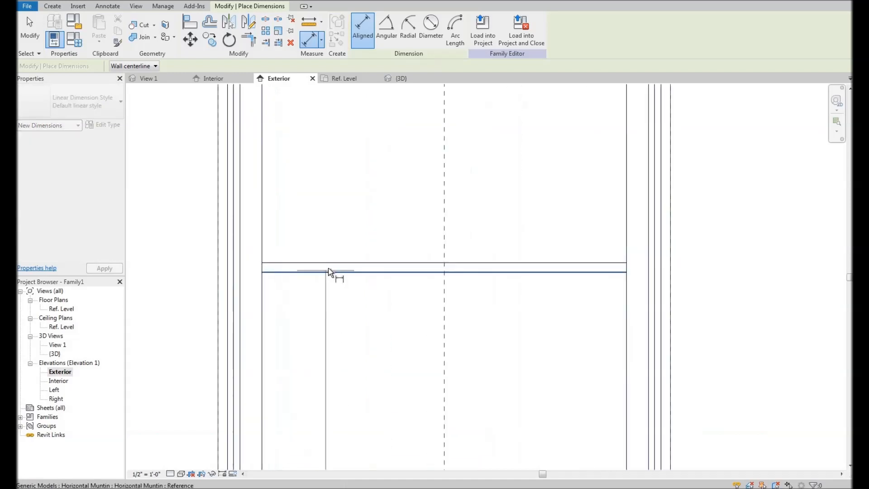
scroll(337, 185, down, 2)
scroll(343, 183, up, 2)
click(342, 197)
scroll(281, 273, down, 4)
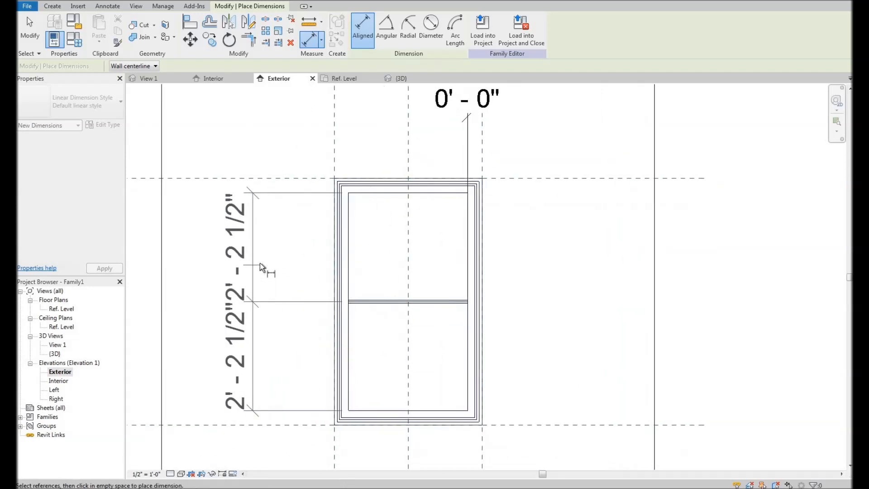
click(263, 293)
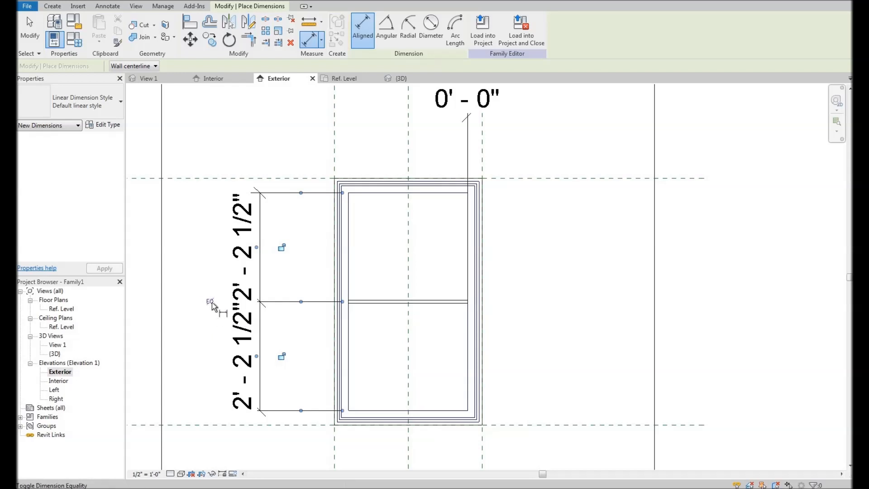
- Constrain the two segments of the vertical muntin dimension to be equal and leave the dimension command
click(210, 302)
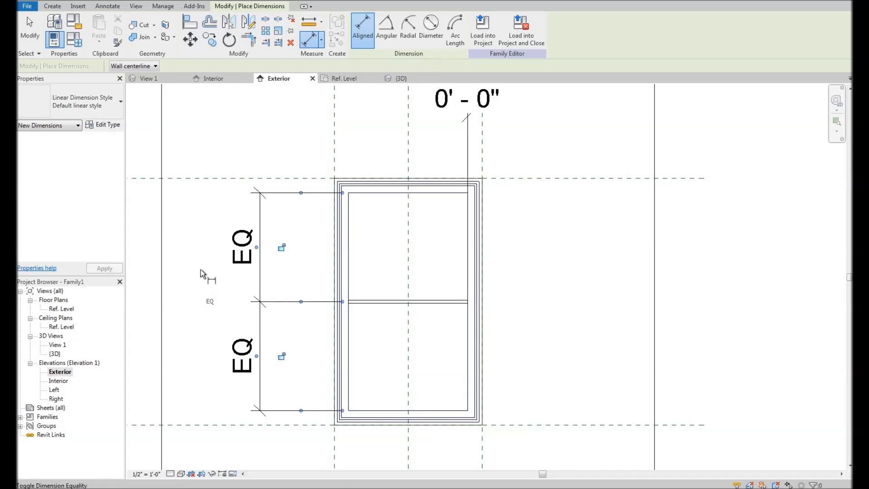
right_click(203, 278)
click(290, 286)
right_click(199, 268)
click(245, 275)
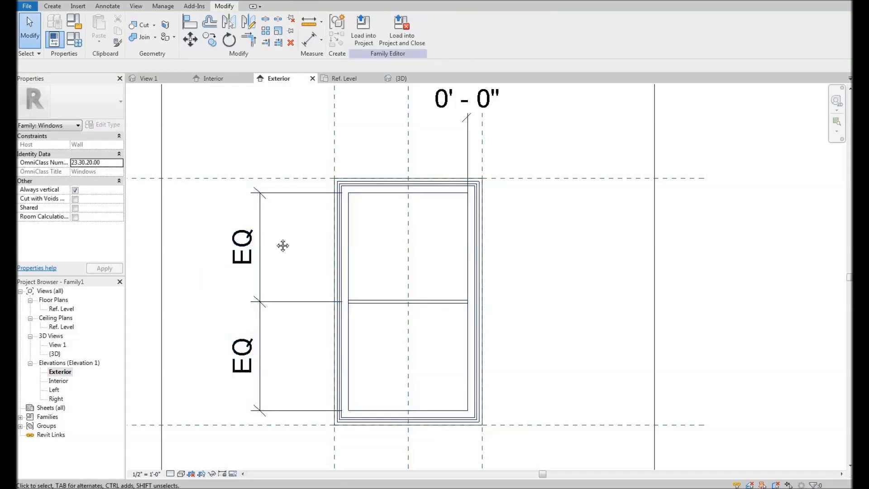
- Set the window Height to 6' in the family types, apply it and close the dialog
middle_drag(298, 214, 281, 199)
key(z)
key(f)
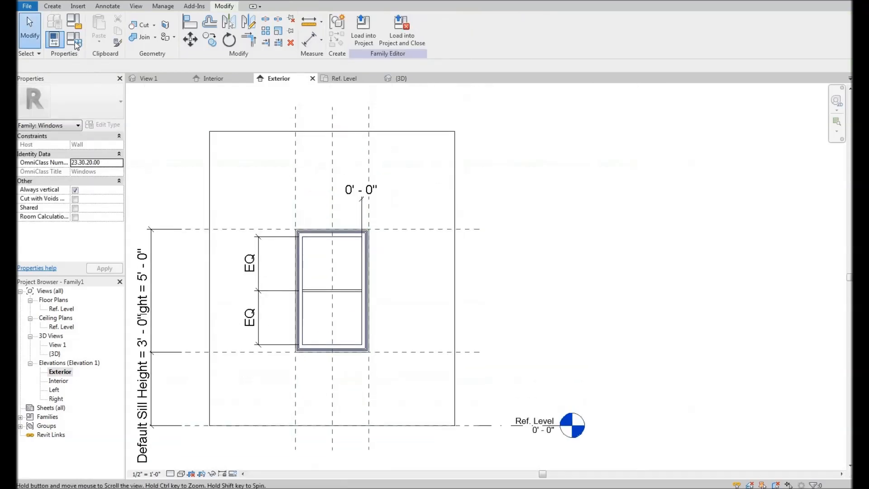
click(74, 40)
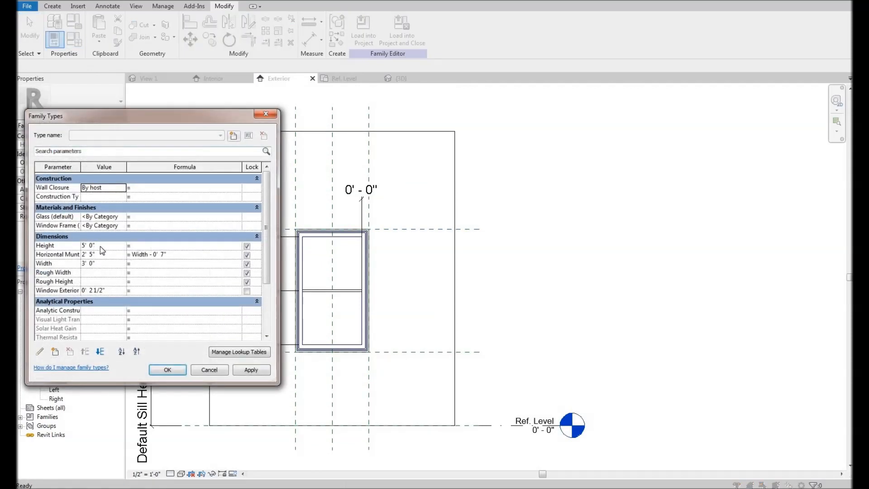
click(102, 247)
text(6)
key(Tab)
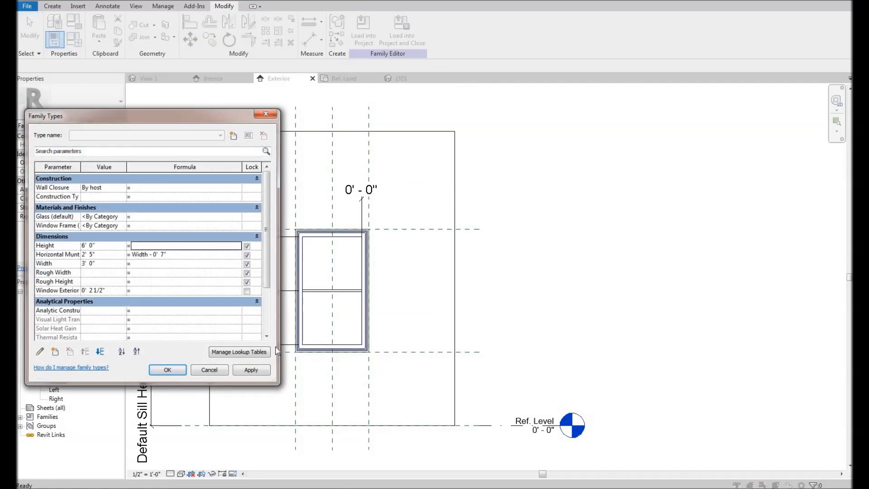
click(260, 372)
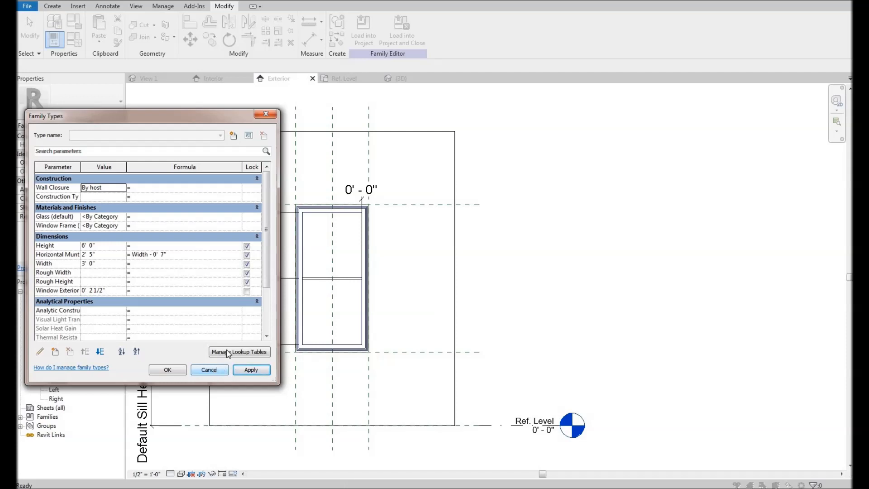
click(209, 370)
- Examine the horizontal muntin's position in the resized window and inspect its equality dimension
scroll(330, 335, up, 3)
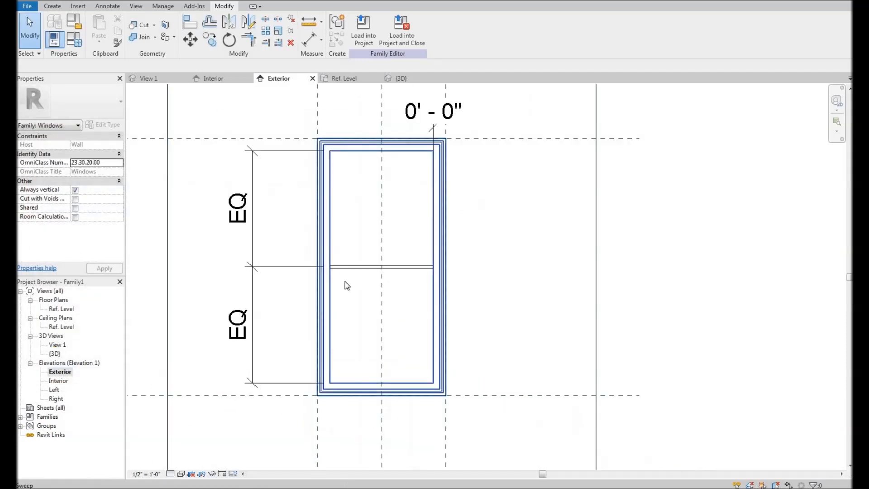
middle_drag(341, 270, 334, 281)
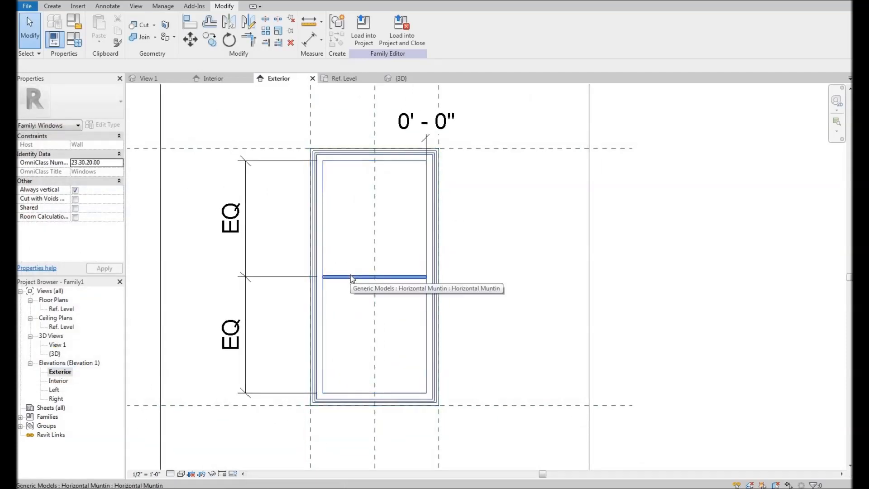
middle_drag(360, 322, 352, 318)
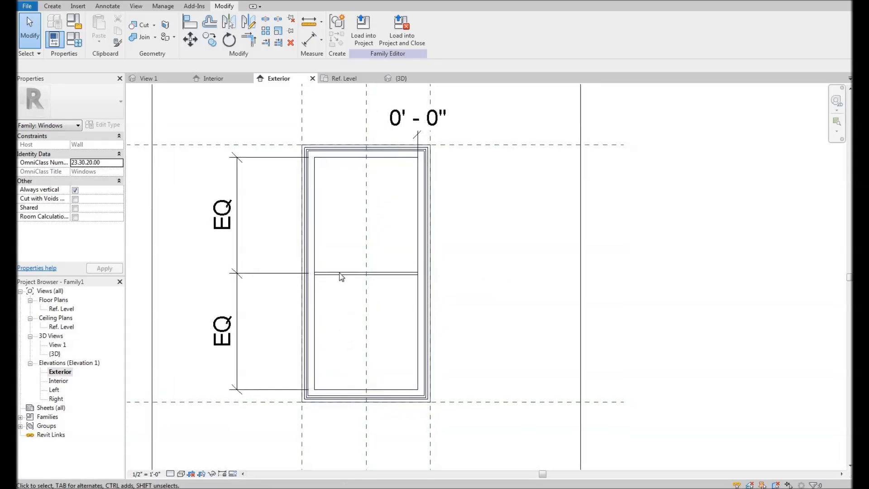
middle_drag(472, 348, 467, 340)
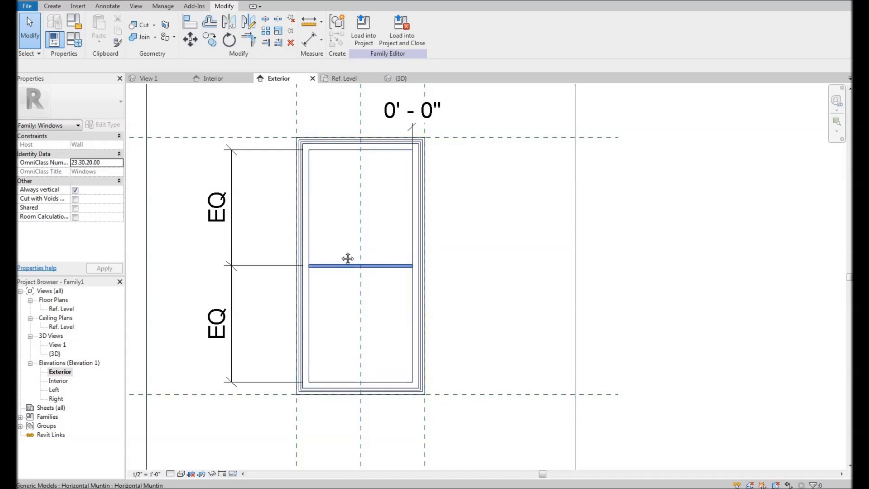
middle_drag(328, 281, 333, 293)
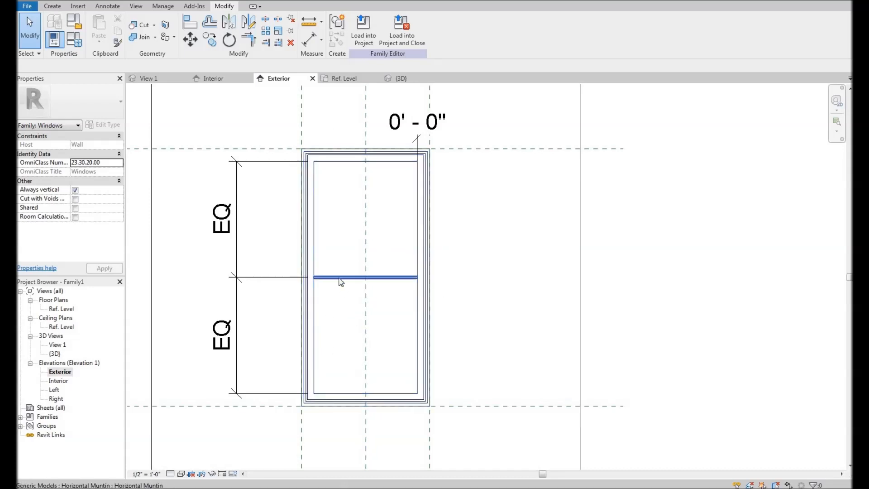
middle_drag(351, 300, 352, 311)
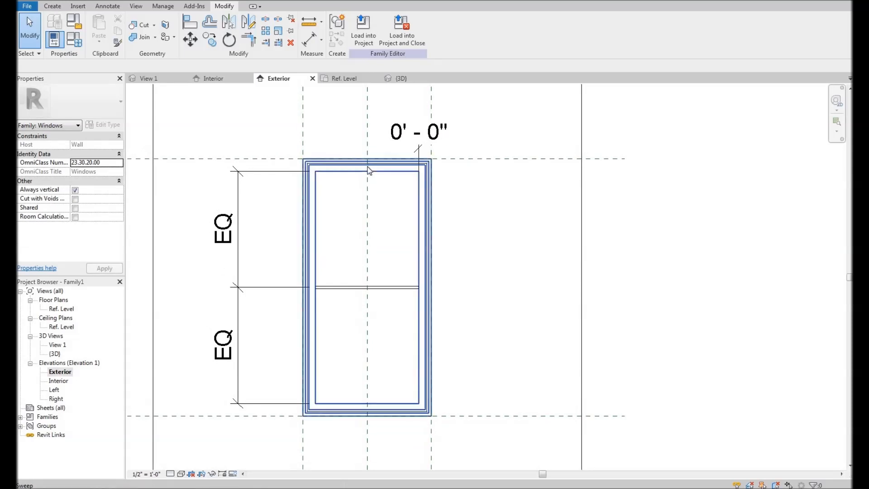
middle_drag(355, 229, 355, 225)
middle_drag(255, 280, 254, 271)
click(298, 275)
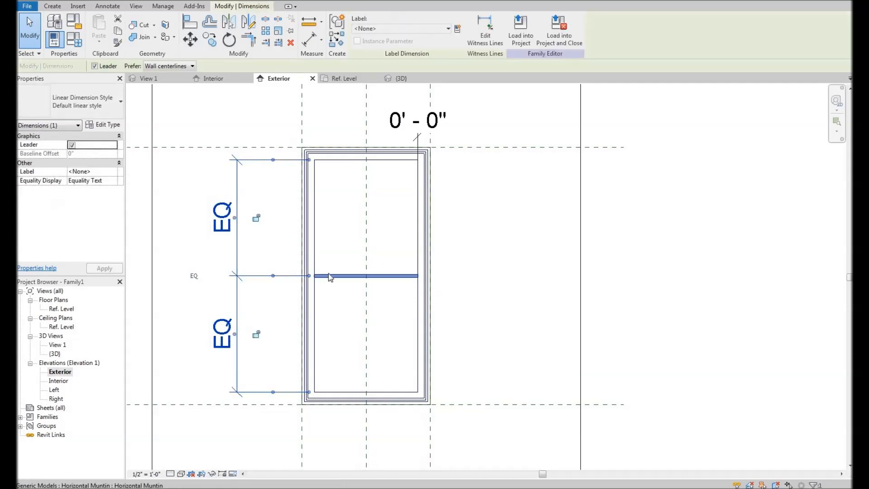
middle_drag(270, 257, 273, 252)
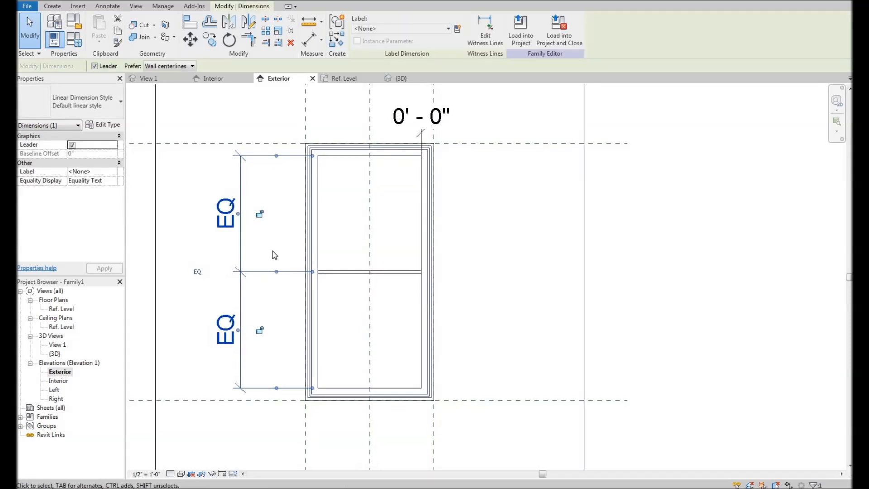
click(268, 247)
middle_drag(273, 246, 264, 248)
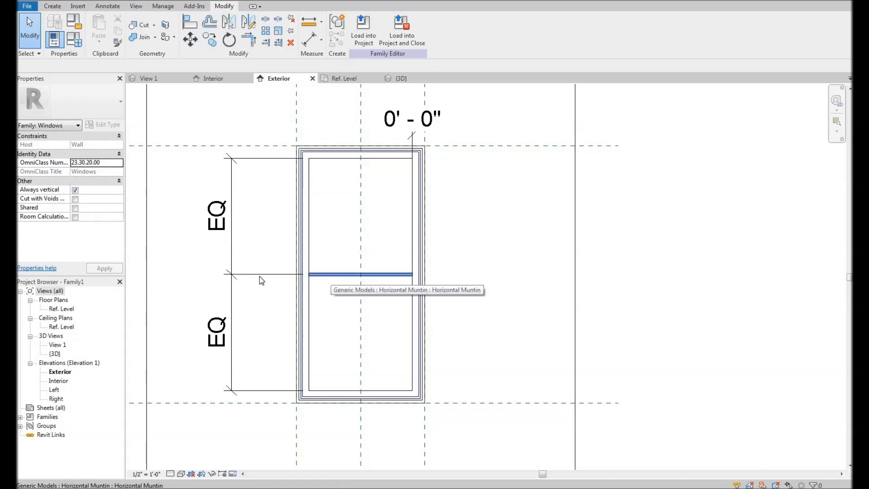
- Delete the equality dimension on the horizontal muntin and move the muntin straight down into the lower part of the window
click(221, 292)
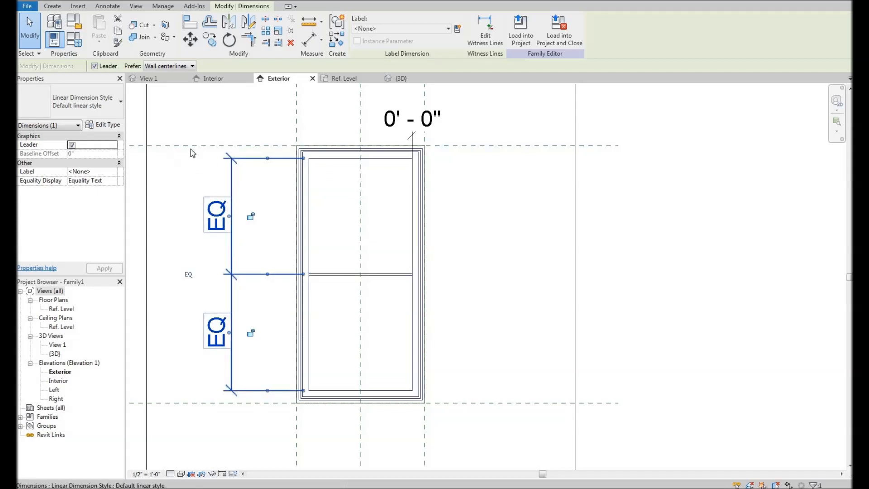
middle_drag(337, 268, 339, 261)
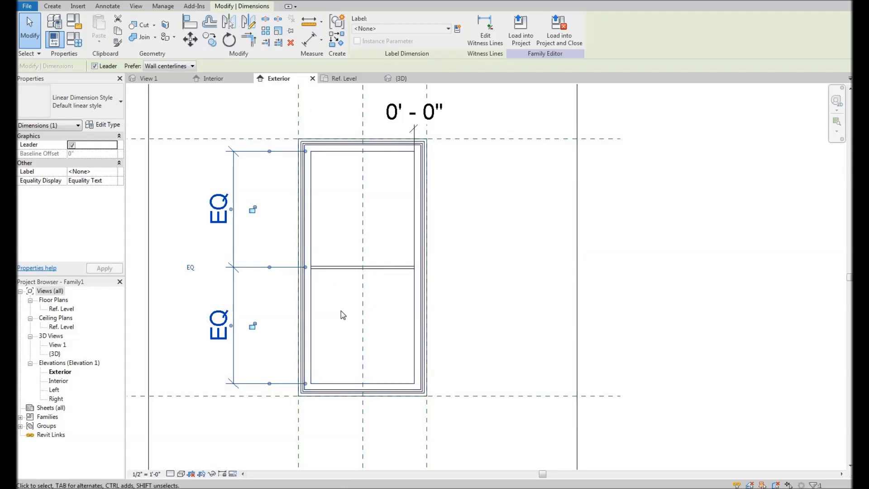
click(340, 274)
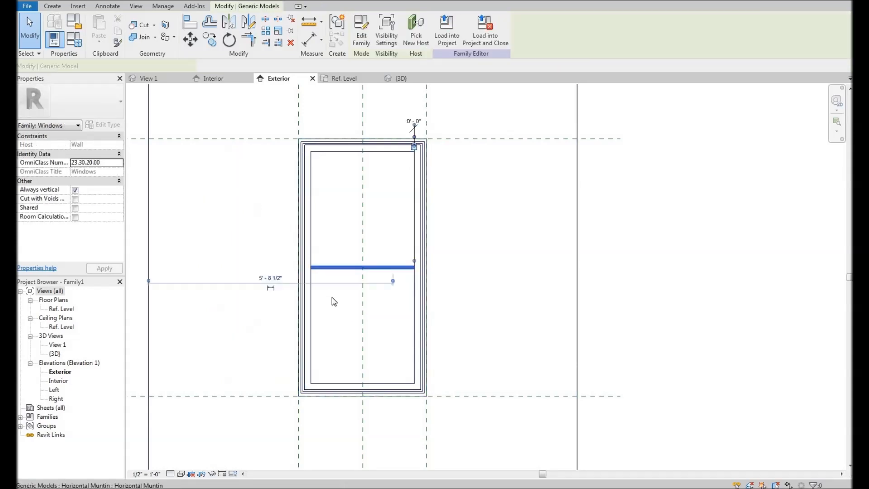
key(m)
key(v)
click(331, 298)
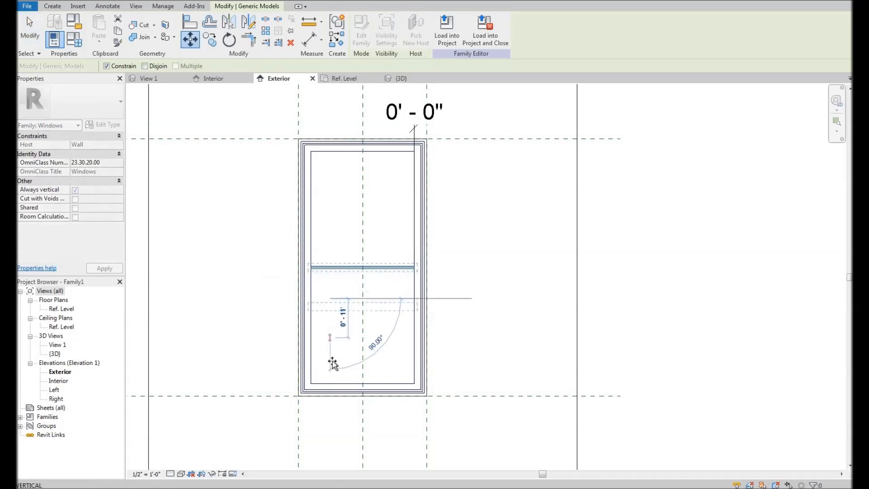
click(330, 359)
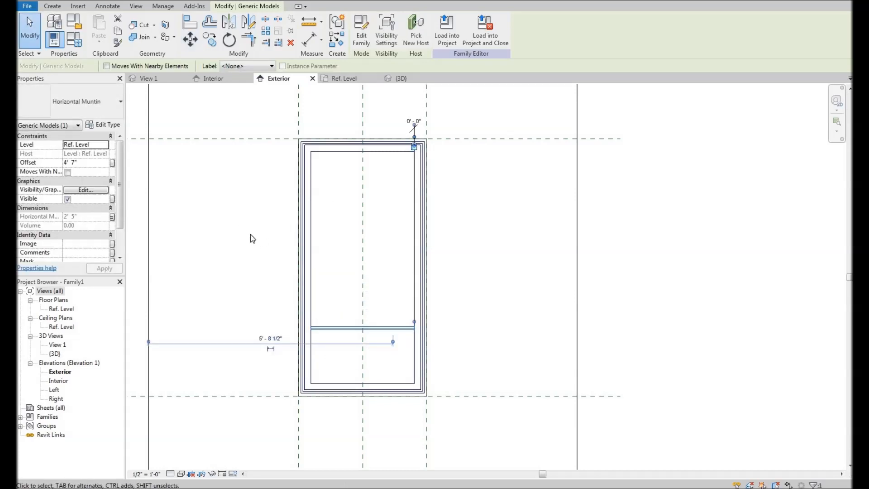
- Array the horizontal muntin upward as a grouped linear array of 3, with the second copy about 9" above the first
click(266, 31)
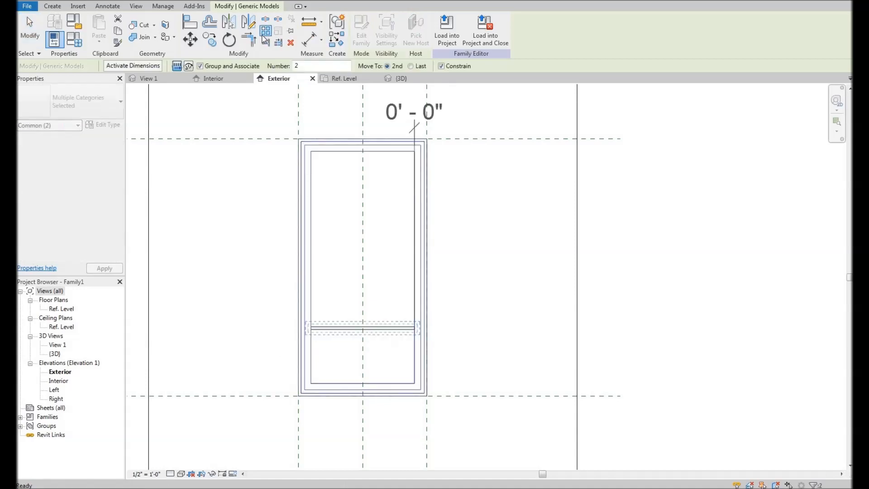
double_click(299, 66)
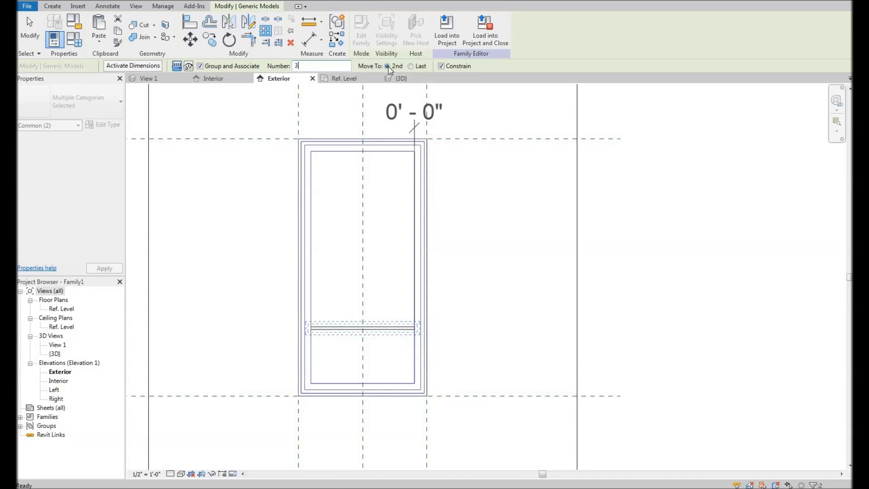
click(335, 330)
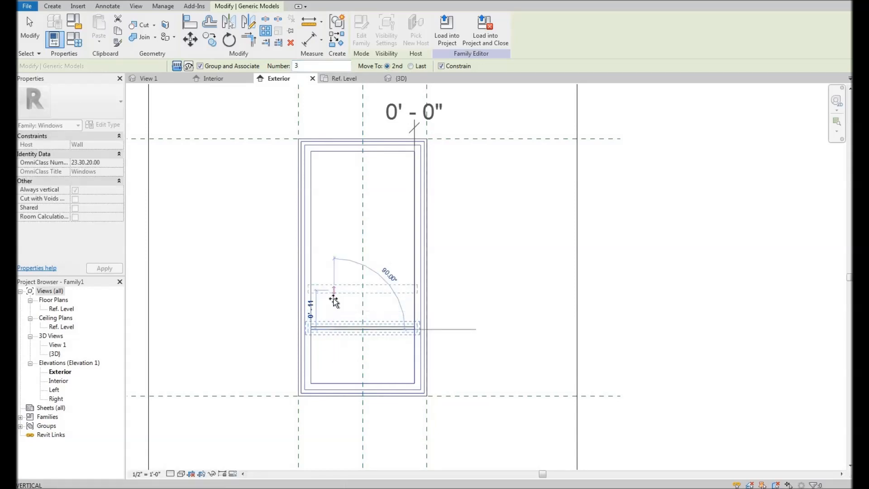
click(302, 295)
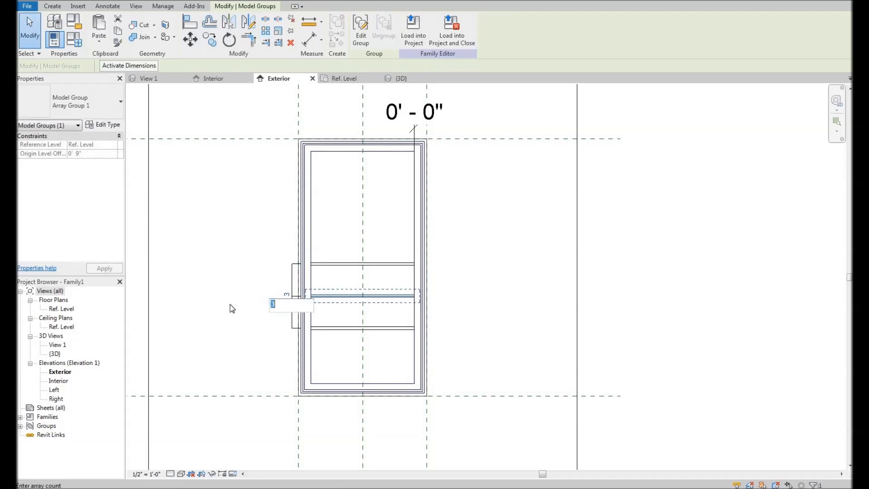
- Set the muntin array count to 5 and deselect the array
text(5')
key(Return)
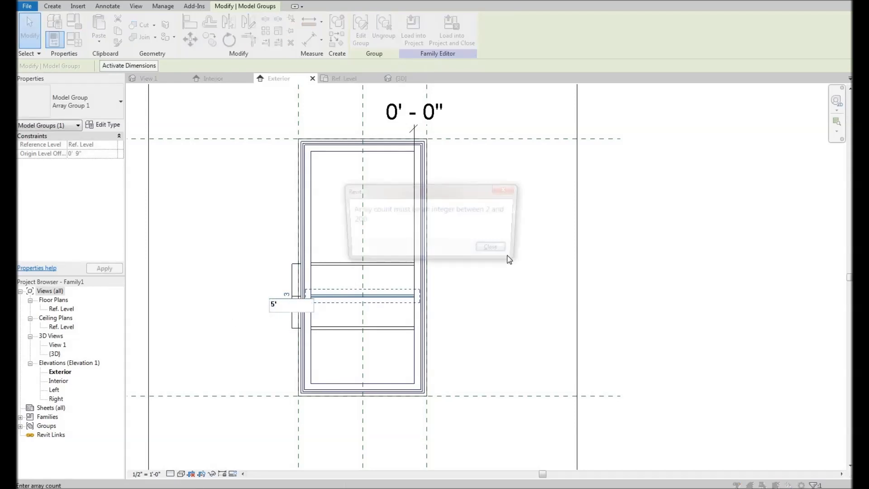
key(Return)
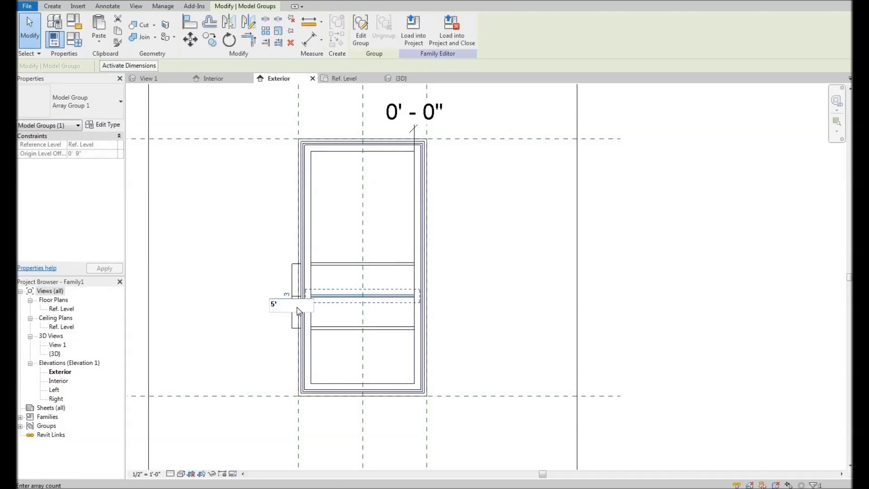
key(Return)
click(231, 266)
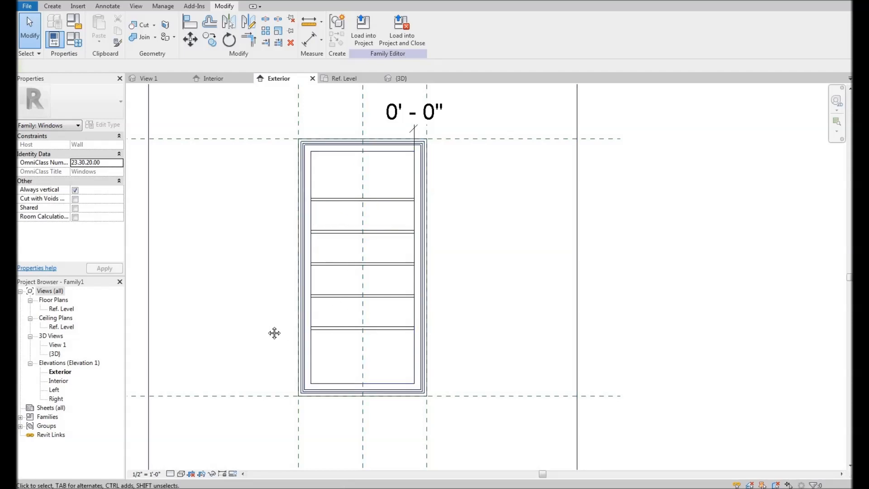
- Place an aligned dimension from the frame's inner bottom edge to the lowest horizontal muntin, outside the frame
middle_drag(337, 364, 334, 361)
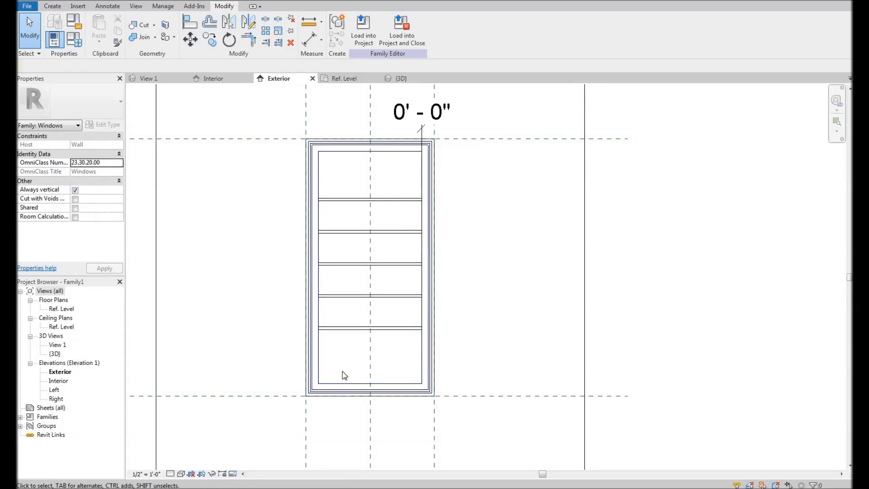
key(d)
key(i)
scroll(336, 386, up, 2)
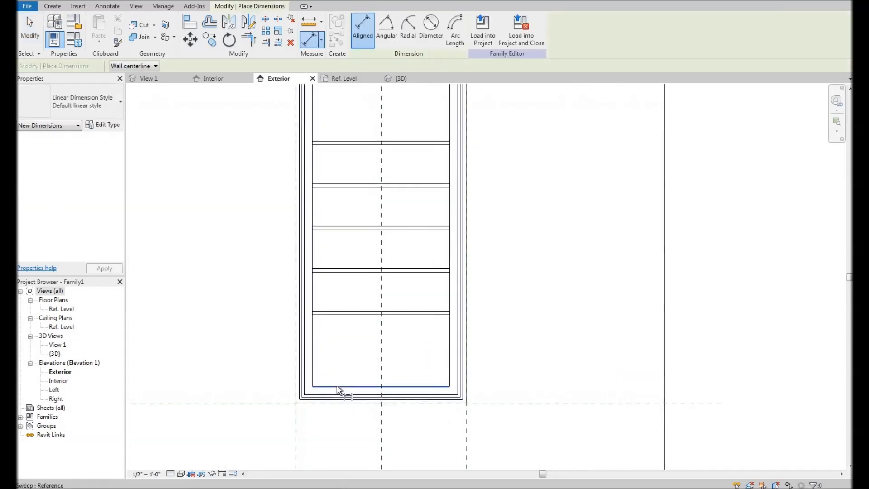
click(341, 385)
scroll(337, 307, up, 1)
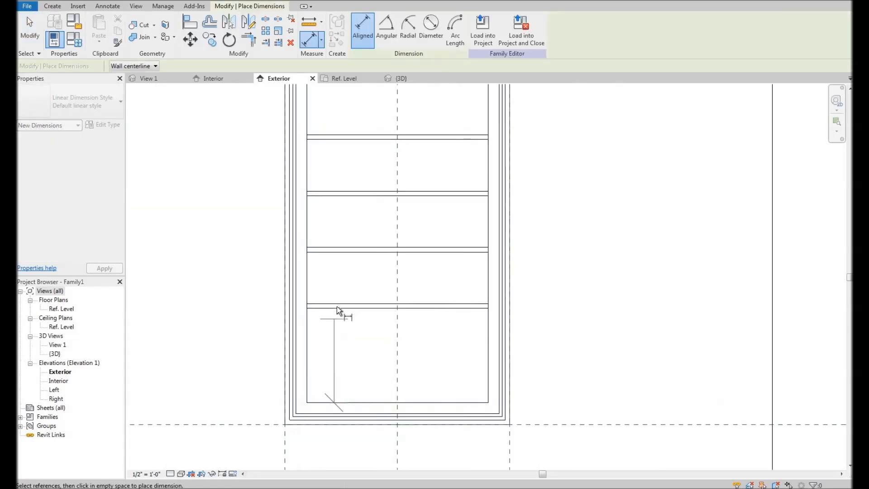
click(345, 337)
scroll(342, 351, down, 3)
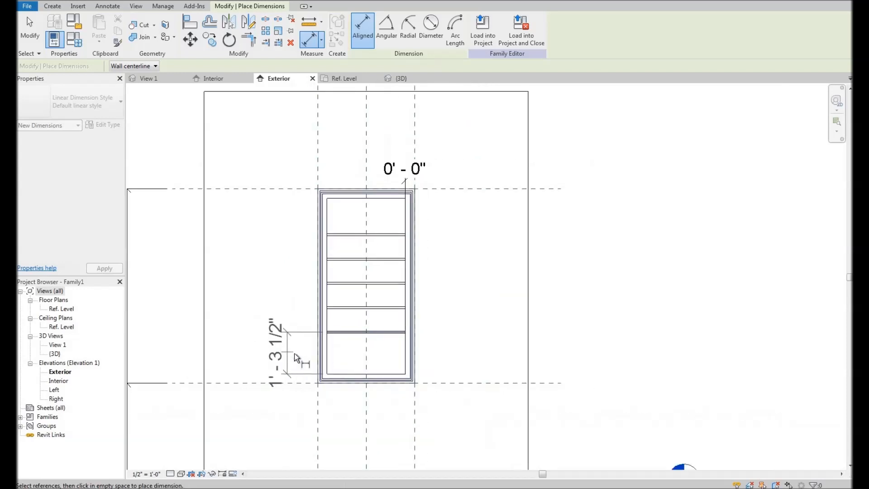
click(295, 358)
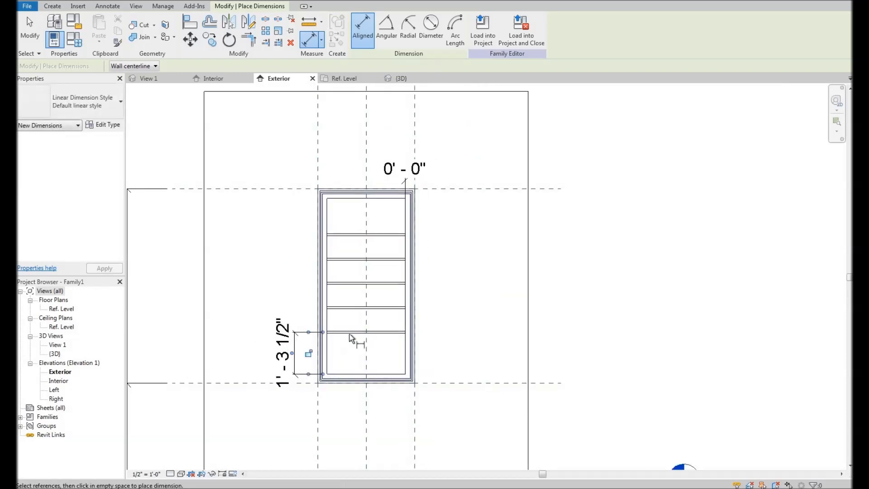
- Place an aligned dimension between the two lowest horizontal muntins, beside the frame, and leave the dimension command
scroll(357, 335, up, 3)
middle_drag(373, 346, 393, 348)
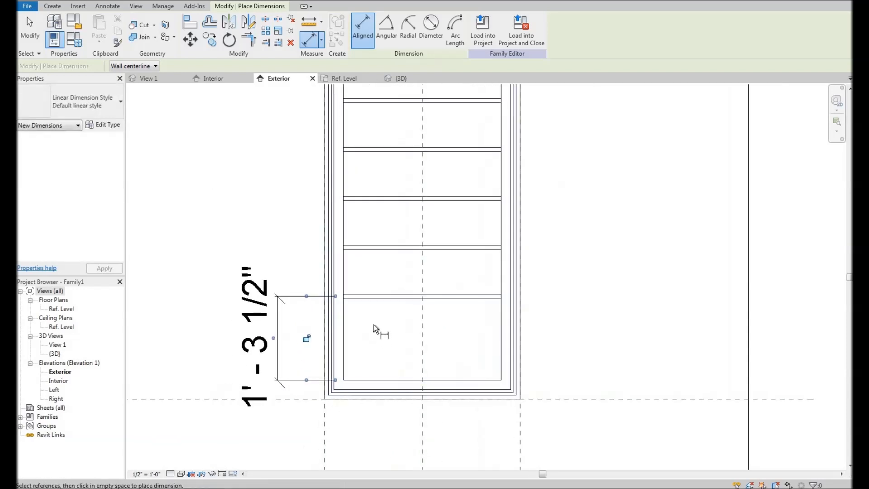
click(385, 296)
click(385, 249)
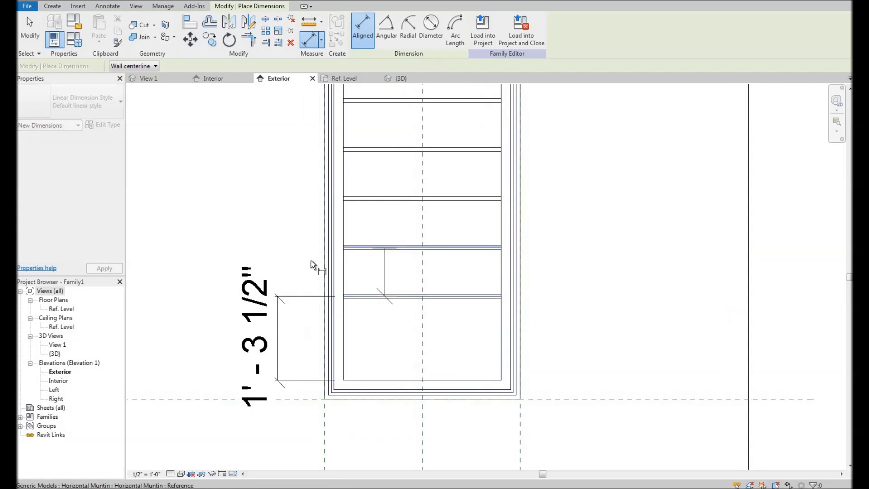
click(602, 271)
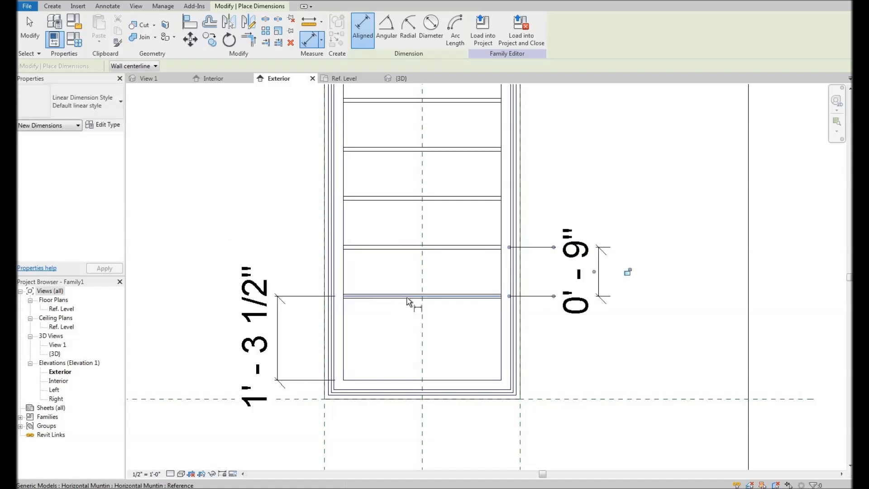
click(377, 296)
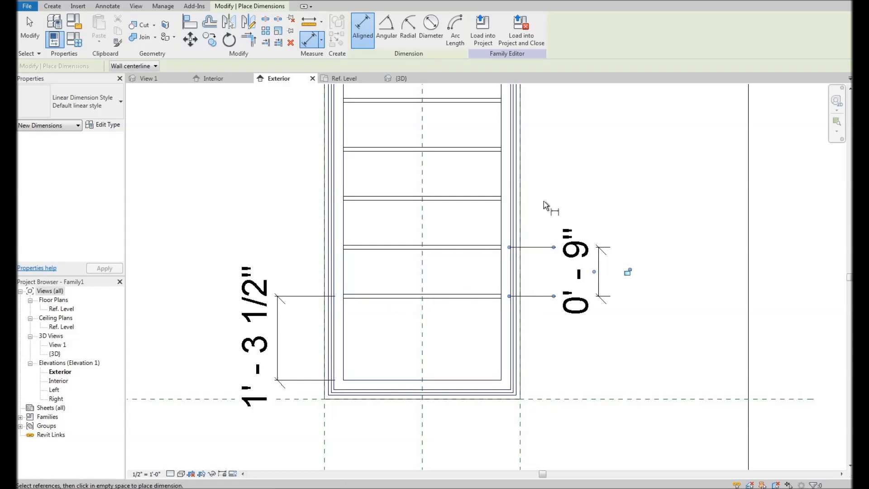
scroll(533, 190, down, 1)
middle_drag(533, 190, 492, 219)
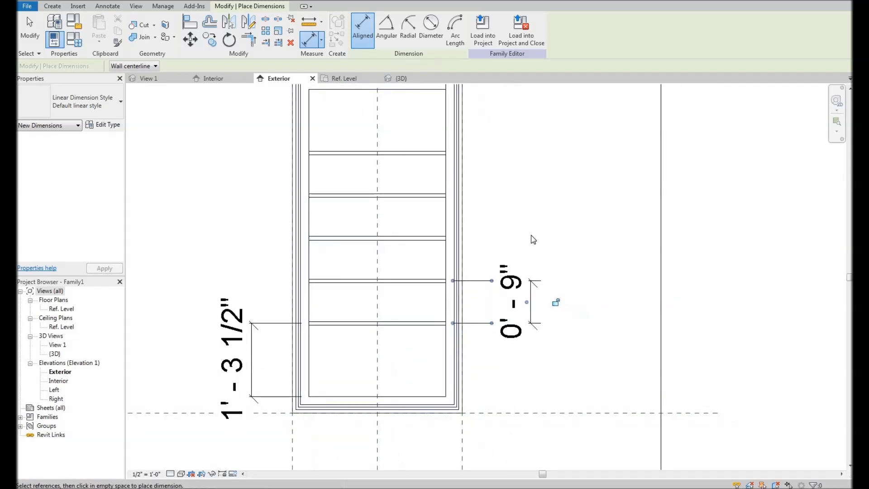
right_click(518, 228)
click(534, 235)
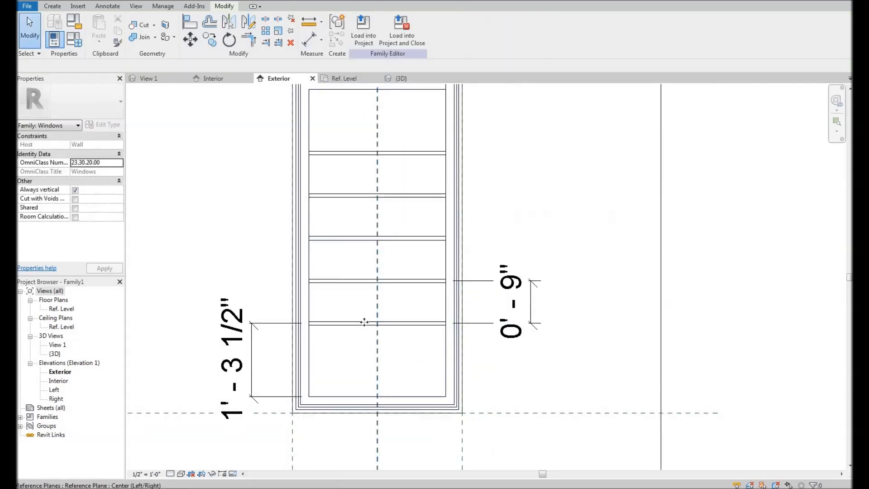
- Label the muntin array with a new instance family parameter named Horizontal Muntin Number, grouped under Graphics
click(362, 323)
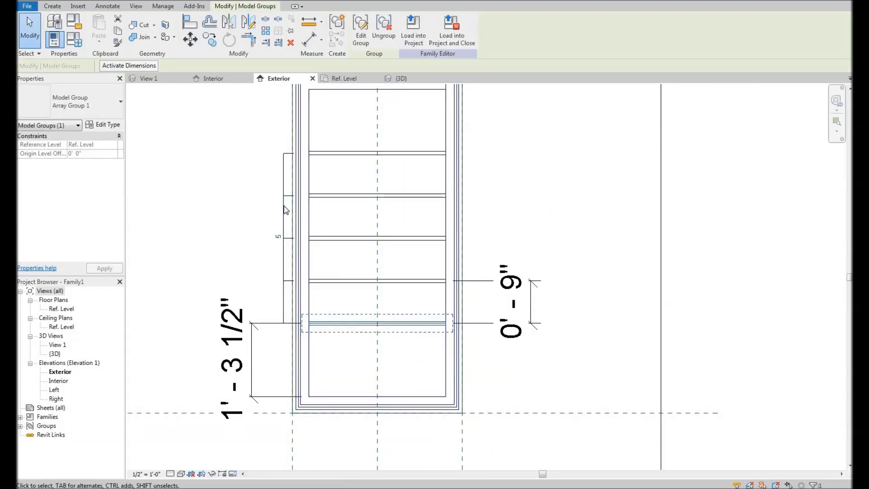
click(284, 257)
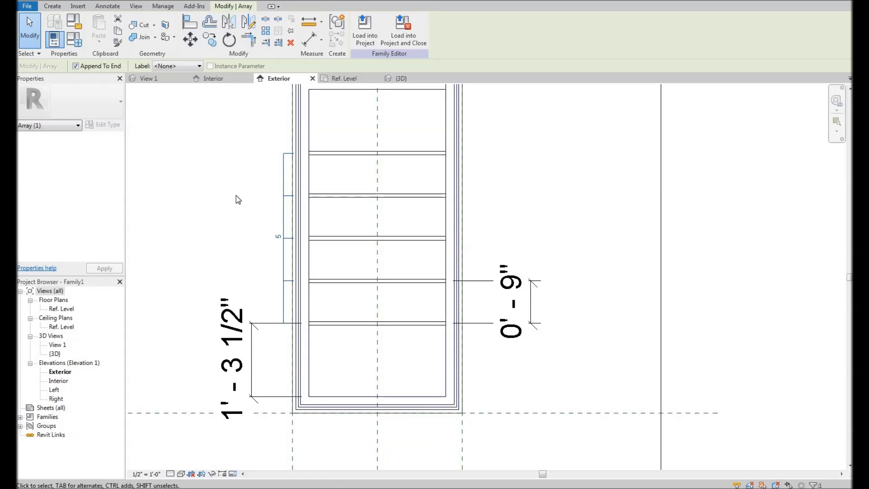
middle_drag(285, 195, 284, 195)
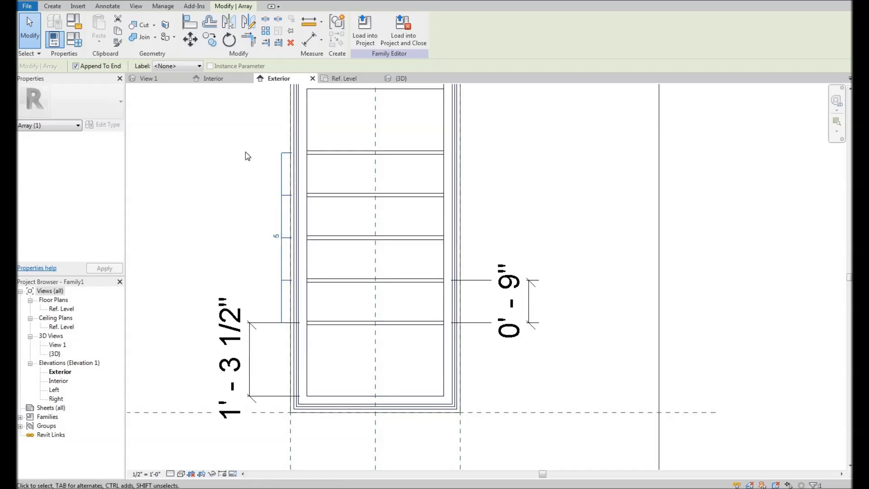
click(179, 66)
click(179, 84)
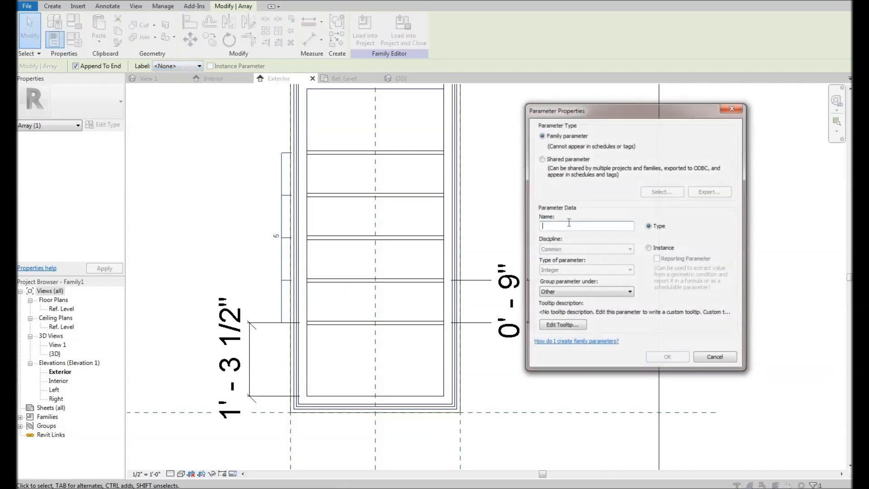
text(Horizontal Muntin)
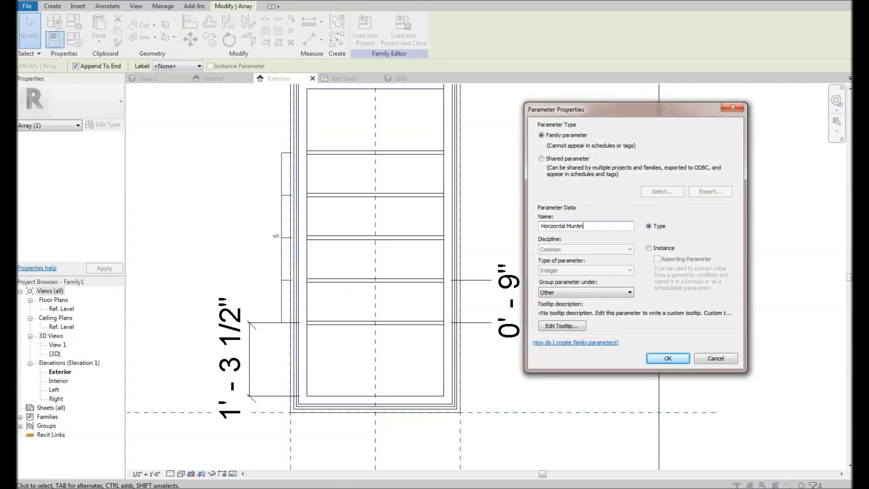
text( Number)
click(650, 248)
click(612, 294)
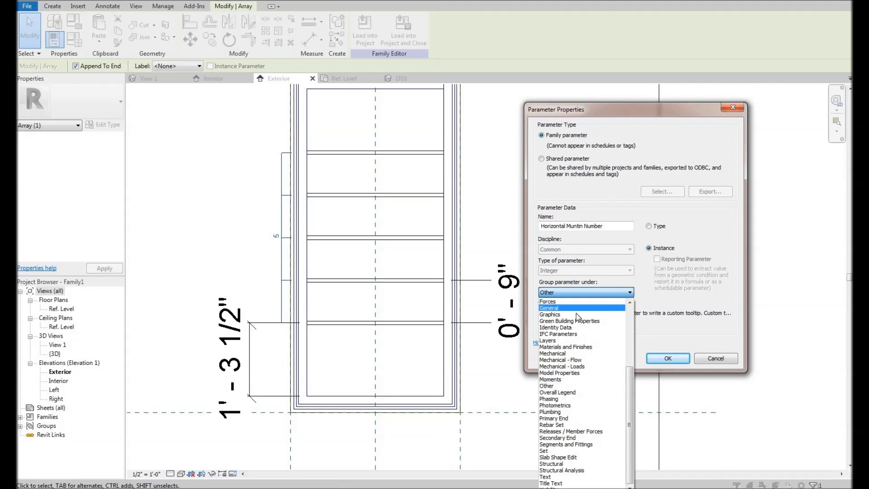
click(614, 313)
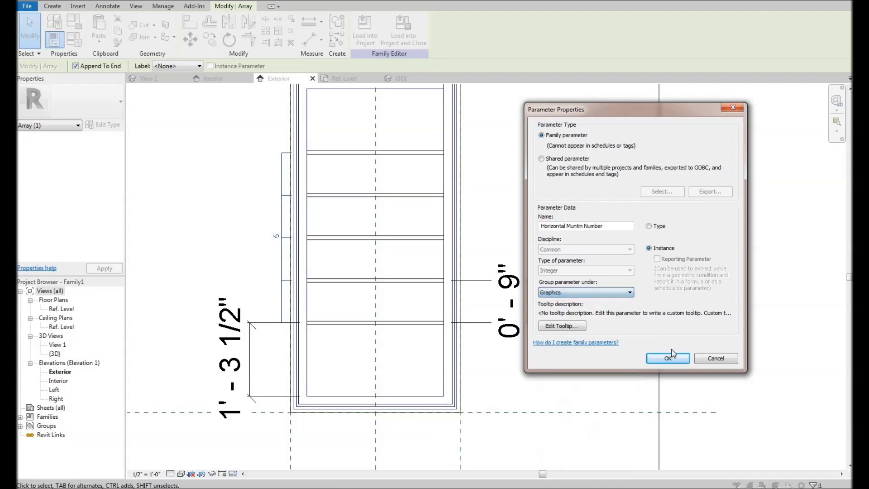
click(668, 358)
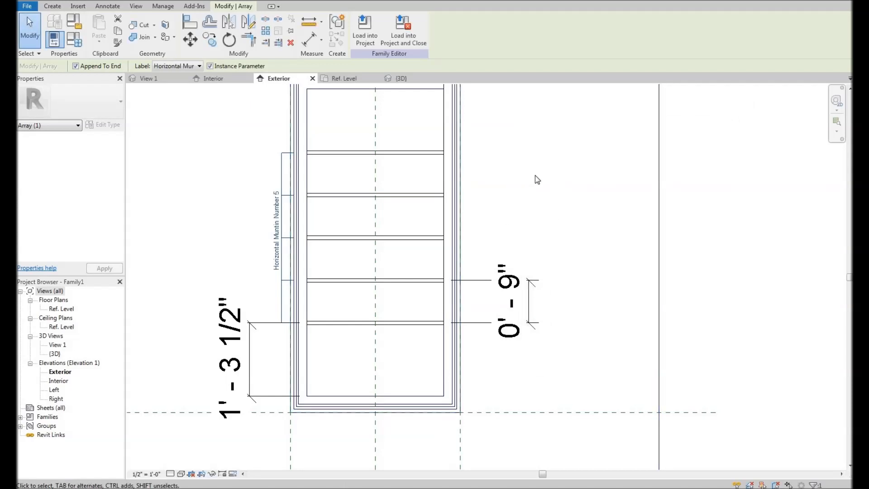
- Set the Horizontal Muntin Number parameter to 6 in the family types and apply it
click(245, 219)
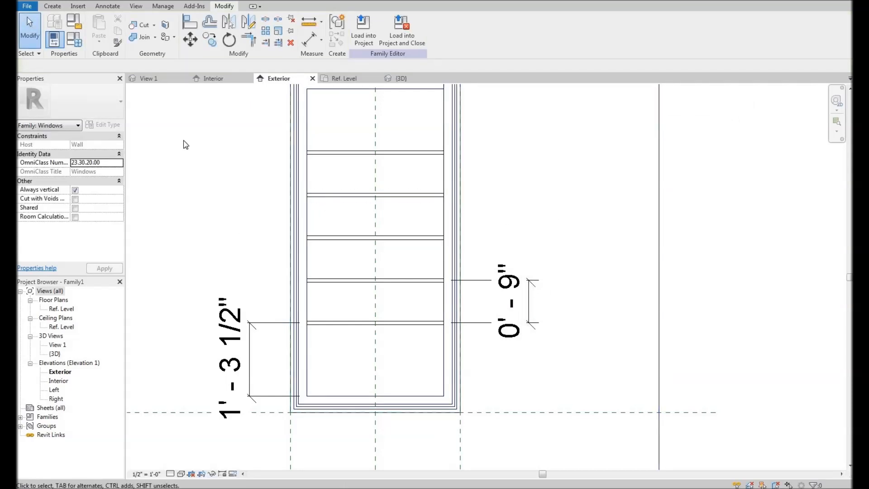
click(55, 40)
click(74, 41)
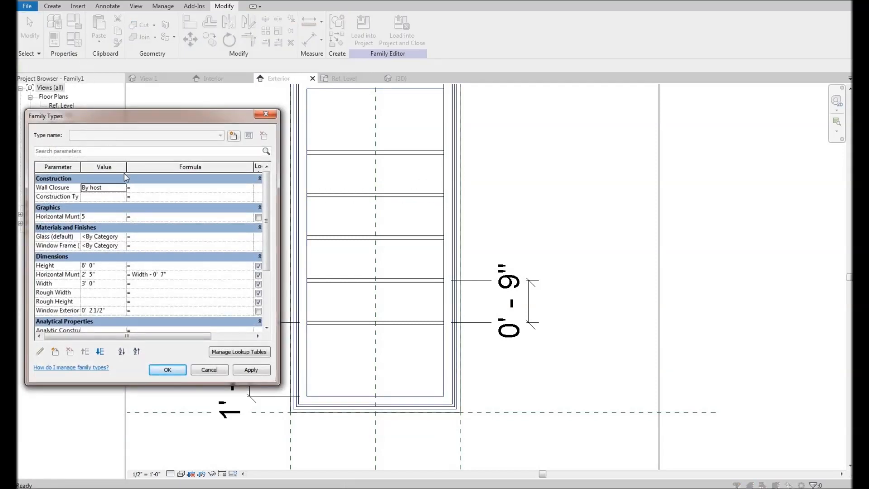
drag(158, 116, 172, 103)
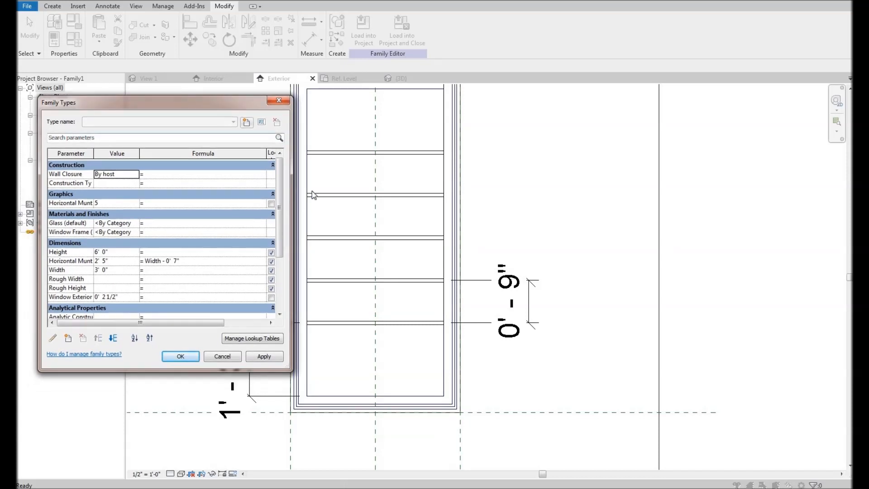
click(115, 203)
click(265, 357)
click(136, 202)
click(264, 357)
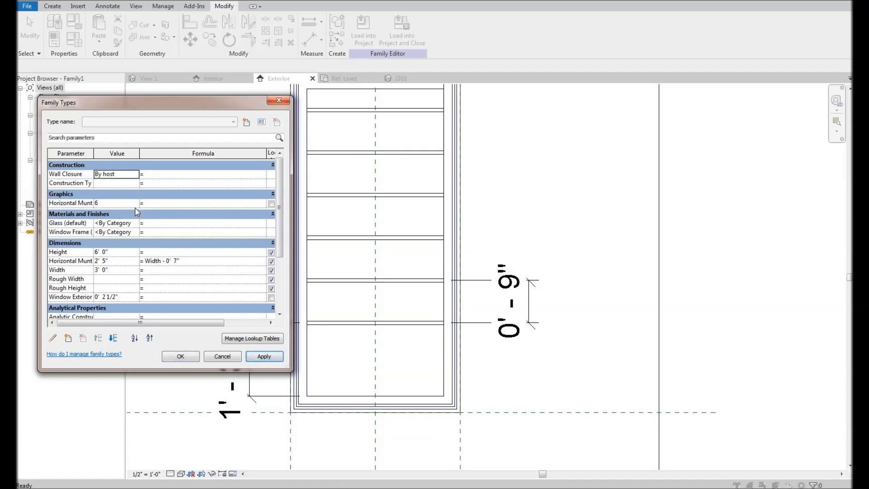
- Set the Horizontal Muntin Number parameter to 4, apply it and close the family types
click(137, 206)
click(267, 360)
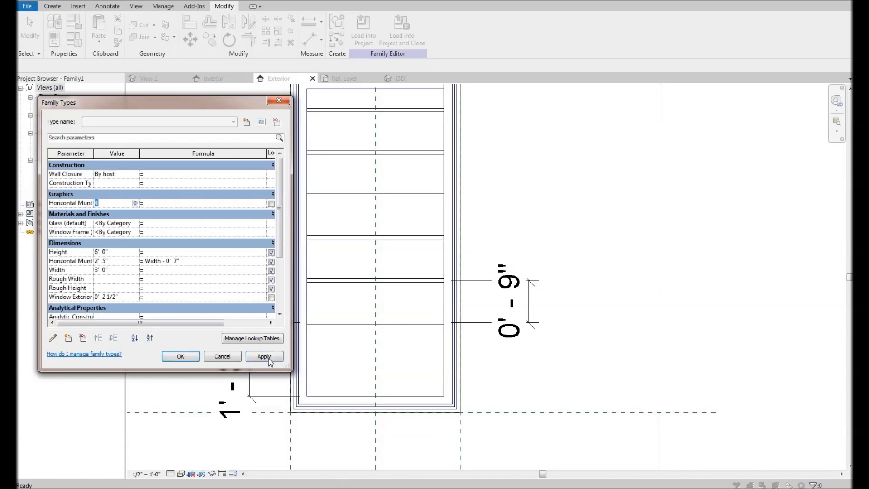
click(180, 357)
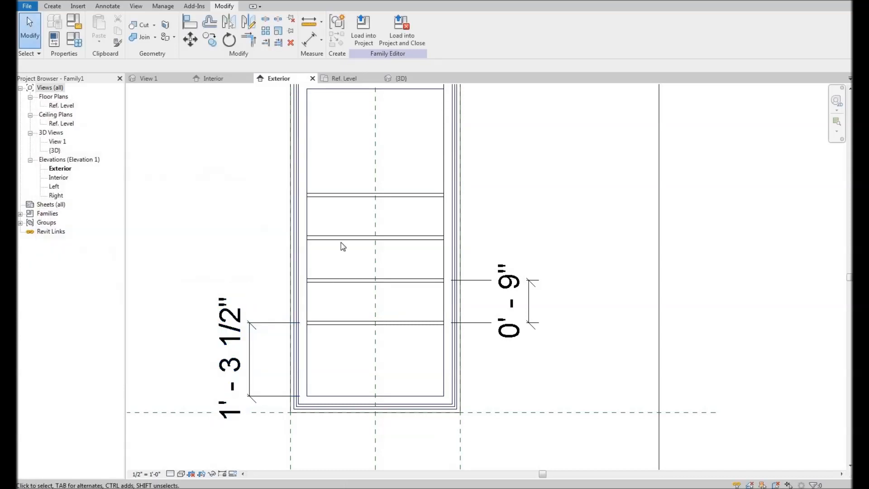
- Label the dimension below the lowest muntin with a new instance family parameter named Horizontal Muntin Spacing, grouped under Dimensions
scroll(325, 200, down, 3)
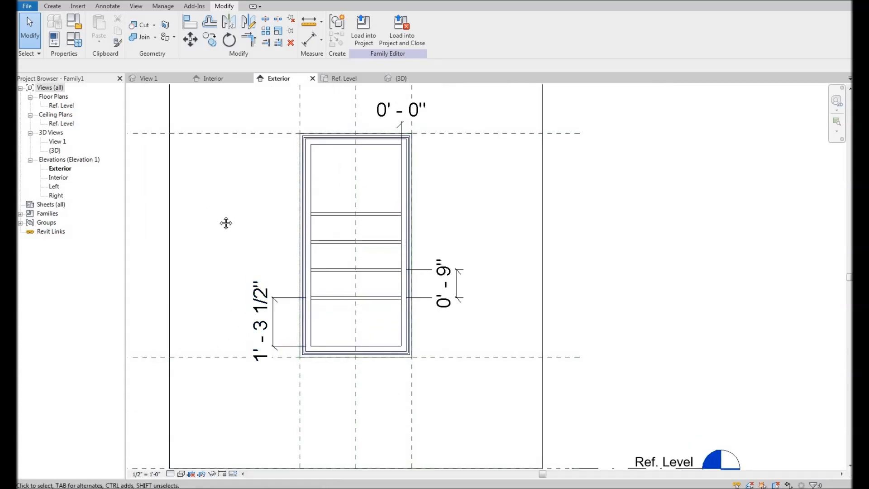
middle_drag(368, 230, 374, 245)
middle_drag(289, 315, 302, 314)
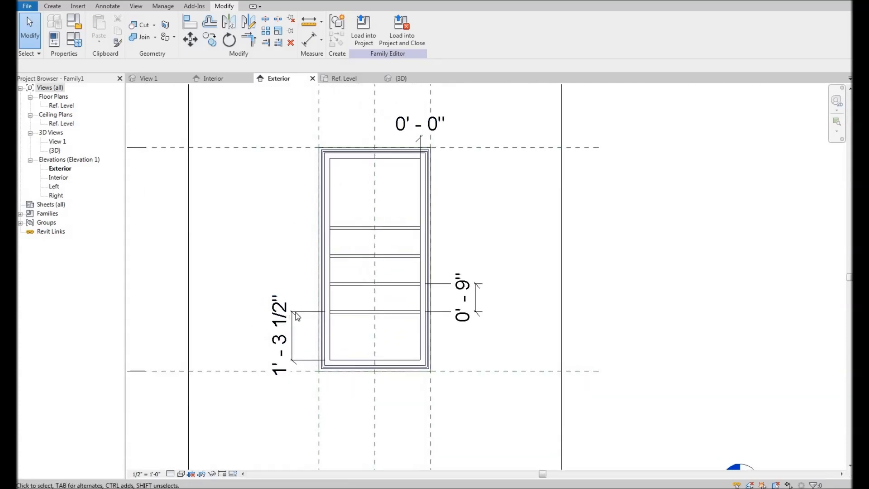
click(289, 326)
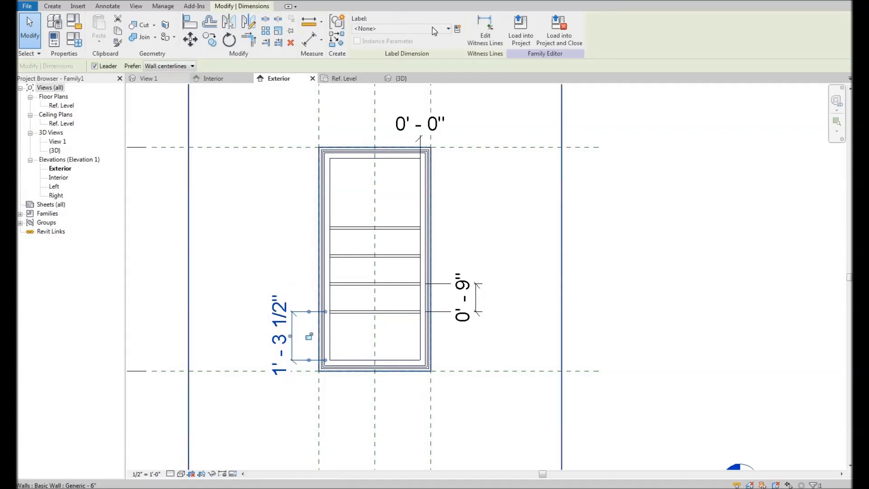
click(443, 29)
click(459, 29)
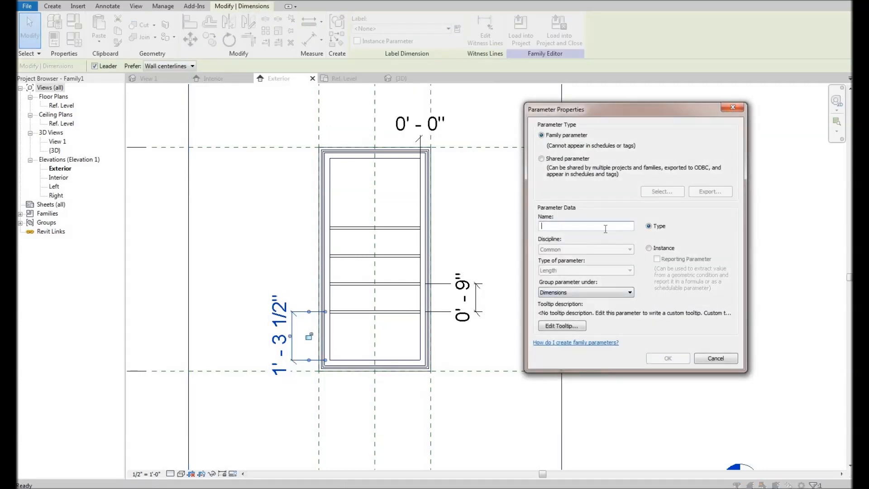
click(650, 248)
click(601, 227)
text(Horizontal Muntin Spacing)
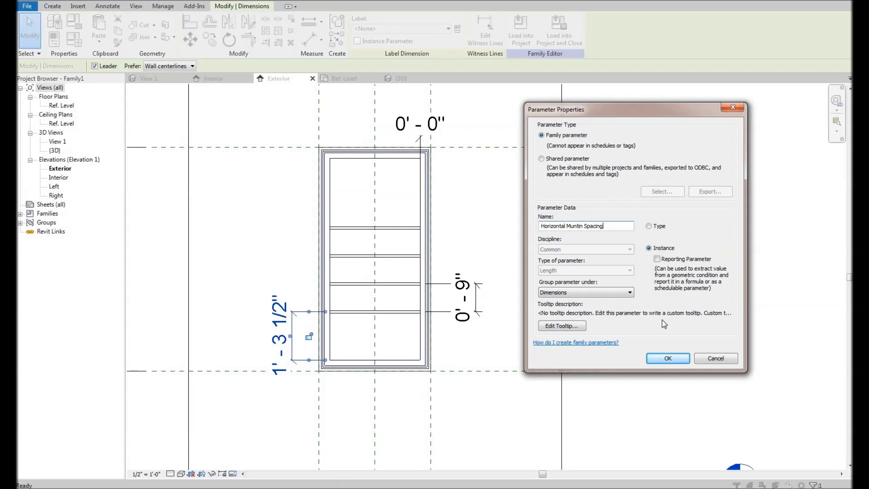
click(666, 356)
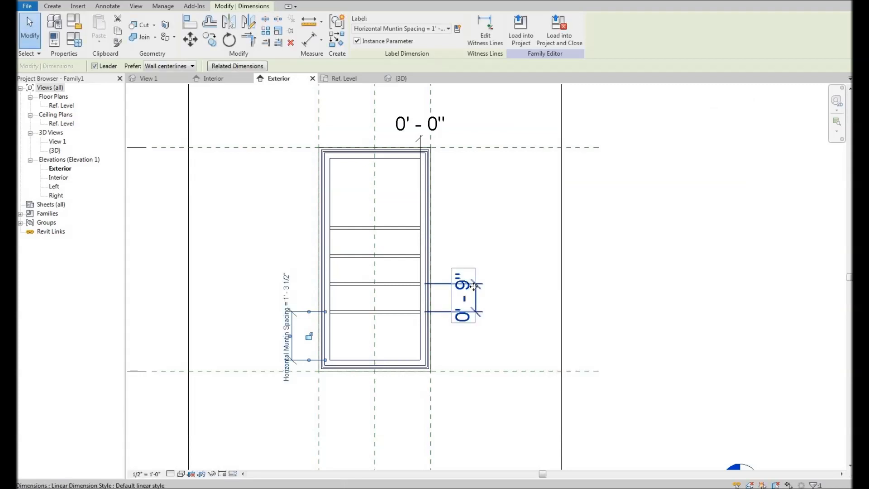
- Label the dimension between the two lowest muntins with the Horizontal Muntin Spacing parameter, accept the constraint warning and deselect it
click(479, 289)
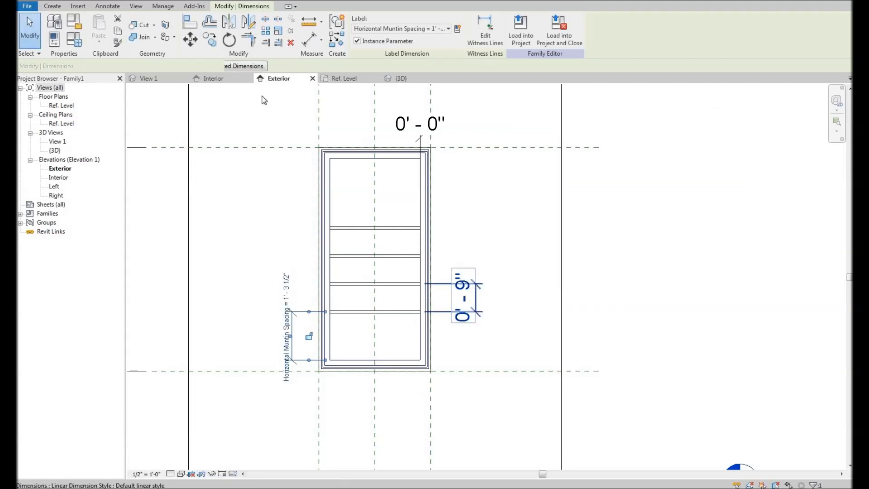
click(409, 29)
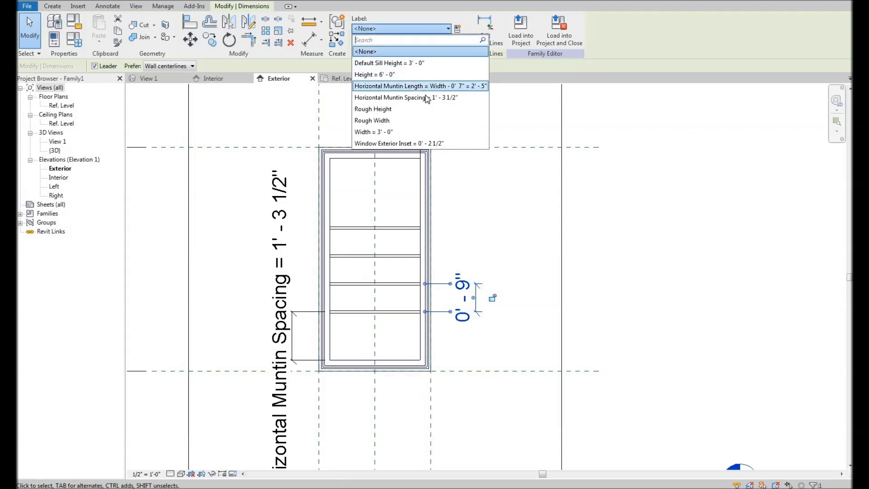
key(Return)
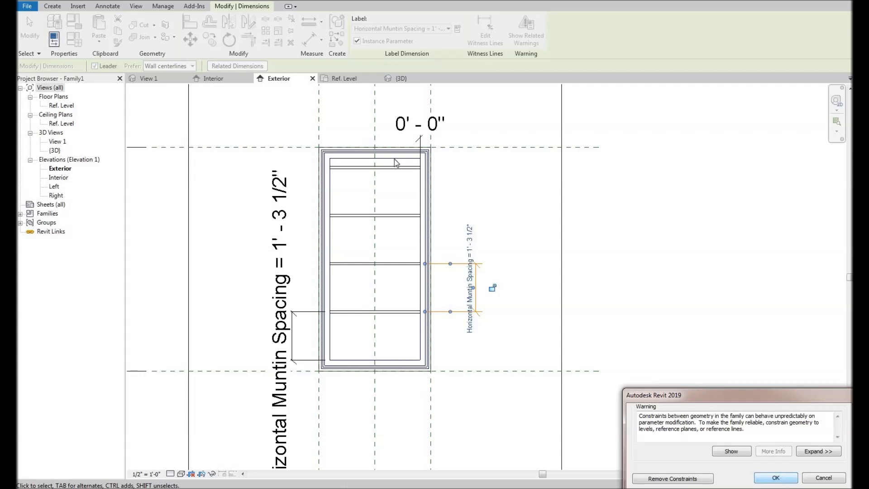
key(Return)
middle_drag(395, 257, 397, 291)
scroll(408, 288, down, 2)
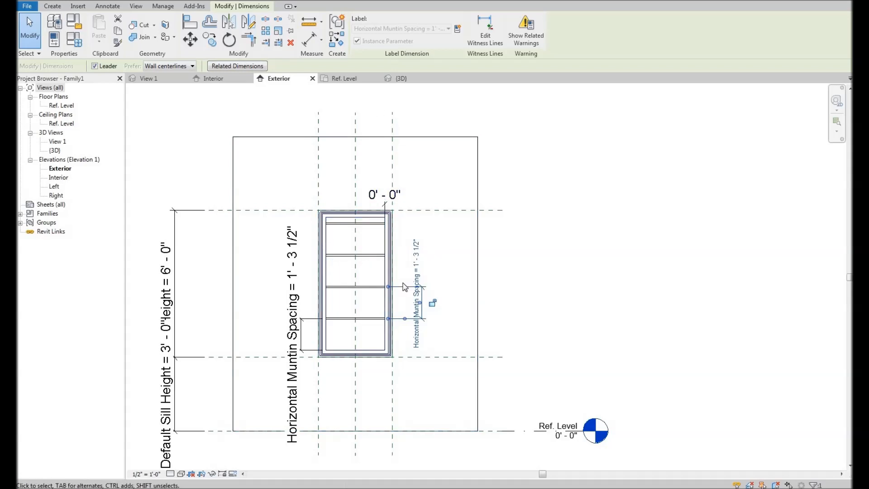
middle_drag(403, 283, 408, 290)
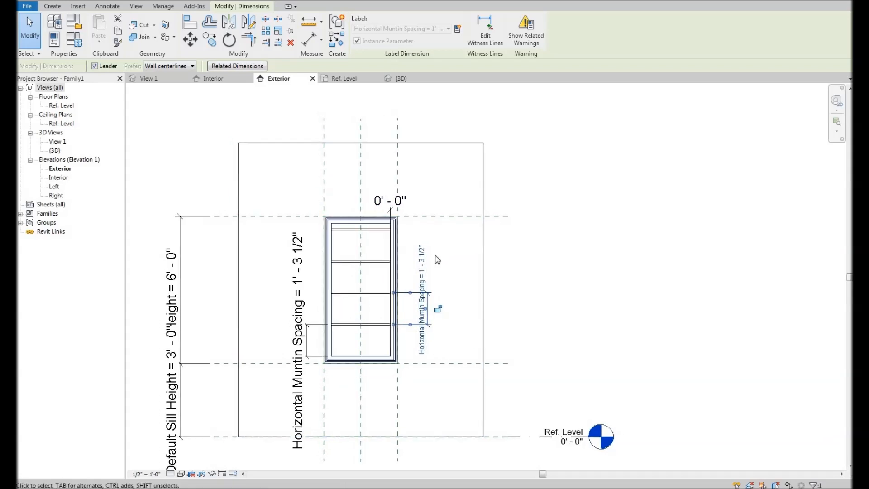
middle_drag(453, 278, 461, 275)
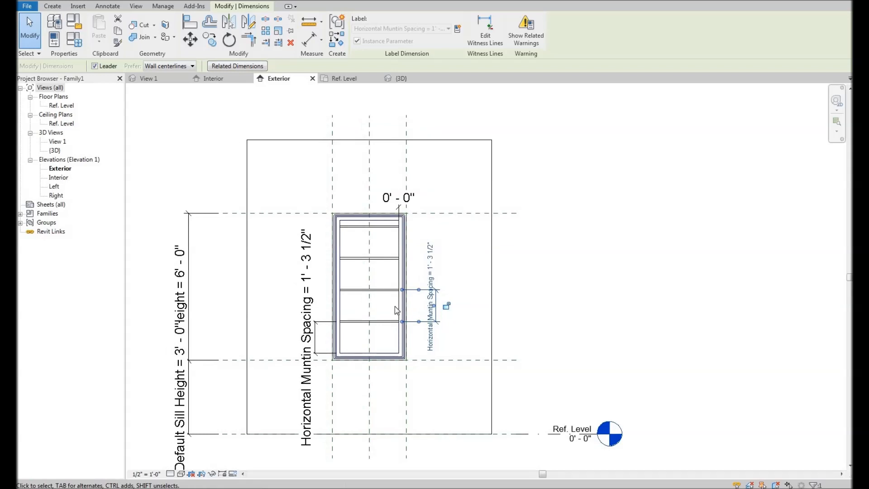
click(438, 328)
- In the family types, give Horizontal Muntin Spacing the formula (Height - 0' 7") / (Horizontal Muntin Number + 1) and accept
scroll(441, 297, up, 2)
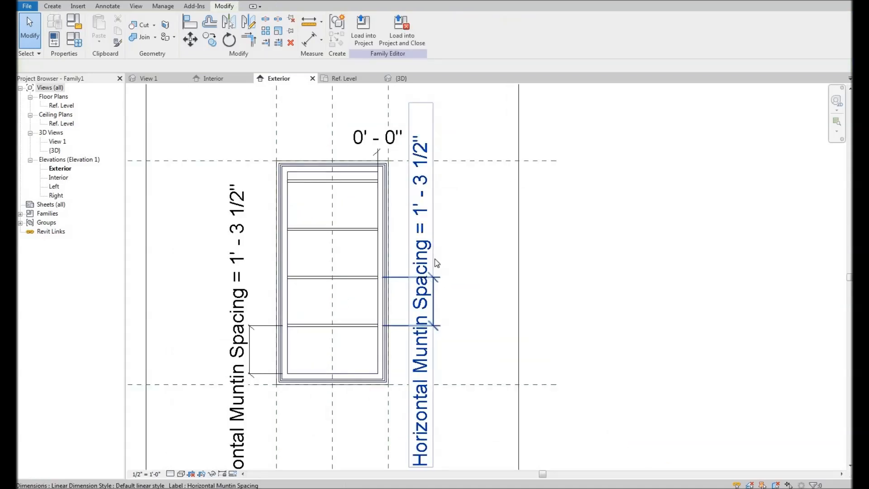
scroll(434, 273, down, 1)
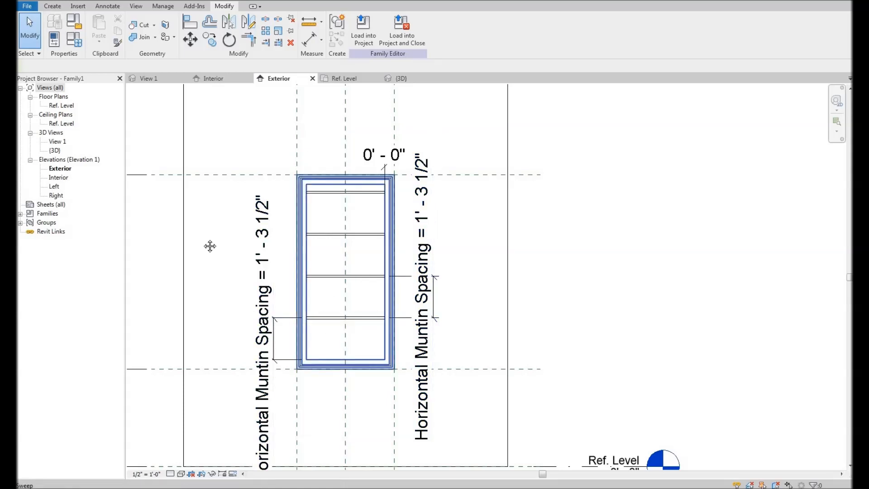
click(76, 43)
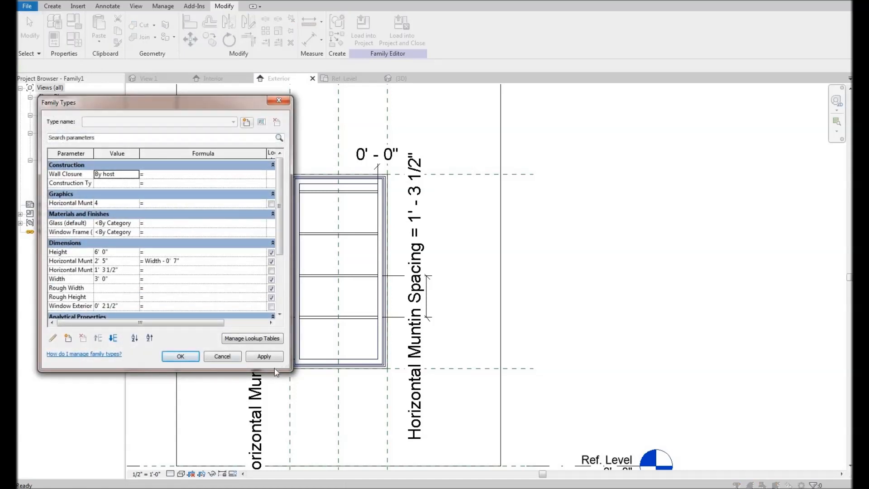
drag(270, 463, 270, 479)
drag(159, 38, 159, 36)
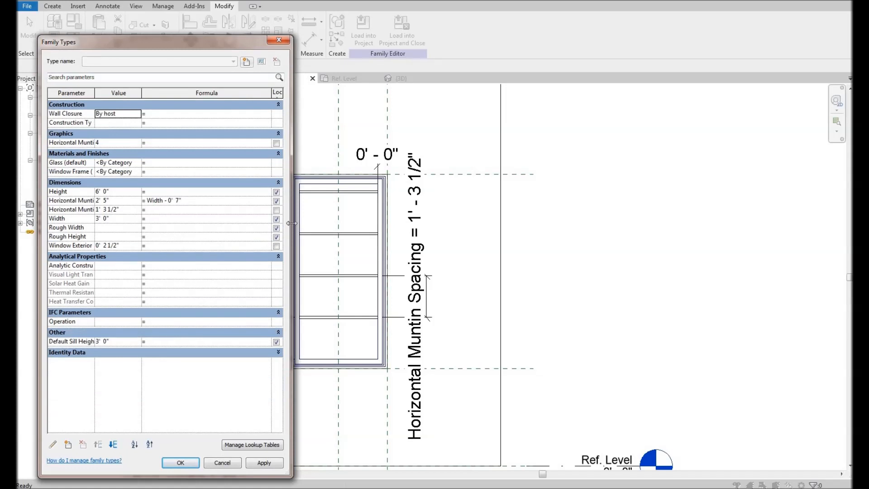
drag(504, 216, 544, 207)
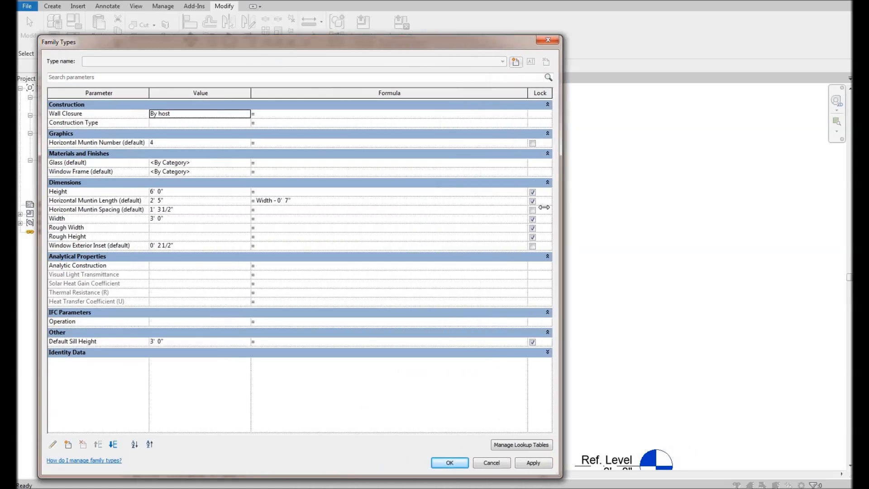
click(260, 209)
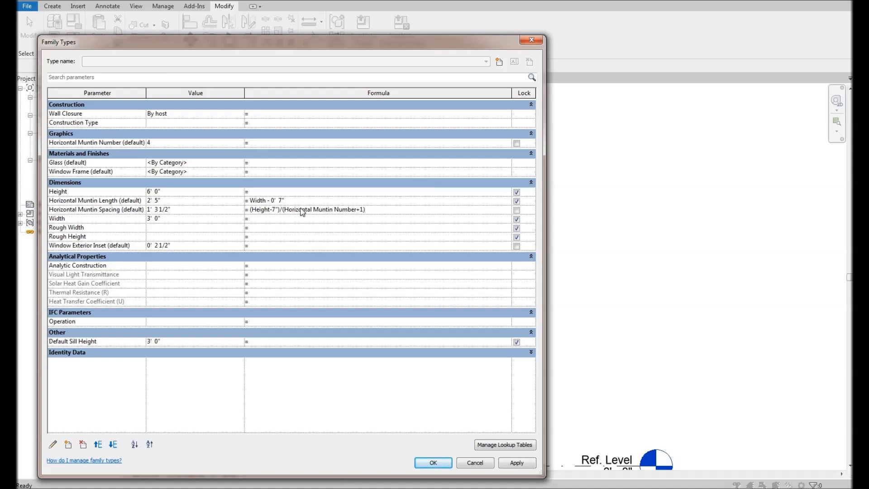
key(Tab)
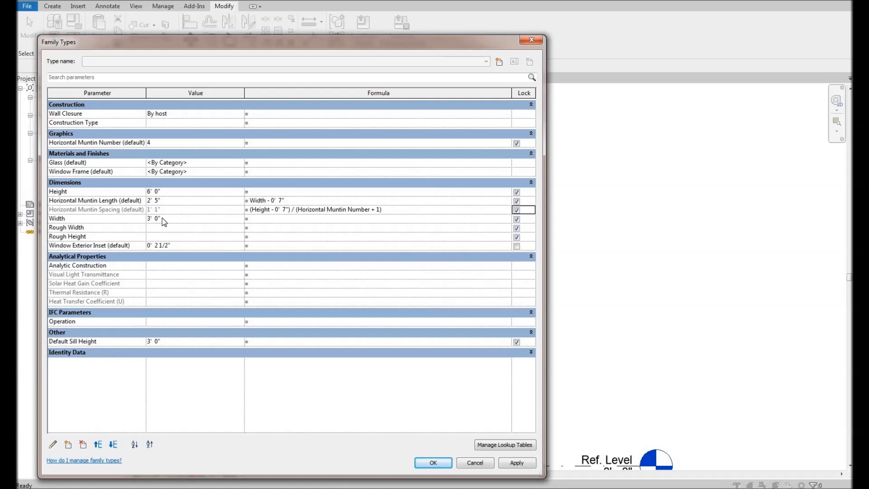
click(433, 462)
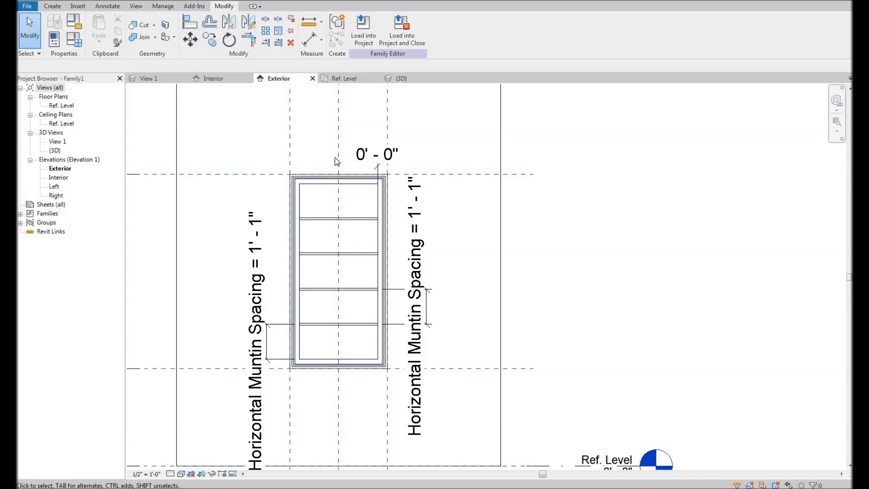
- Reopen the family types and test the array by applying a Horizontal Muntin Number of 5
middle_drag(209, 92, 183, 83)
middle_drag(260, 154, 305, 201)
scroll(305, 200, down, 2)
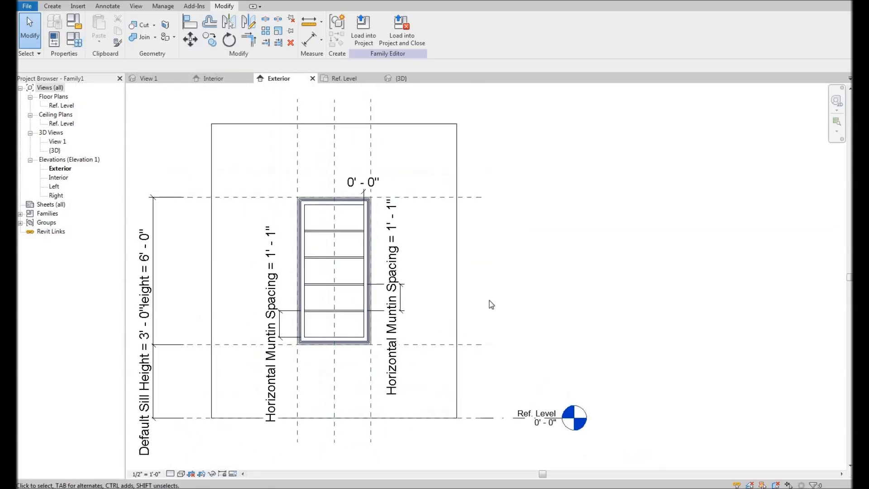
click(74, 40)
drag(544, 220, 249, 213)
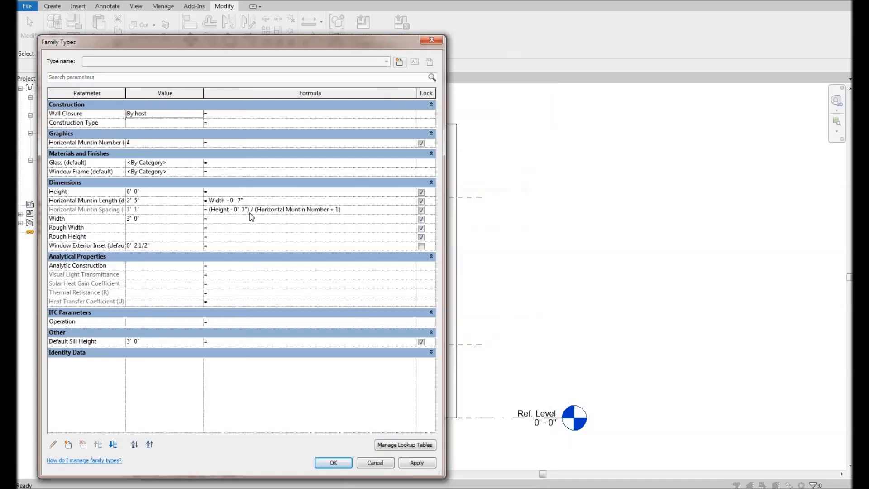
double_click(138, 142)
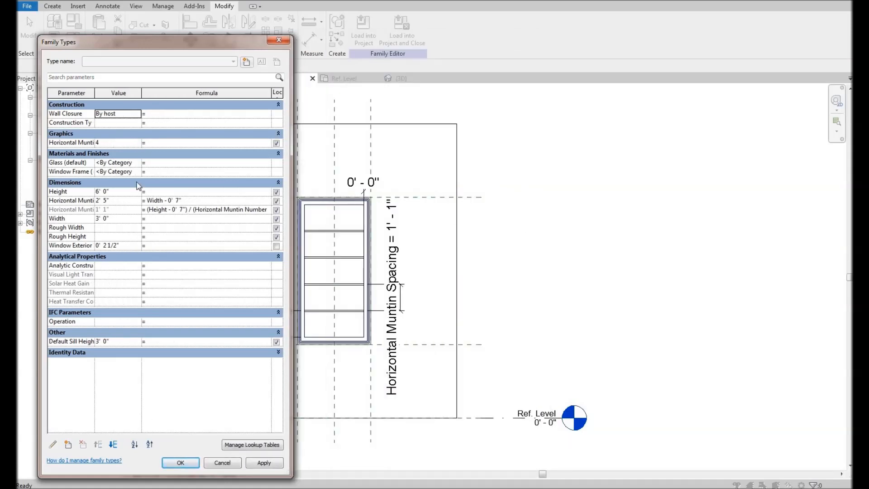
click(262, 464)
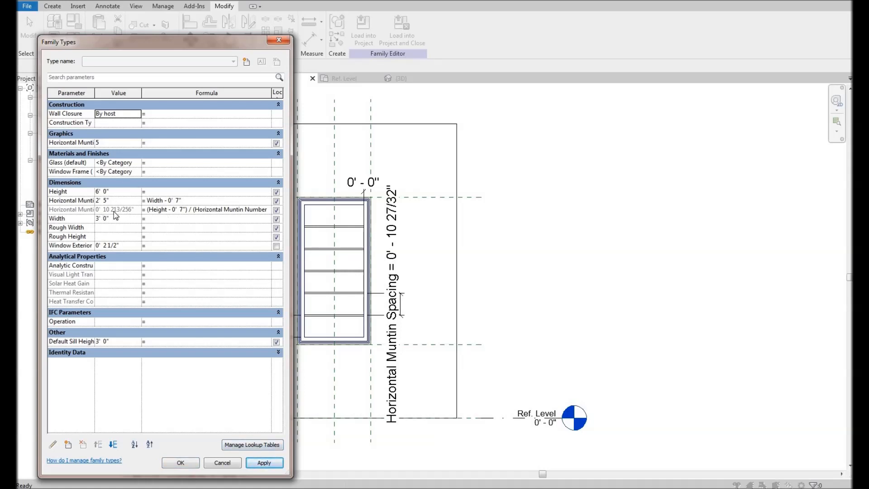
- Test the array with a Horizontal Muntin Number of 3
click(138, 144)
text(3)
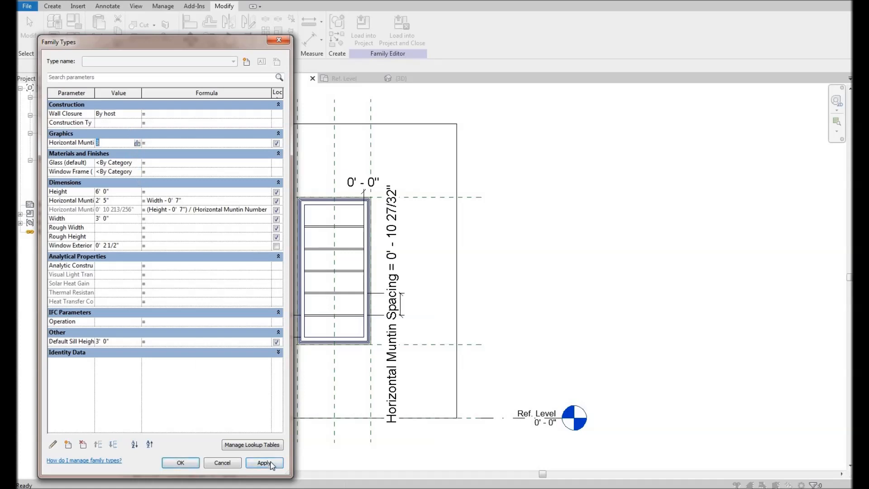
click(271, 466)
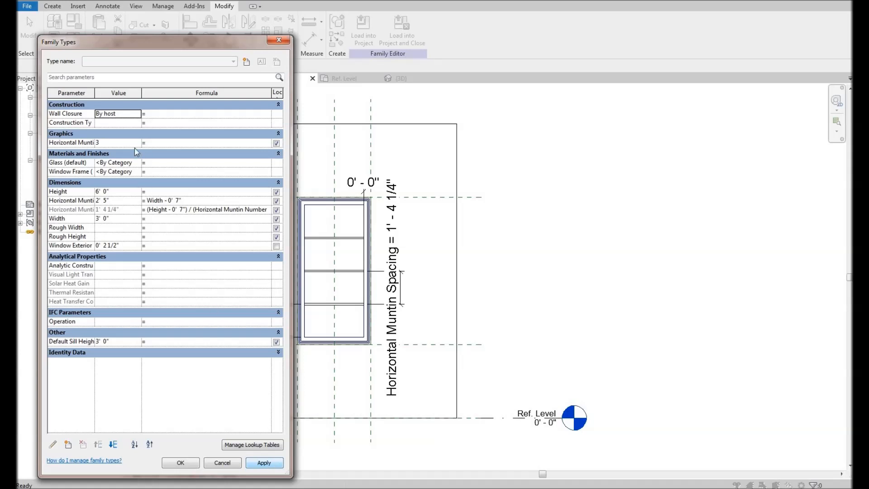
- Set the Horizontal Muntin Number to 4 and the window Height to 7' 0", and apply both values
click(136, 143)
text(4)
key(Return)
click(120, 192)
text(7)
key(Tab)
click(267, 463)
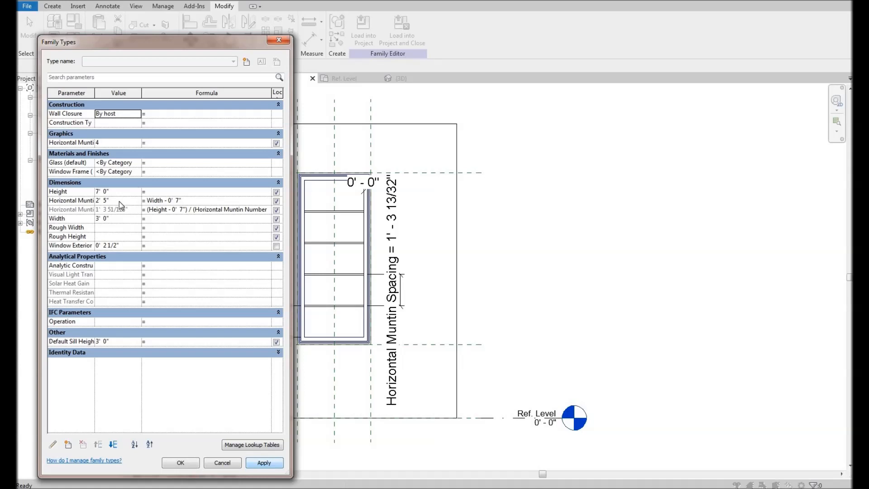
- Test the muntins with a window Width of 3' 6", apply it and close the family types
click(122, 218)
text(3' 6)
key(Tab)
drag(274, 464, 231, 460)
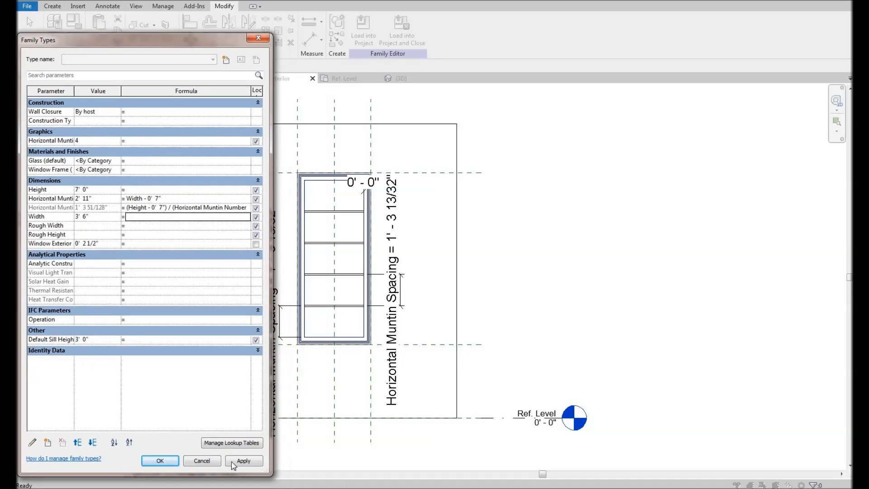
click(232, 460)
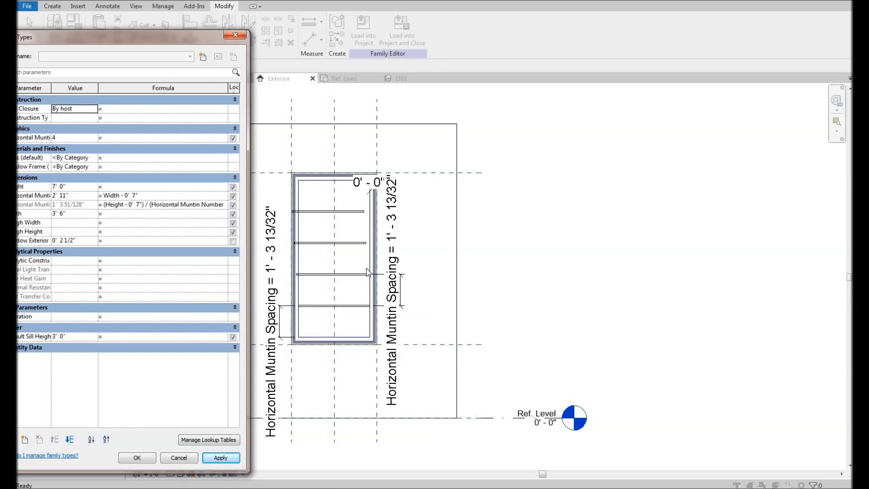
click(180, 458)
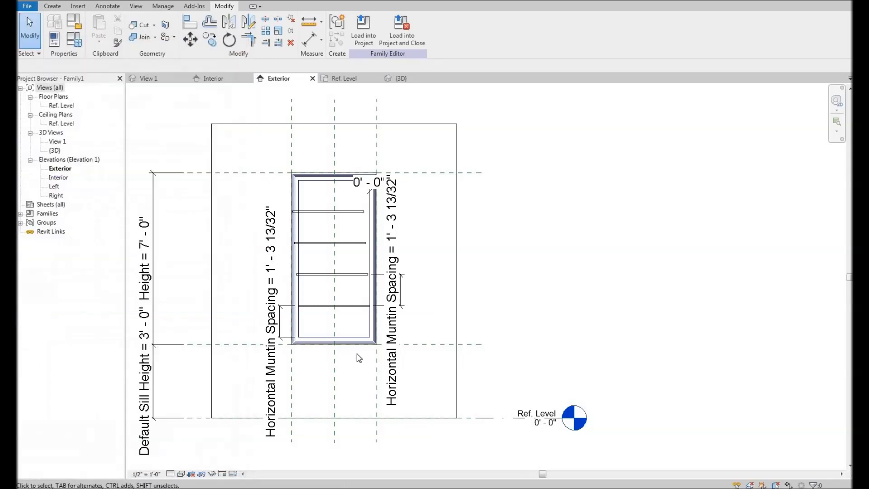
- Dimension the right end of the second-lowest horizontal muntin to the frame's inner edge, place the dimension above the window and lock it
scroll(366, 282, up, 5)
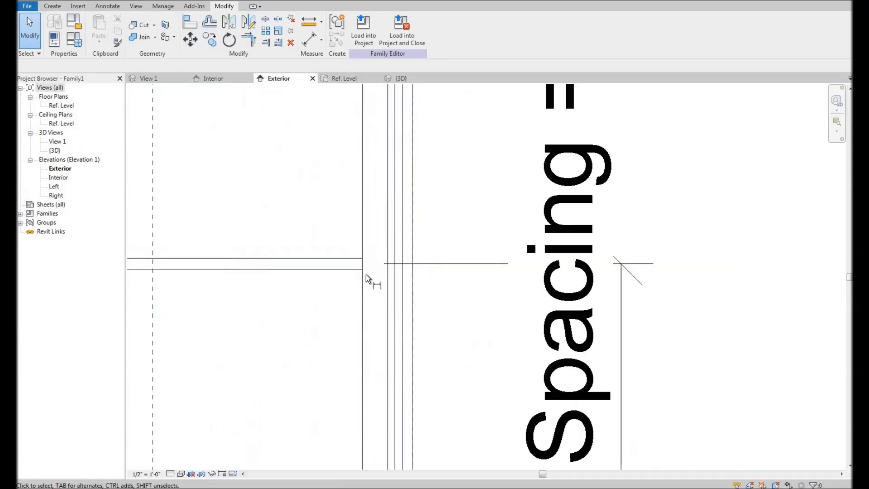
key(i)
scroll(365, 267, up, 2)
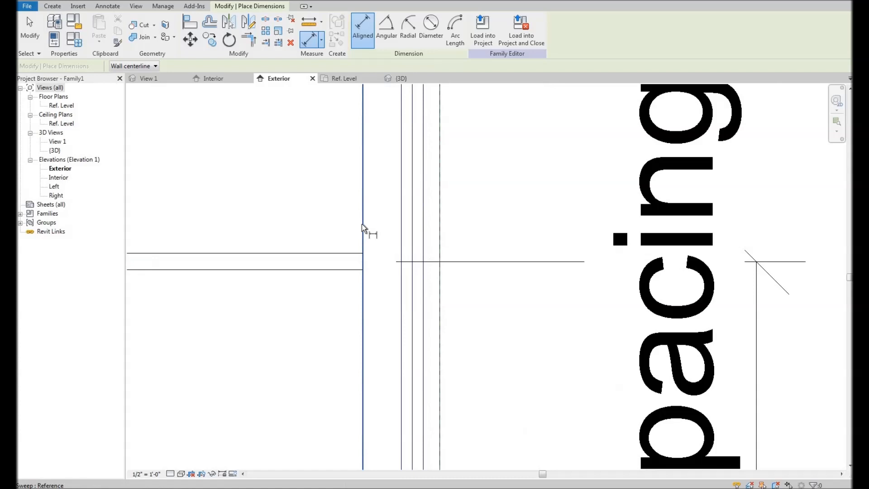
click(364, 261)
scroll(401, 234, down, 7)
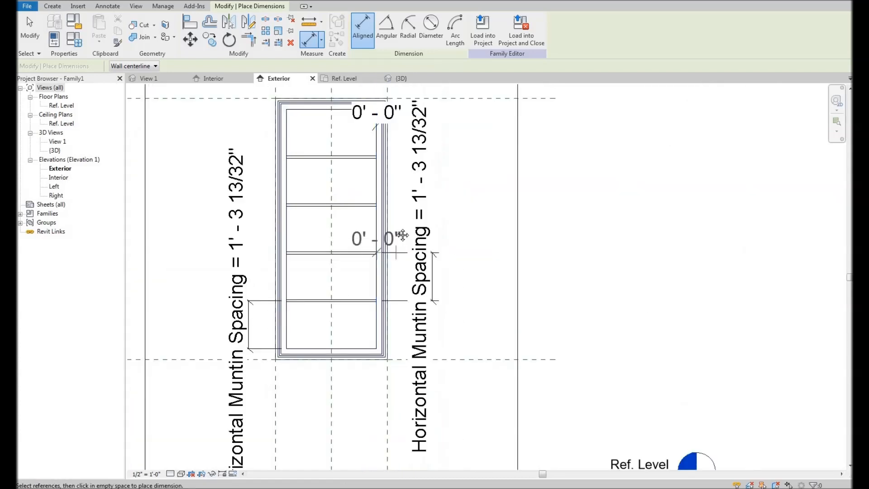
middle_drag(400, 168, 388, 238)
click(383, 174)
right_click(441, 183)
click(455, 188)
- Test the locked muntins by applying a window Width of 3' 6" in the family types, and accept the change
click(74, 40)
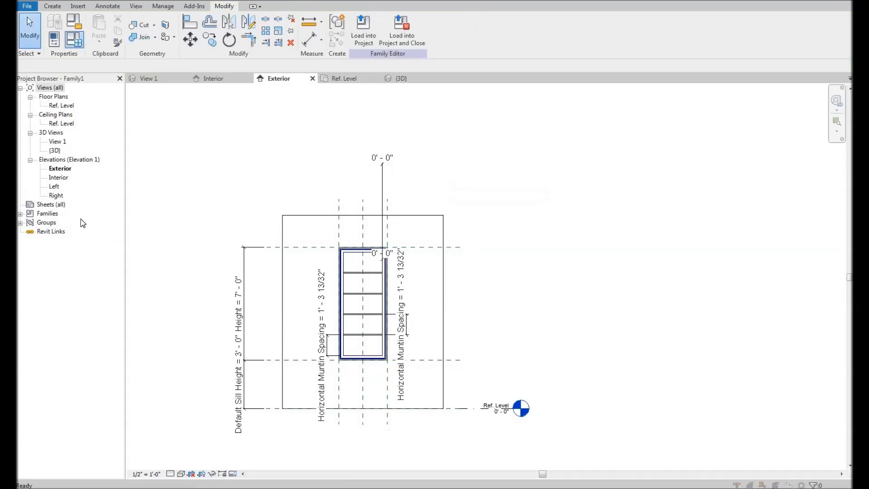
click(97, 216)
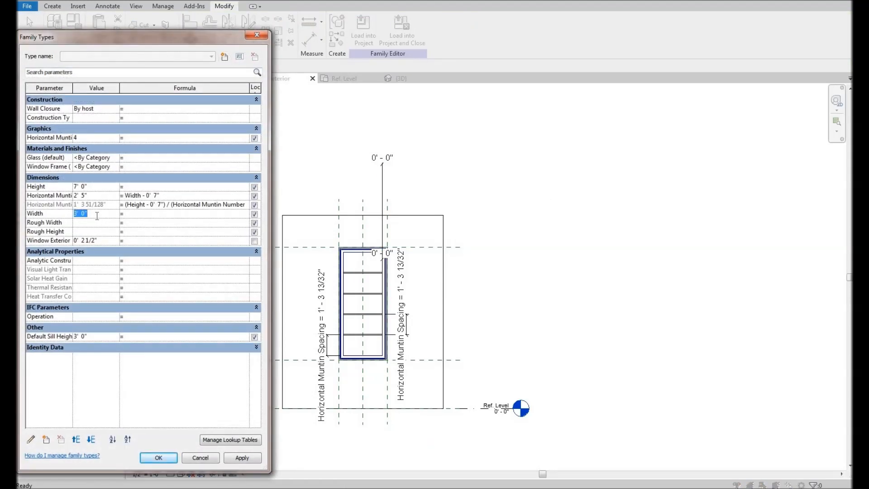
text(3' 6")
key(Tab)
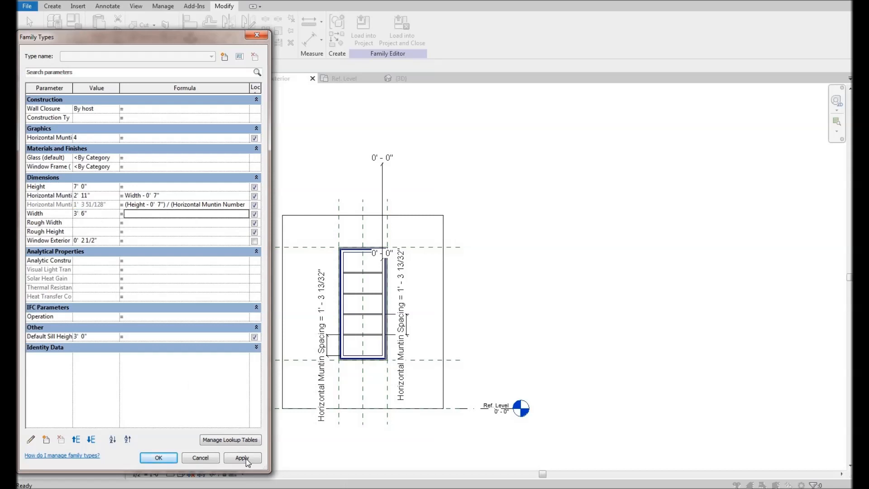
click(248, 461)
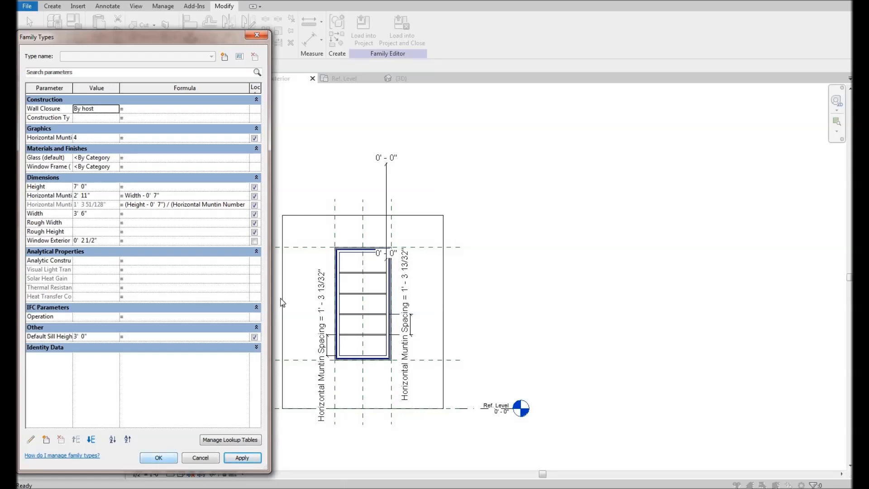
click(159, 457)
- Load the Vertical Muntin family from the Desktop and place one on the center reference plane beside the wall in the Ref. Level plan
double_click(63, 107)
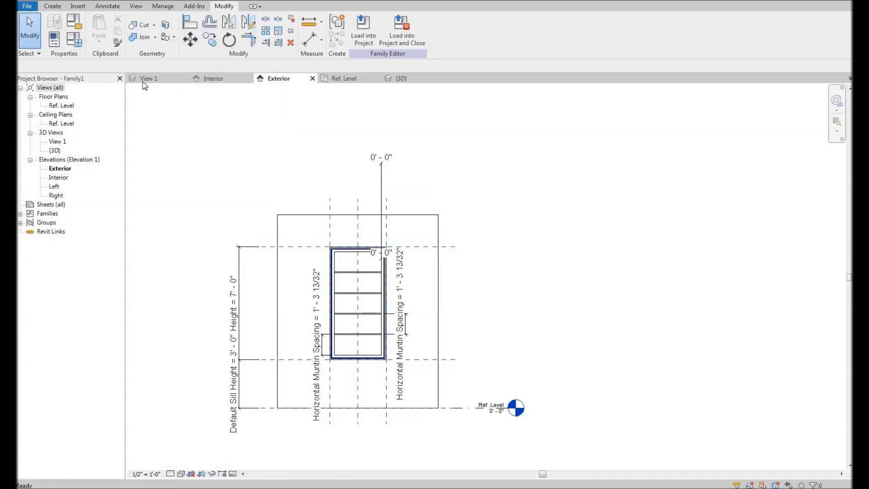
click(52, 6)
click(258, 28)
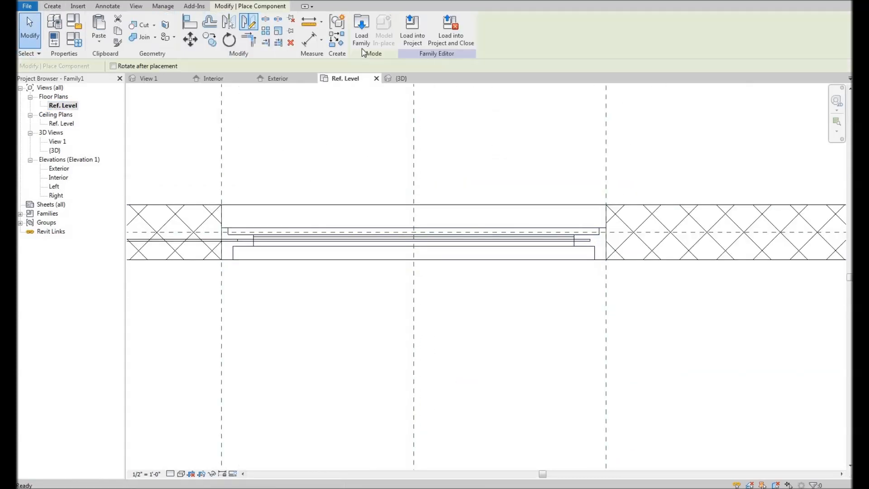
click(363, 36)
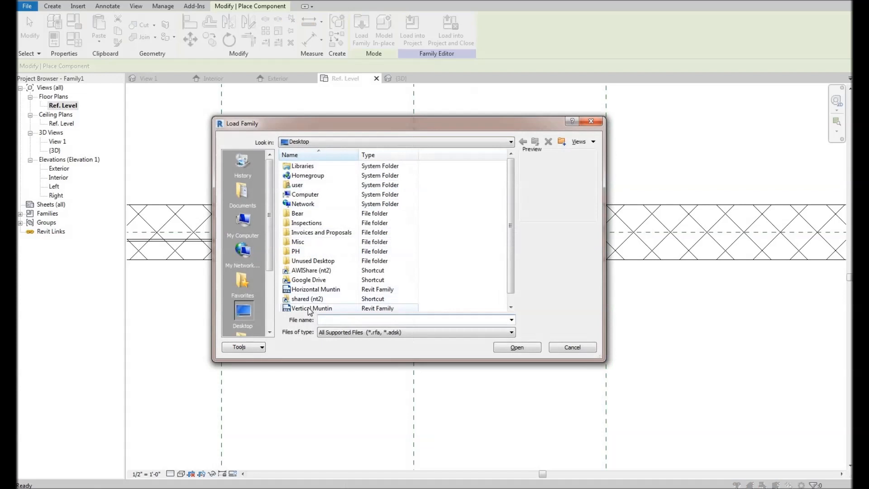
double_click(311, 308)
click(412, 198)
right_click(358, 172)
click(382, 182)
- Move the vertical muntin along the center reference plane into the window frame in the plan view
scroll(415, 197, up, 1)
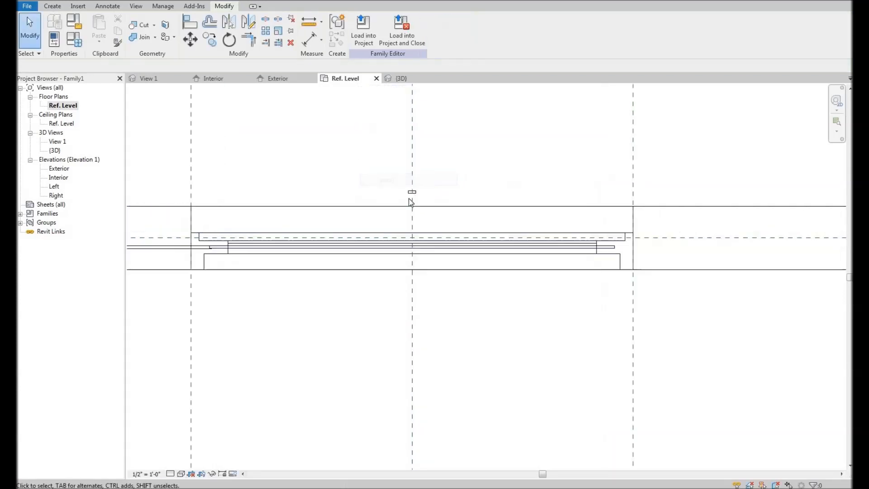
scroll(411, 203, up, 1)
click(412, 192)
scroll(409, 190, up, 1)
key(m)
key(v)
click(409, 190)
click(409, 291)
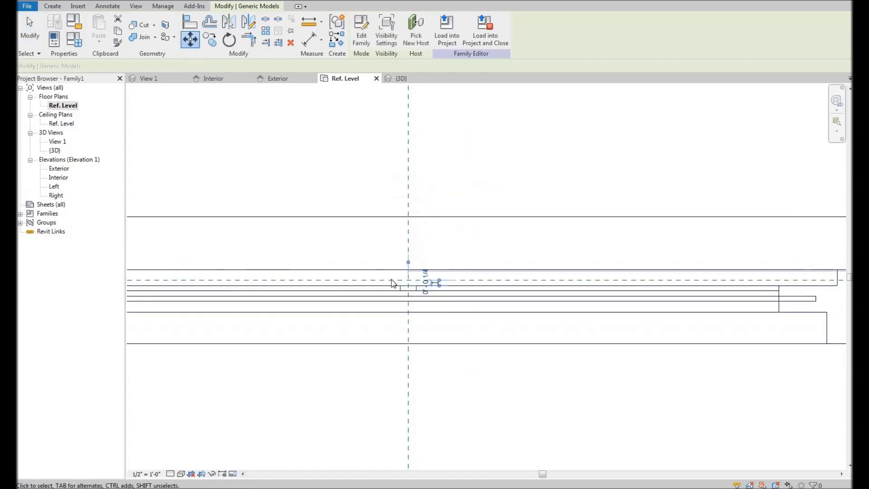
scroll(393, 283, down, 1)
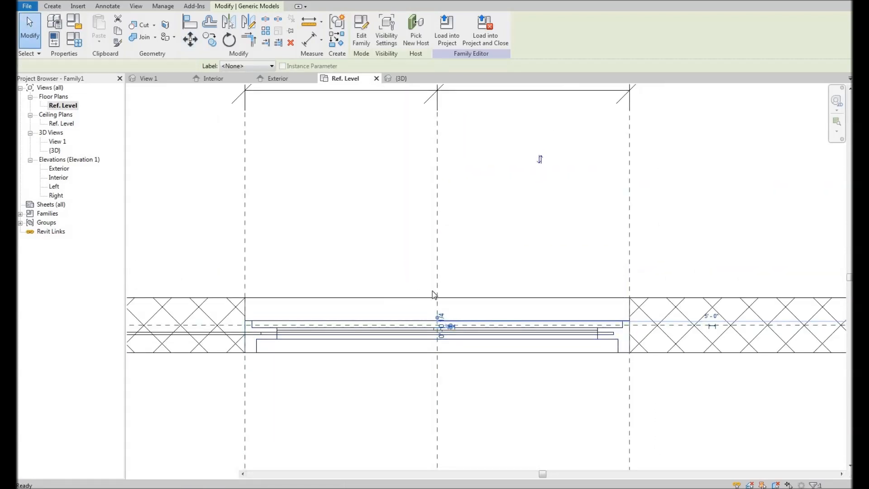
- In the Exterior elevation, move the vertical muntin up so its lower end sits on the frame's inner bottom edge
key(ctrl+Tab)
key(ctrl+Tab)
scroll(482, 317, down, 2)
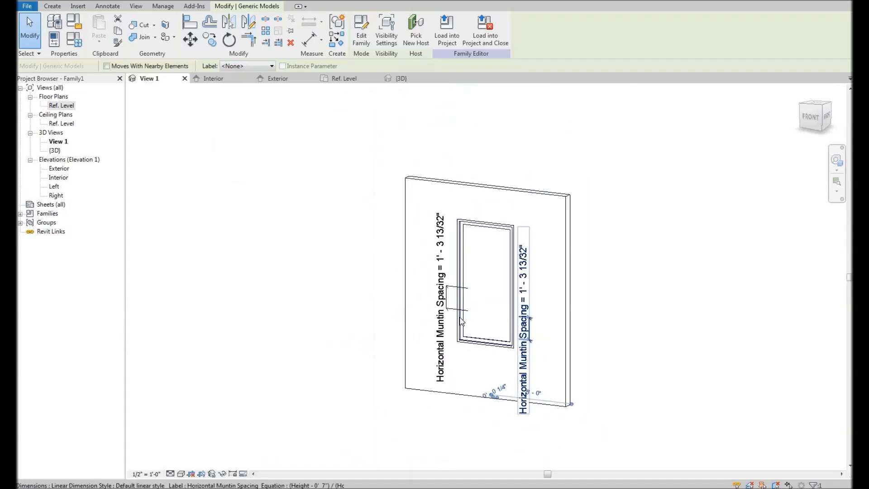
key(ctrl+Tab)
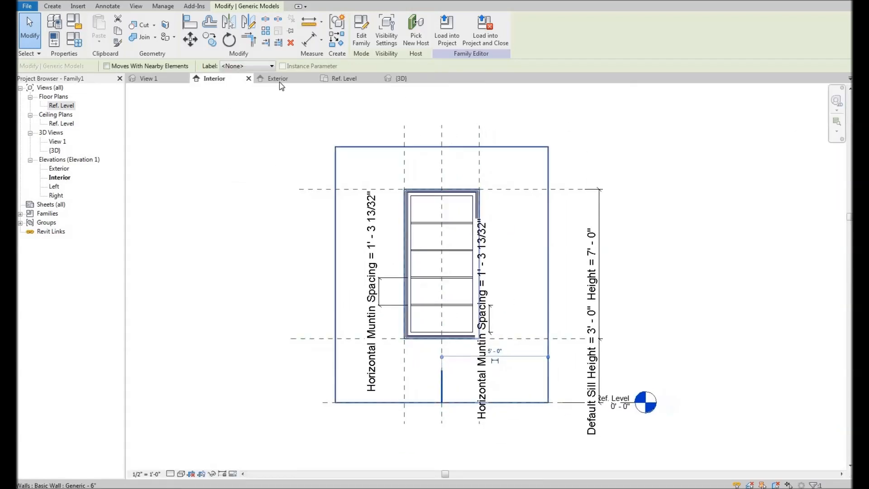
click(279, 79)
scroll(378, 318, up, 2)
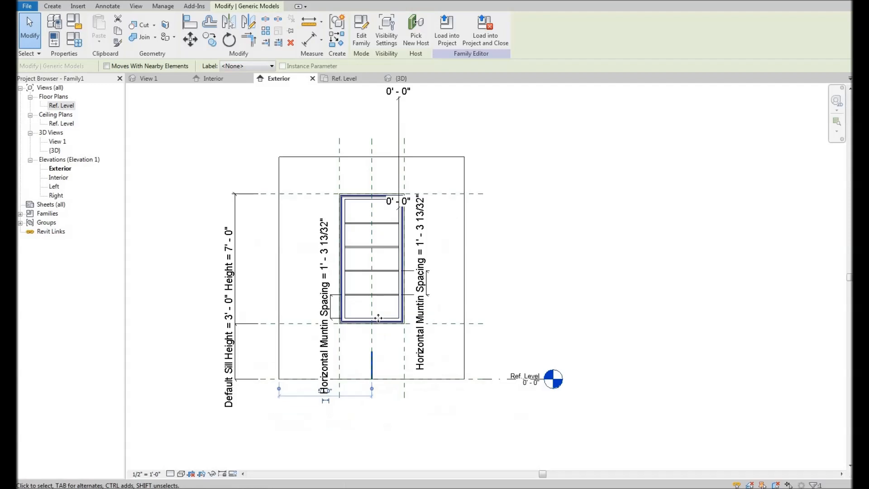
scroll(378, 318, up, 3)
key(m)
key(v)
scroll(382, 334, up, 3)
scroll(376, 328, up, 2)
click(376, 326)
scroll(339, 291, down, 4)
scroll(353, 292, up, 4)
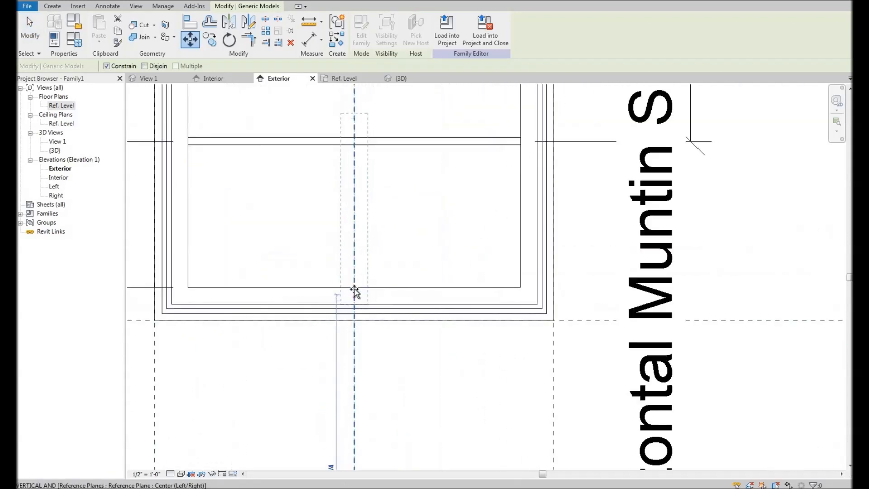
scroll(354, 289, up, 1)
click(354, 288)
scroll(392, 227, down, 6)
middle_drag(397, 225, 393, 302)
key(Escape)
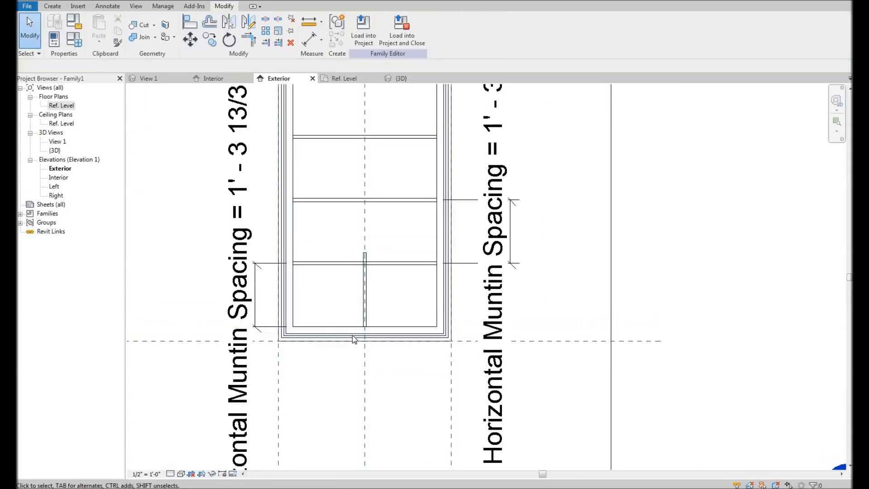
scroll(410, 346, down, 2)
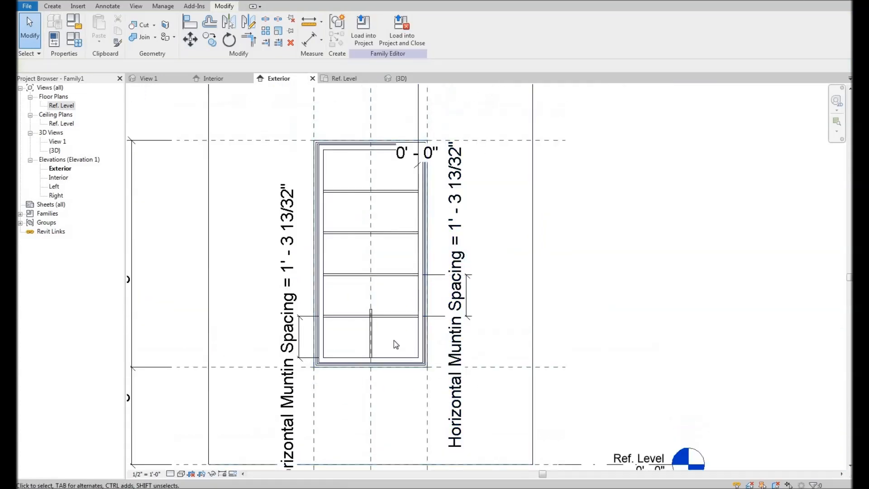
- Dimension the vertical muntin's lower end to the frame's inner bottom edge, place the dimension beside the wall and lock it
scroll(376, 348, up, 3)
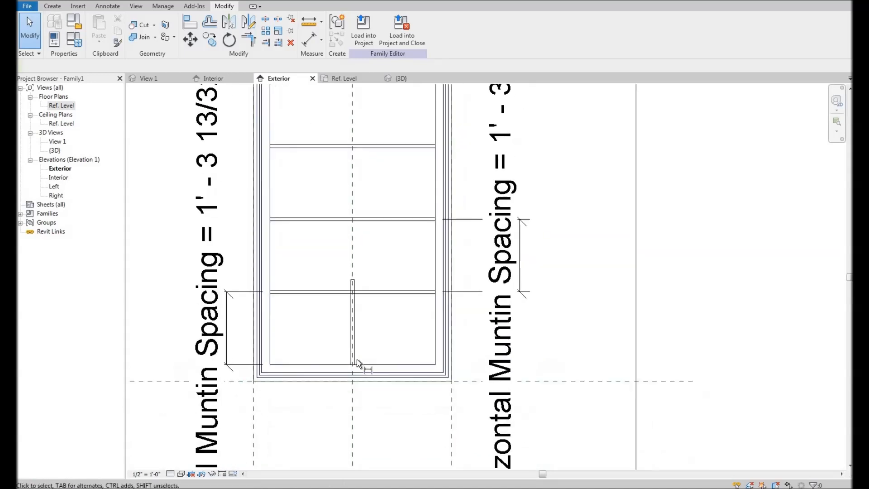
key(d)
key(i)
scroll(358, 363, up, 2)
scroll(355, 369, up, 1)
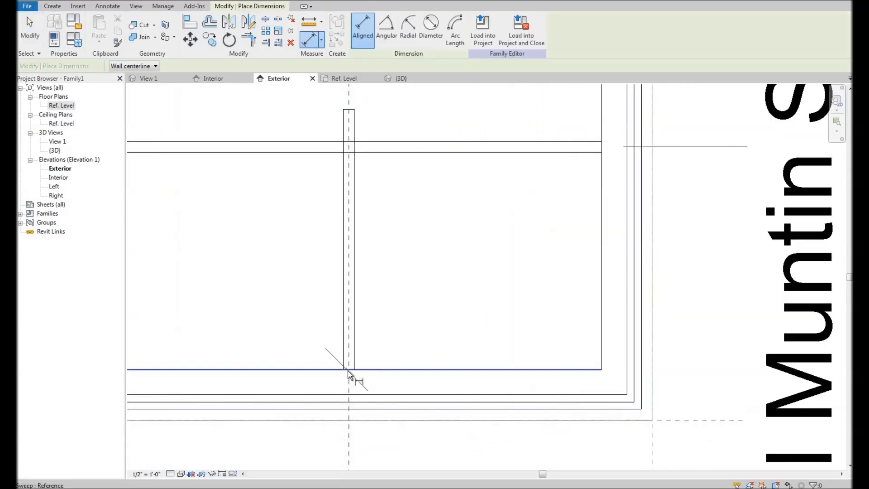
click(349, 370)
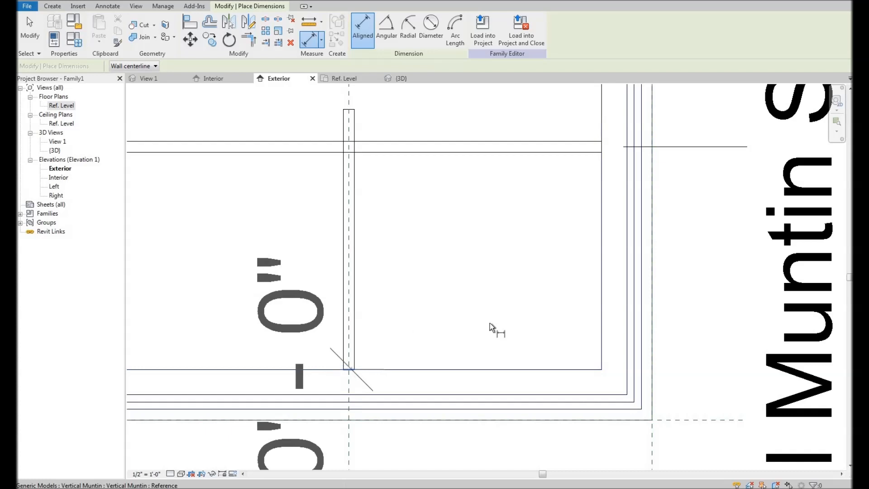
scroll(490, 323, down, 4)
click(588, 336)
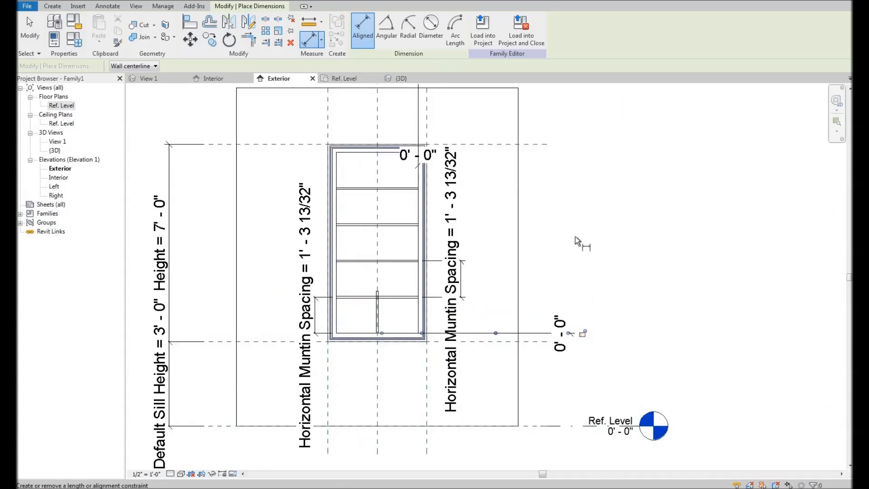
right_click(578, 242)
click(591, 252)
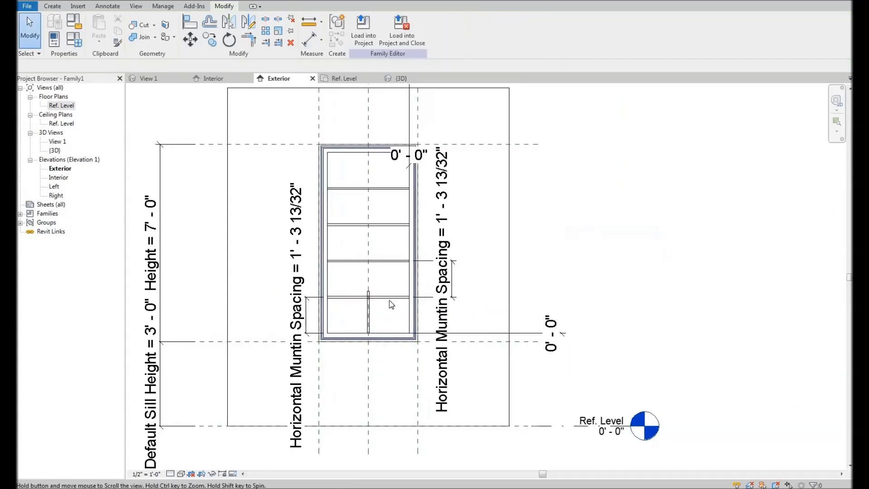
- Turn on the display of the Properties palette and clear the selection
click(368, 317)
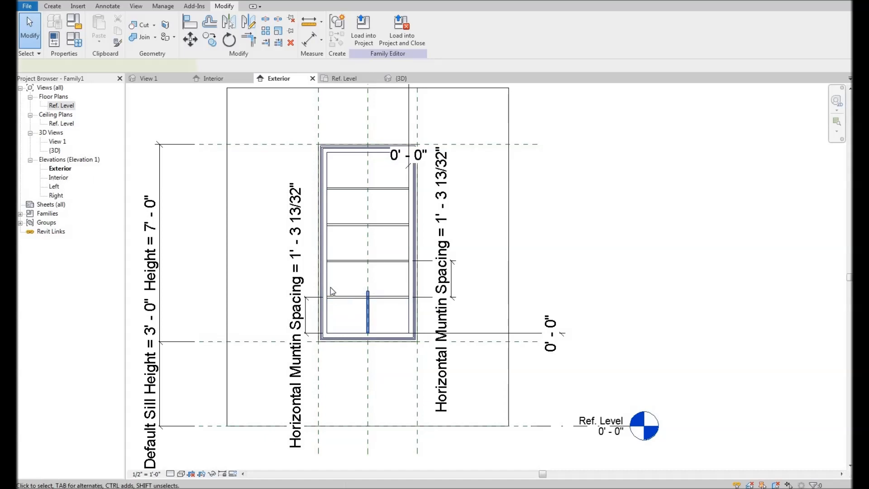
right_click(81, 337)
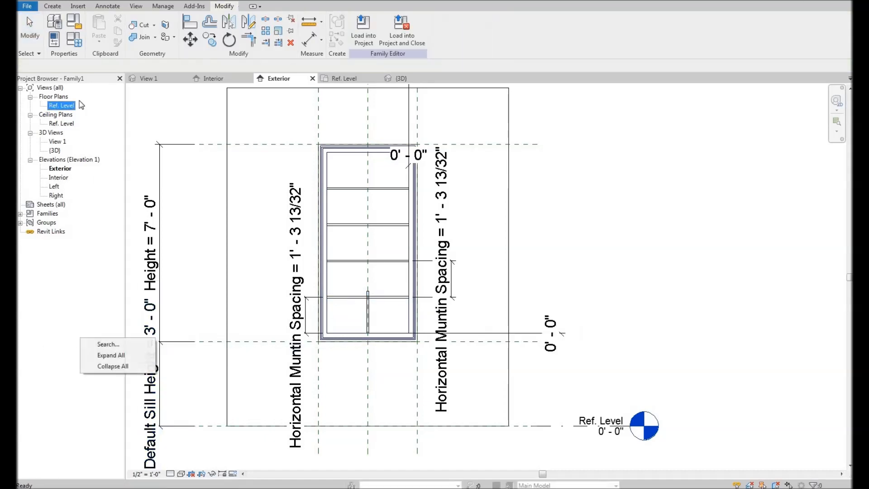
click(163, 19)
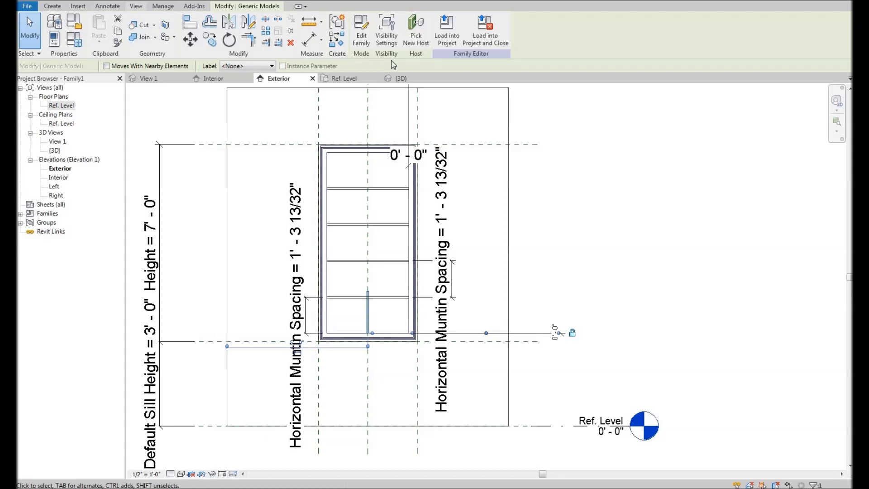
click(136, 6)
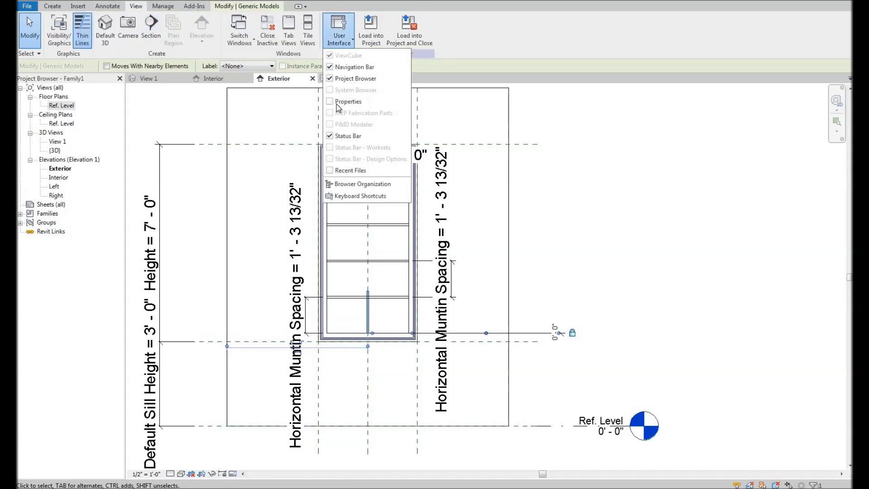
click(338, 101)
middle_drag(202, 126, 207, 126)
click(208, 126)
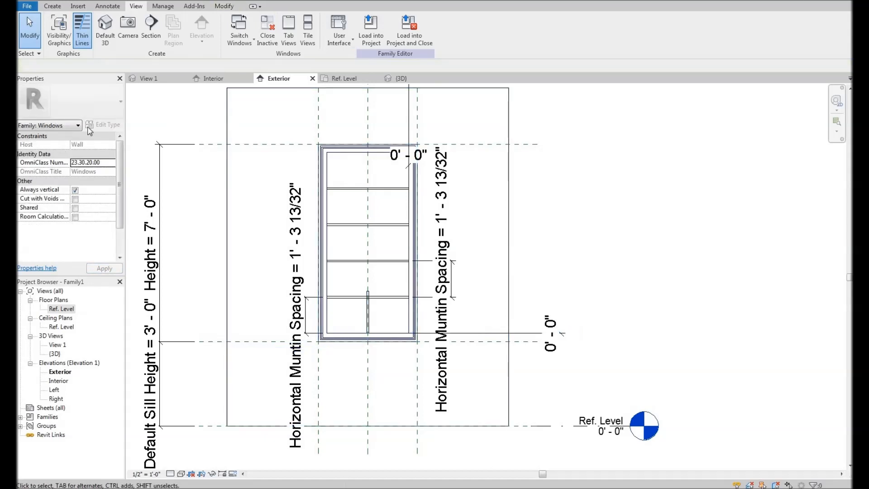
- Associate the vertical muntin's length with a new type parameter named Vertical Muntin Length, grouped under Dimensions
click(374, 318)
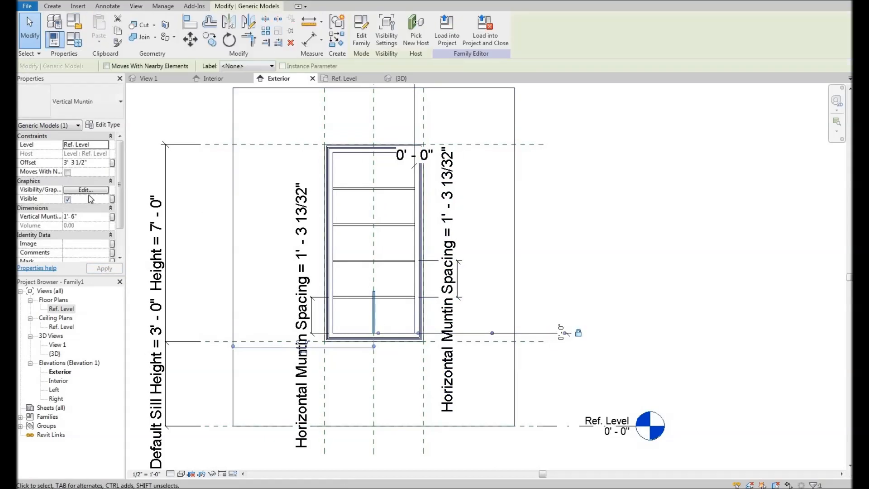
click(112, 217)
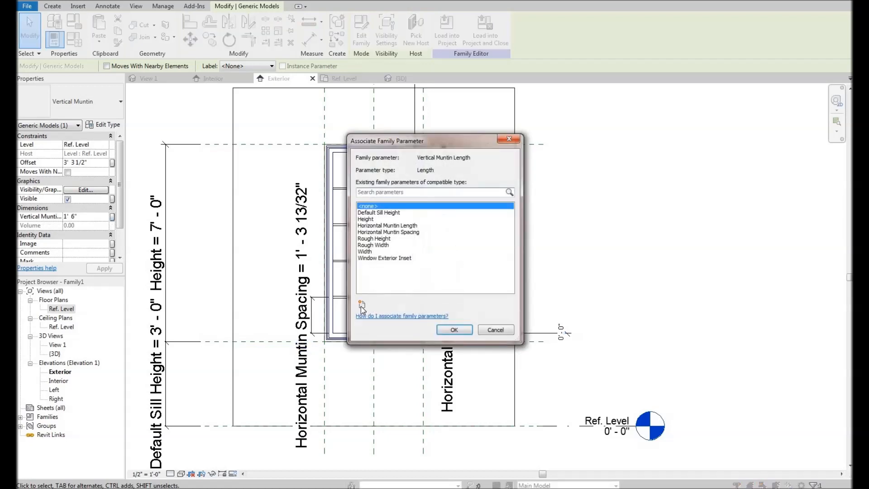
click(362, 304)
text(Vertical Muntin)
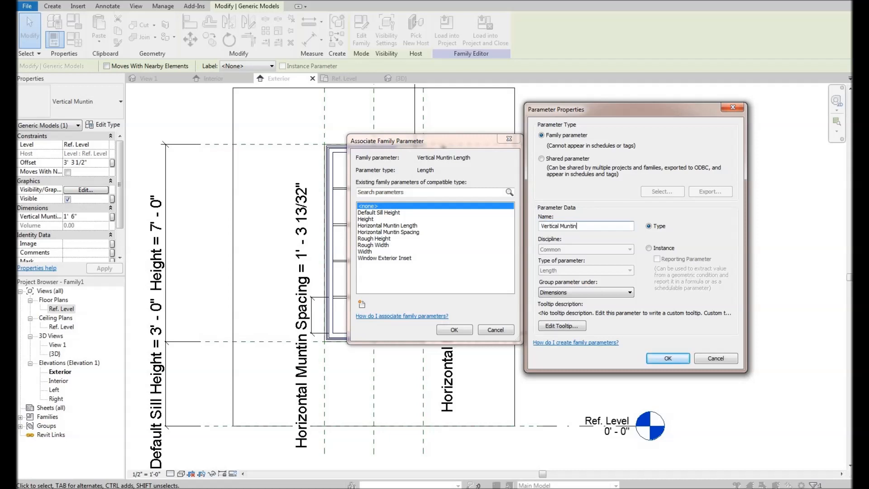
text( Length)
click(668, 358)
click(454, 330)
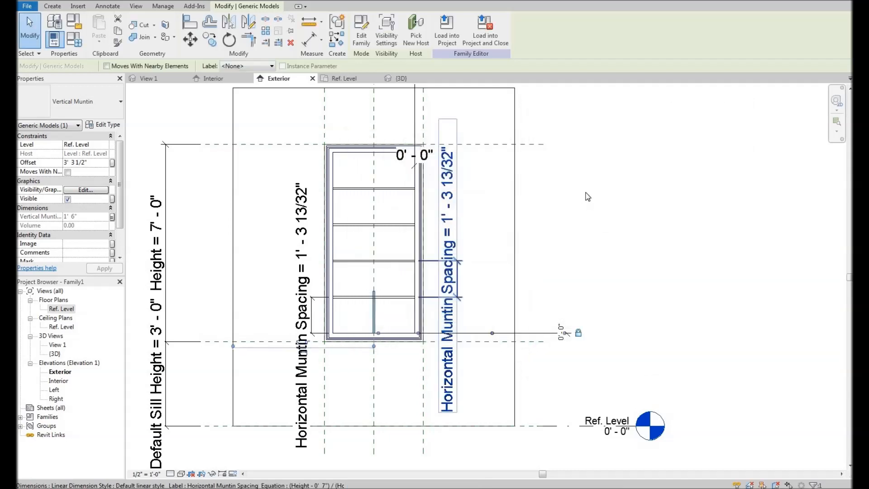
- Set the Vertical Muntin Length formula to Height - 0' 7", lock the parameter and apply the change to the family
scroll(574, 207, down, 2)
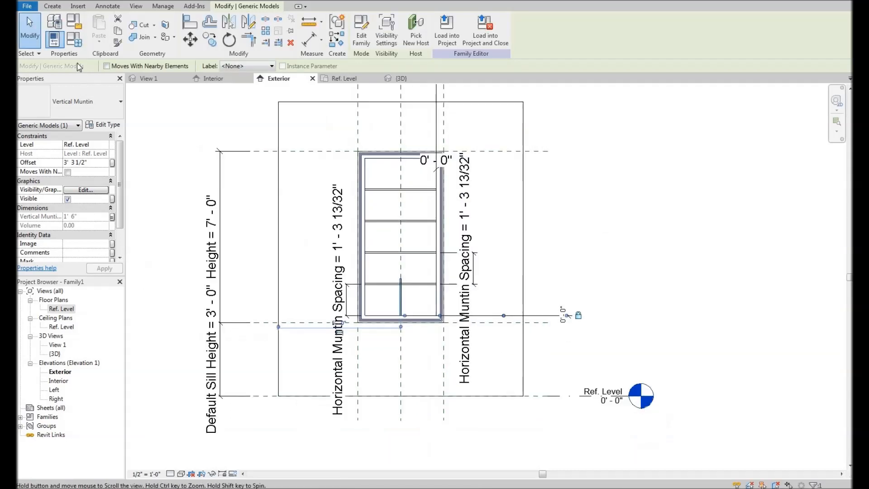
click(77, 42)
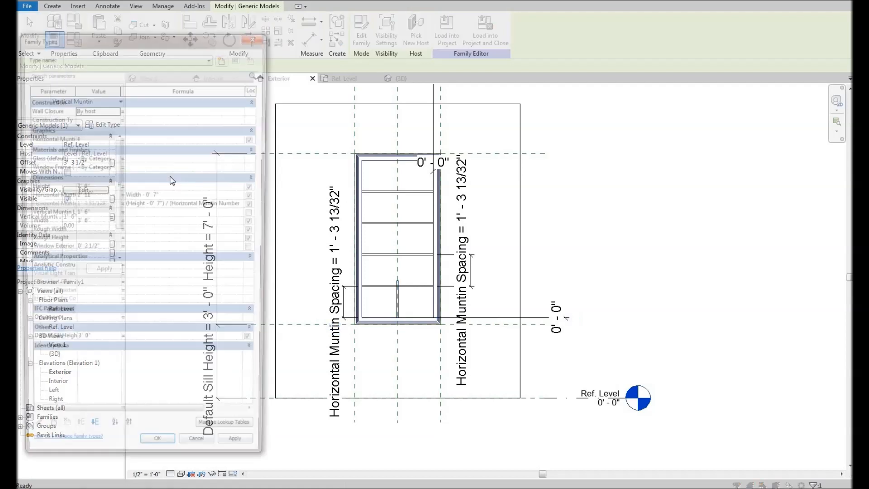
click(148, 214)
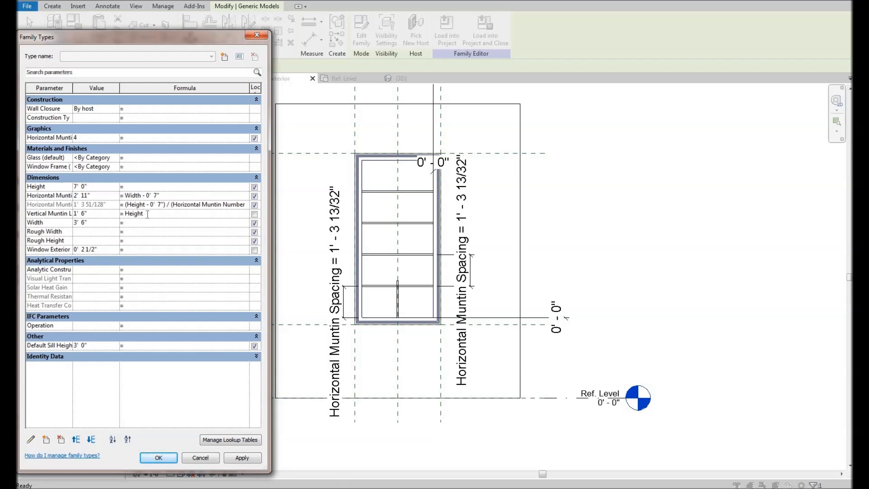
click(254, 213)
click(241, 458)
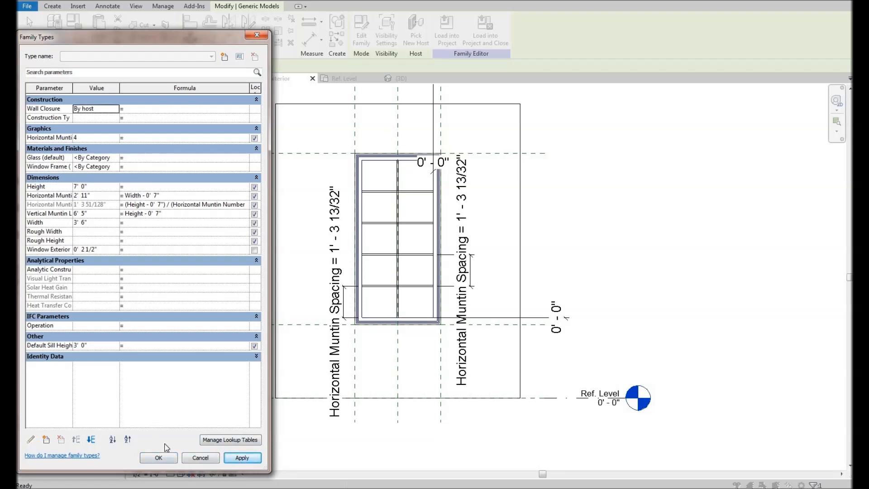
click(159, 457)
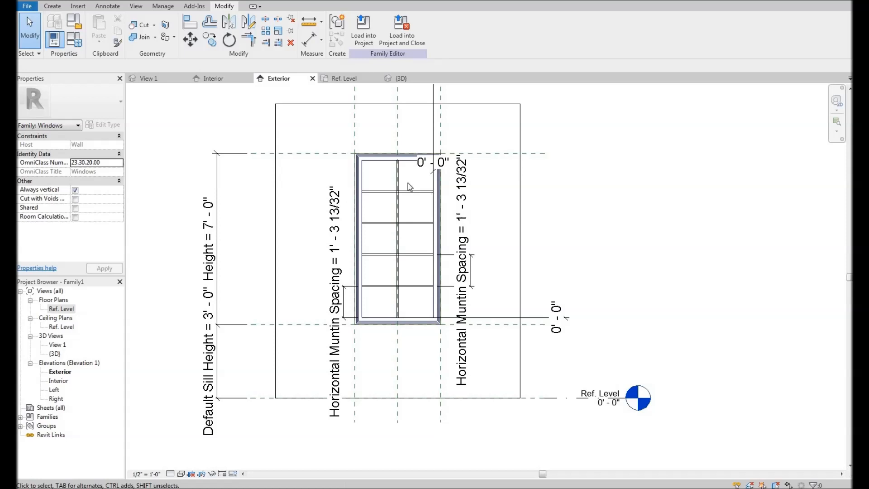
- Move the full-height vertical muntin horizontally to the left of the window's centre reference plane
middle_drag(387, 180, 375, 176)
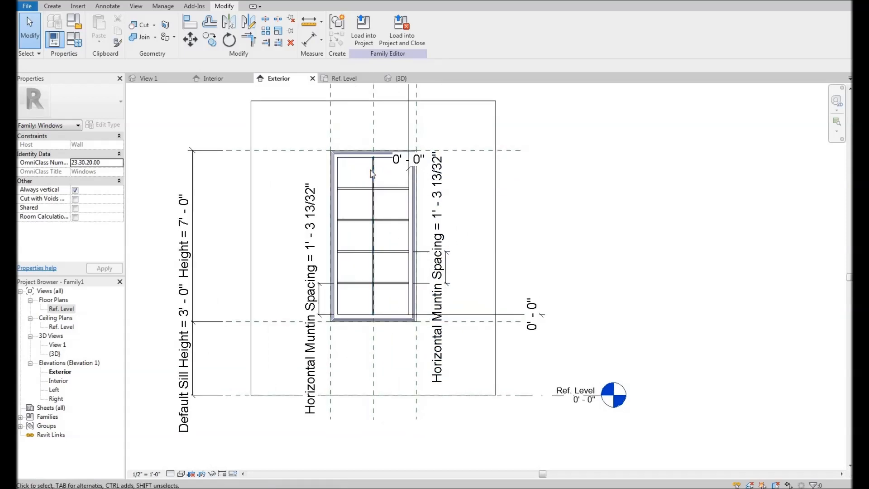
click(372, 175)
scroll(386, 194, up, 2)
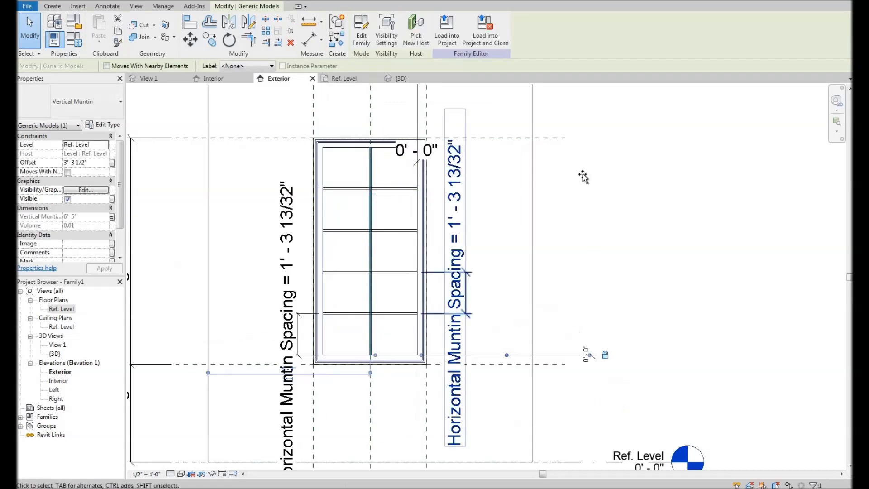
key(m)
key(v)
click(589, 176)
click(573, 176)
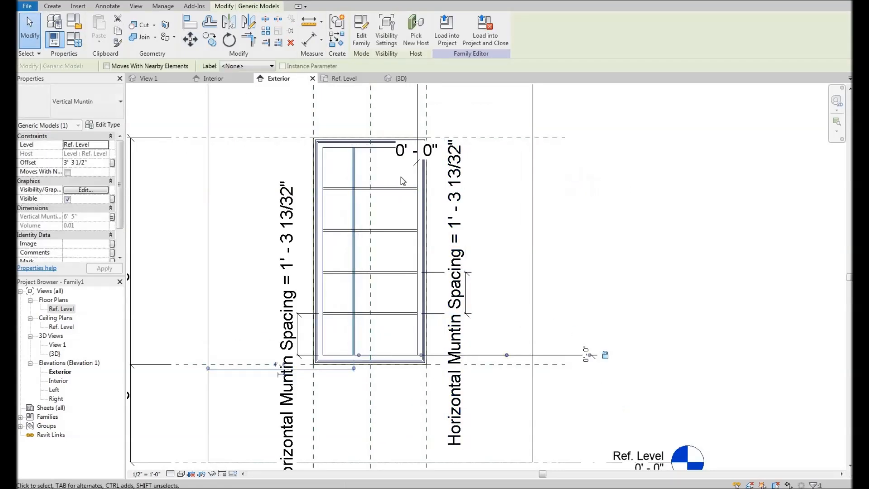
- Array the vertical muntin horizontally to the right as a grouped and associated linear array of 2, spaced to the 2nd member
click(266, 30)
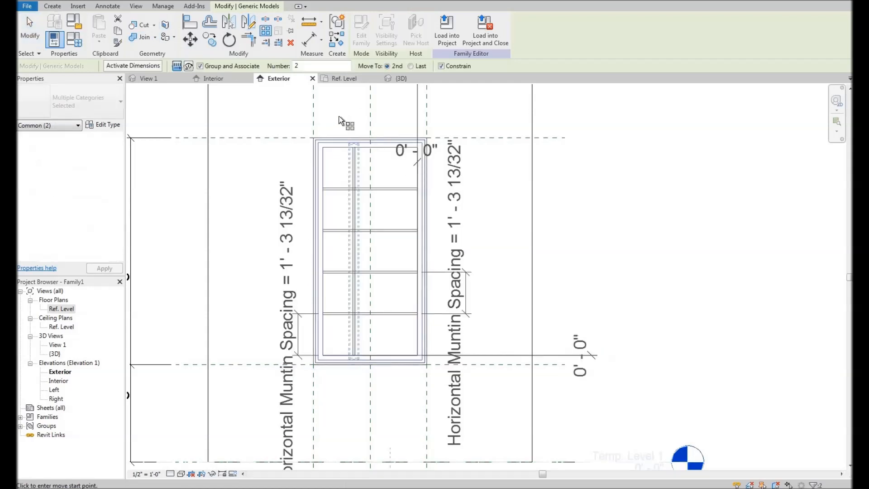
click(340, 120)
click(381, 119)
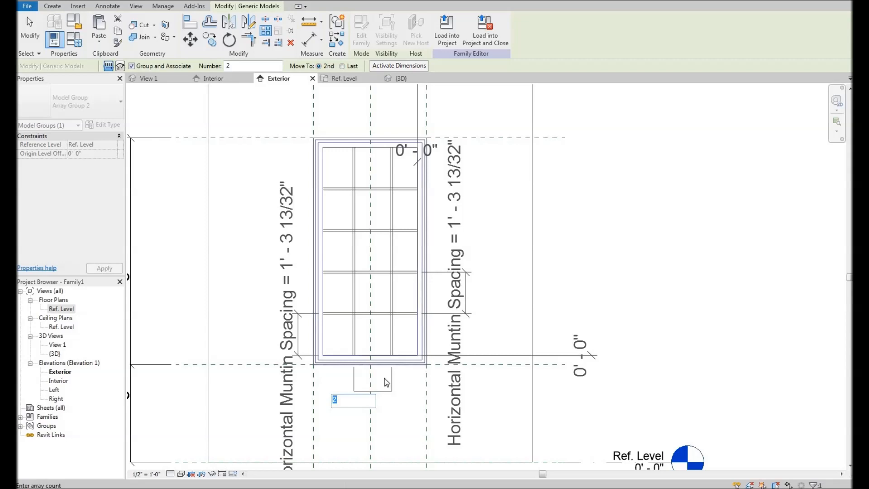
key(Return)
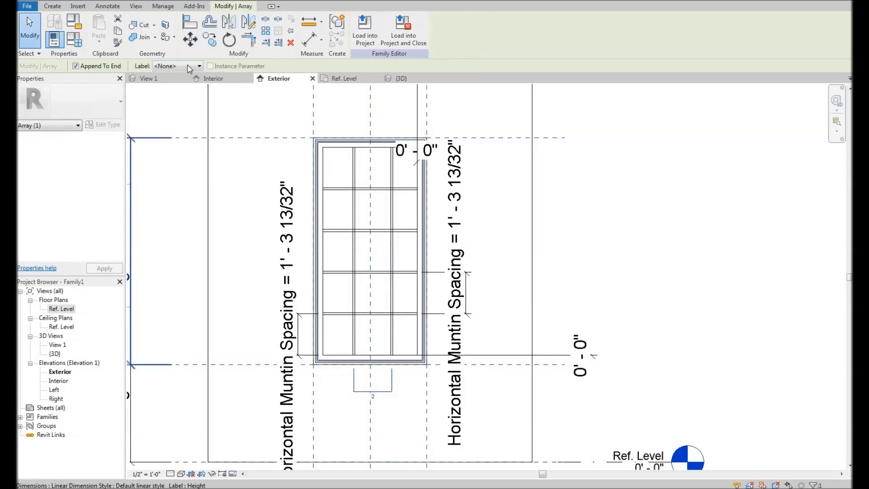
- Label the vertical muntin array's count with a new instance parameter named Vertical Muntin Number
click(185, 66)
click(191, 81)
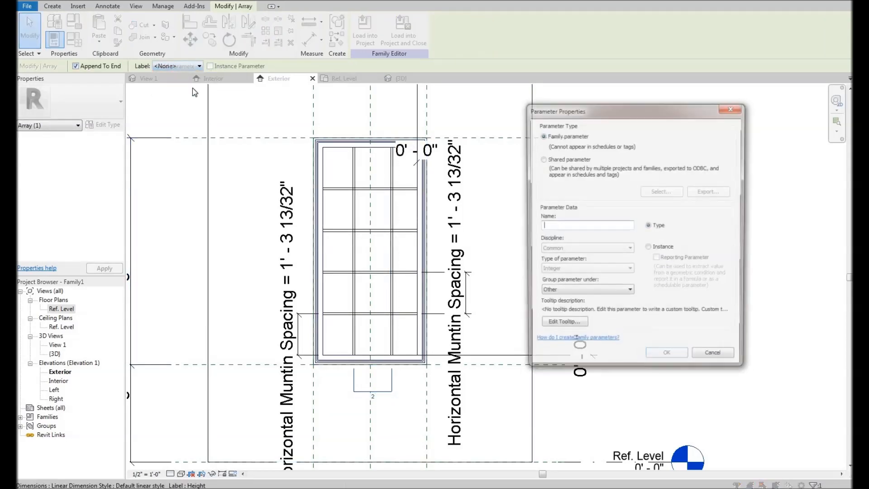
text(Ve)
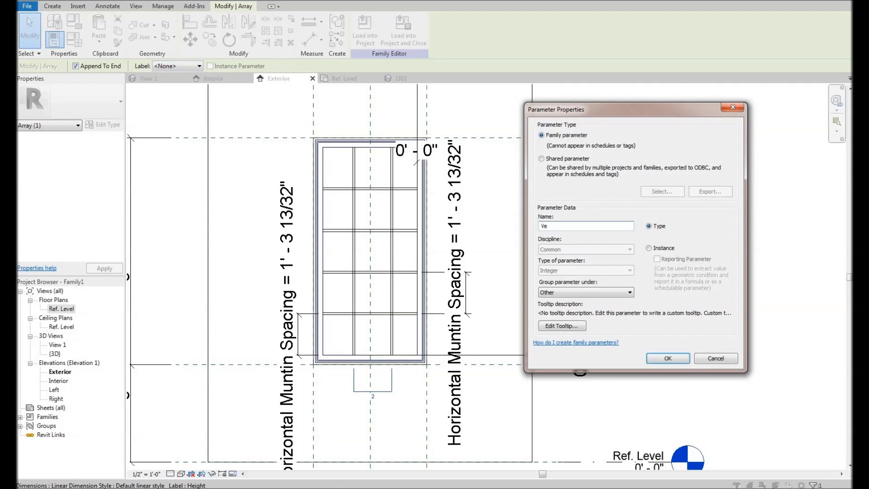
text(rtical Muntin Number)
click(658, 247)
click(676, 357)
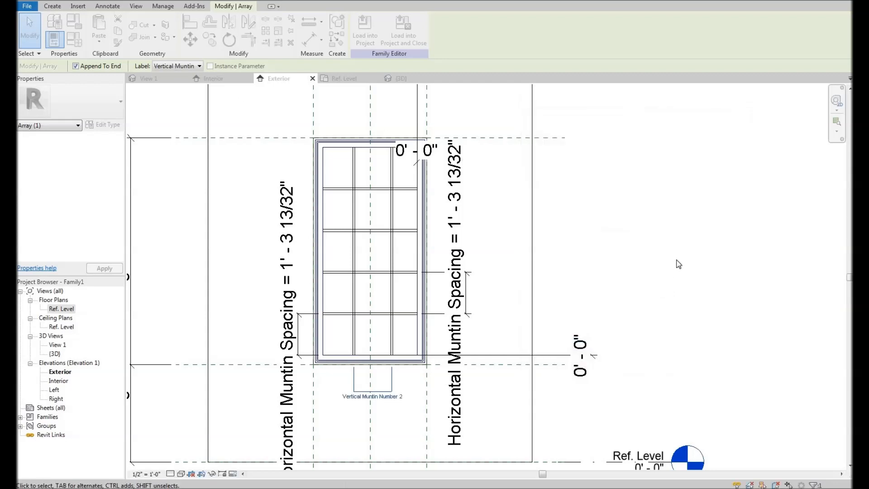
click(679, 242)
- Add an aligned dimension from the frame's inner left edge to the first vertical muntin, placed above the window
middle_drag(341, 161, 335, 160)
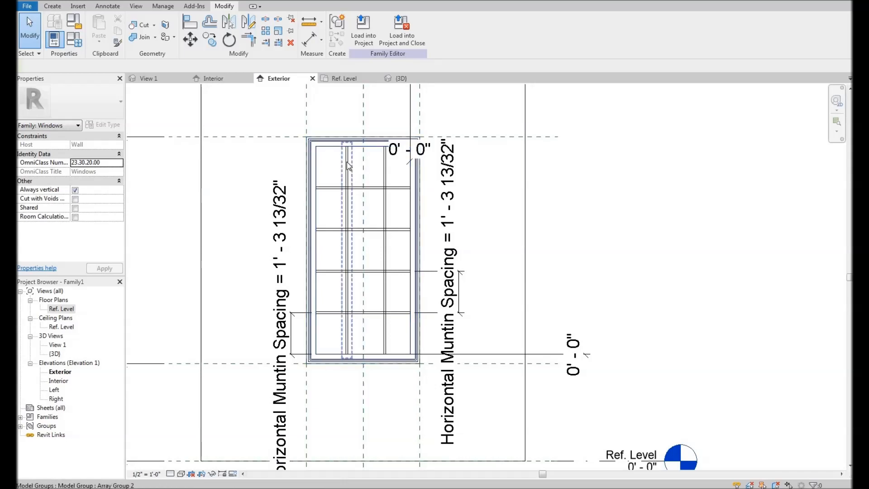
key(d)
key(i)
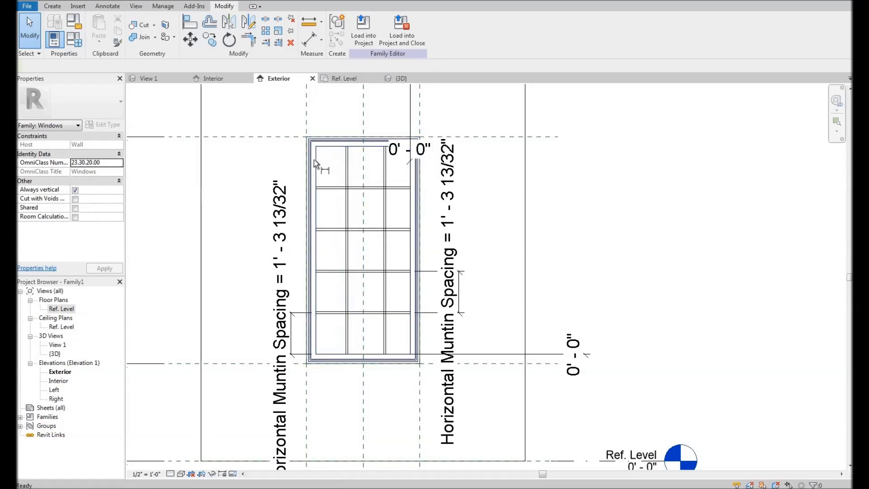
scroll(317, 159, up, 2)
scroll(367, 163, up, 5)
click(369, 168)
scroll(303, 189, down, 6)
middle_drag(310, 127, 303, 185)
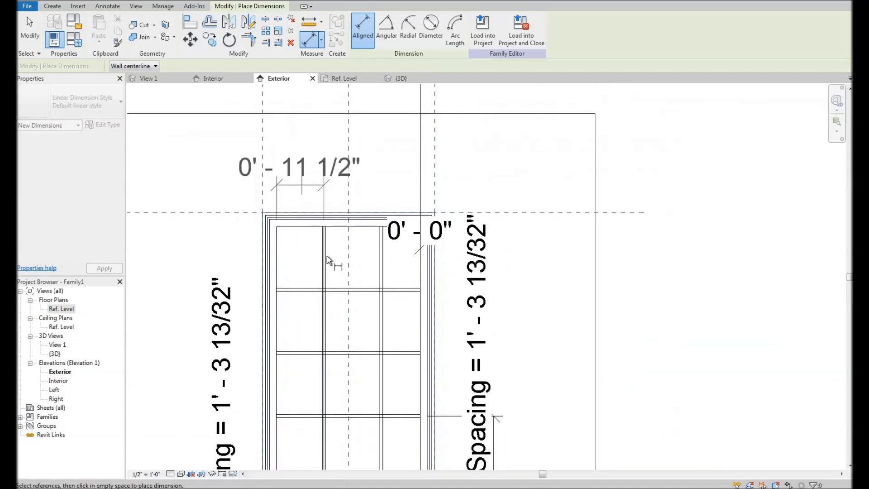
- Dimension the distance between the two vertical muntins, placing the dimension above the wall's top edge
scroll(327, 253, up, 4)
click(453, 249)
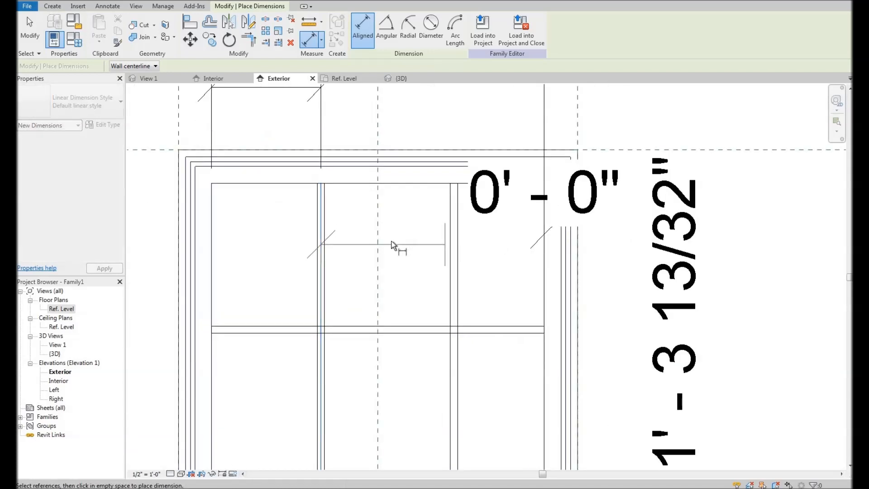
scroll(412, 253, down, 4)
click(389, 148)
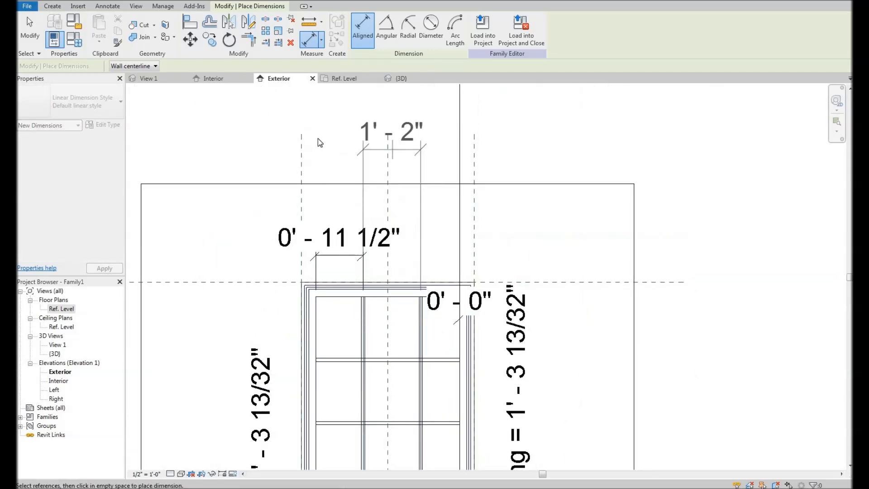
right_click(326, 125)
click(355, 145)
click(388, 156)
click(333, 148)
right_click(309, 129)
click(340, 144)
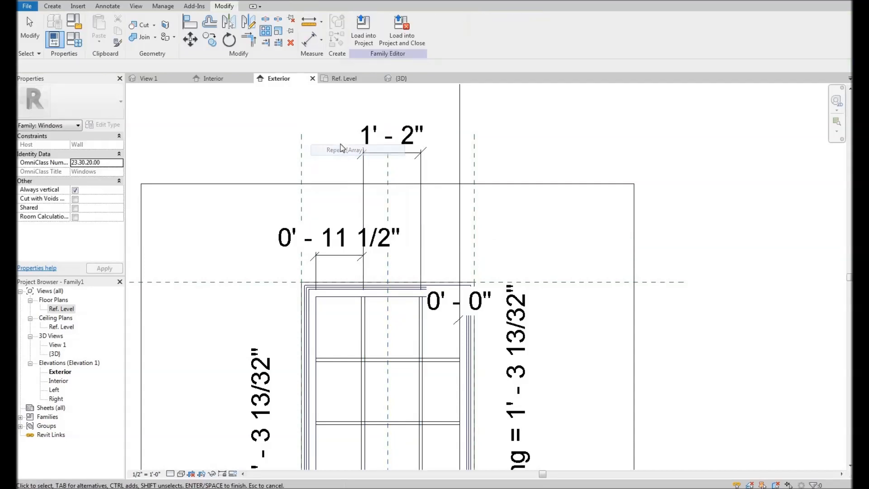
right_click(324, 130)
click(340, 148)
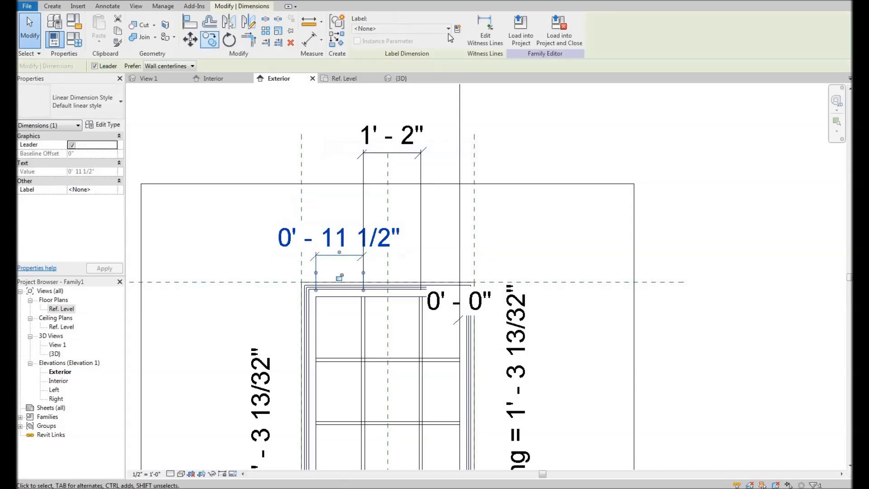
- Label the dimension from the frame to the first vertical muntin with a new instance parameter named Vertical Muntin Spacing, grouped under Dimensions
click(458, 30)
click(658, 248)
click(595, 226)
text(Vertical)
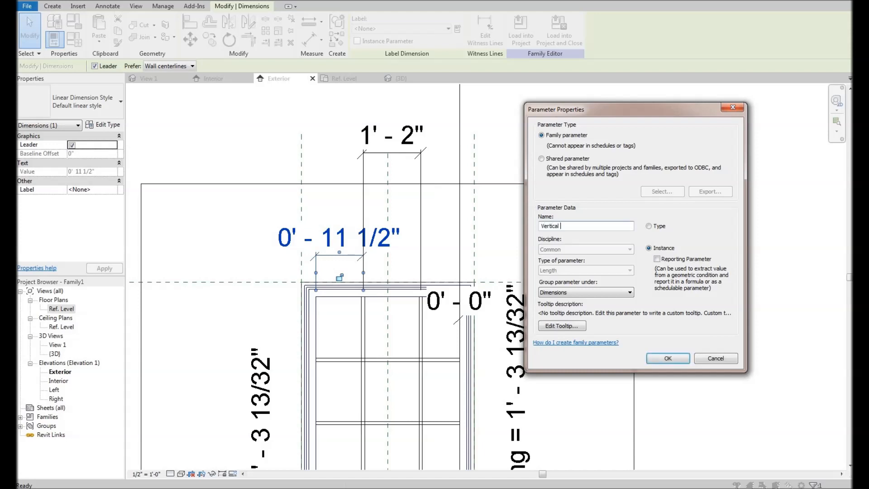
text( Muntin Spacing)
click(668, 358)
- Label the dimension between the two vertical muntins with Vertical Muntin Spacing, accept the constraint warning and clear the selection
click(406, 156)
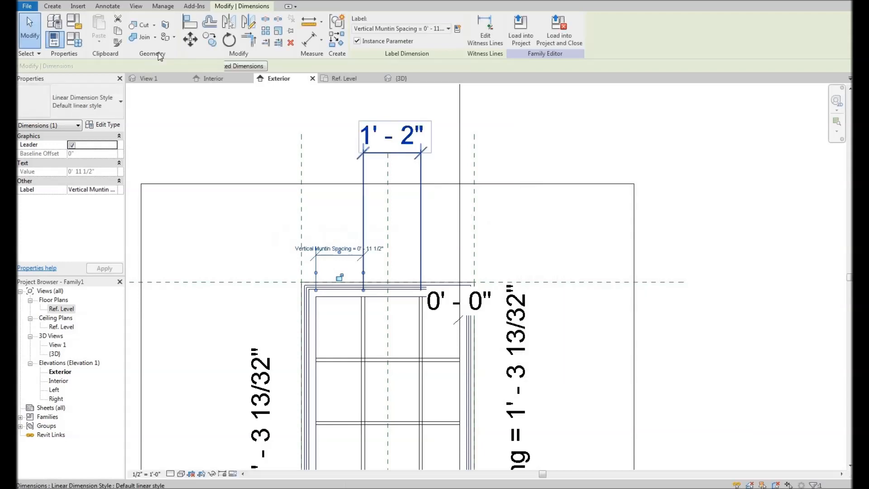
click(410, 30)
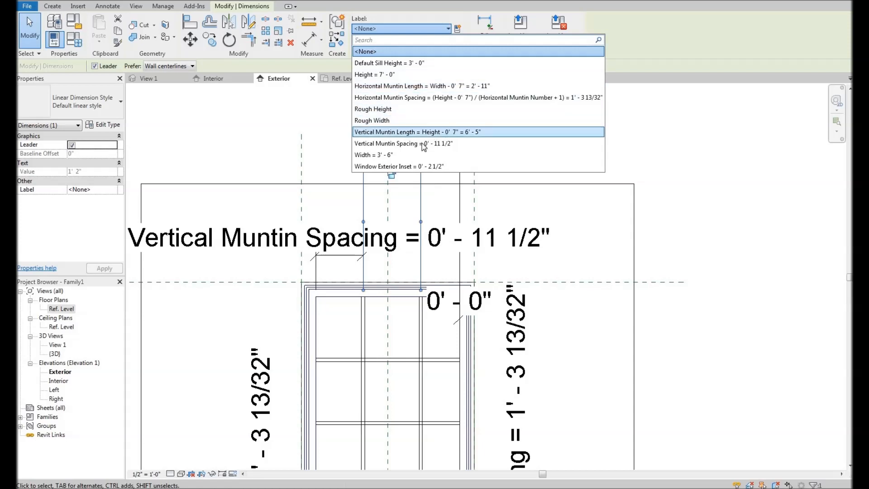
click(423, 144)
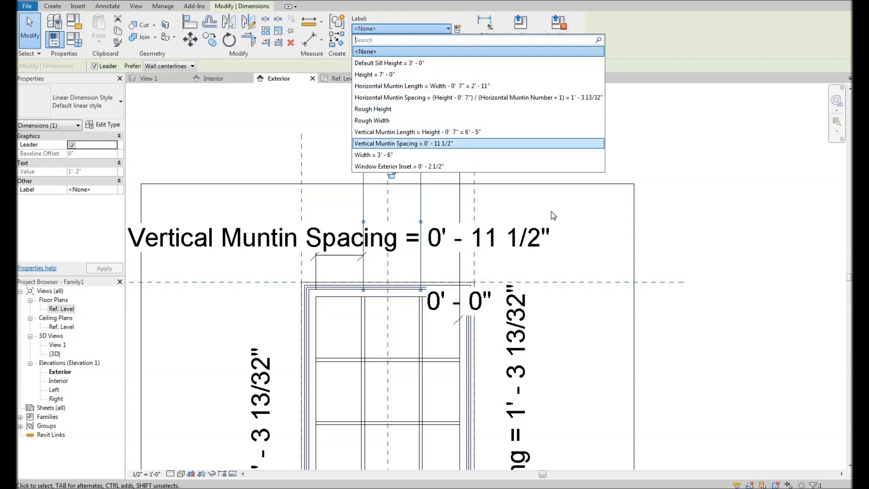
click(771, 479)
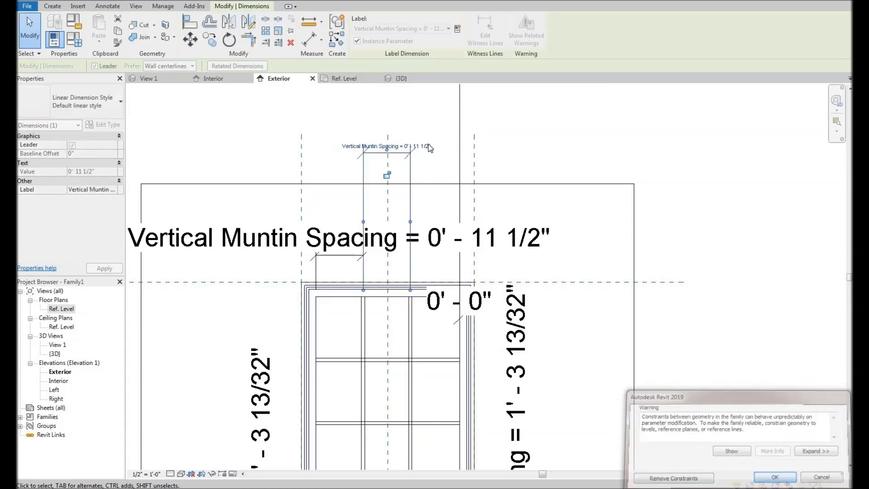
middle_drag(635, 273, 547, 185)
click(593, 190)
- Dimension the second vertical muntin's lower end to the frame's inner bottom edge, placing it beside the existing muntin end dimension outside the wall
scroll(321, 366, down, 1)
middle_drag(321, 366, 368, 234)
scroll(338, 352, up, 3)
scroll(421, 344, up, 2)
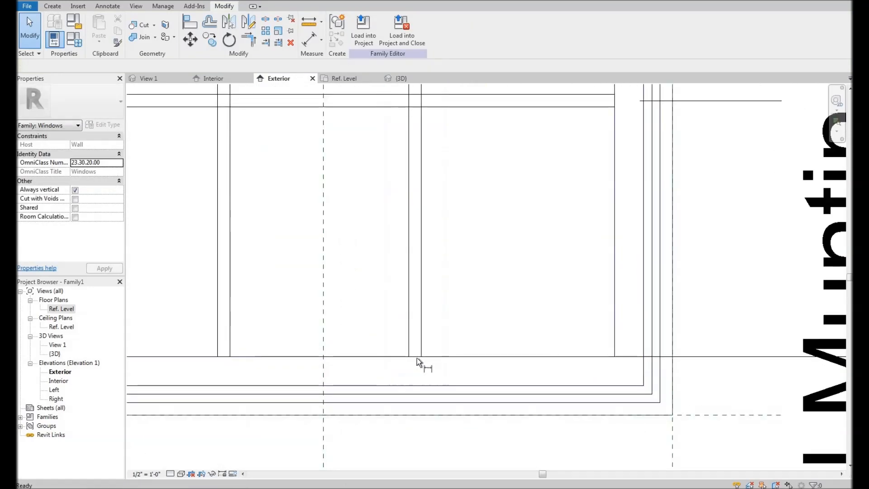
key(d)
key(i)
click(416, 358)
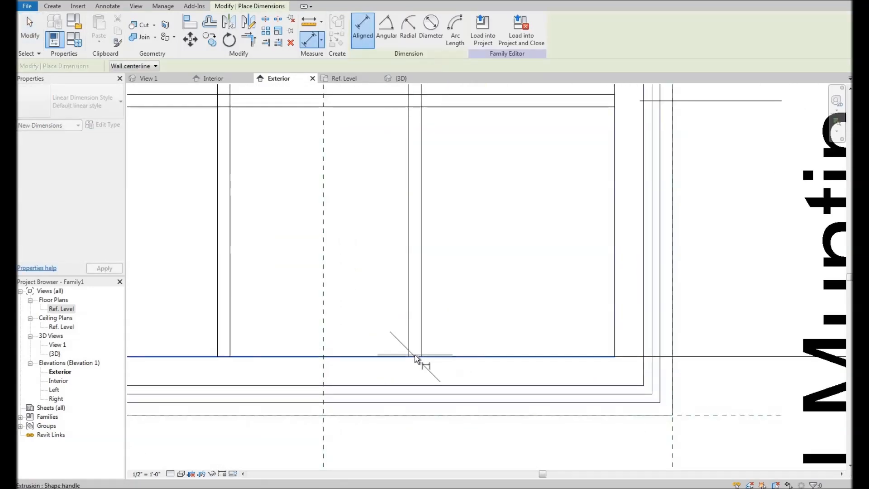
scroll(529, 317, down, 5)
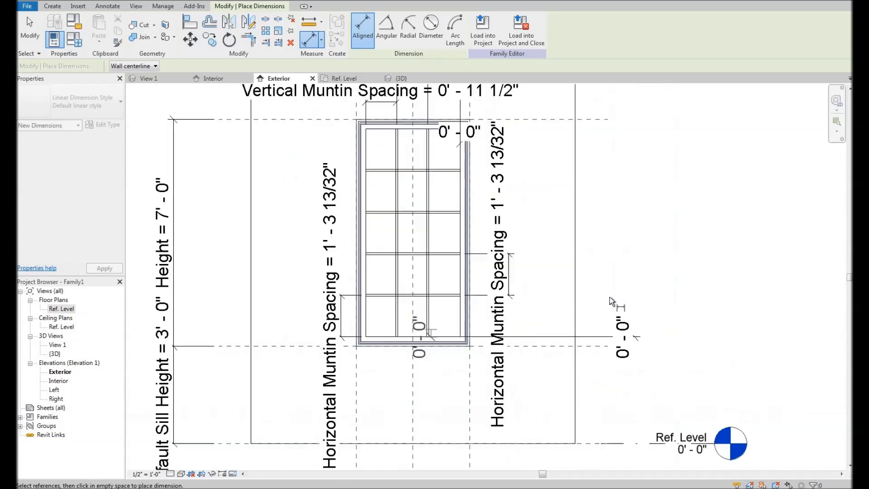
click(611, 344)
right_click(591, 254)
click(604, 261)
scroll(460, 248, down, 2)
scroll(448, 261, up, 5)
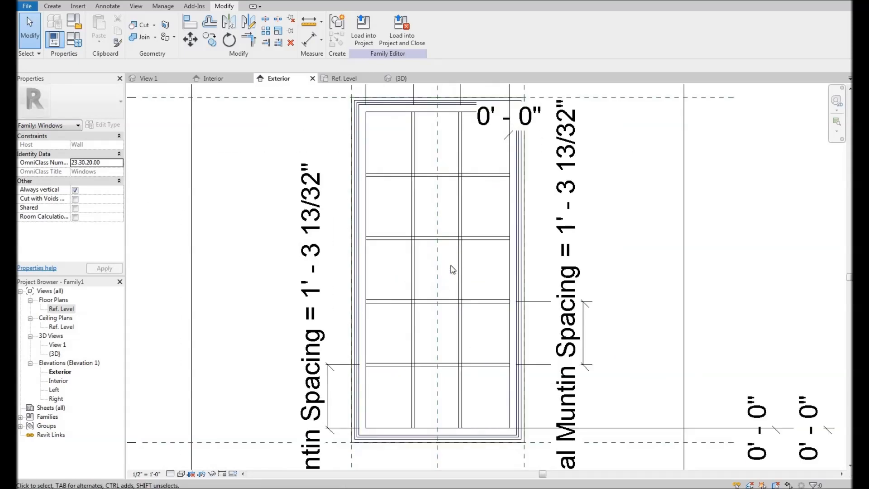
scroll(396, 261, down, 3)
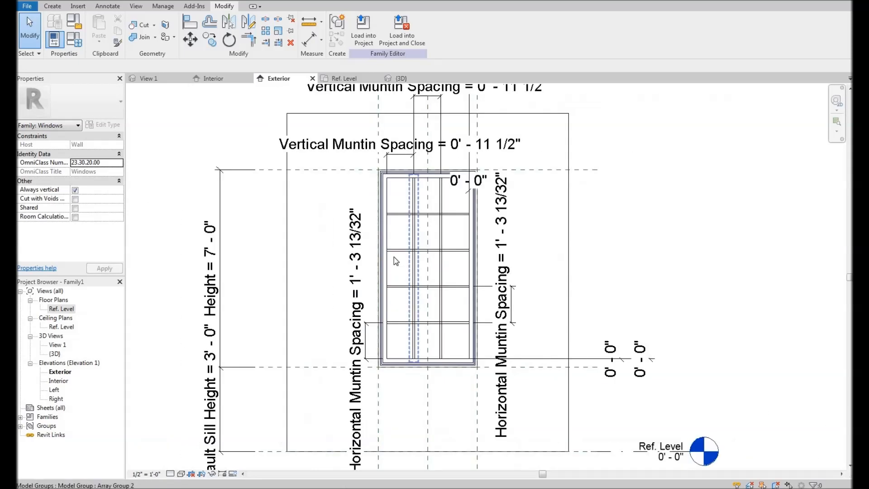
middle_drag(439, 97, 376, 140)
middle_drag(387, 208, 335, 221)
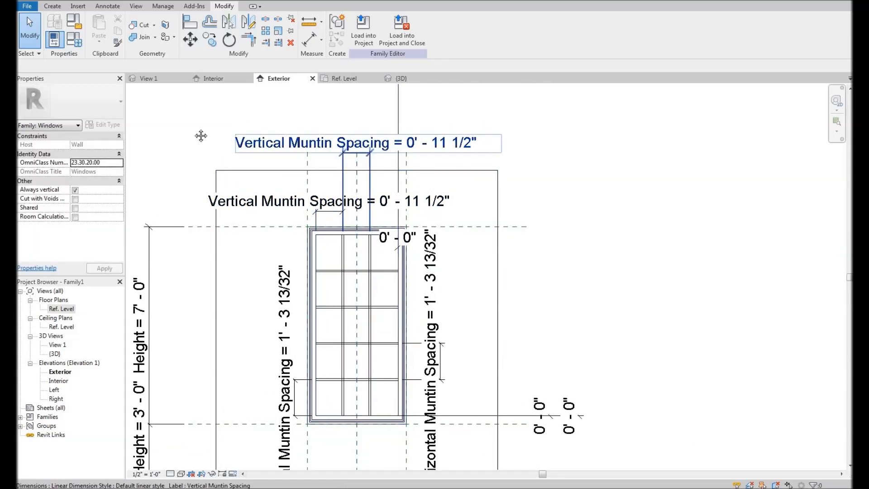
middle_drag(143, 130, 133, 136)
- Give Vertical Muntin Spacing the formula (Width - 7") / (Vertical Muntin Number+1) in the family types and accept it
click(68, 37)
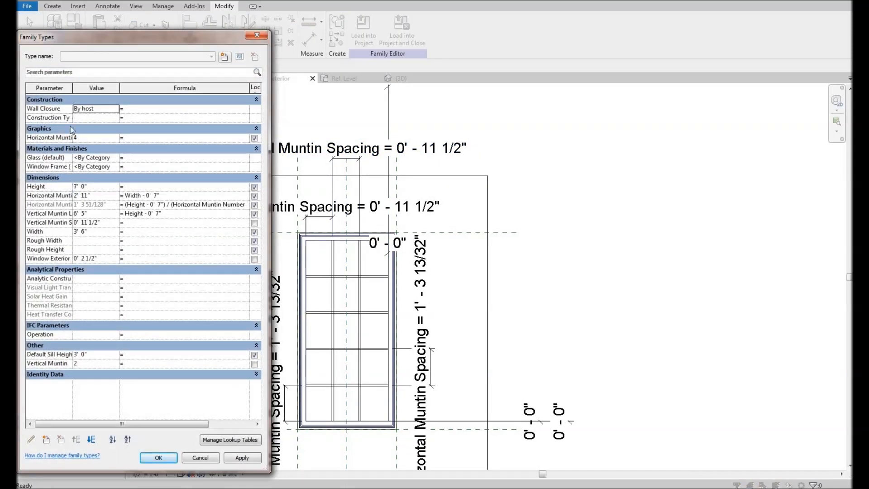
drag(73, 88, 99, 88)
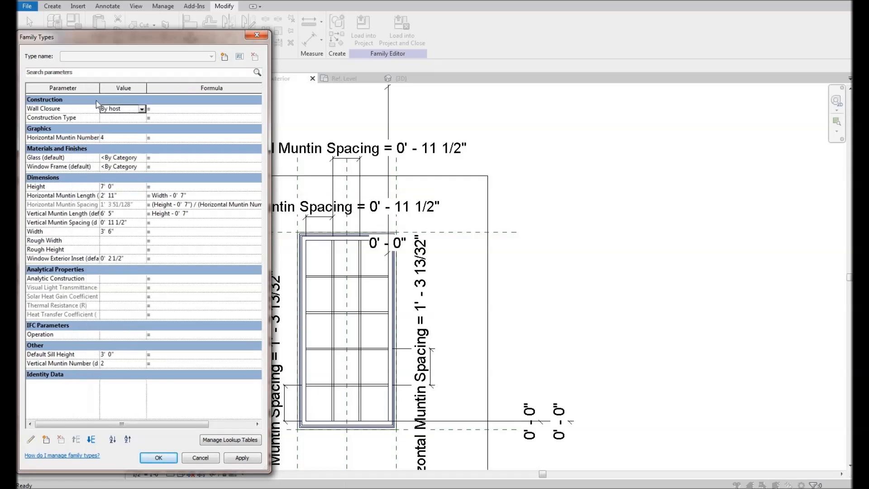
click(165, 223)
drag(99, 423, 143, 424)
drag(83, 425, 31, 426)
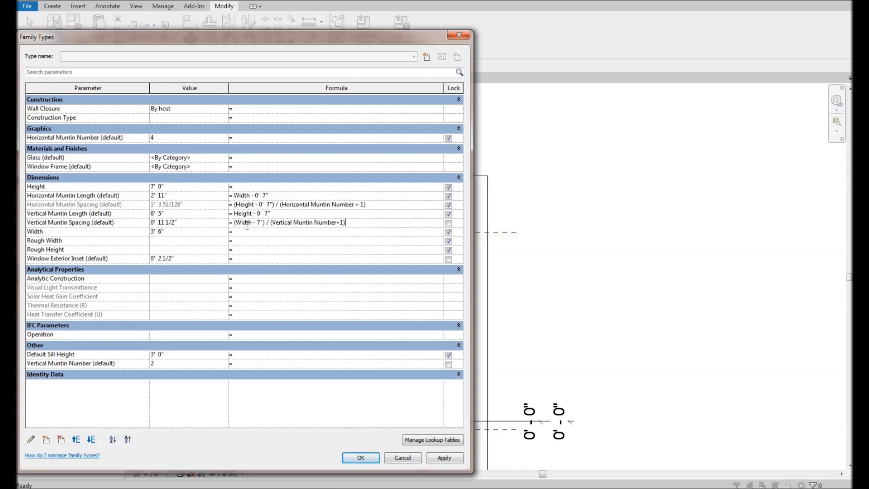
key(Tab)
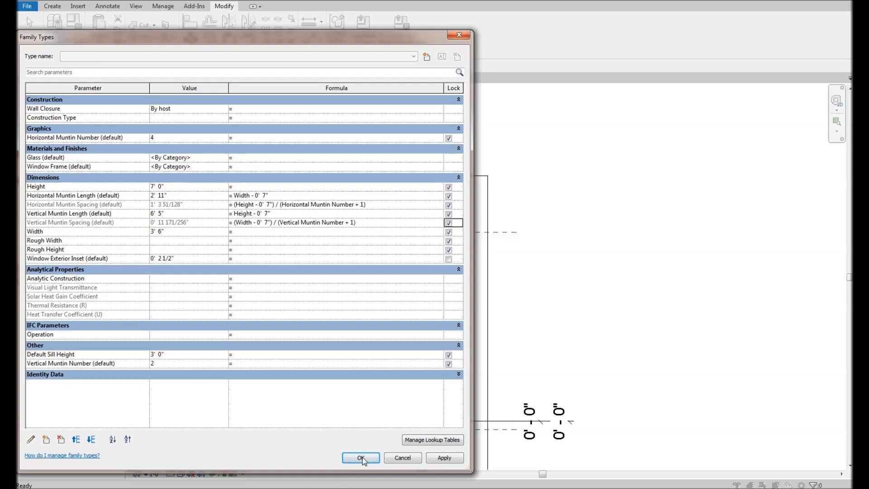
key(Return)
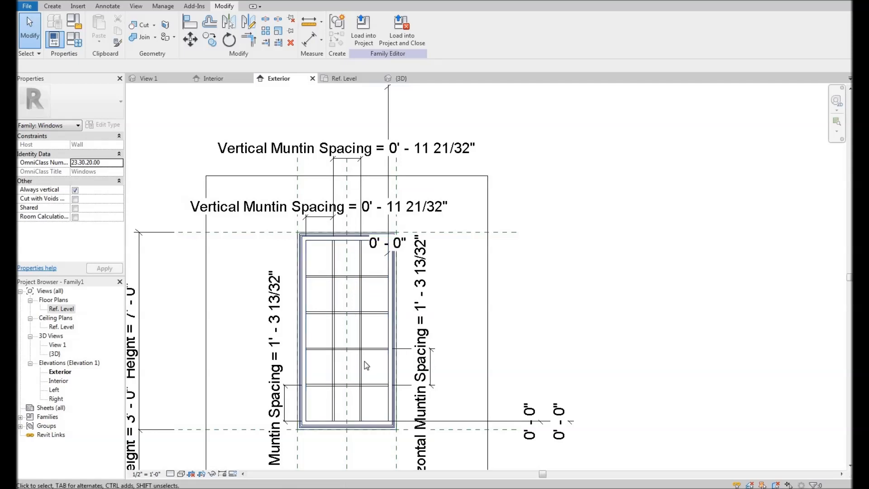
- Regroup the Vertical Muntin Number parameter under Graphics
middle_drag(603, 312, 620, 281)
scroll(621, 272, down, 1)
middle_drag(271, 212, 353, 204)
click(74, 40)
drag(472, 227, 347, 228)
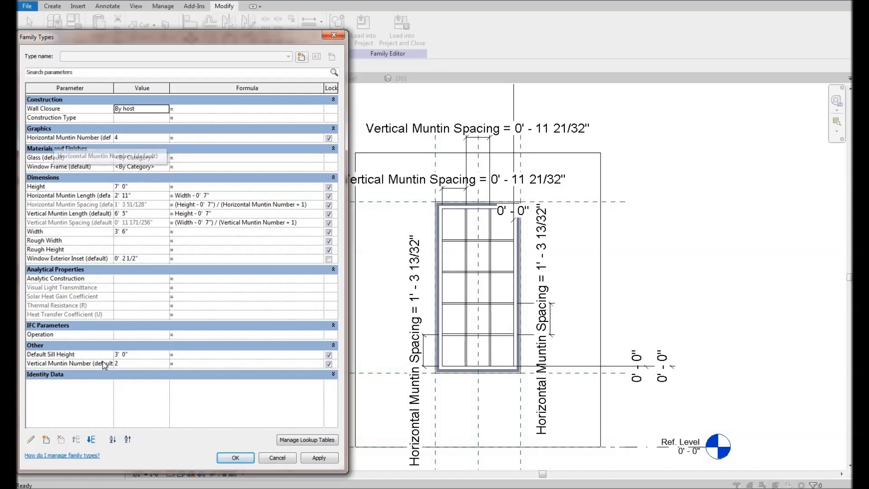
click(62, 363)
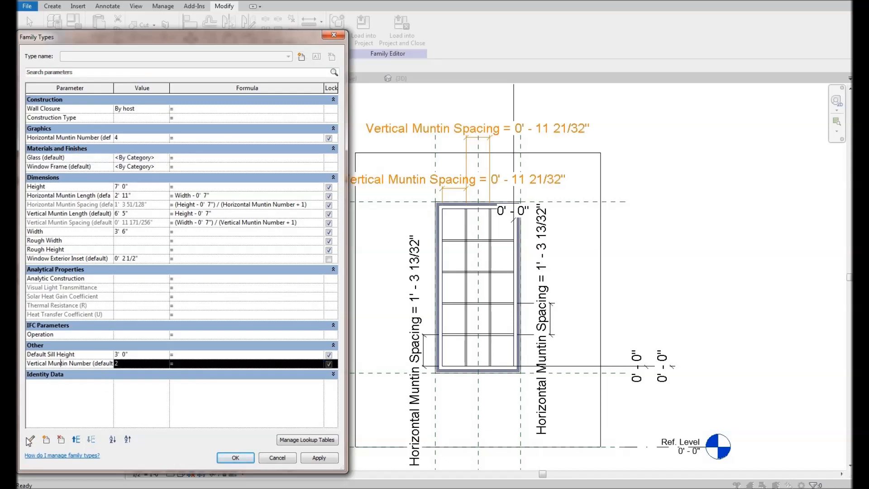
click(31, 441)
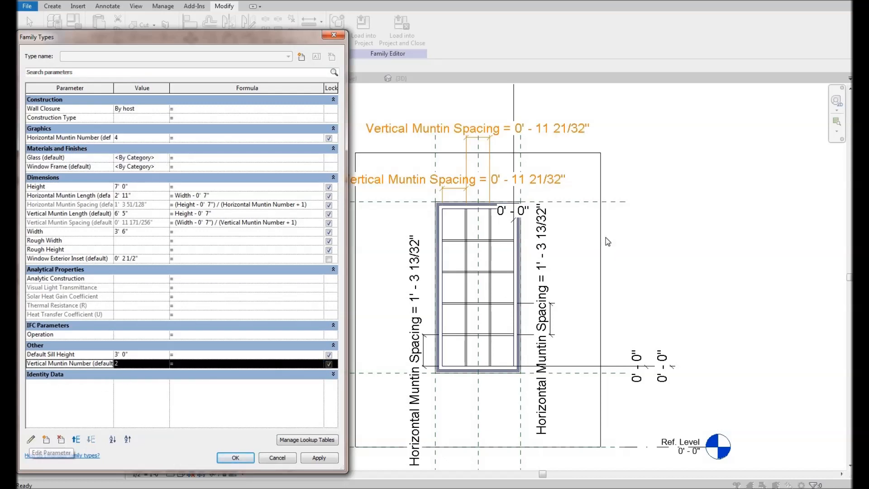
click(569, 294)
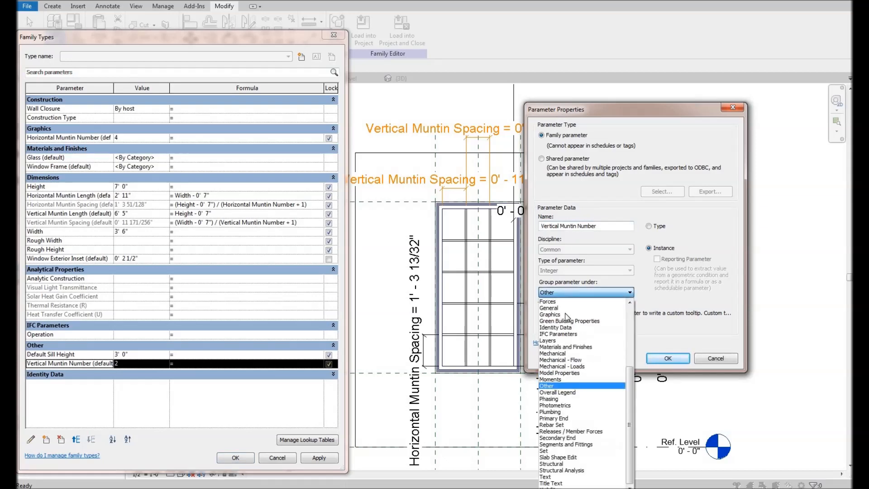
click(561, 307)
click(661, 357)
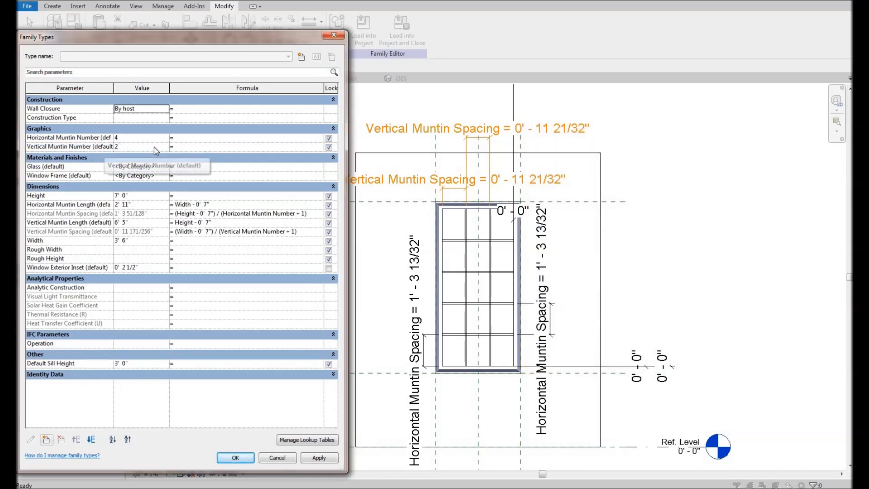
- Test the vertical array by applying a Vertical Muntin Number of 3, restore it to 2 and accept the family types
click(165, 145)
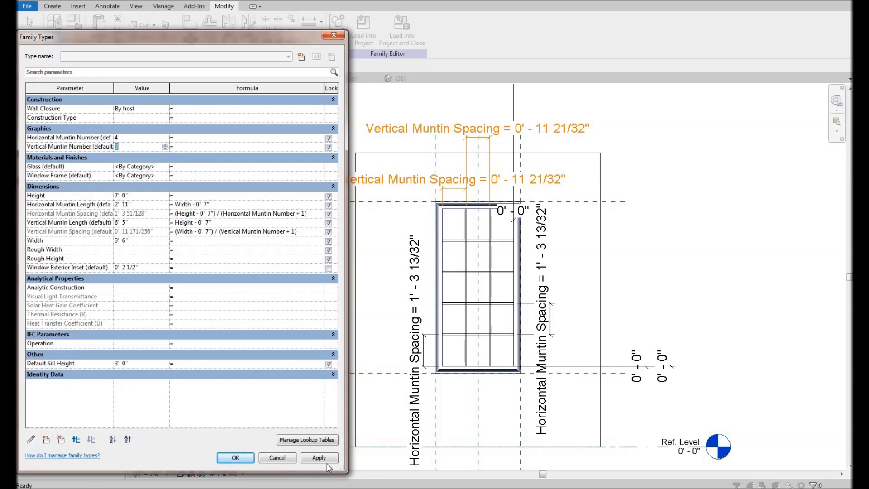
click(326, 458)
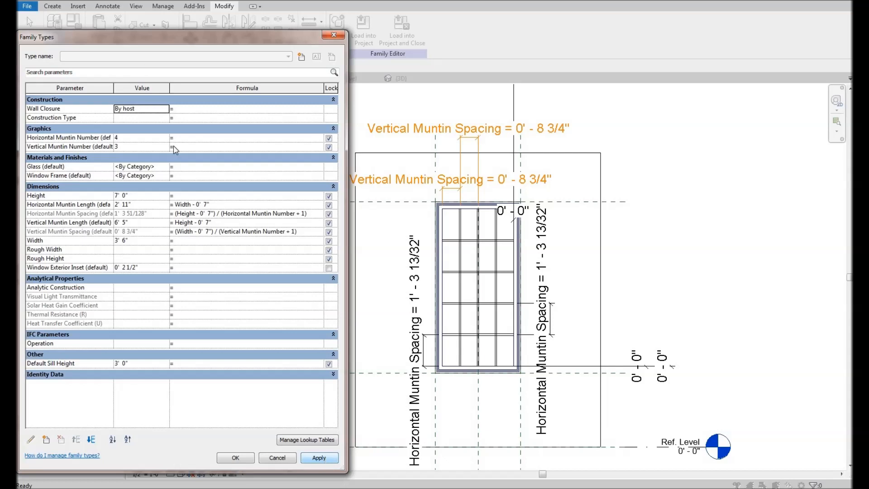
click(166, 149)
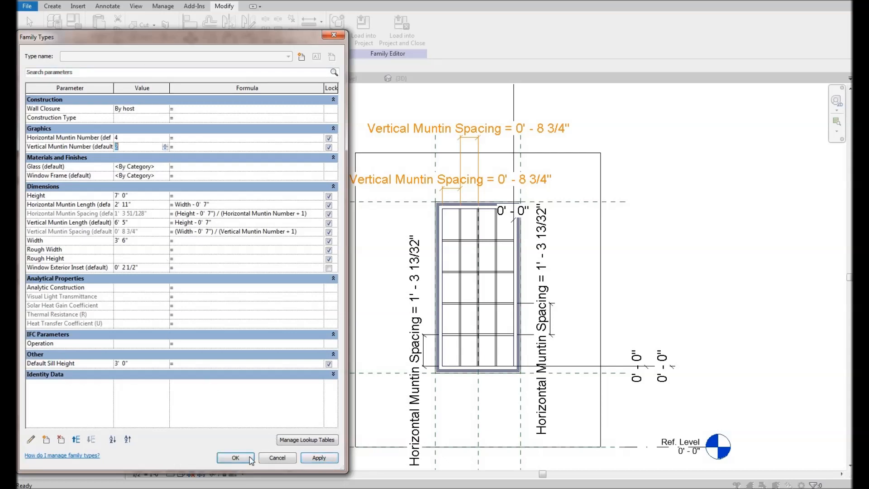
click(236, 458)
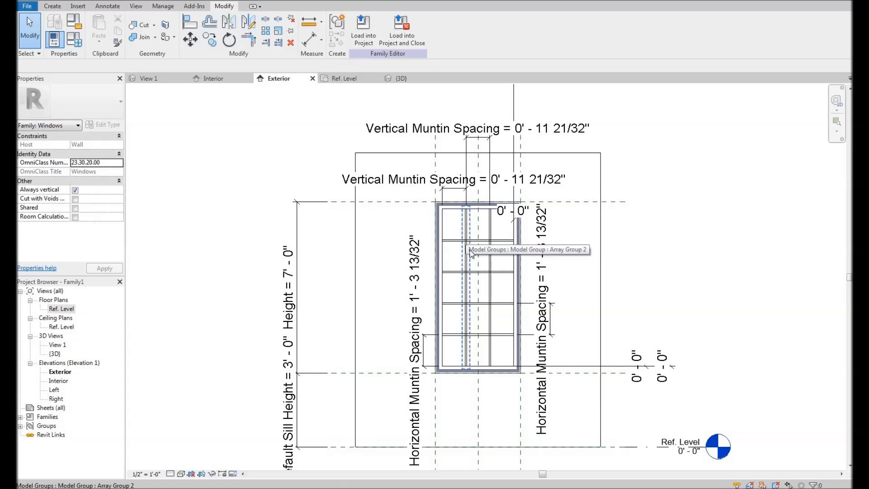
- Open the array group of the second vertical muntin for editing and select the muntin inside it
middle_drag(471, 232, 425, 227)
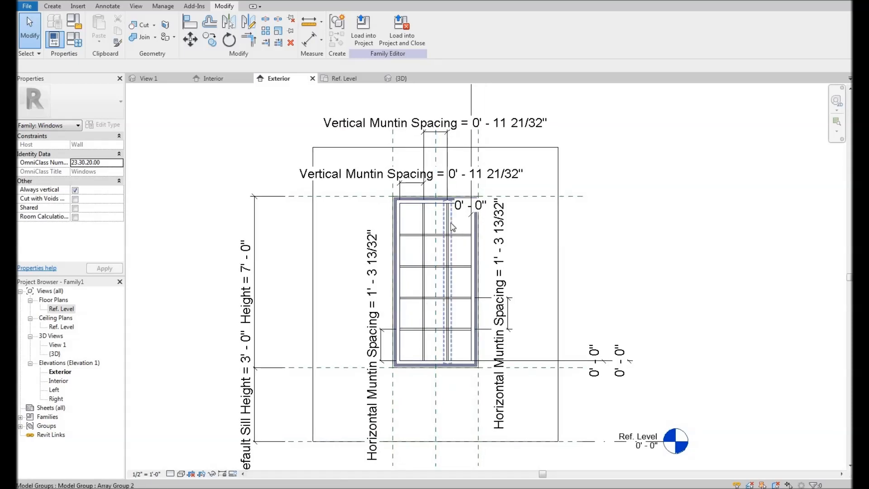
click(453, 227)
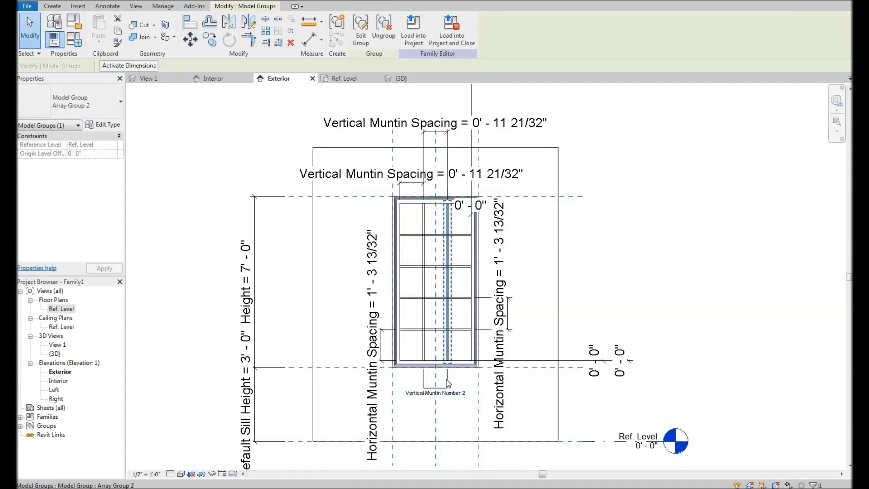
click(613, 240)
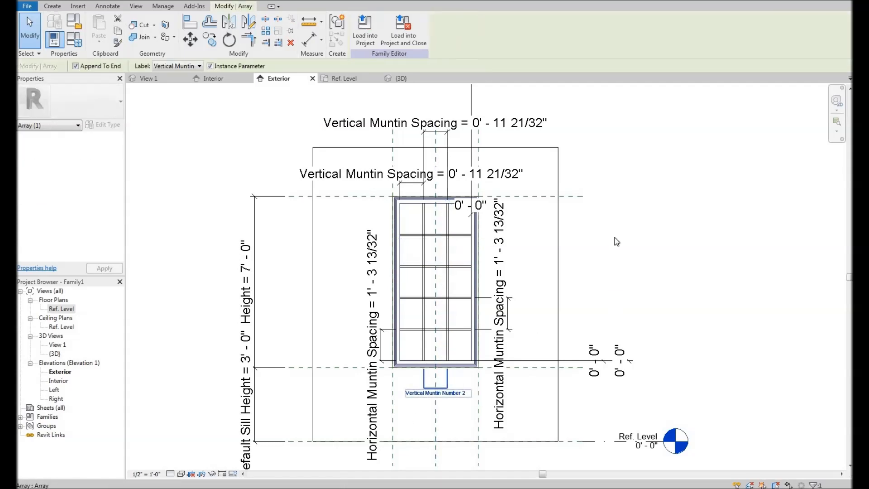
click(451, 252)
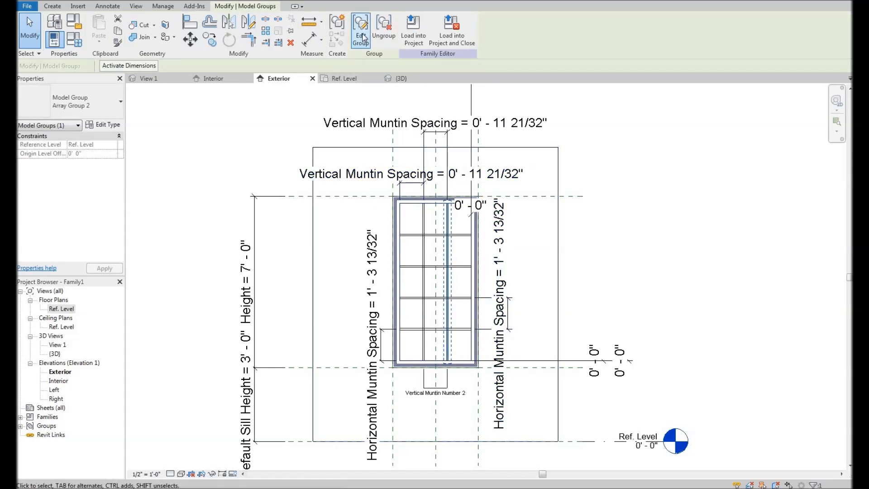
click(362, 36)
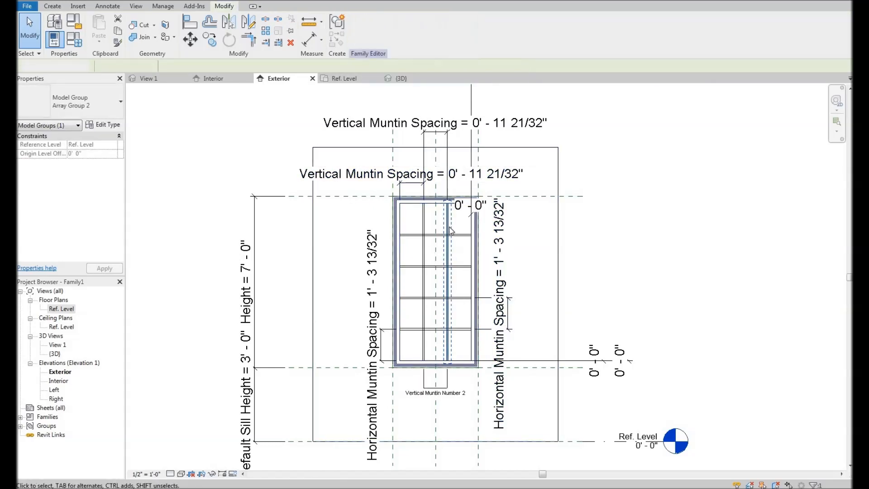
click(446, 254)
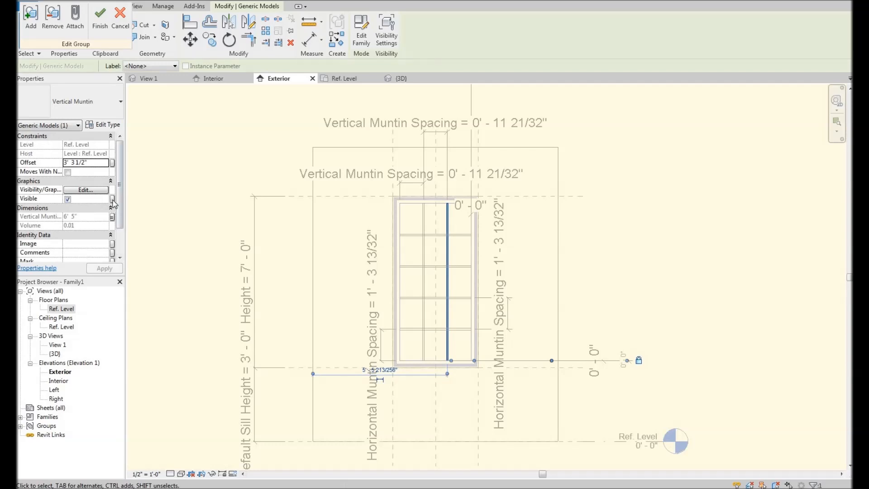
- Associate the muntin's Visible property with a new instance parameter named Array Visibility and finish editing the group
click(112, 199)
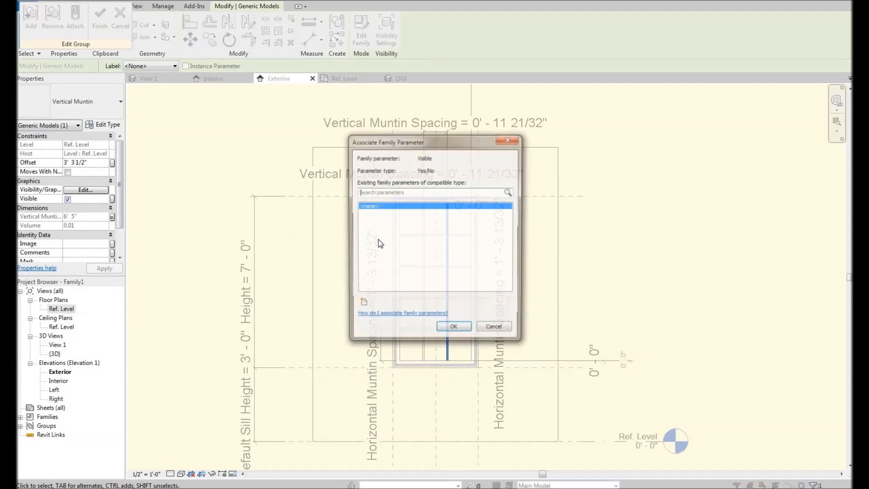
click(363, 305)
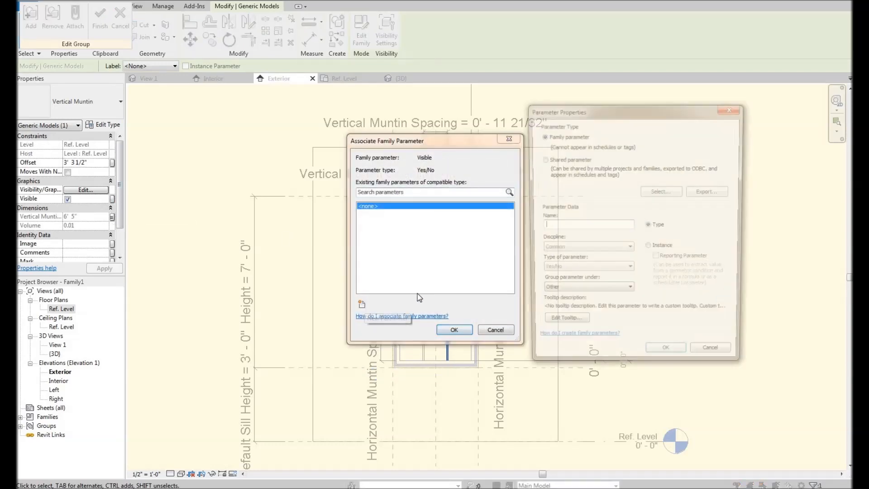
text(Array Vis)
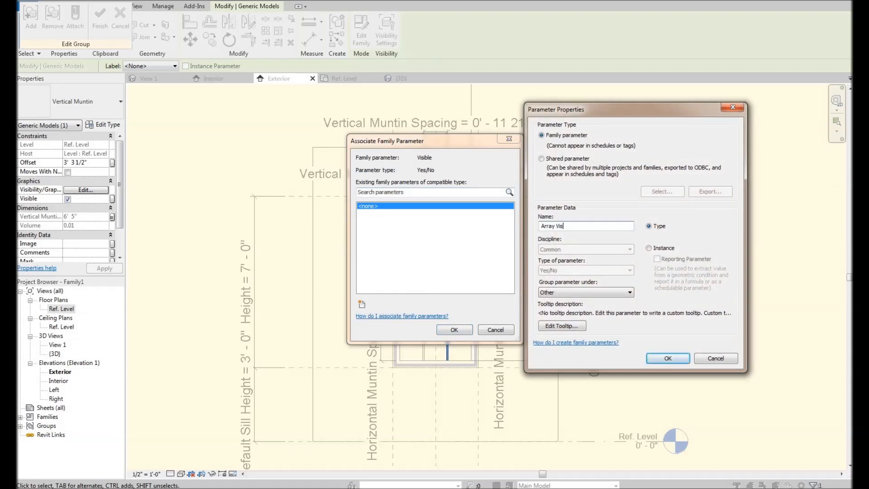
text(ibility)
click(649, 248)
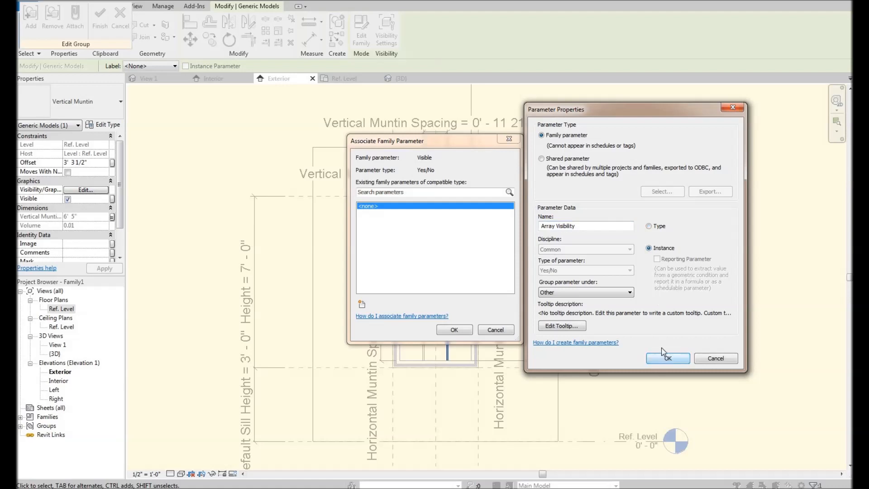
click(609, 293)
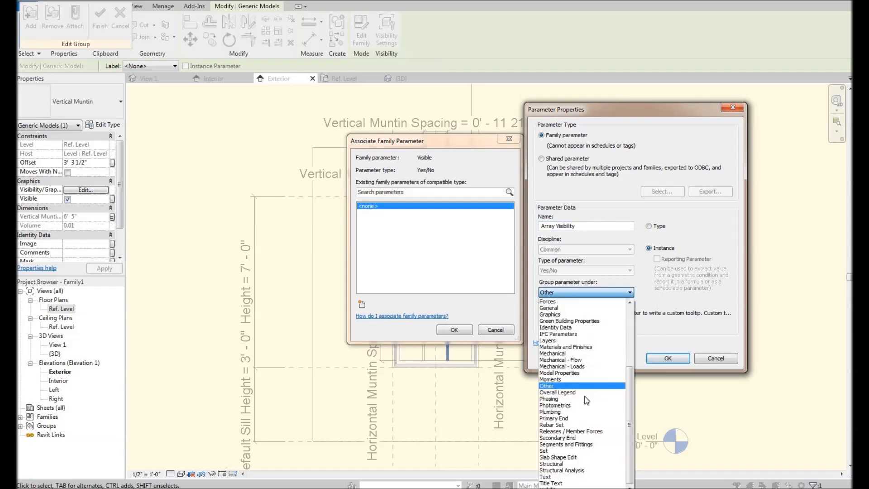
click(667, 359)
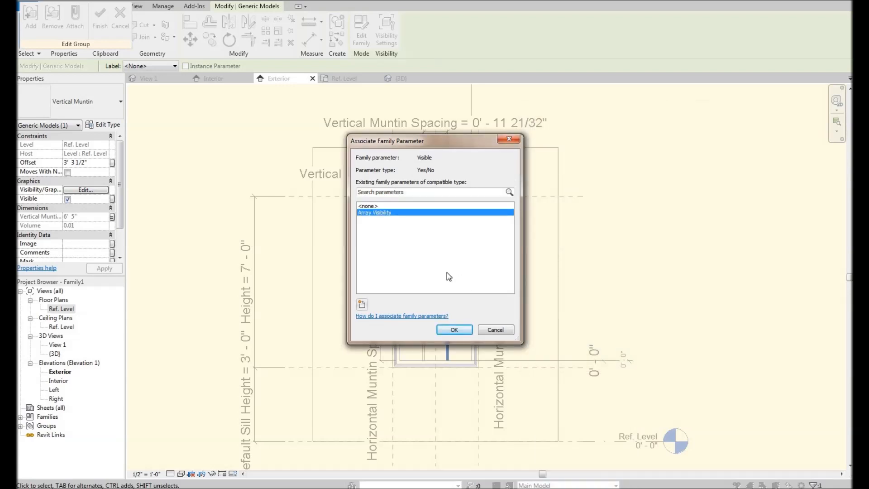
click(455, 330)
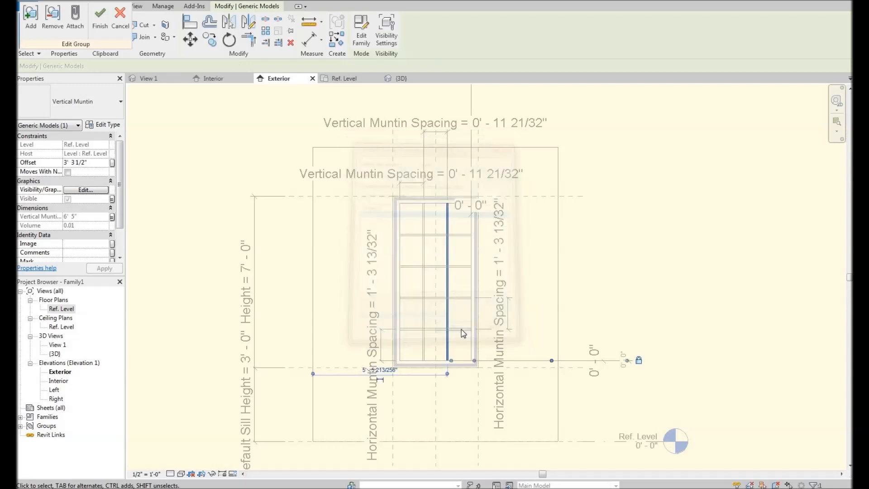
click(299, 260)
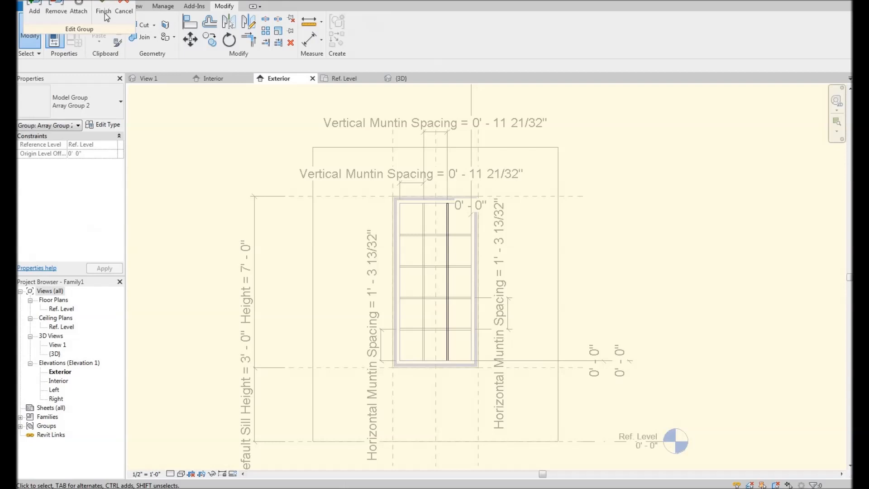
click(105, 13)
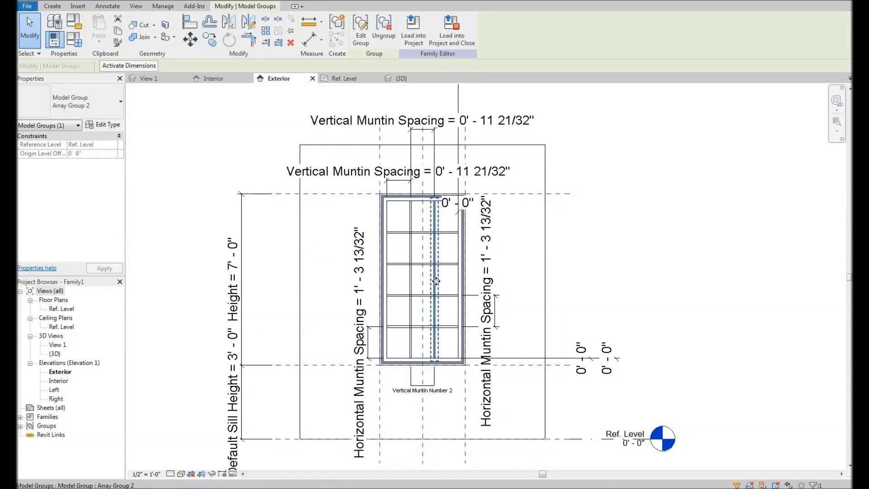
- Place a Vertical Muntin component on the Center (Left/Right) reference plane in the Ref. Level floor plan, in line with the arrayed muntins
click(412, 284)
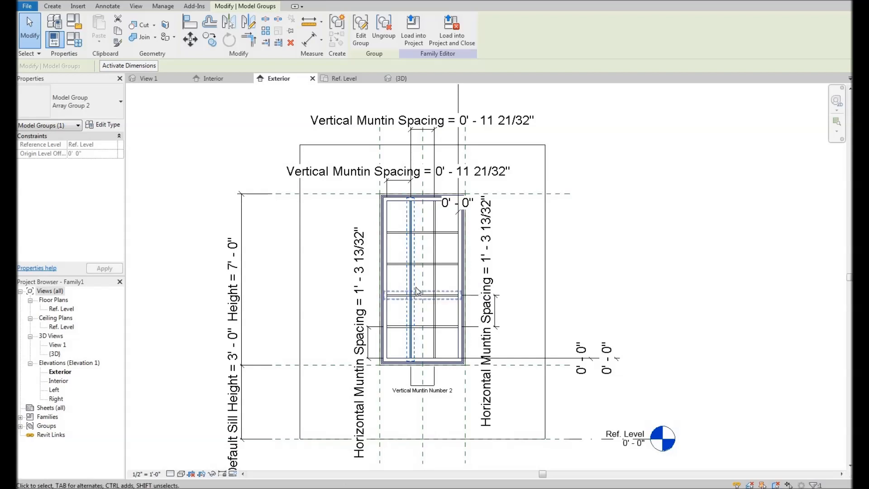
middle_drag(402, 289, 397, 287)
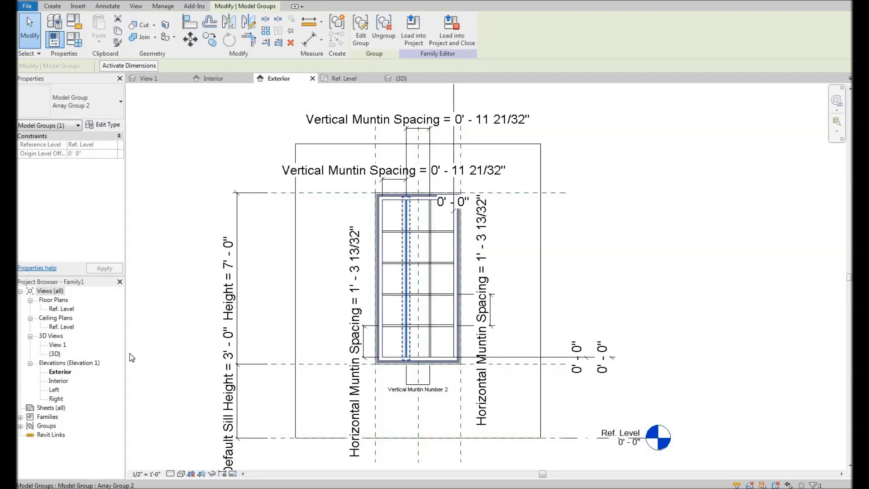
double_click(63, 310)
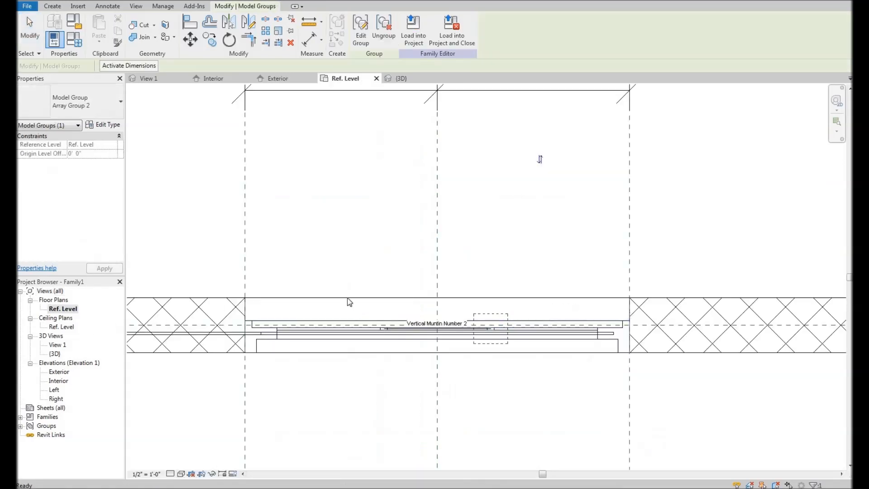
middle_drag(356, 229, 334, 207)
click(333, 206)
click(54, 7)
click(261, 25)
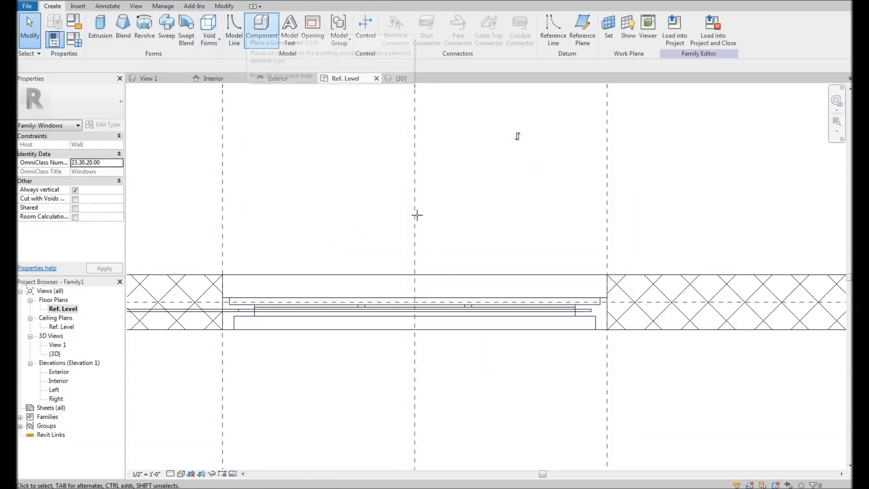
scroll(414, 308, up, 3)
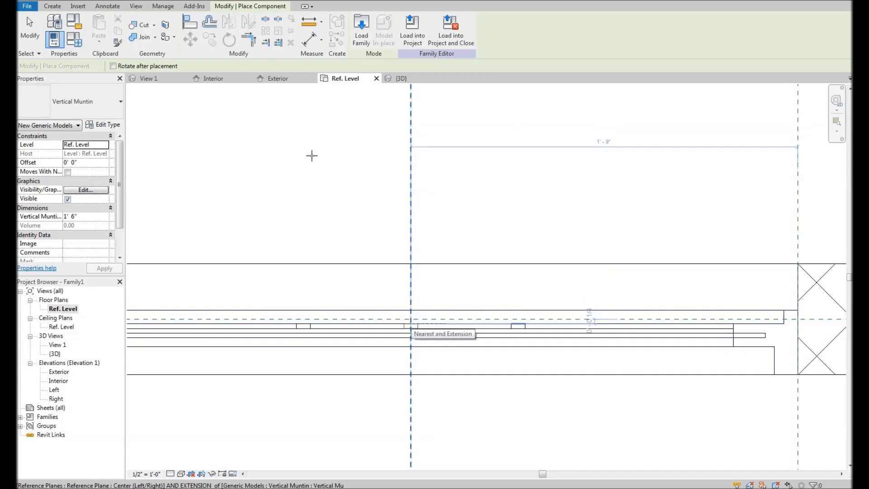
right_click(310, 156)
key(Escape)
key(Escape)
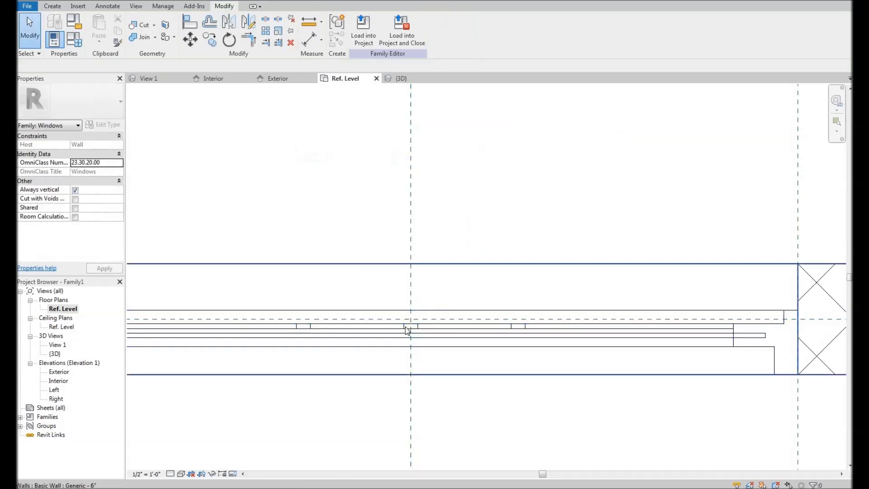
- Move the new Vertical Muntin in the Exterior elevation up from Ref. Level so its lower end meets the frame's inner bottom edge
key(ctrl+Tab)
key(ctrl+Tab)
key(ctrl+Tab)
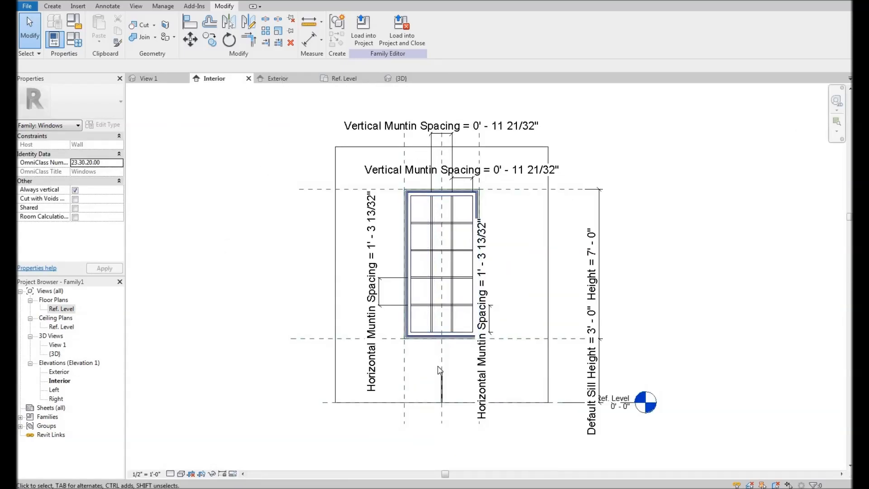
key(ctrl+Tab)
click(420, 438)
scroll(420, 437, up, 3)
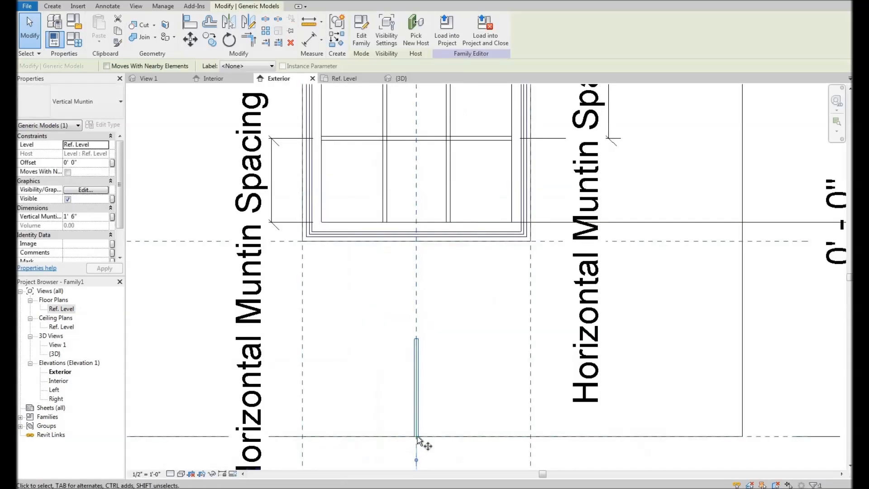
key(m)
key(v)
scroll(417, 434, up, 2)
click(419, 432)
scroll(419, 317, down, 5)
middle_drag(421, 190, 423, 292)
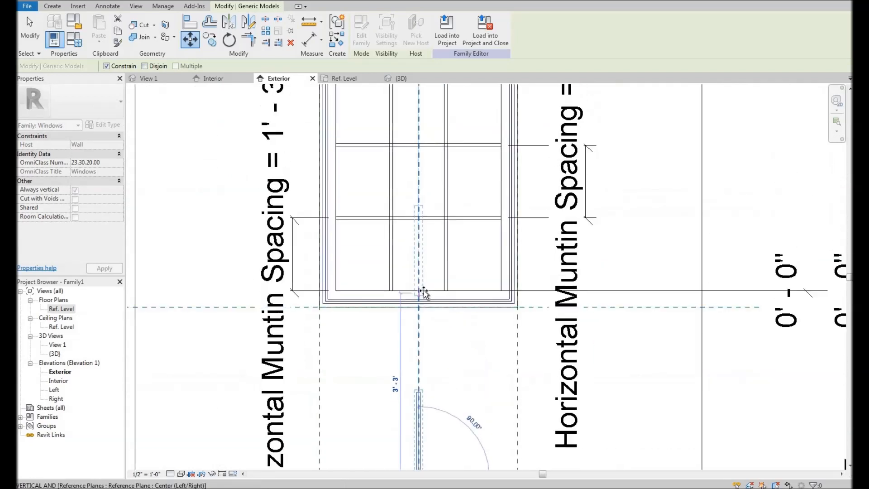
scroll(423, 290, up, 4)
click(421, 289)
scroll(364, 253, down, 1)
middle_drag(412, 193, 390, 247)
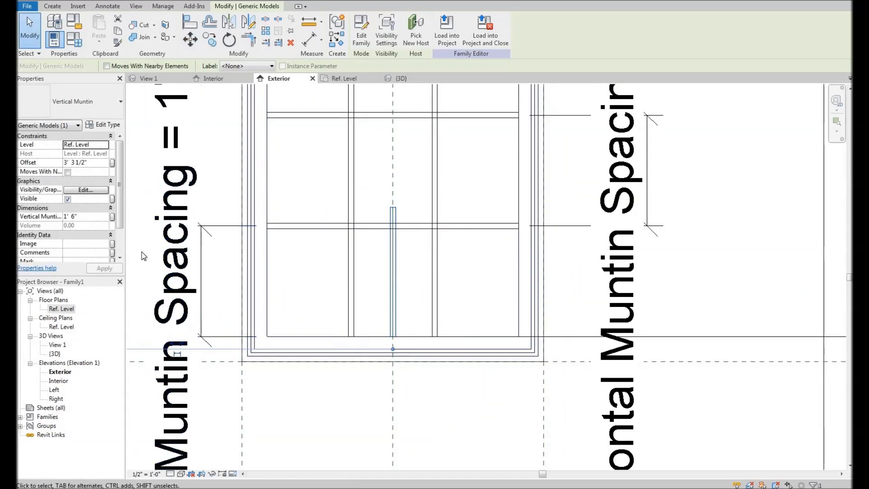
- Associate the single muntin's length with the existing family parameter Vertical Muntin Length
click(113, 216)
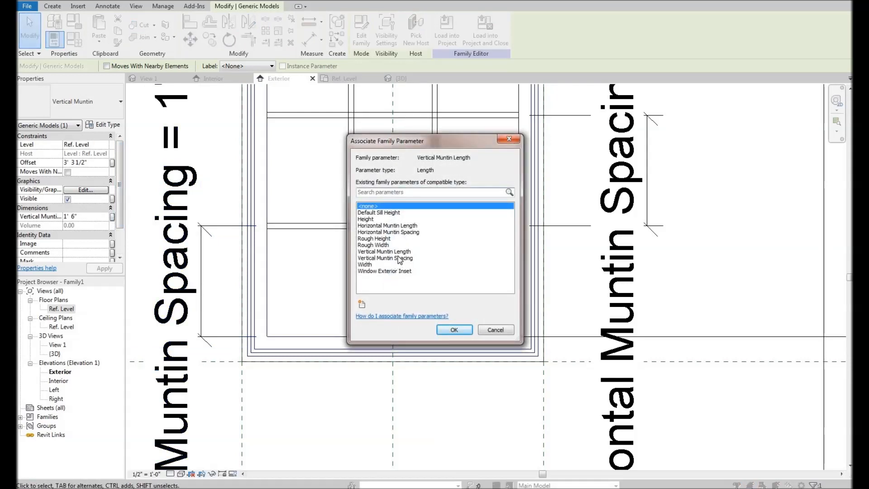
click(410, 252)
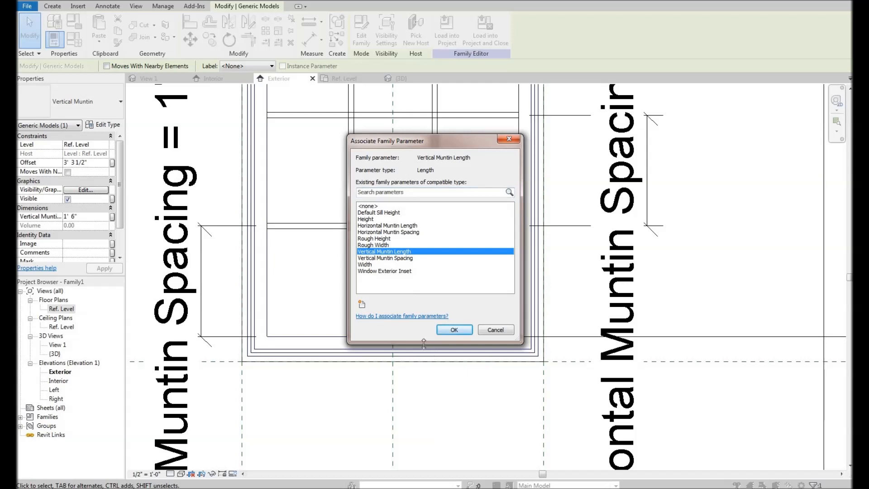
click(453, 330)
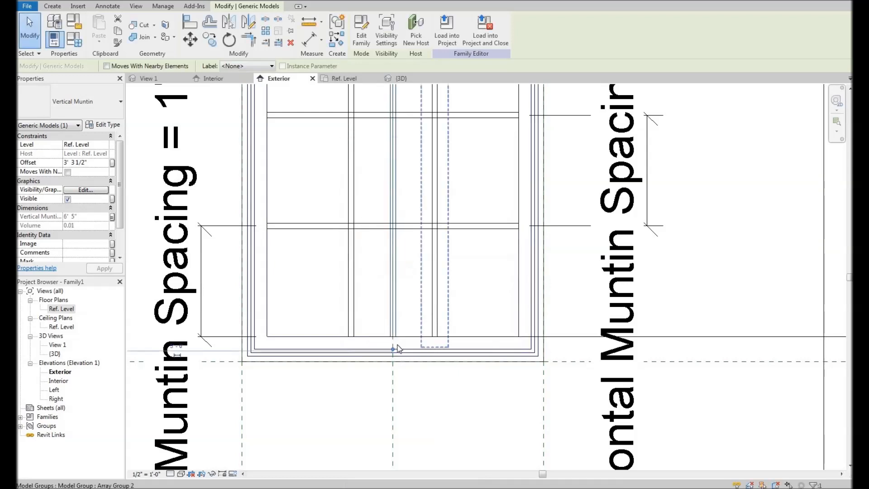
- Place an aligned dimension between the single muntin's lower end and the frame's inner bottom edge and lock it
key(d)
key(i)
scroll(393, 345, up, 2)
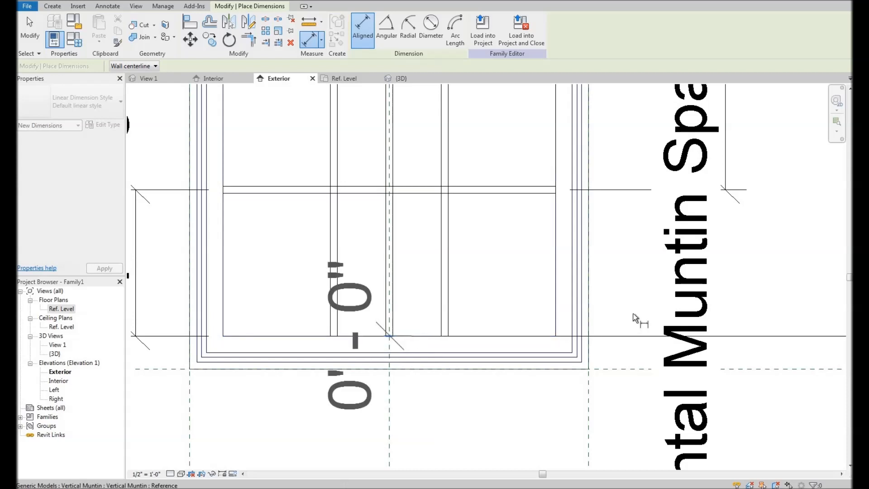
scroll(651, 327, down, 4)
right_click(605, 259)
click(633, 276)
scroll(390, 227, up, 2)
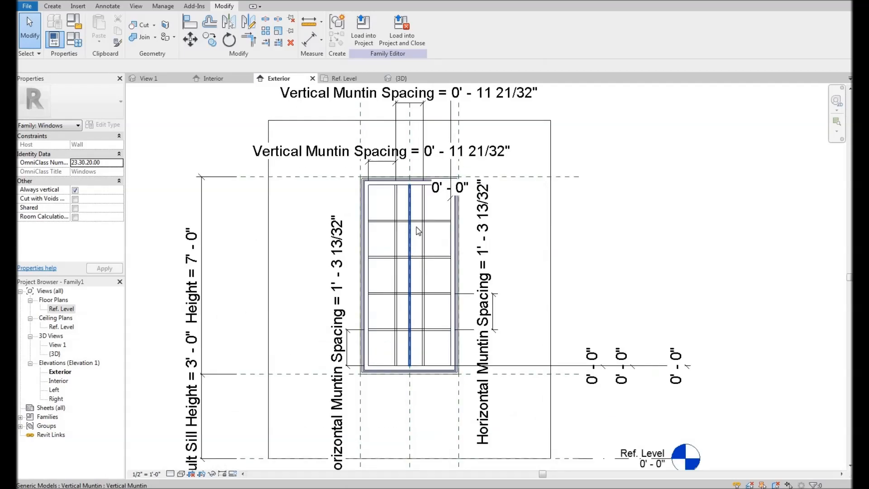
- Associate the single muntin's Visible property with a new instance parameter named Single Vertical Muntin, grouped under Visibility
click(409, 234)
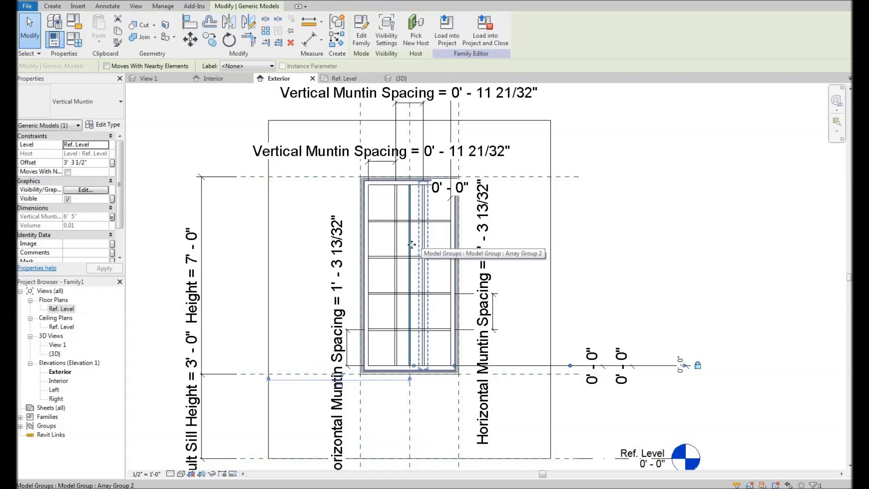
click(112, 199)
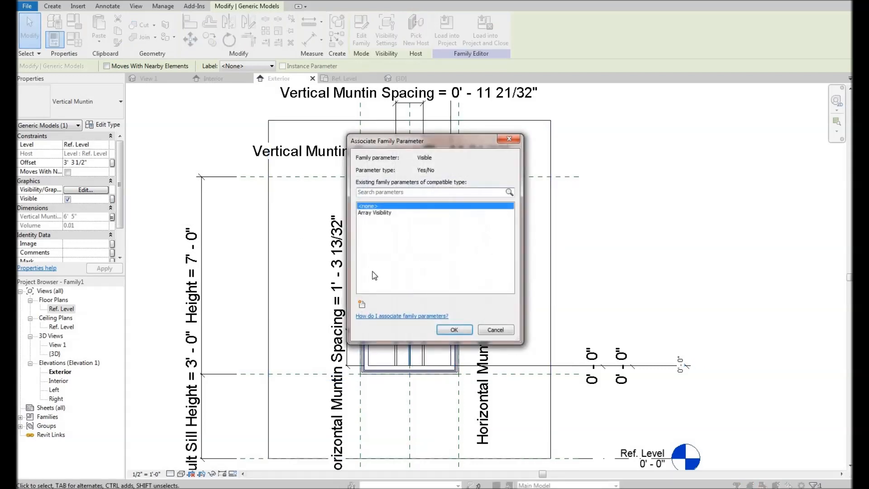
click(362, 304)
text(S)
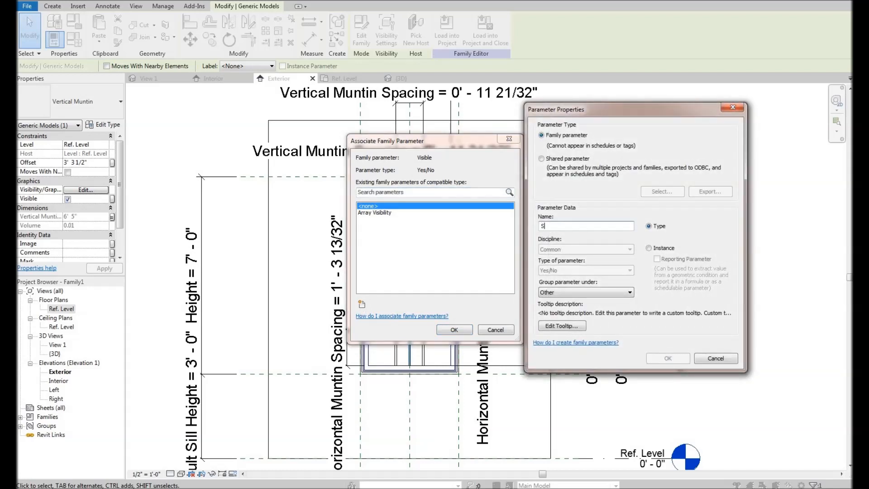
text(ingle Vertical Muntin)
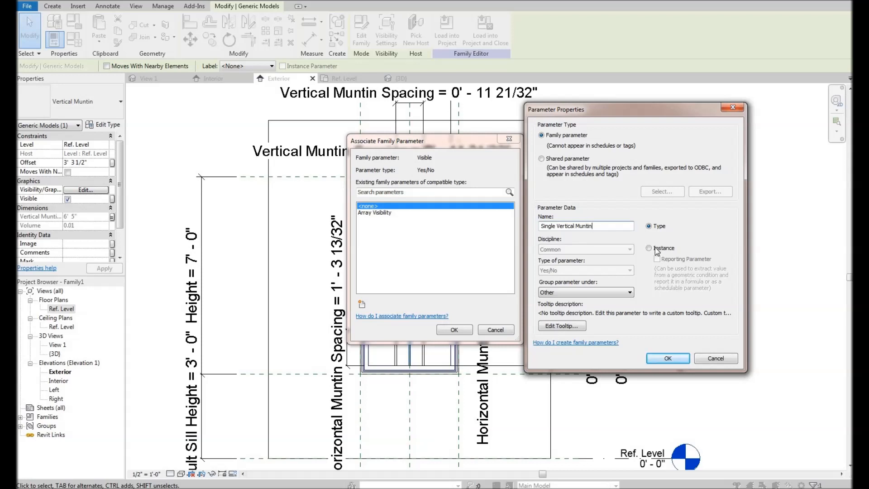
click(649, 247)
click(594, 292)
click(562, 488)
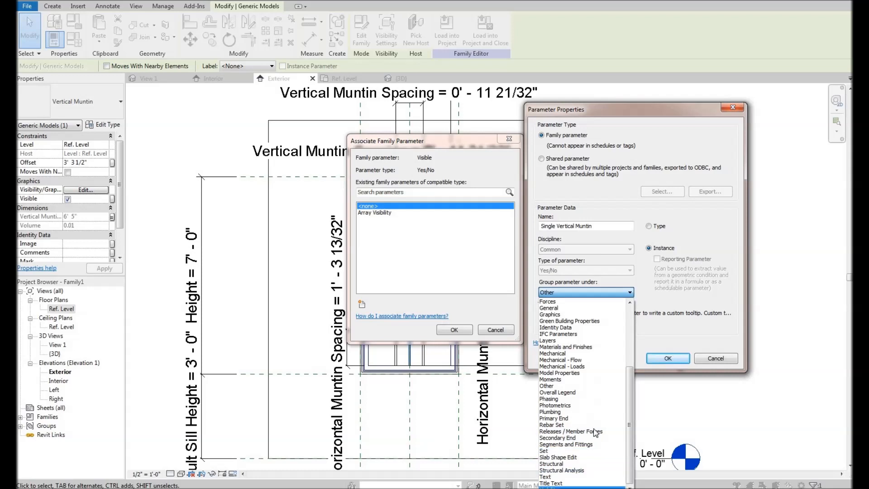
click(668, 358)
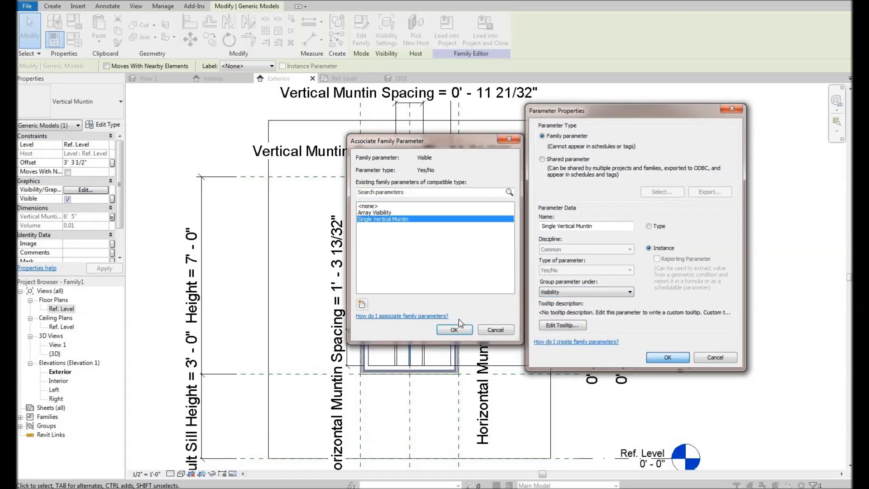
click(458, 329)
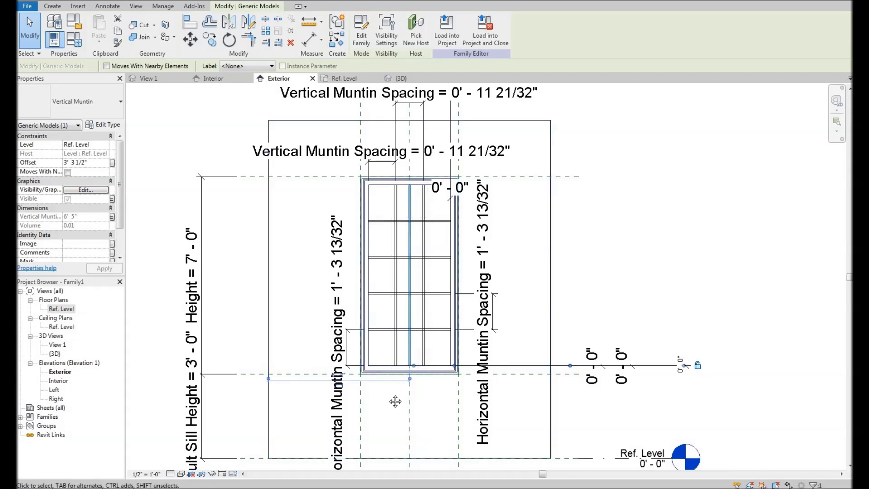
- Dimension the single muntin's centre to both inner side edges of the frame in the Exterior elevation and make the segments equal
scroll(401, 409, up, 3)
key(d)
key(i)
scroll(432, 338, up, 1)
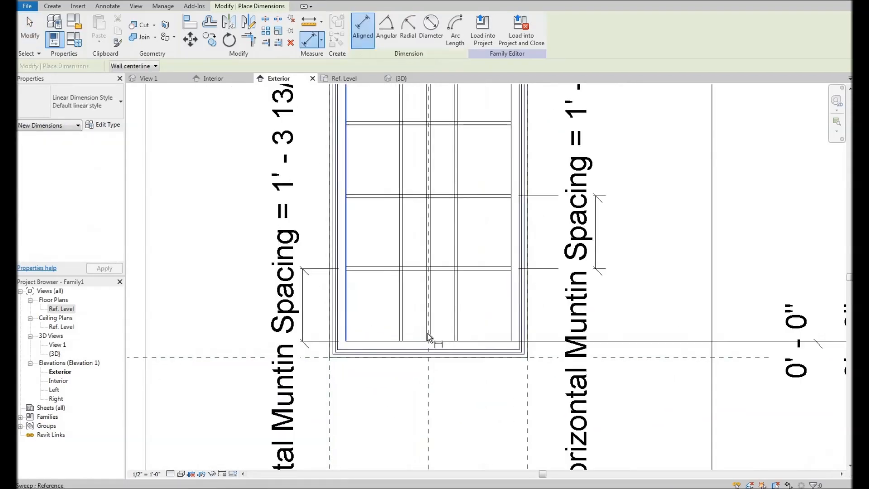
click(432, 337)
scroll(427, 342, up, 2)
click(586, 314)
scroll(470, 267, down, 5)
click(460, 418)
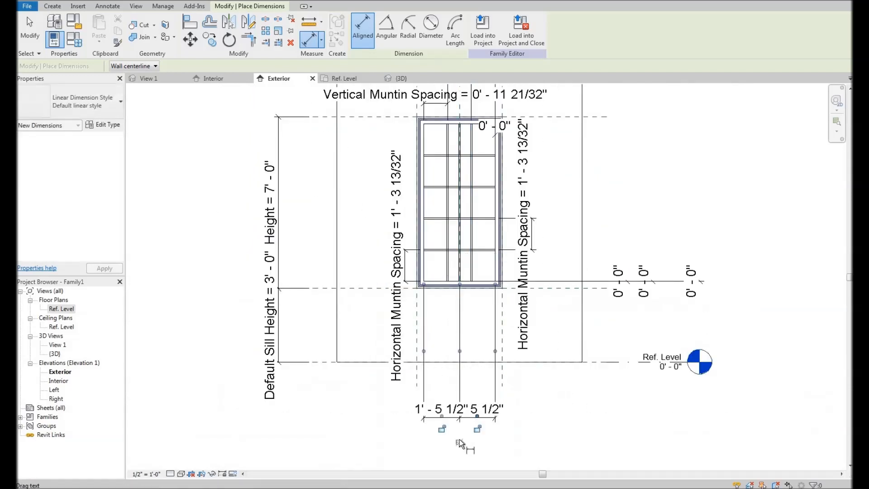
click(459, 442)
right_click(649, 190)
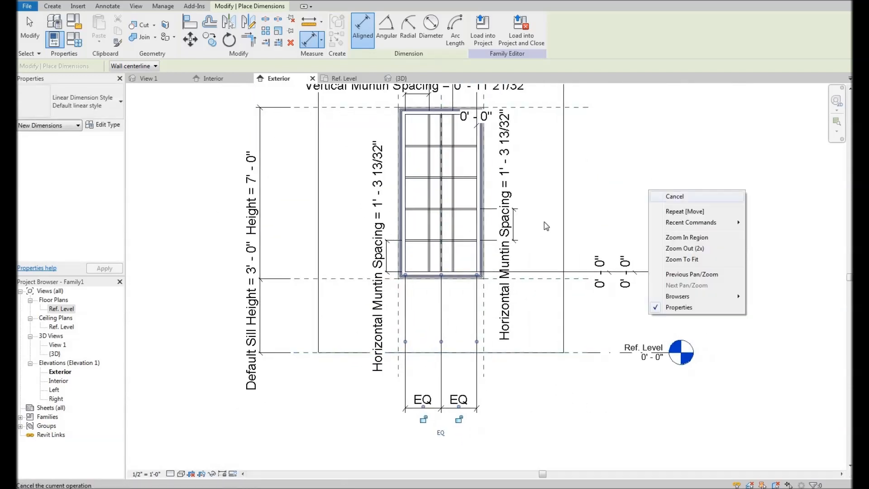
click(675, 198)
middle_drag(441, 191, 425, 229)
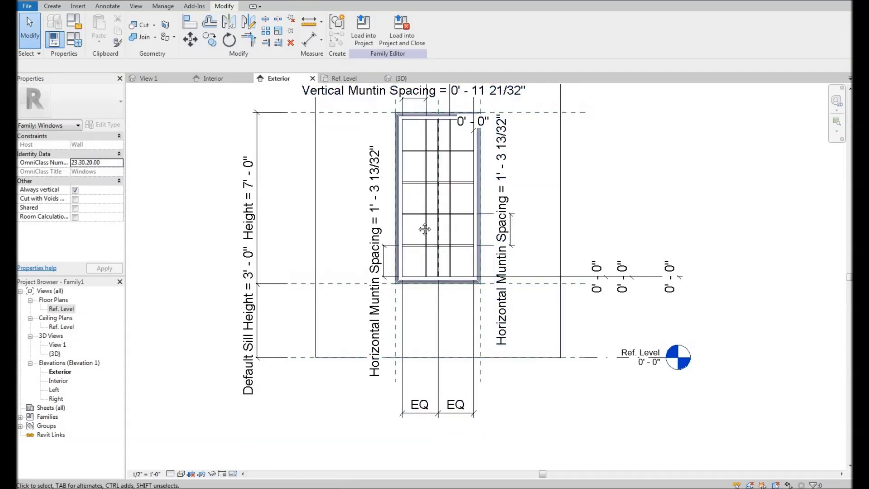
- Give the Array Visibility parameter the formula not(Single Vertical Muntin) in the family types
click(74, 41)
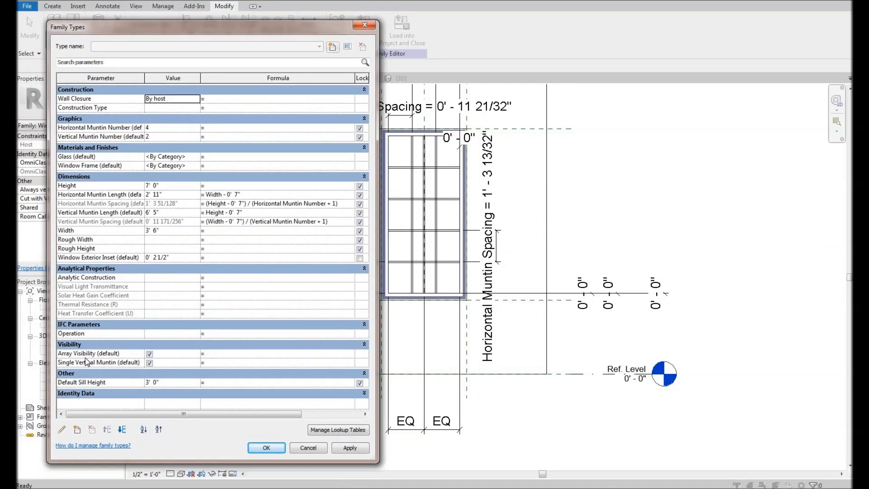
click(230, 353)
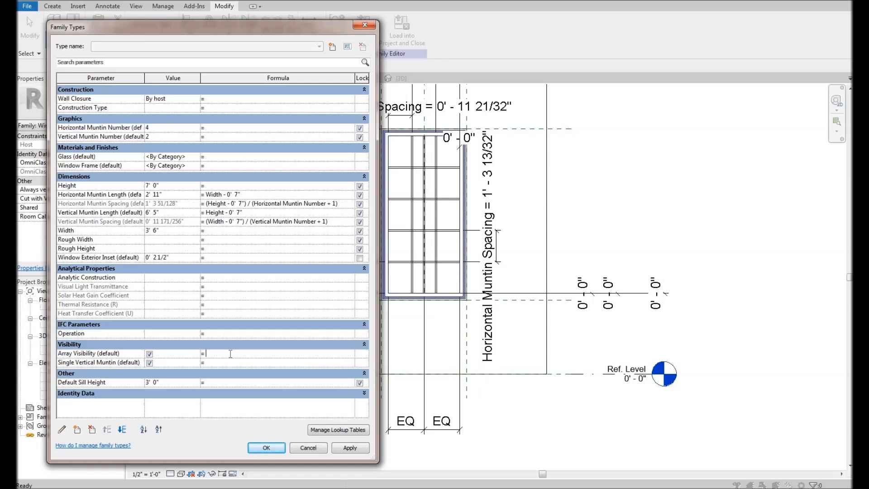
text(Not(Single Vertical Muntin)
text())
key(Return)
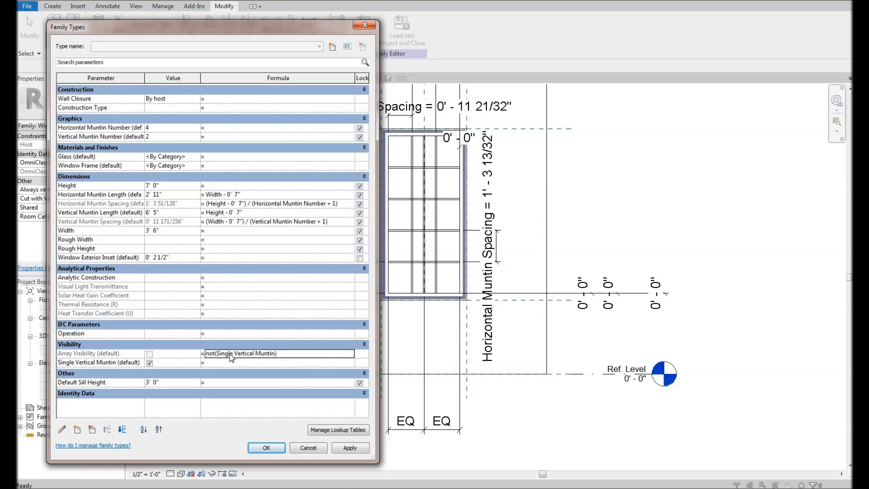
- Toggle Single Vertical Muntin off and on, and give it the formula Vertical Muntin Number < 2
click(150, 363)
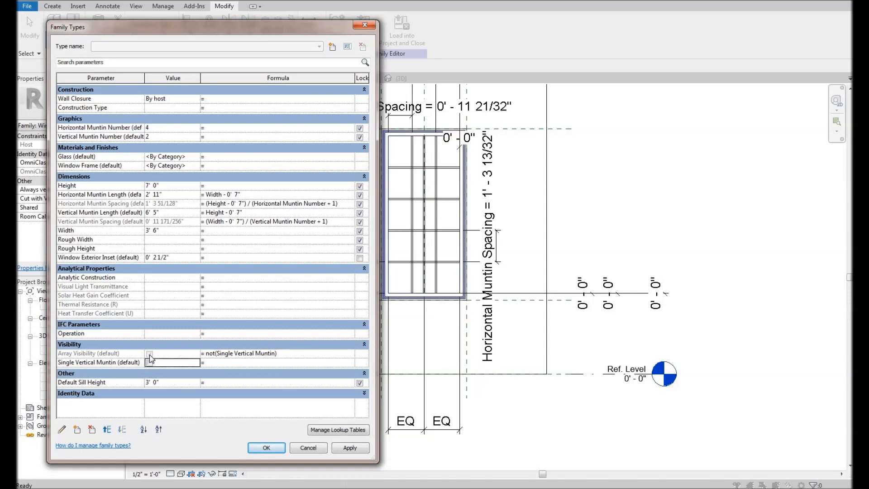
click(150, 363)
click(225, 364)
text(Vertical Muntin Number )
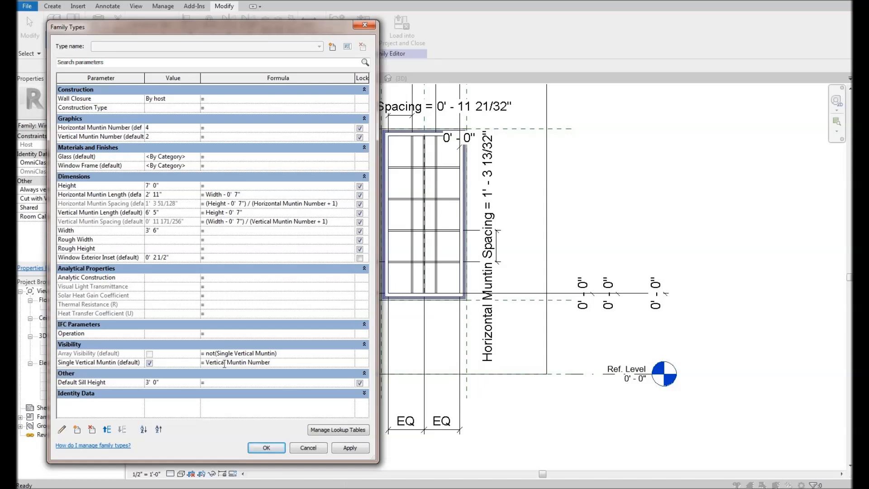
text(<2)
key(Return)
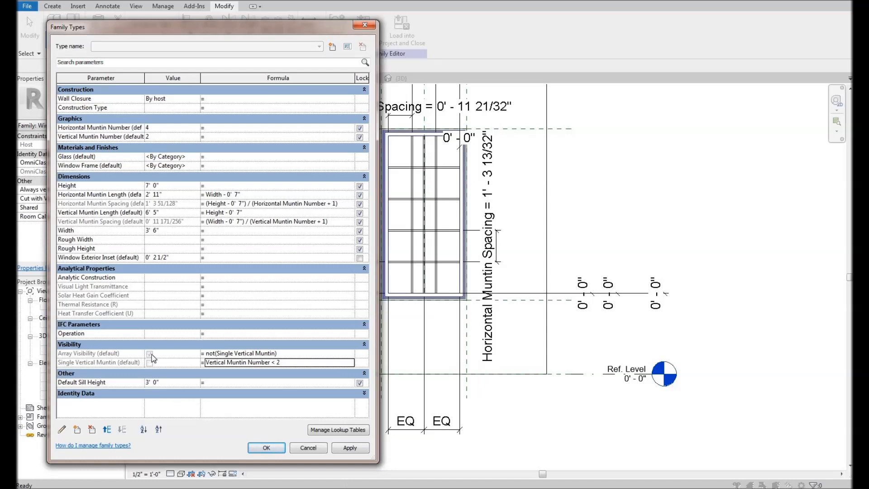
- Try the formula If(Vertical Muntin Number<2,2,Vertical Muntin Number) for Vertical Muntin Number, and discard the formula edits
click(221, 137)
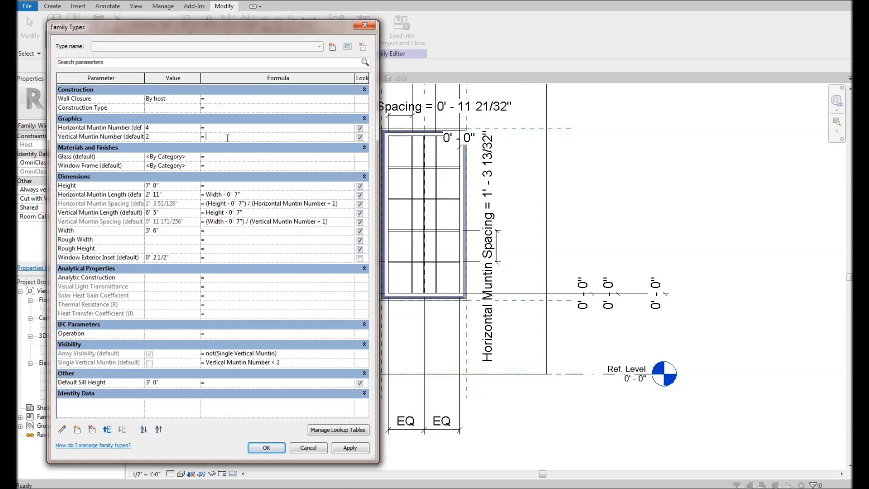
text(If(Vertical Muntin Number<2,2,Vertical Munt)
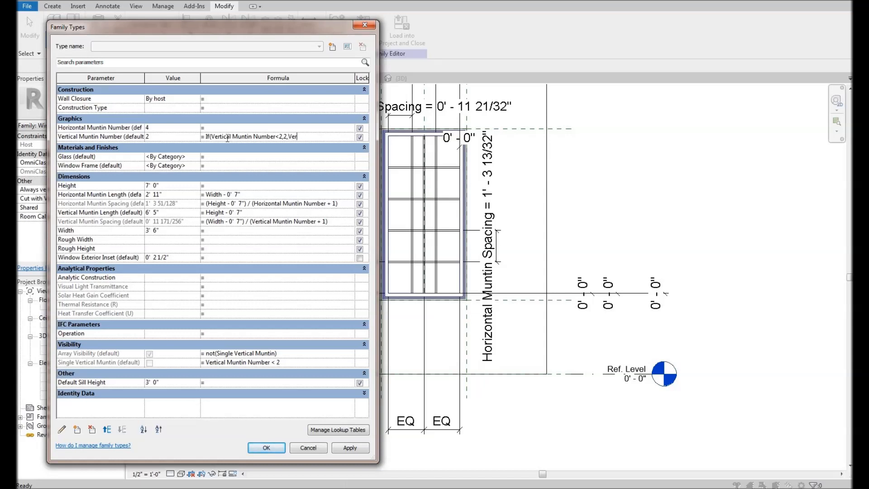
text(in Number)
click(343, 448)
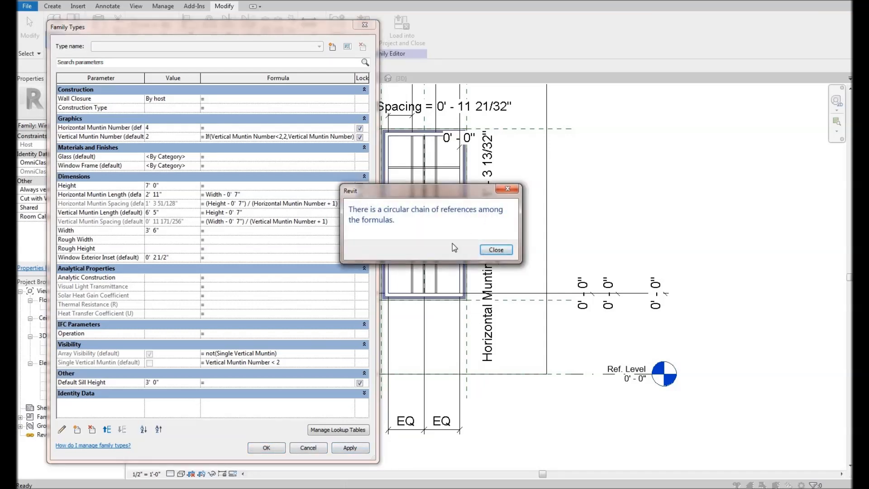
click(496, 250)
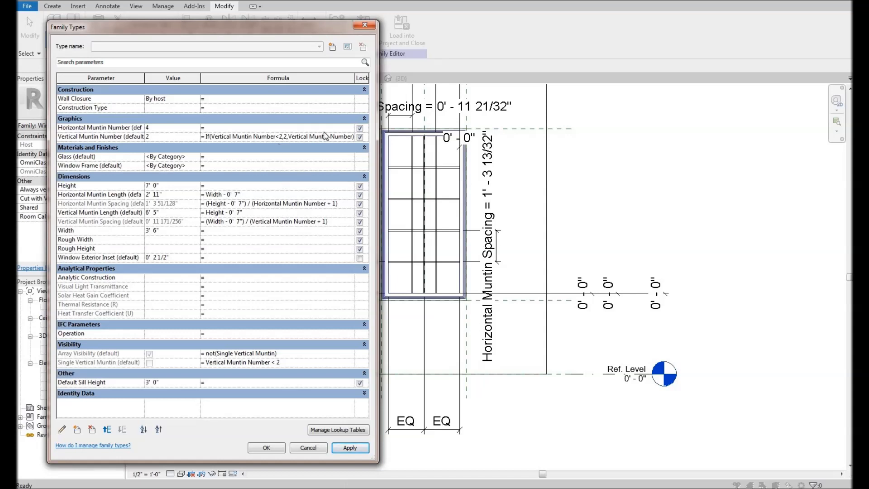
drag(354, 136, 206, 137)
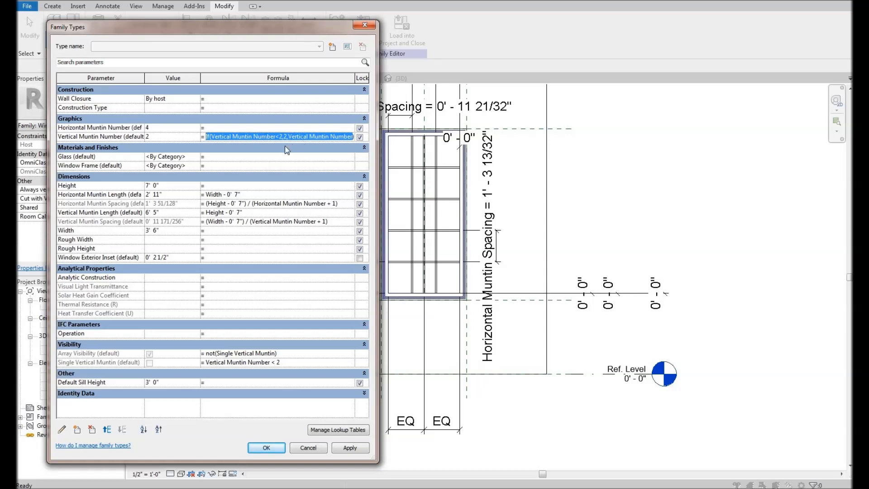
key(BackSpace)
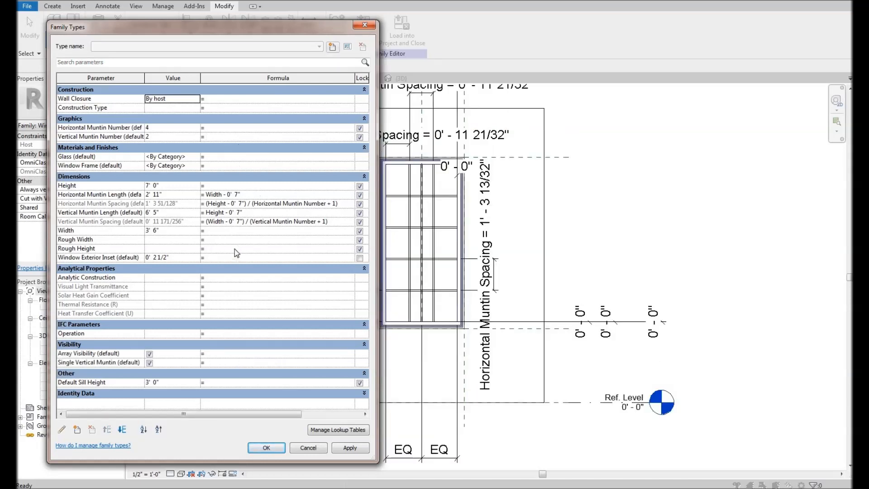
click(77, 429)
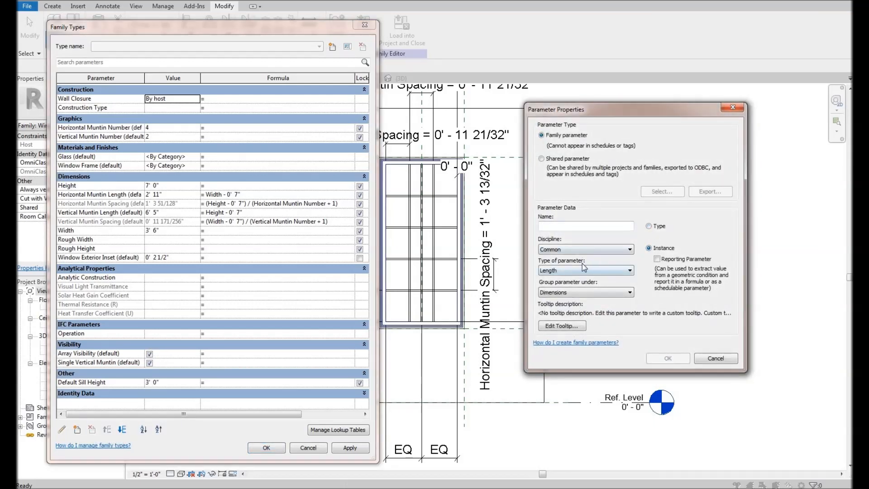
click(578, 269)
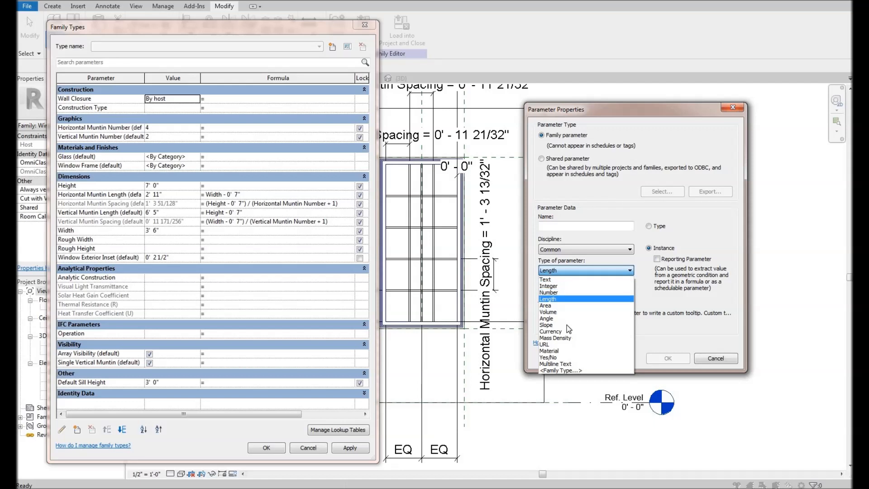
click(582, 270)
click(582, 269)
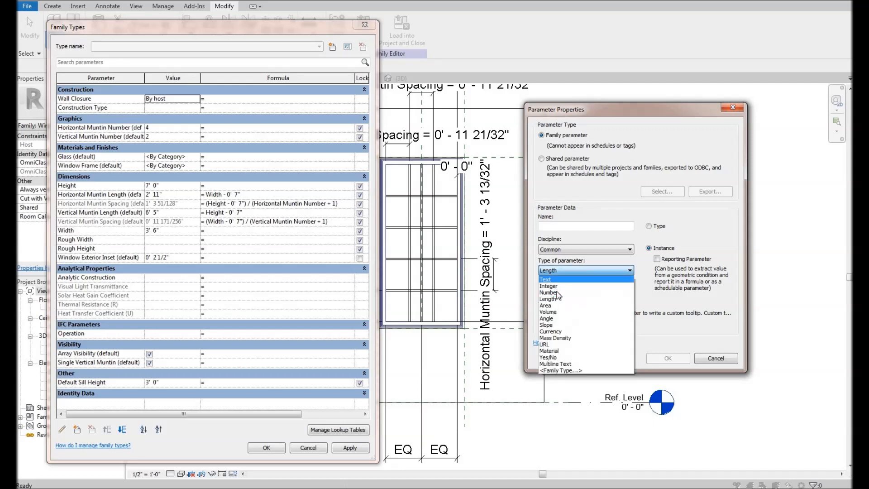
key(Return)
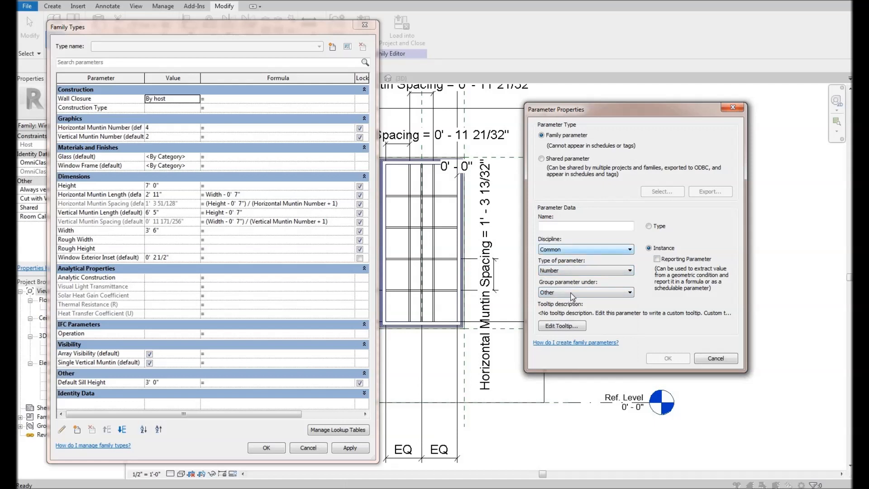
click(570, 293)
key(g)
key(g)
key(Return)
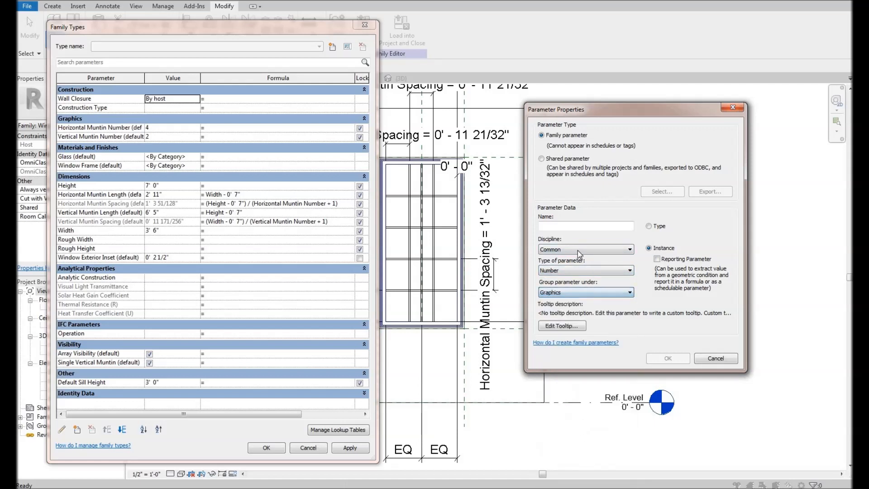
click(583, 227)
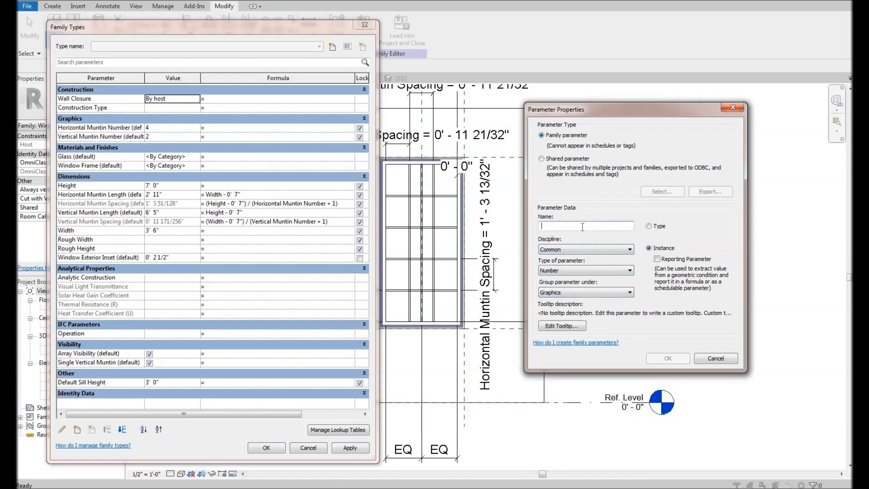
text(Vertical )
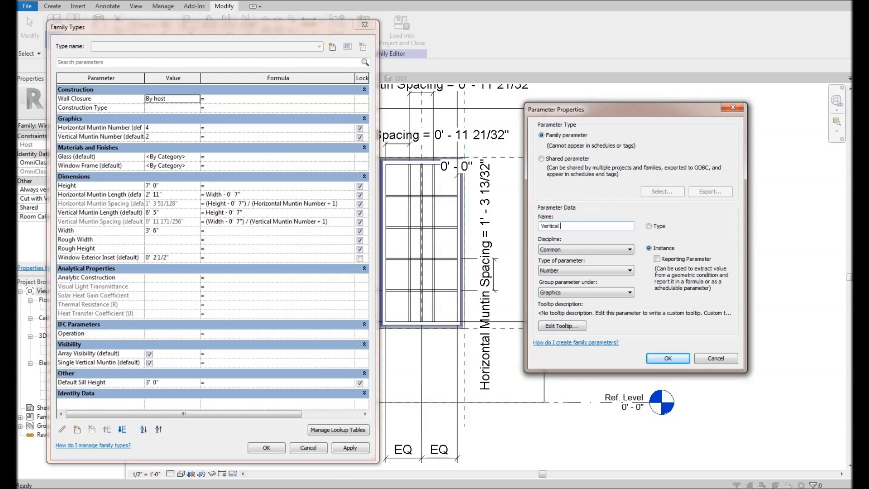
text(Muntin)
click(722, 360)
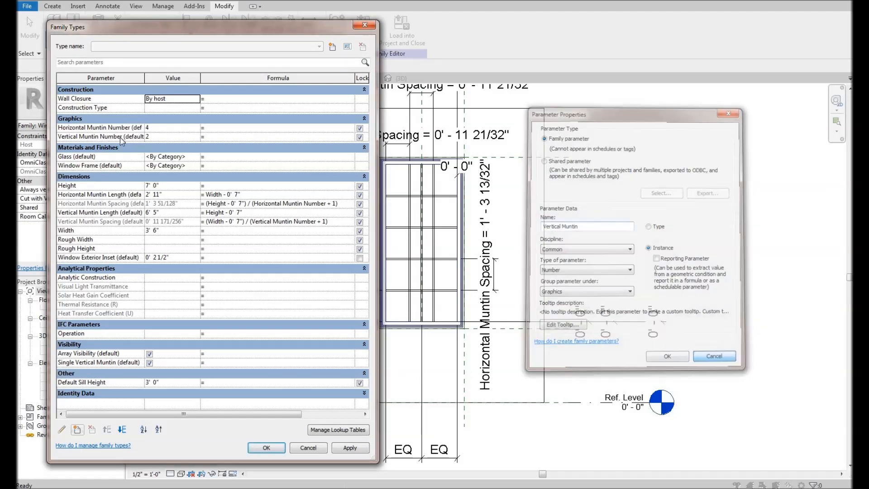
- Rename the Vertical Muntin Number parameter as Vertical Muntin Number Array
click(121, 137)
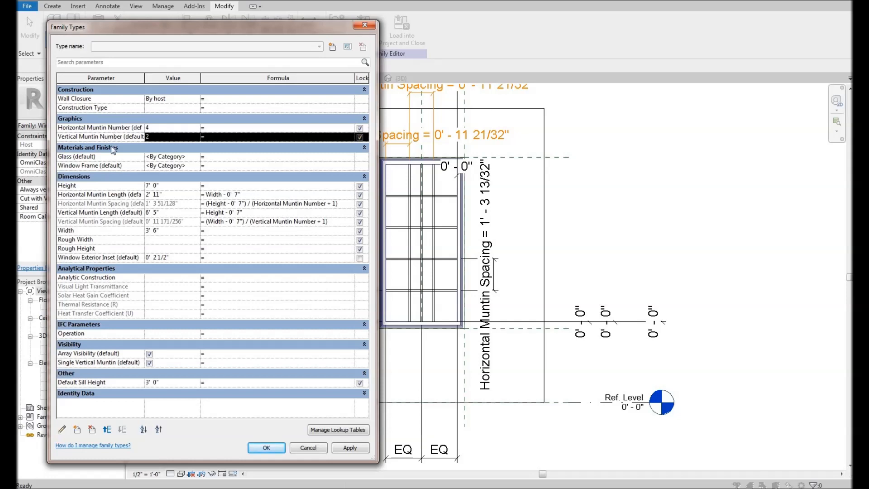
click(62, 430)
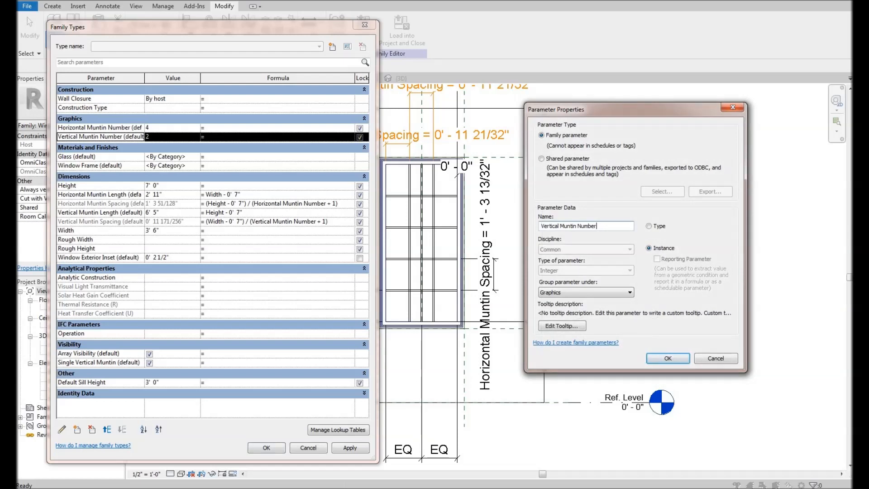
text(Array)
click(668, 358)
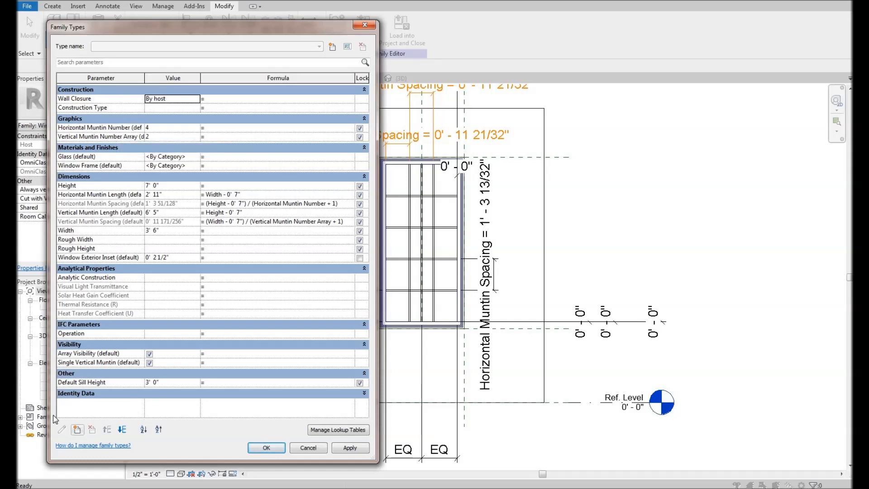
- Add an instance parameter Vertical Muntin Number of type Number, grouped under Graphics
click(77, 430)
click(578, 271)
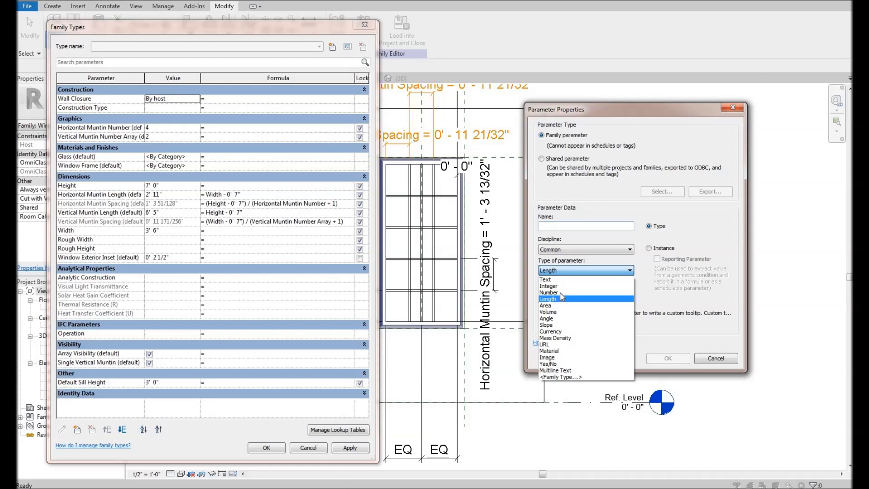
click(563, 247)
click(571, 250)
click(571, 257)
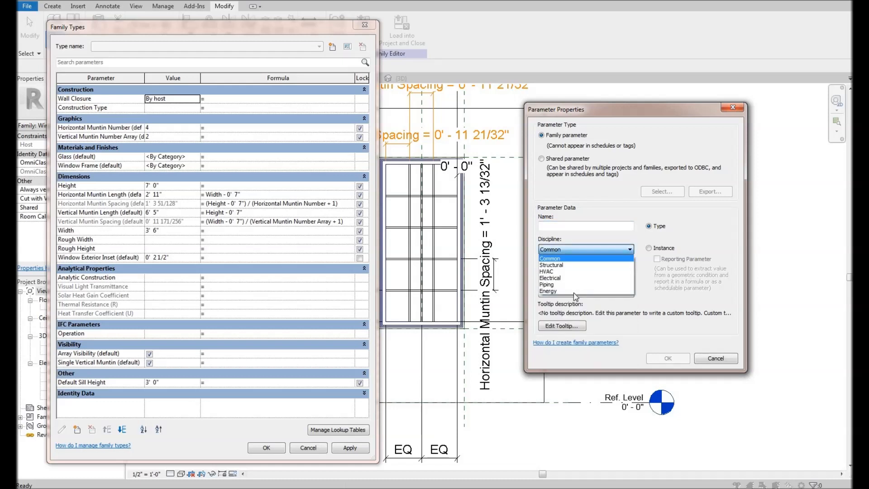
click(584, 293)
click(550, 315)
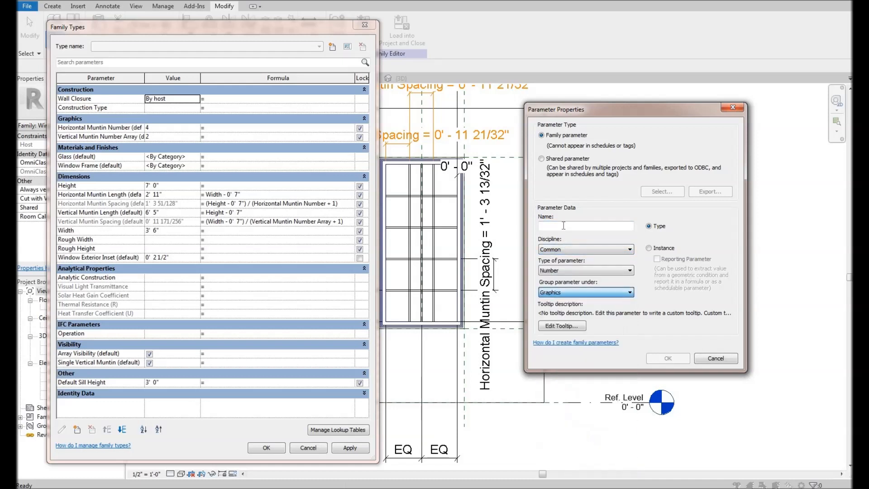
click(564, 227)
text(Vertical Muntin Number)
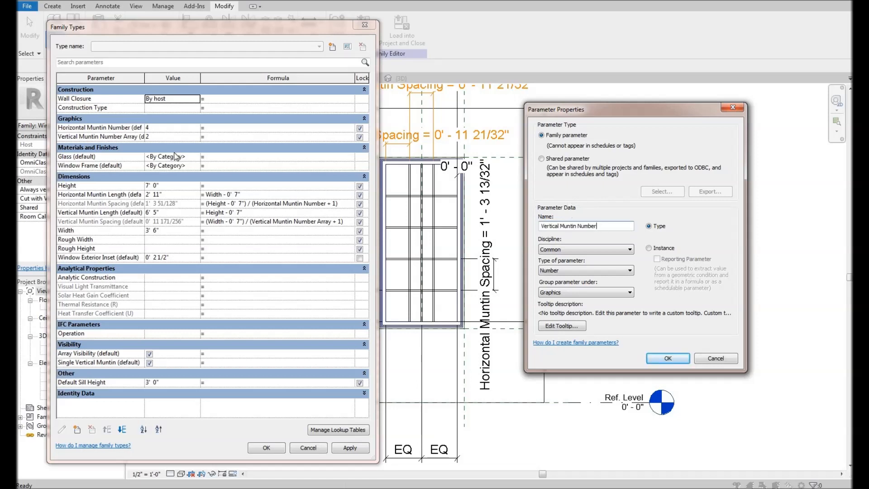
click(649, 248)
click(668, 358)
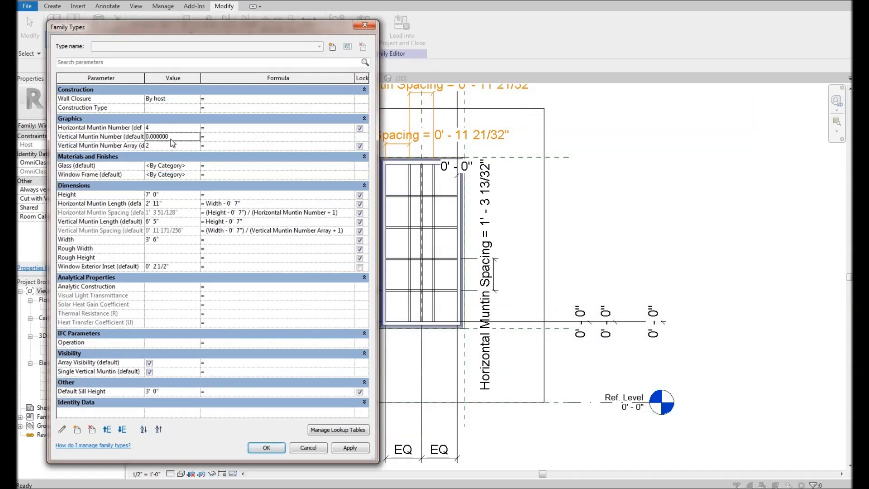
- Review the properties of the Number-type Vertical Muntin Number parameter and delete it from the family
click(127, 136)
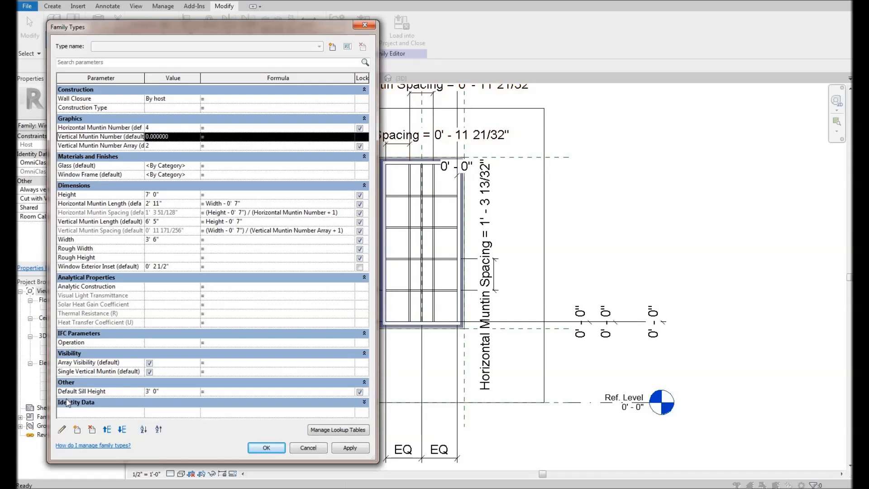
click(62, 430)
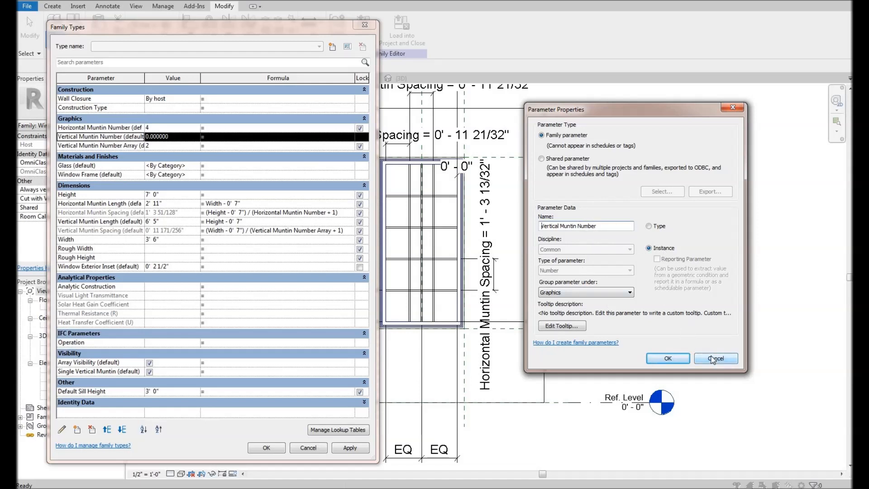
click(92, 429)
click(459, 250)
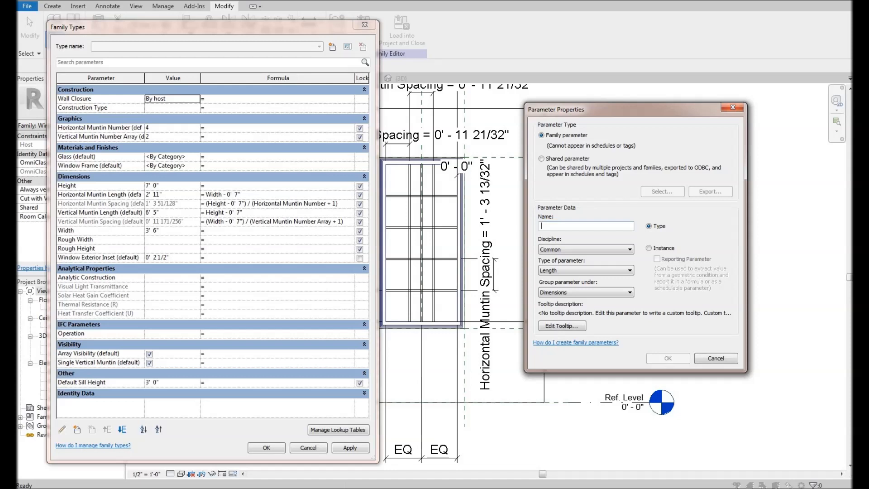
- Create an instance parameter Vertical Muntin Number of type Integer, grouped under Graphics
text(Vertical Mu)
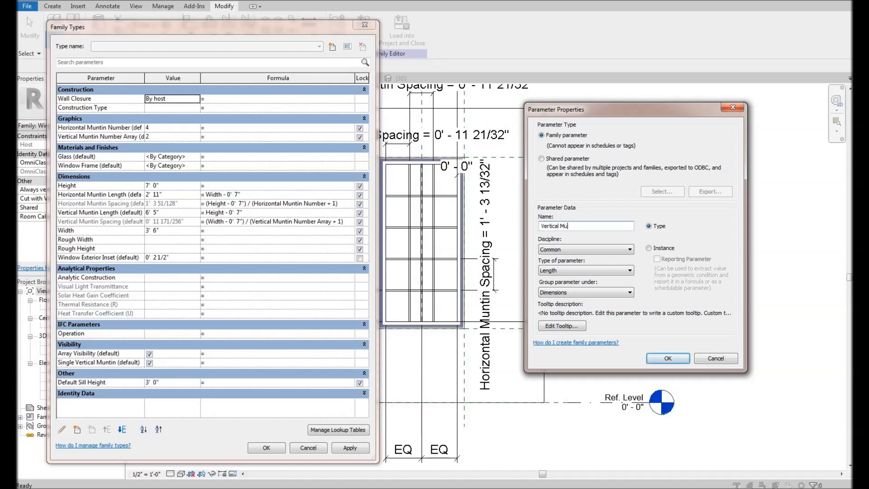
text(ntin Number)
click(564, 270)
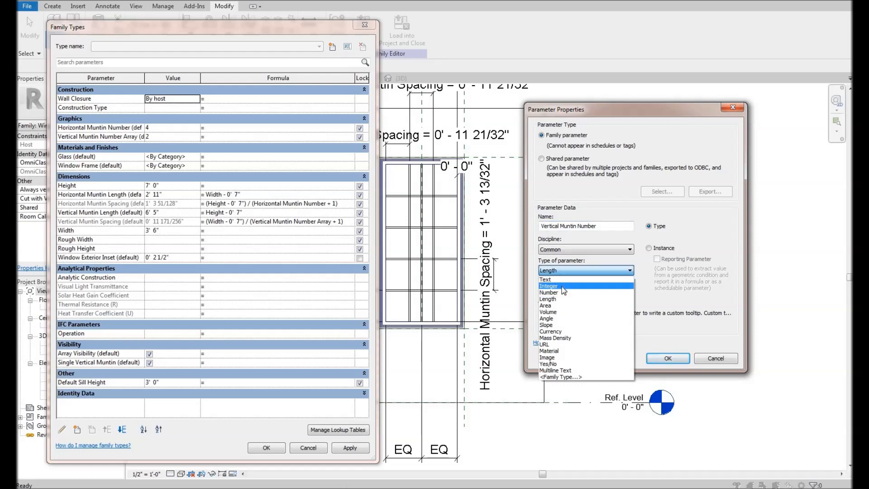
click(565, 287)
click(565, 292)
click(560, 313)
click(660, 249)
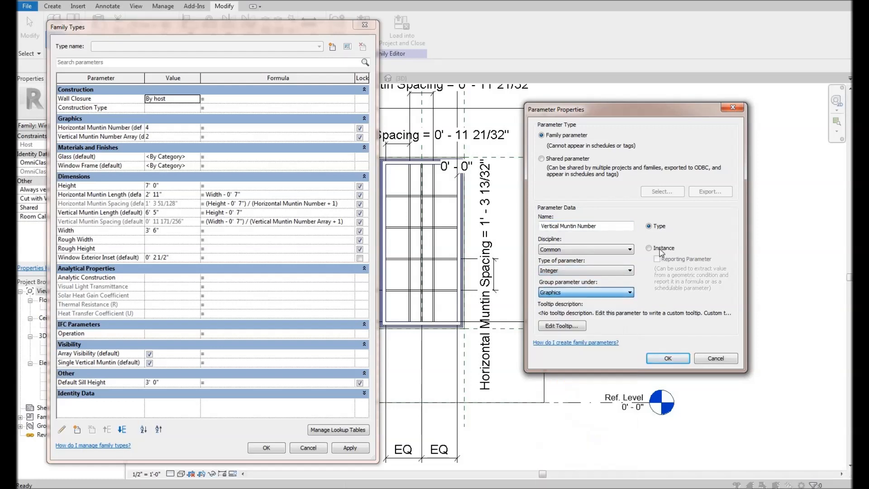
click(667, 358)
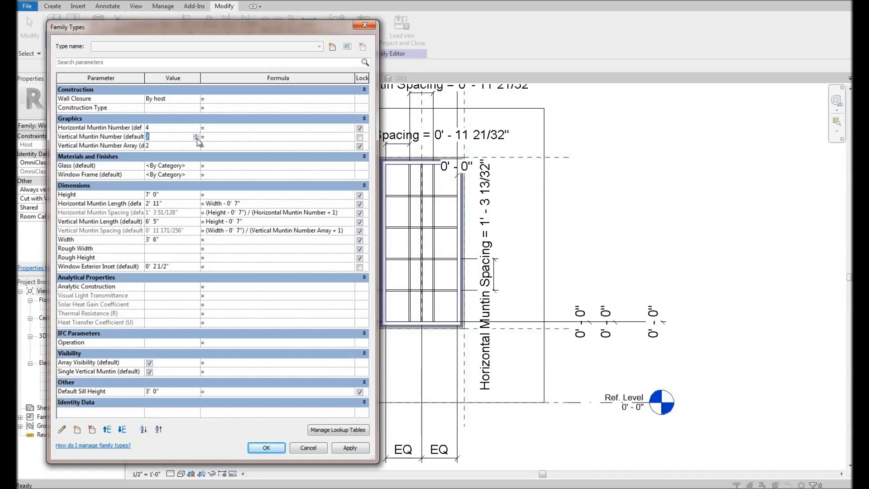
- Set Vertical Muntin Number to 1 and enter the formula If(Vertical Muntin Number<2,2,Vertical Number Number) for Vertical Muntin Number Array
text(1)
key(Return)
click(231, 148)
text(If(Vertical)
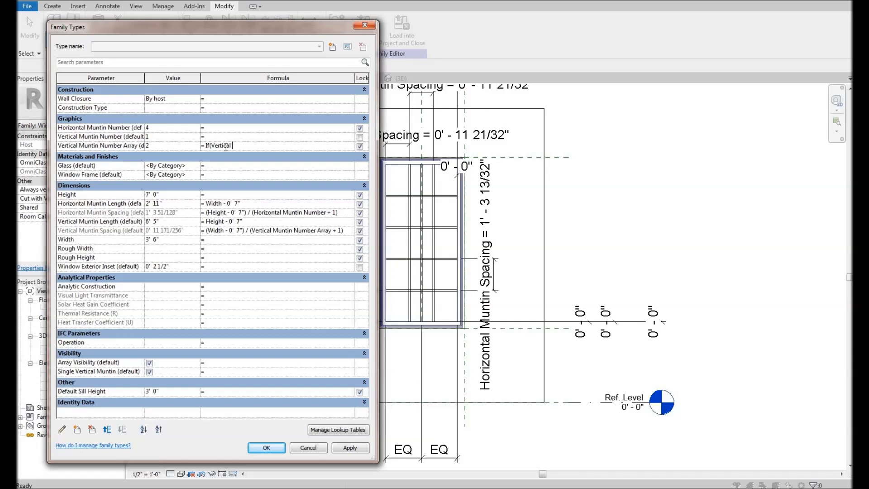
text( Muntin Number<2,2,Vertical Number Number))
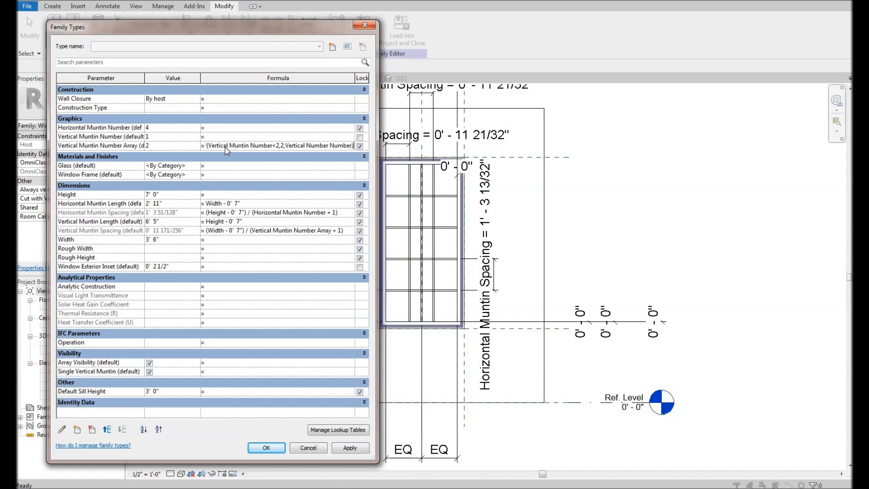
key(Return)
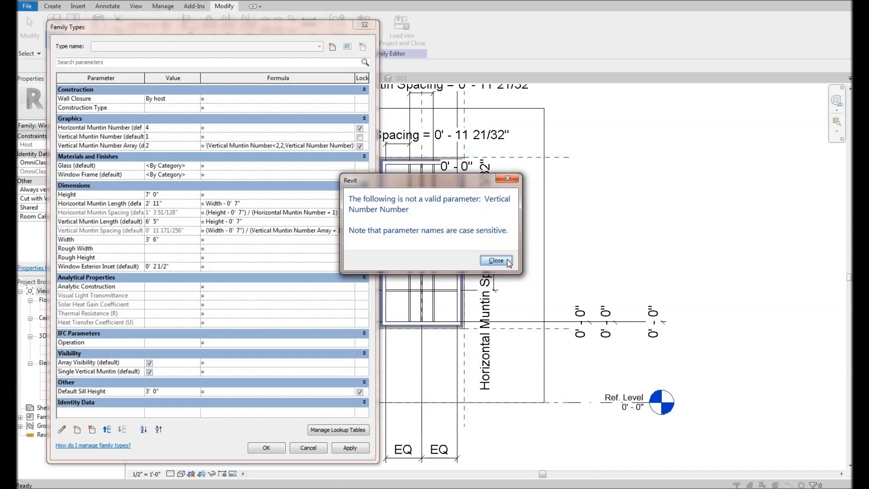
click(509, 261)
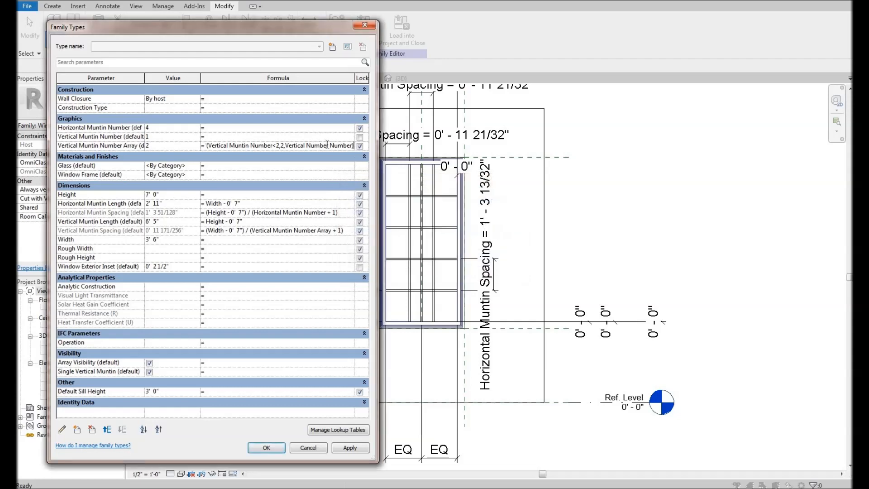
- Correct the last parameter name in the Vertical Muntin Number Array formula to Vertical Muntin Number
key(BackSpace)
key(BackSpace)
key(BackSpace)
key(BackSpace)
key(BackSpace)
key(BackSpace)
key(BackSpace)
text(Muntin)
key(Return)
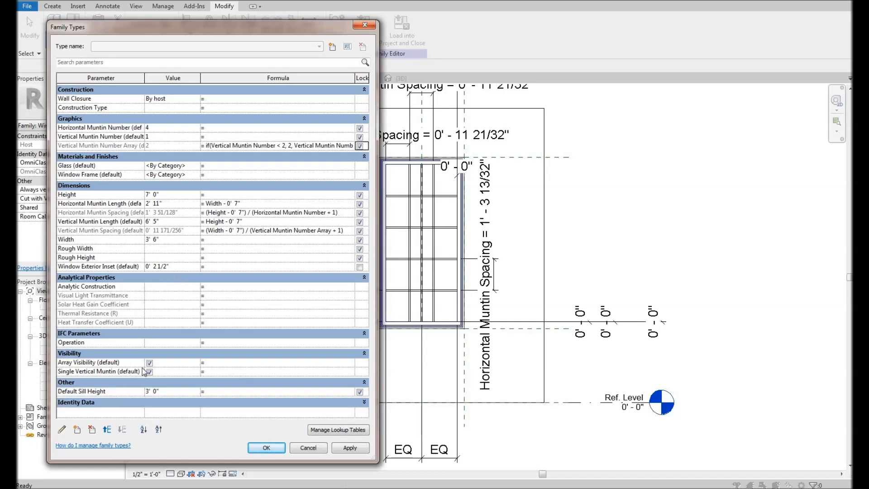
- Give Array Visibility the formula not(Single Vertical Muntin) and Single Vertical Muntin the formula Vertical Muntin Number < 2
click(233, 366)
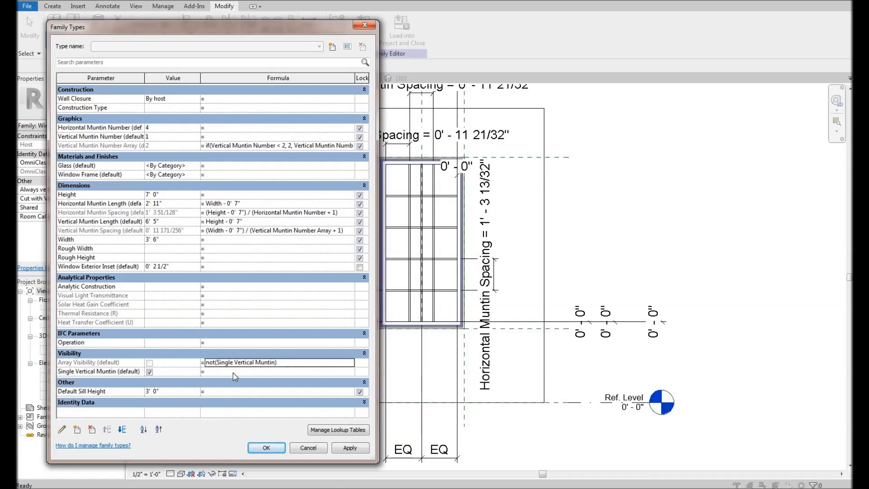
click(234, 373)
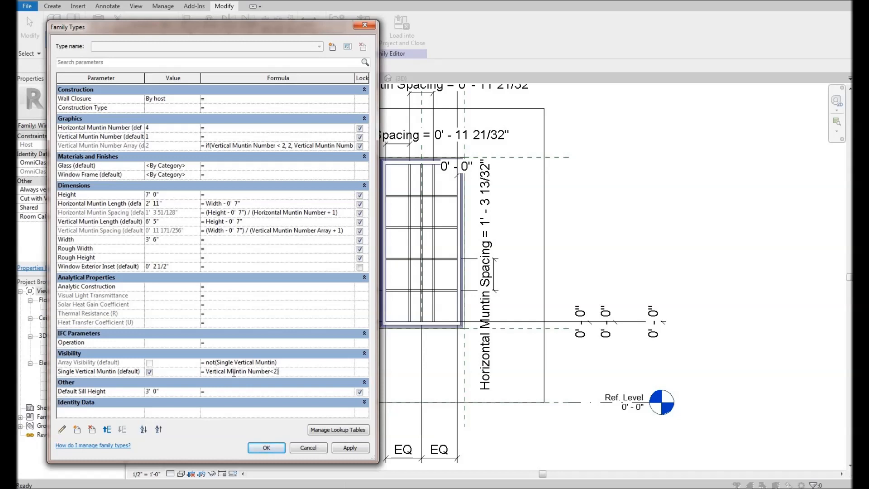
key(BackSpace)
key(Return)
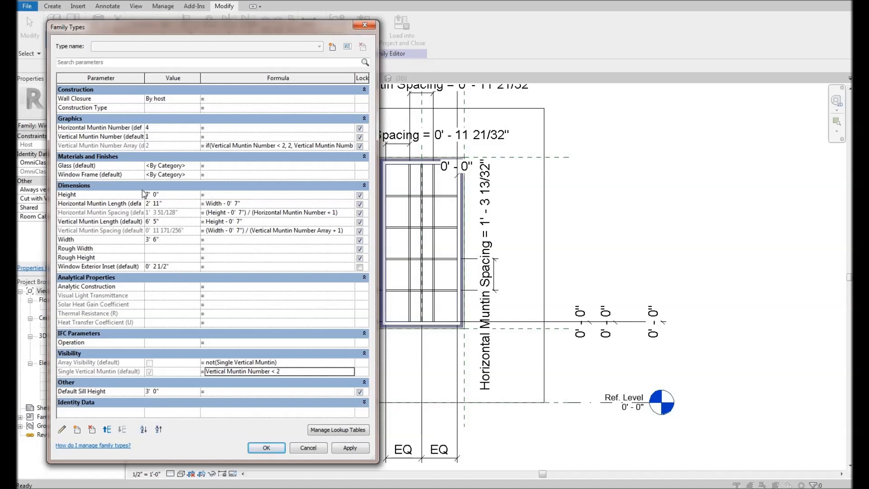
- Set Vertical Muntin Number to 3 and apply the family type changes to the window
click(197, 136)
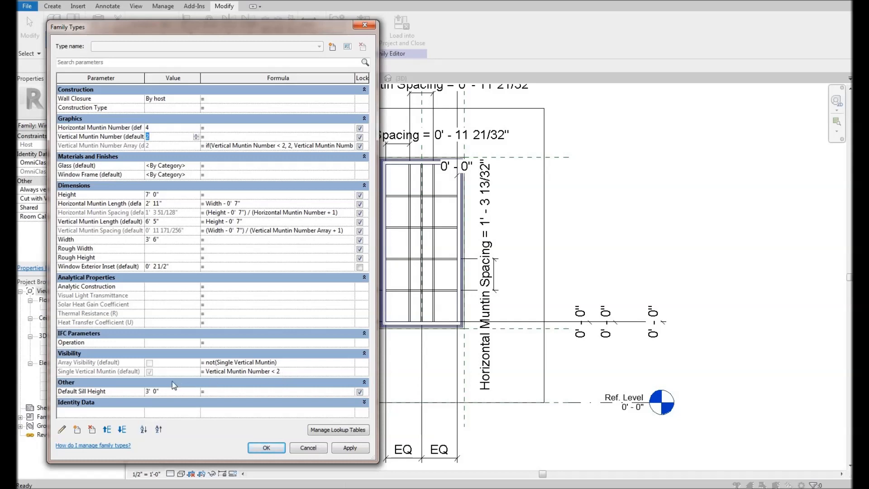
click(216, 127)
click(198, 137)
click(139, 148)
click(267, 447)
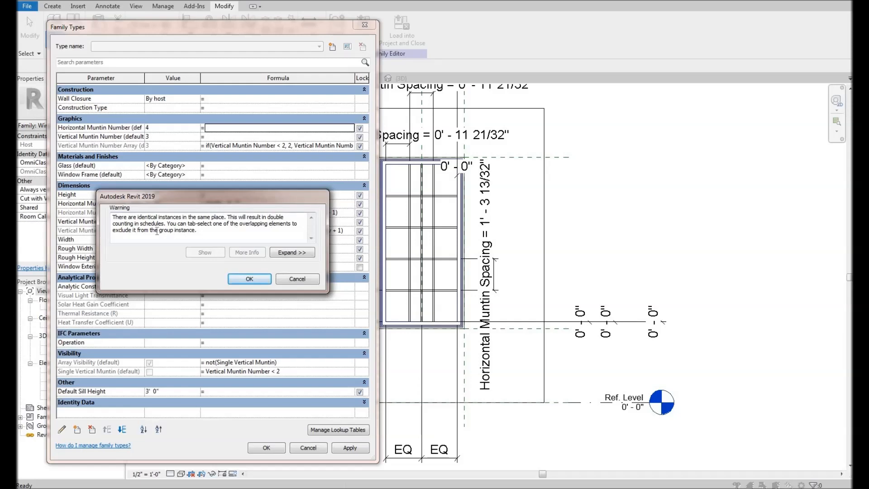
click(251, 277)
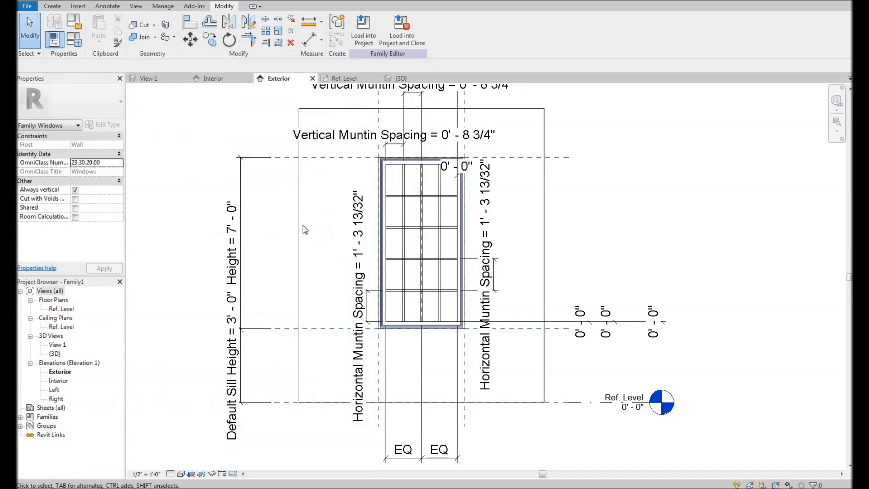
scroll(290, 217, down, 2)
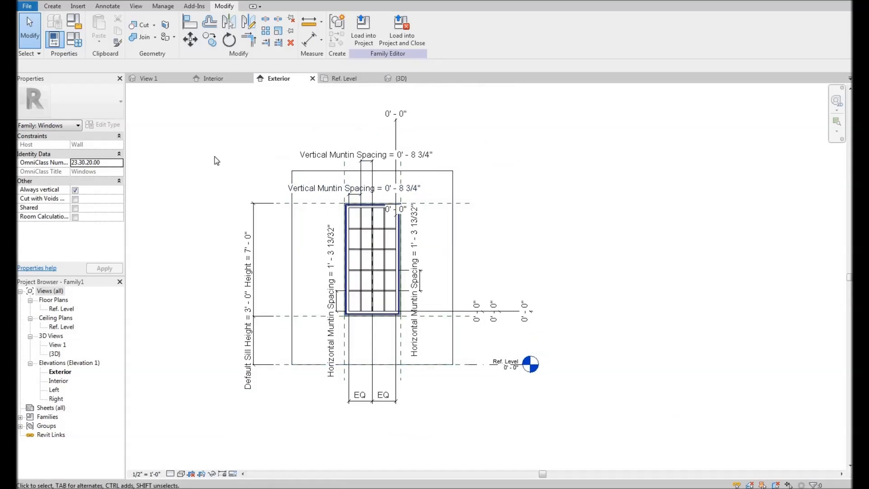
- Start a new project and browse the computer and the US Imperial library for a template file
middle_drag(227, 167, 240, 180)
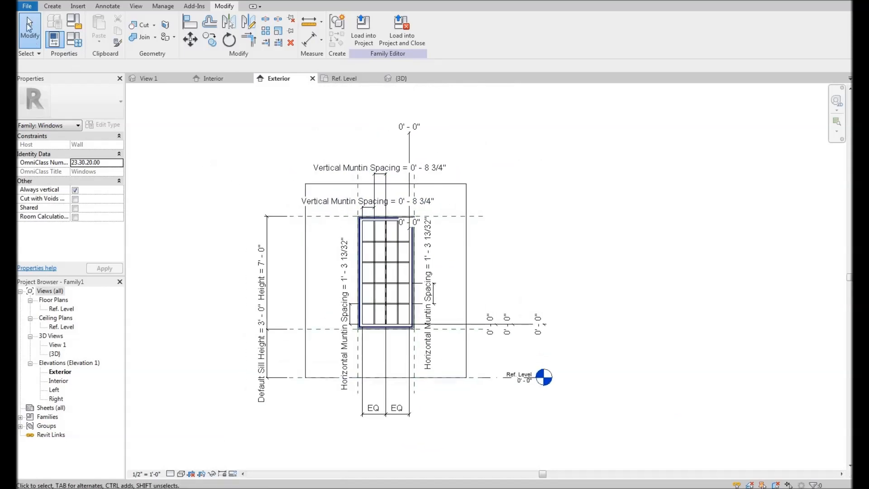
click(26, 6)
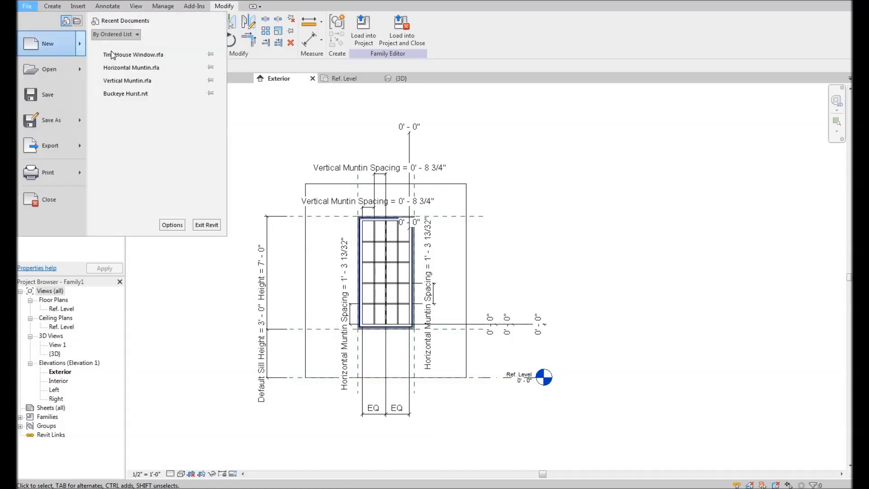
mouse_move(80, 48)
click(118, 89)
click(469, 293)
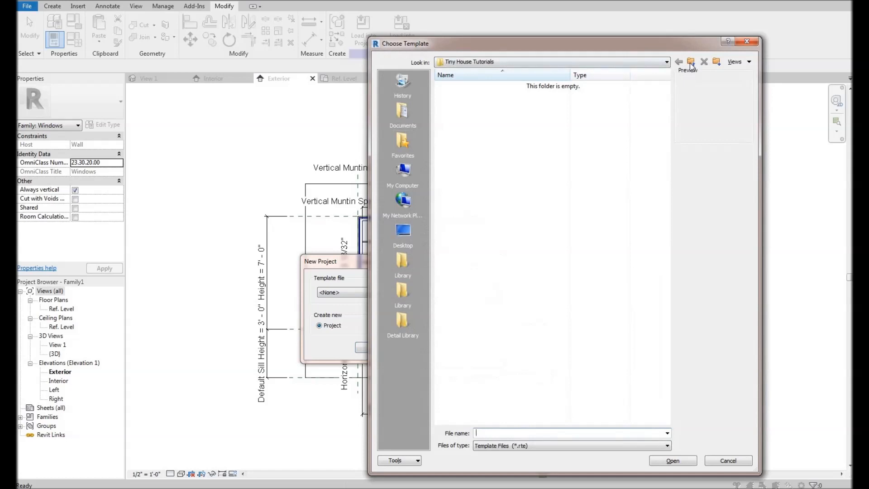
click(691, 64)
click(691, 64)
click(403, 171)
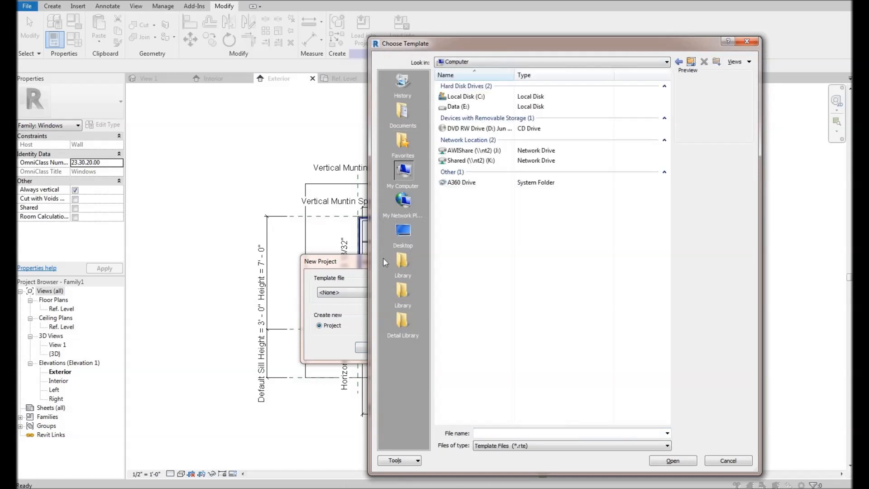
click(409, 295)
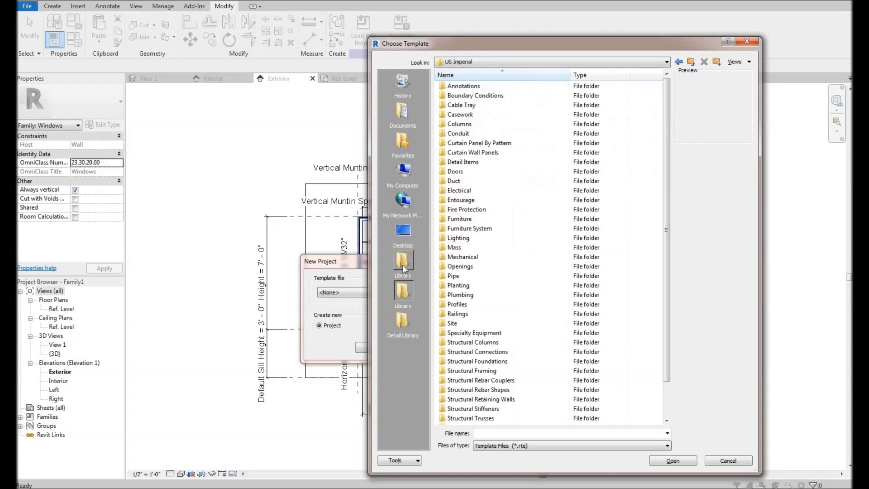
- Create the project from the default template in the US Imperial templates folder of RVT 2019
click(654, 62)
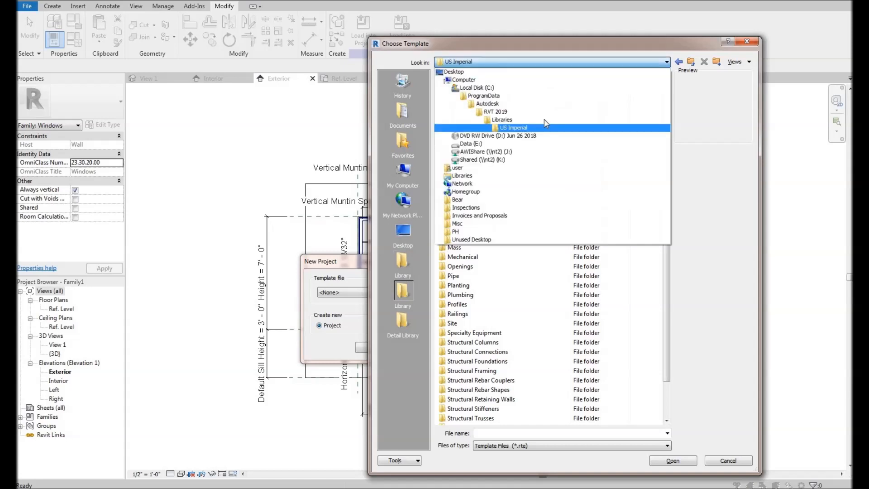
click(480, 111)
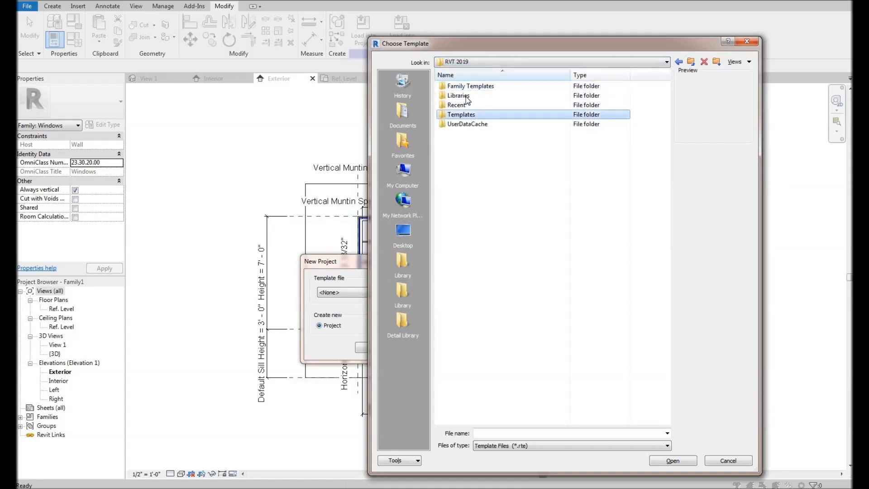
double_click(470, 115)
double_click(467, 96)
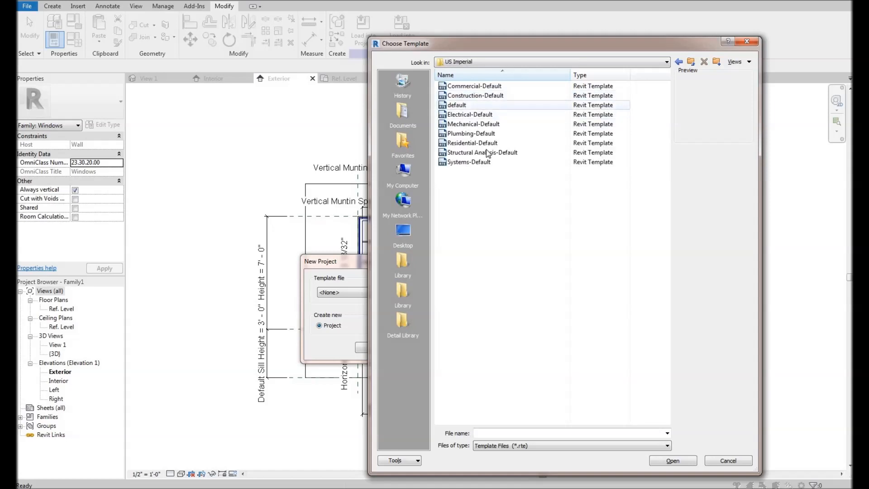
double_click(452, 104)
click(377, 347)
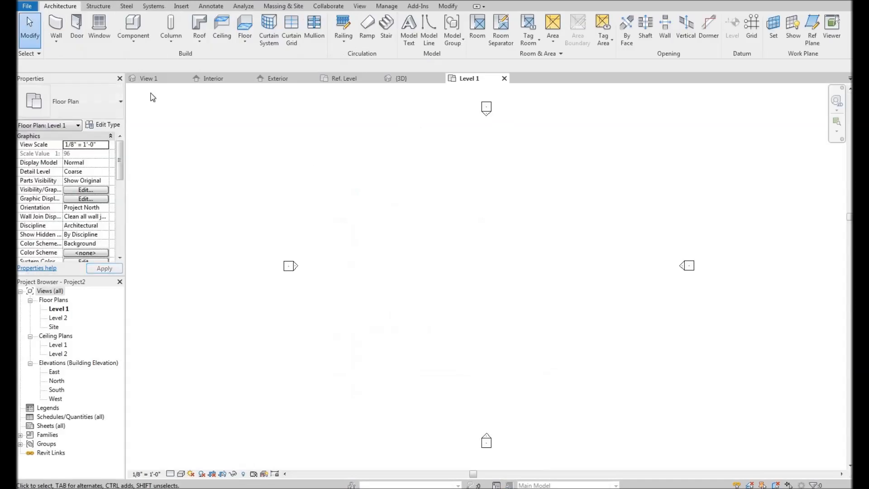
- Draw one straight horizontal wall about 18.5 feet long on Level 1, within the elevation markers
key(w)
key(a)
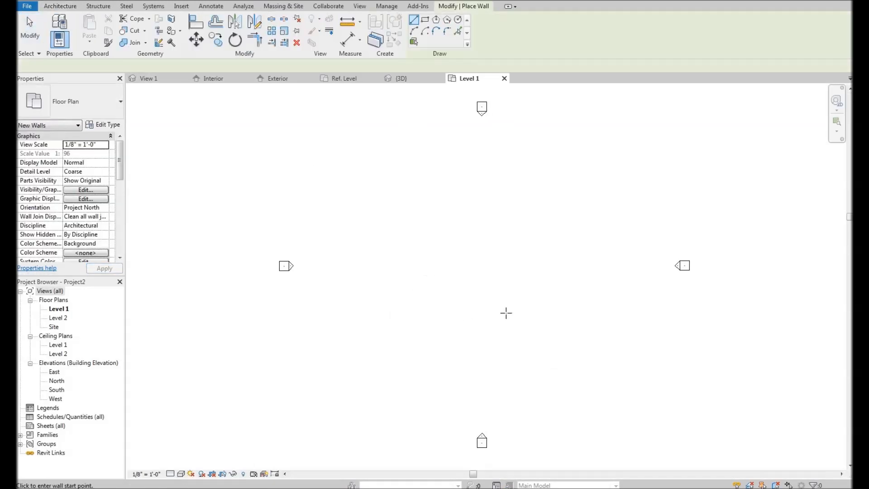
click(466, 316)
right_click(455, 226)
key(Escape)
right_click(444, 229)
click(473, 219)
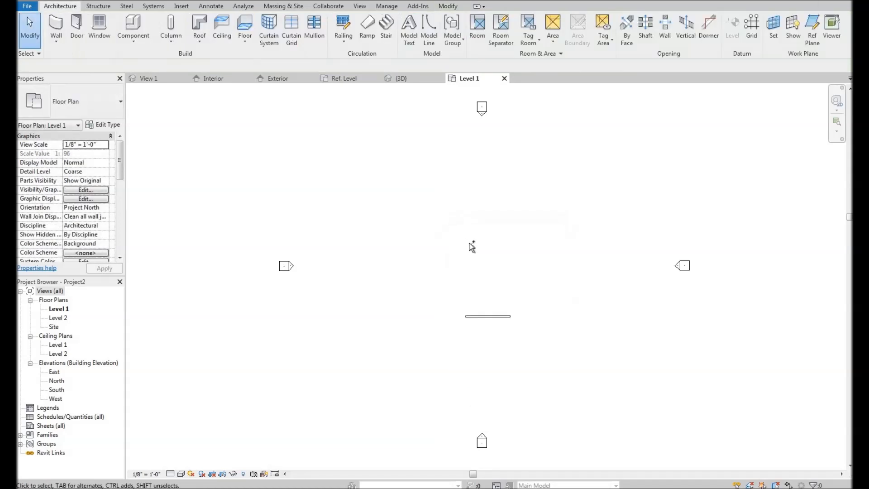
- Load the window family into the new project and place one window near the middle of the wall
click(149, 79)
middle_drag(584, 276, 483, 276)
shift+middle_drag(314, 296, 190, 292)
click(366, 44)
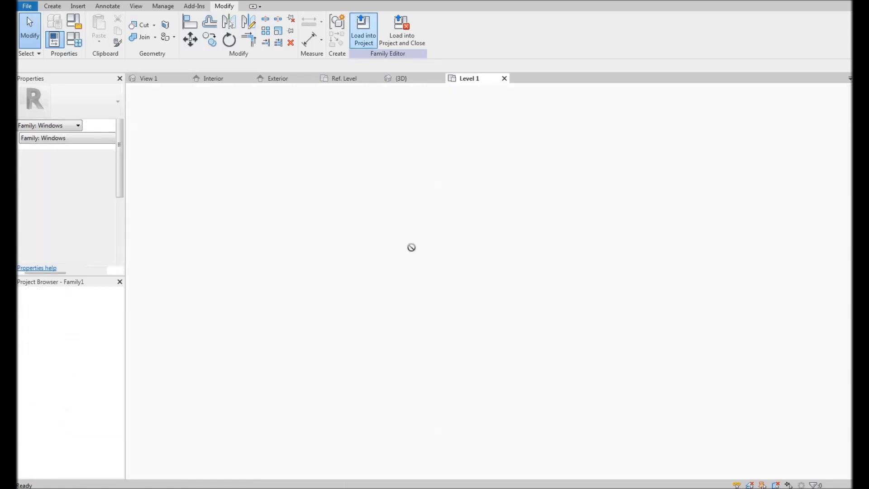
scroll(436, 273, up, 6)
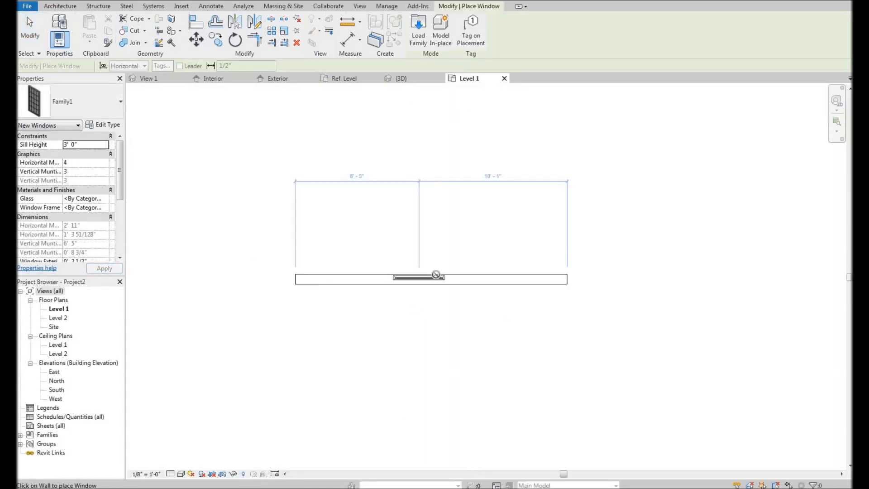
click(430, 277)
right_click(383, 196)
click(417, 202)
right_click(404, 194)
click(420, 201)
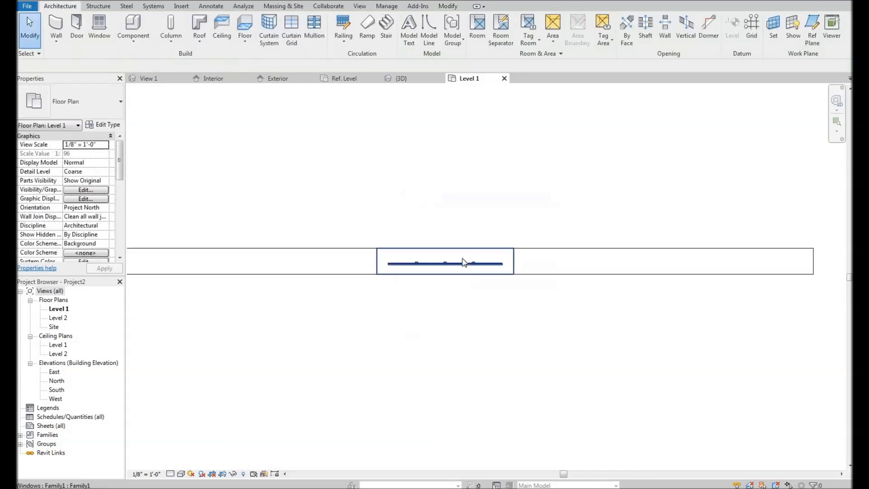
- Show the placed window in the project's default 3D view, using a visual style with filled surfaces
scroll(430, 281, up, 5)
scroll(197, 86, down, 1)
click(176, 2)
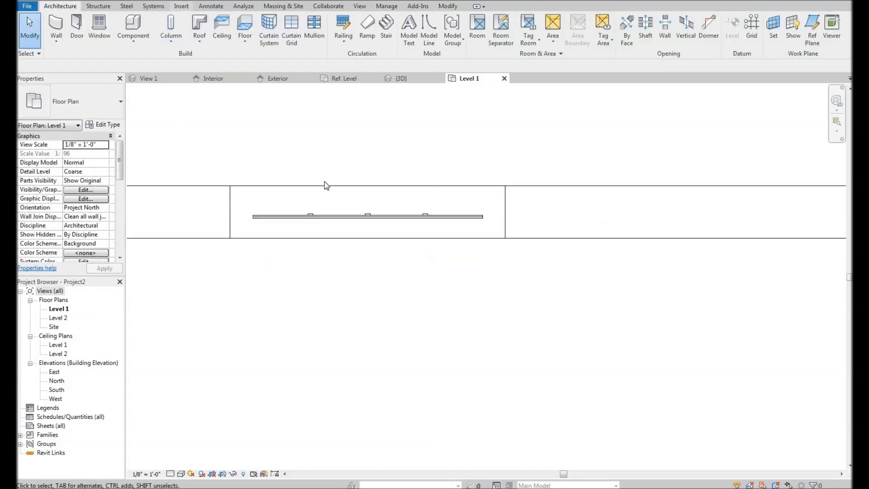
scroll(462, 319, up, 2)
scroll(433, 297, up, 4)
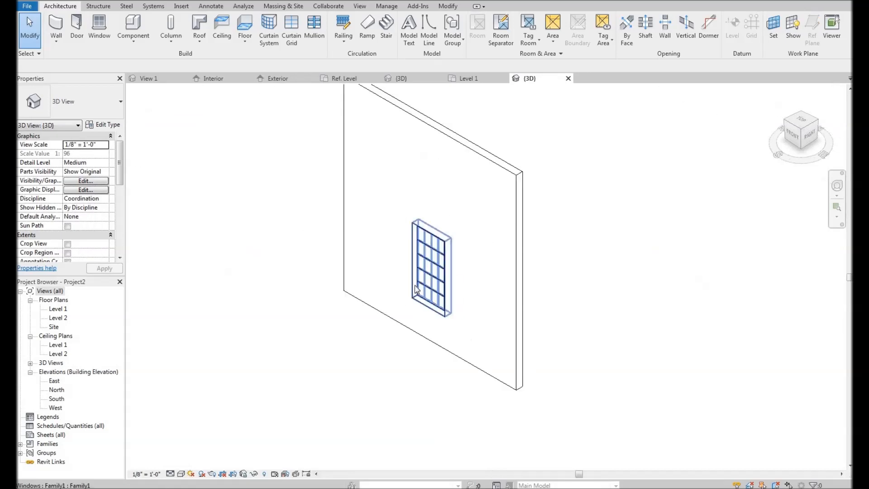
scroll(555, 359, down, 2)
shift+middle_drag(368, 319, 305, 282)
scroll(304, 295, up, 3)
click(302, 349)
middle_drag(391, 174, 438, 161)
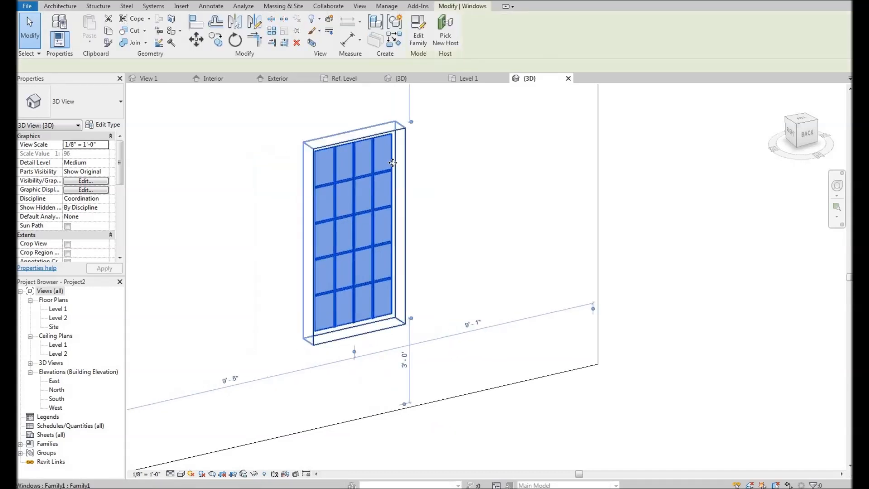
middle_drag(346, 226, 358, 222)
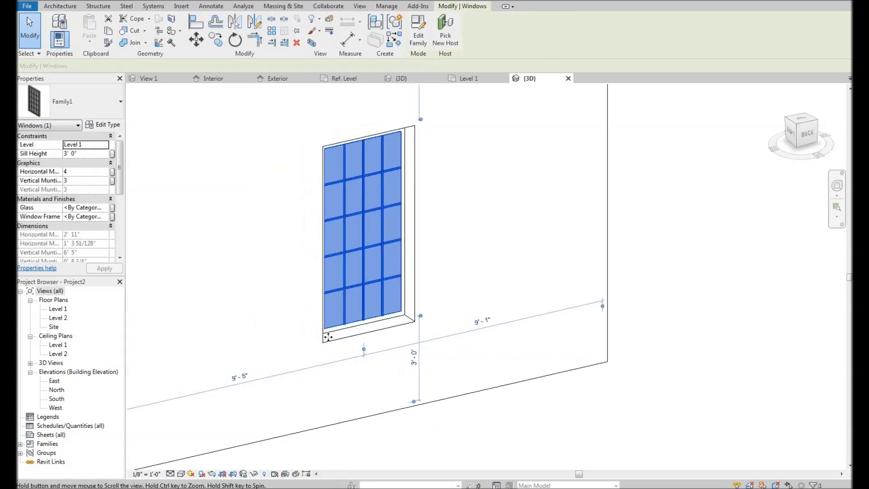
click(181, 473)
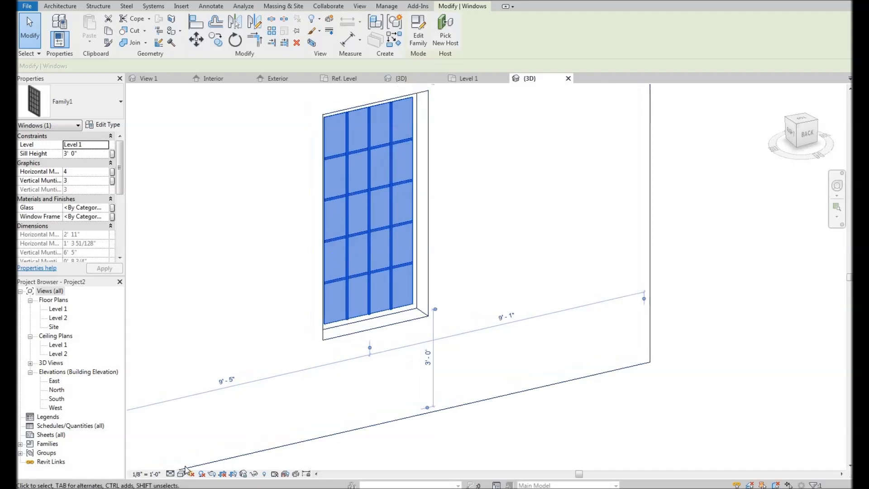
click(199, 453)
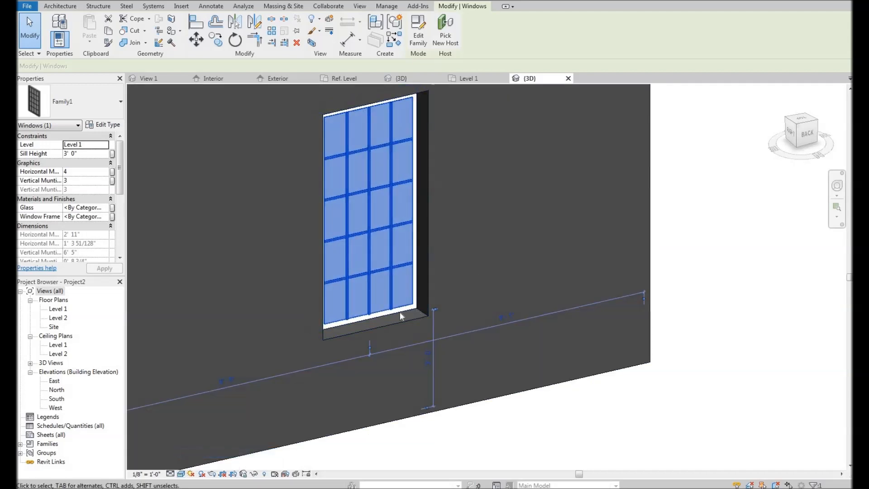
- Examine how the window frame fits the wall opening from the back, along with the window's instance properties
key(Escape)
shift+middle_drag(413, 351, 545, 295)
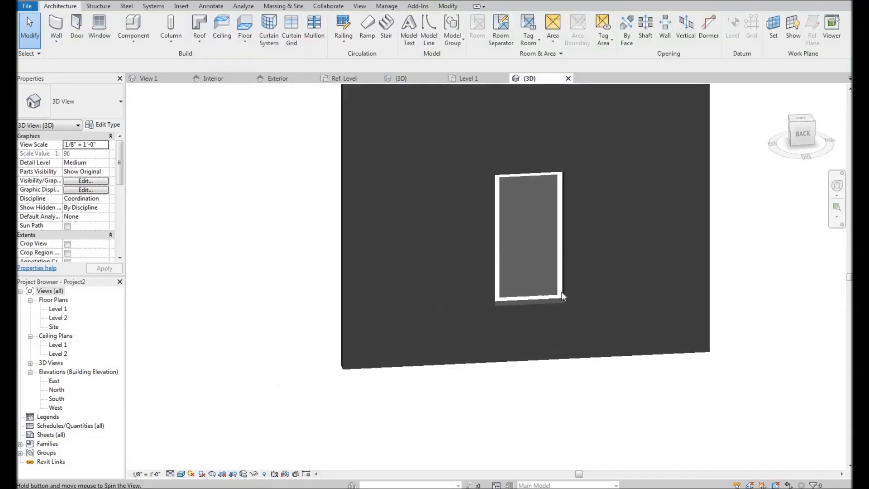
scroll(550, 305, up, 6)
click(431, 250)
middle_drag(618, 303, 464, 233)
scroll(408, 131, down, 4)
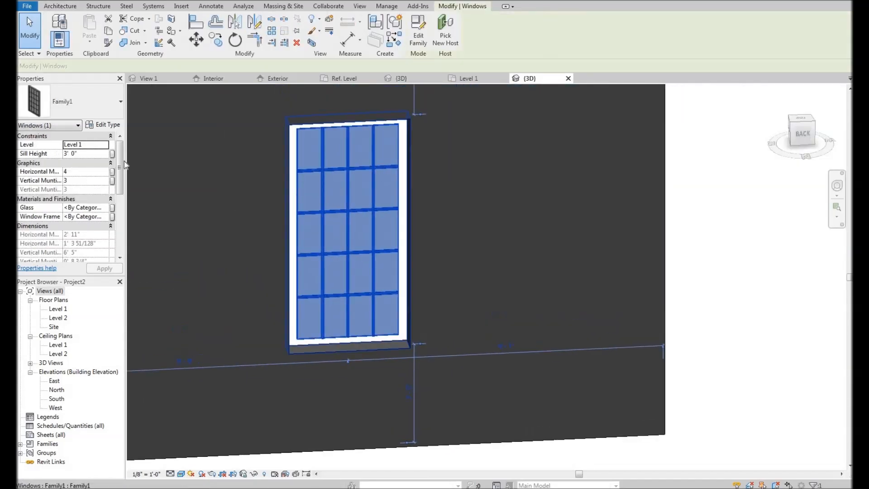
drag(119, 167, 85, 208)
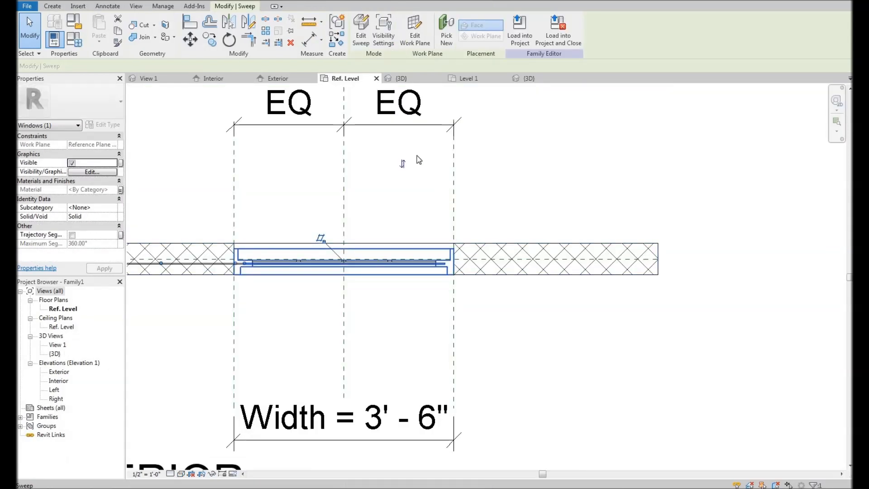
- Edit the window frame sweep's profile in the family and delete its 0' - 1 1/2" dimension
click(360, 31)
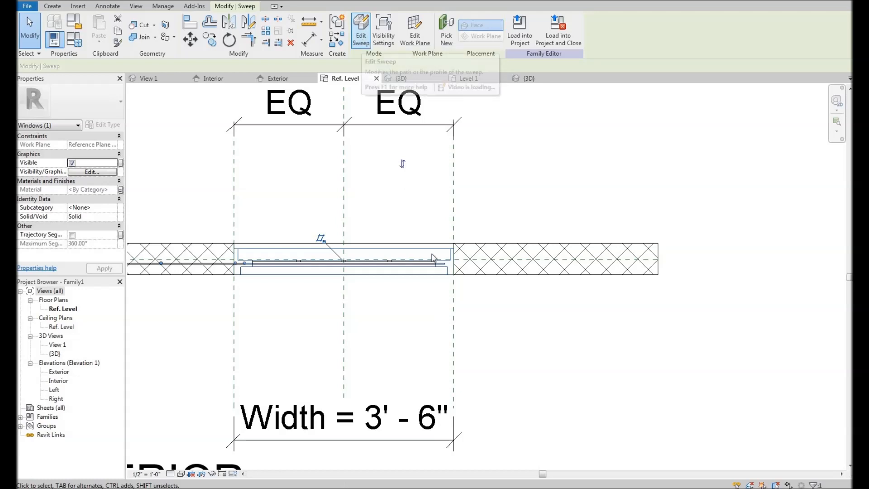
scroll(445, 268, up, 3)
double_click(450, 285)
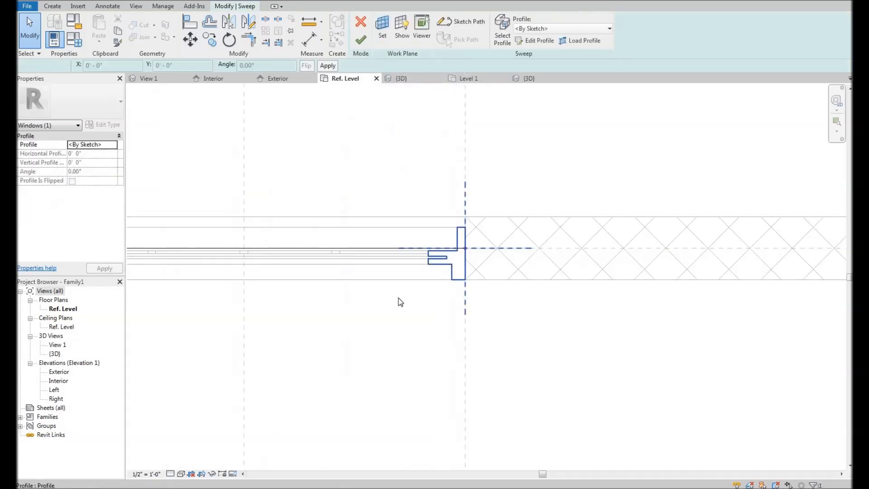
middle_drag(225, 285, 214, 281)
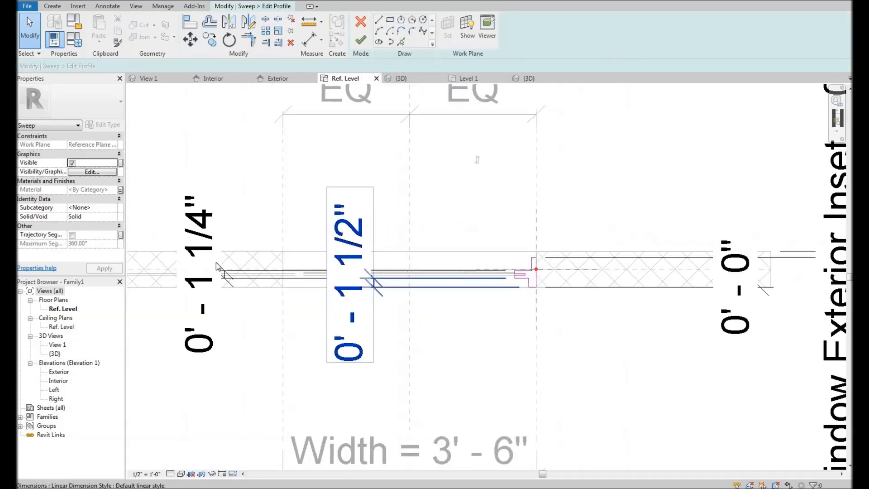
click(356, 312)
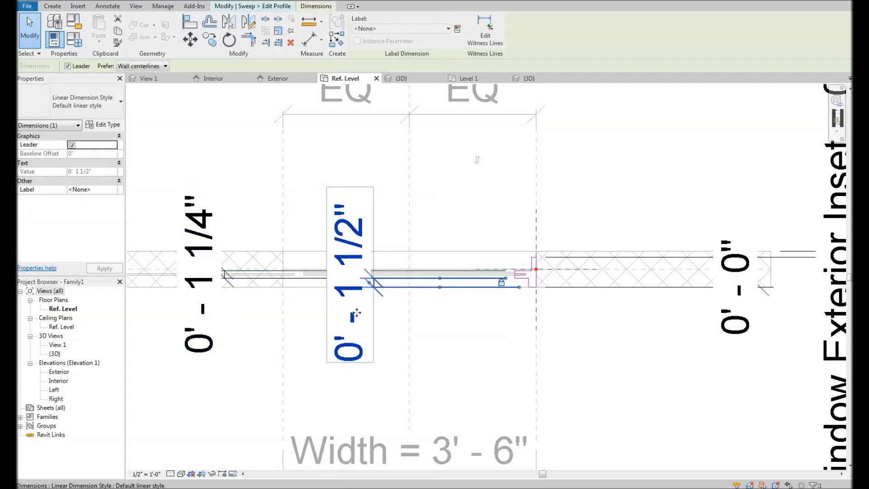
key(Delete)
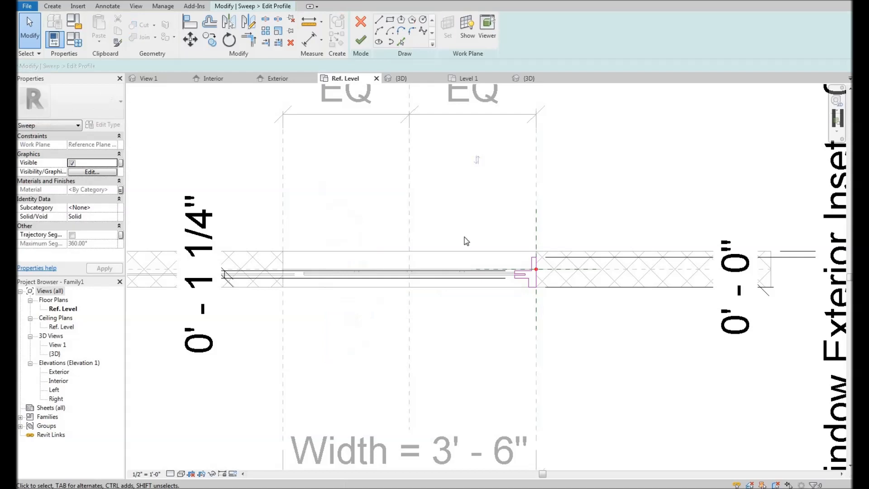
middle_drag(472, 227, 471, 227)
middle_drag(549, 260, 545, 258)
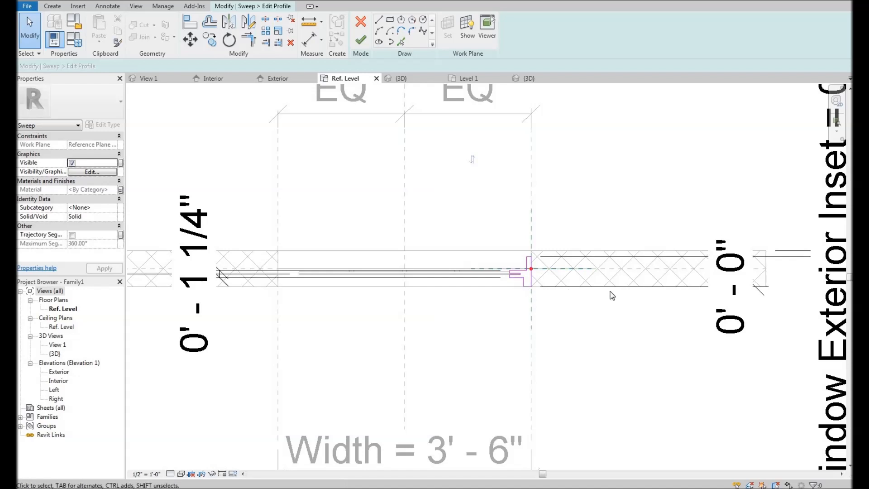
mouse_move(466, 226)
middle_down()
mouse_move(428, 229)
mouse_move(434, 233)
middle_up()
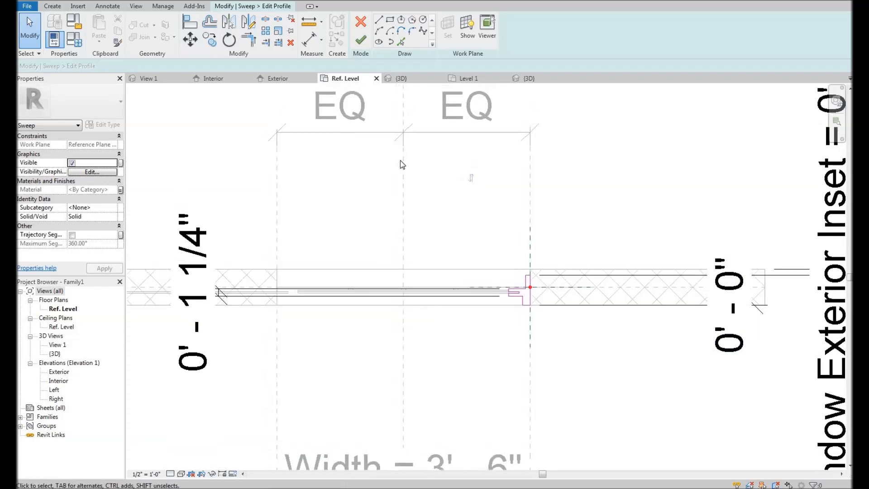
- Finish the frame sweep edit and reload the family into the project, overwriting the existing version
click(361, 40)
click(366, 218)
click(378, 267)
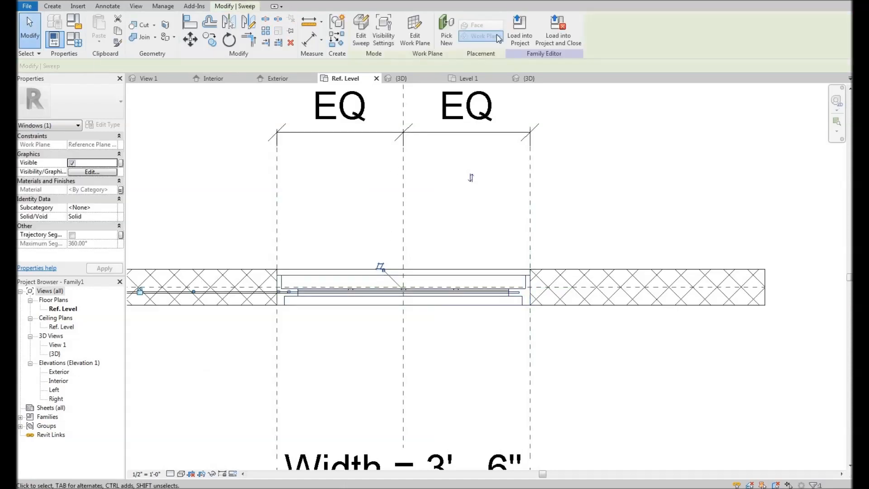
click(525, 78)
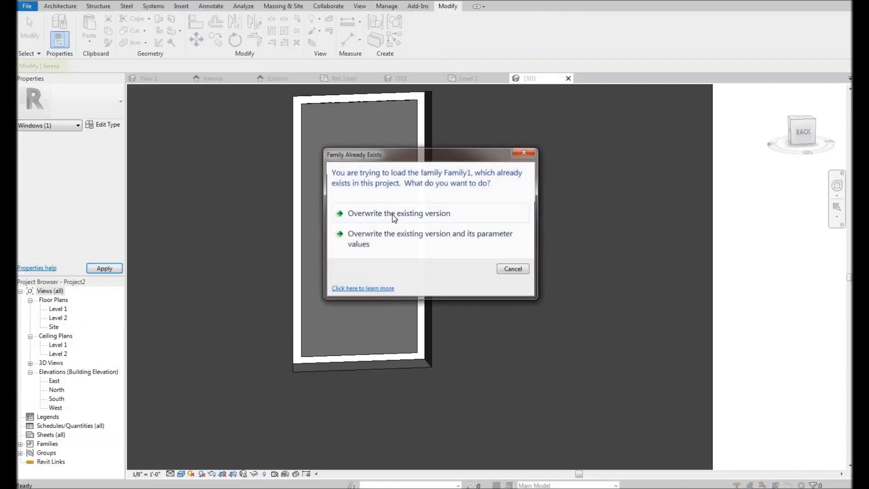
click(360, 215)
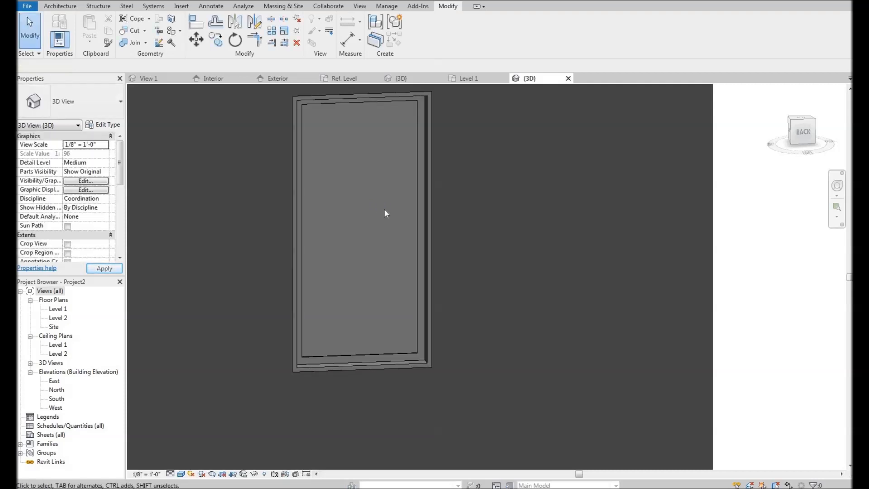
shift+middle_drag(341, 268, 686, 270)
scroll(685, 270, up, 5)
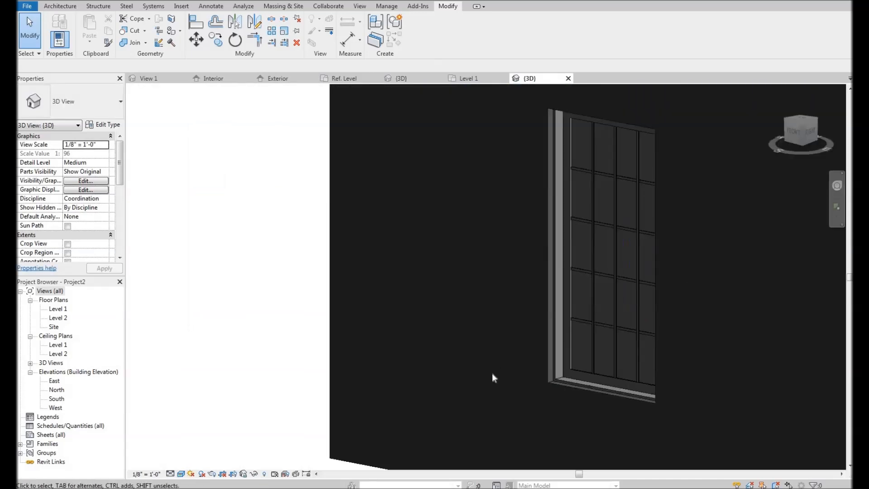
shift+middle_drag(515, 372, 440, 175)
scroll(440, 174, up, 5)
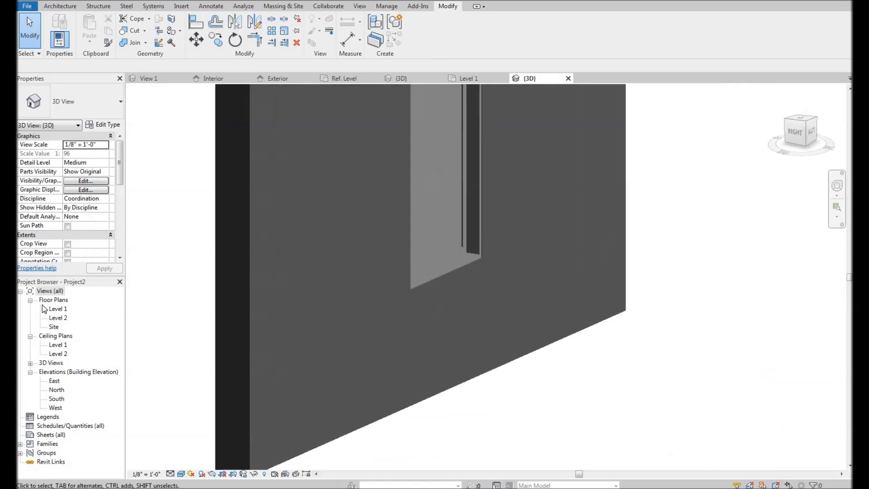
- Examine how the reloaded window frame sits within the wall thickness in the Level 1 floor plan
key(ctrl+Tab)
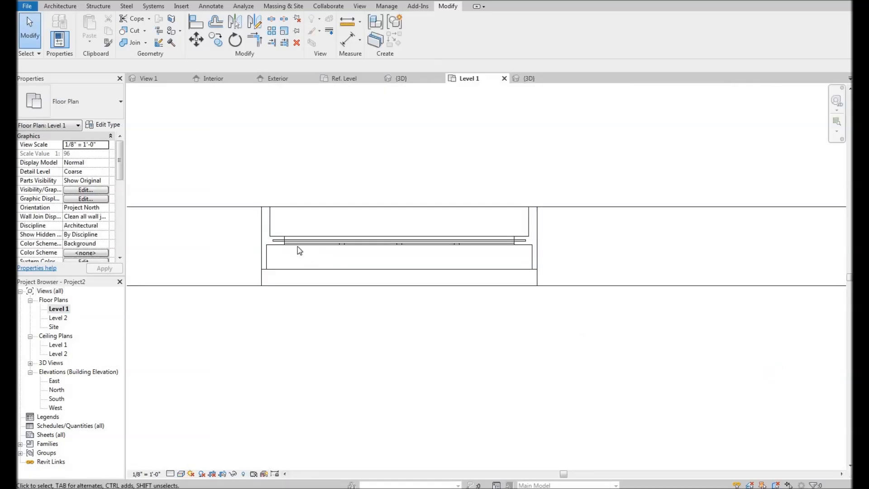
scroll(325, 258, up, 3)
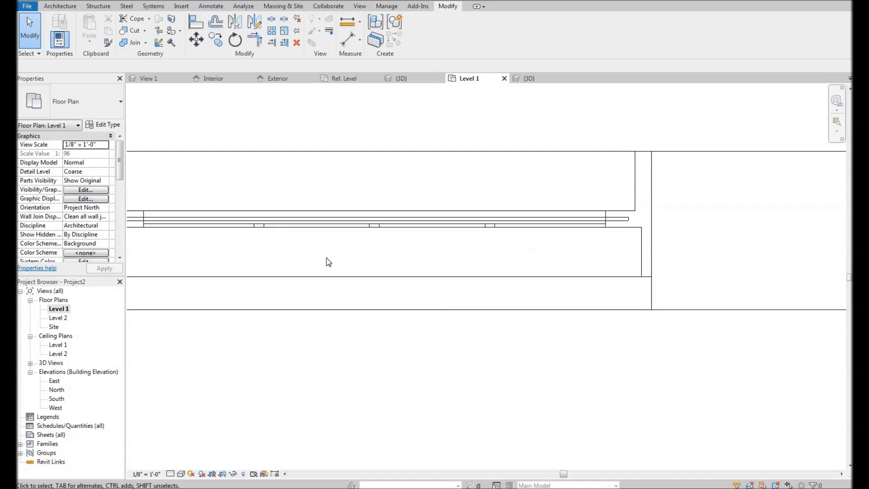
scroll(414, 264, down, 4)
middle_drag(383, 248, 453, 252)
click(386, 315)
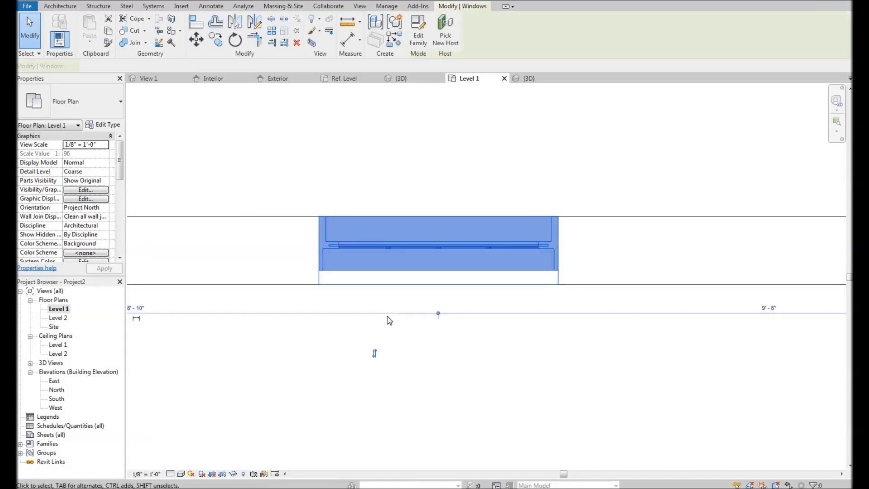
scroll(385, 134, up, 1)
click(413, 134)
middle_drag(332, 210, 301, 221)
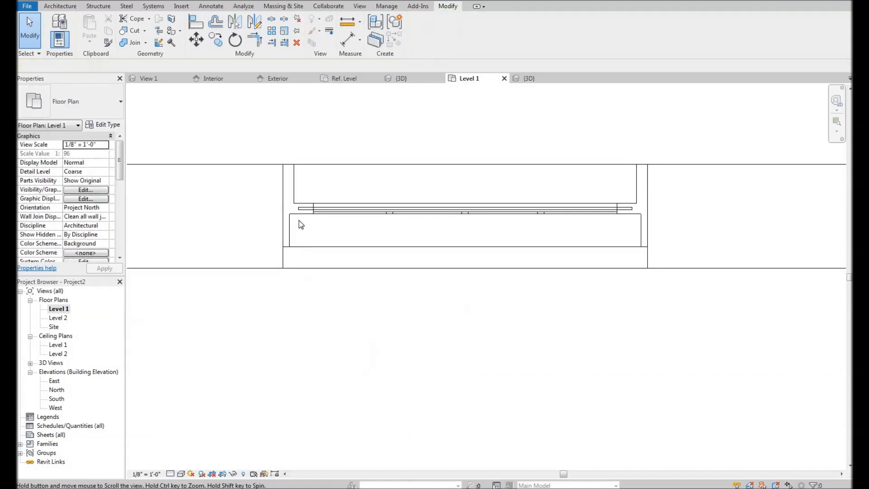
click(431, 192)
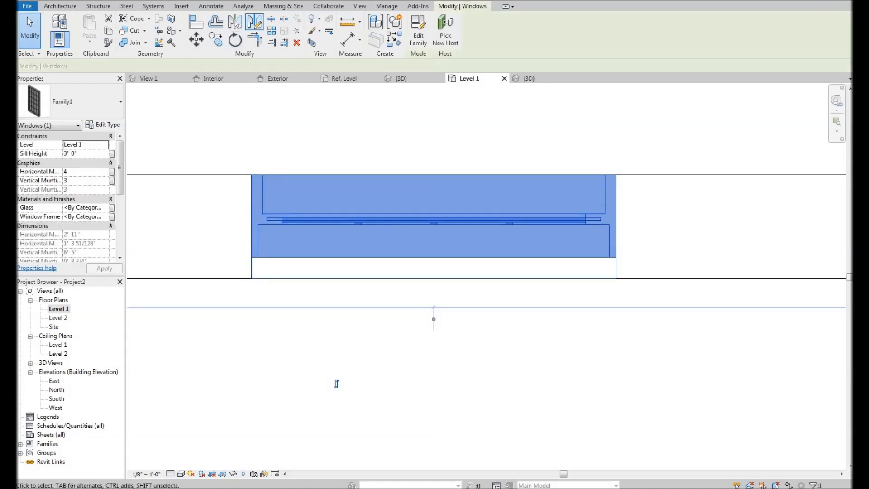
- Assign the Glass material to the placed window's Glass parameter from the project's 3D view
click(529, 79)
scroll(384, 307, down, 3)
shift+middle_drag(491, 300, 634, 372)
scroll(662, 368, up, 3)
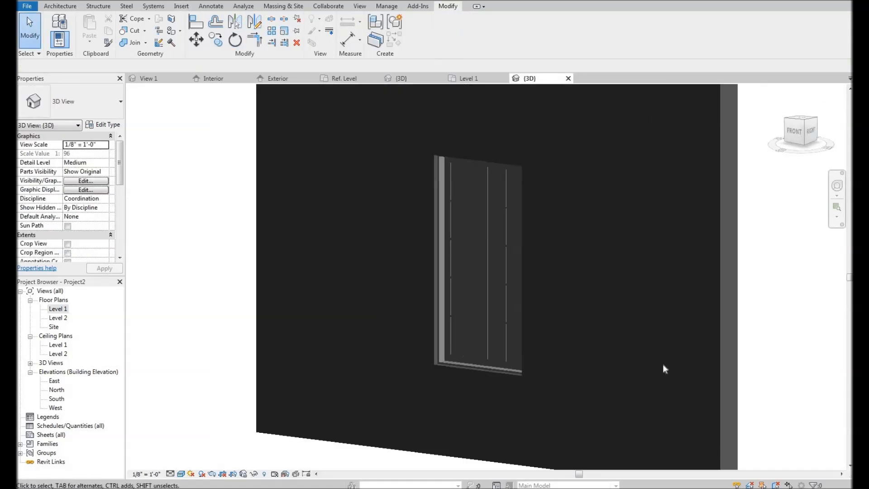
shift+middle_drag(403, 319, 462, 316)
scroll(463, 317, up, 1)
middle_drag(679, 301, 399, 308)
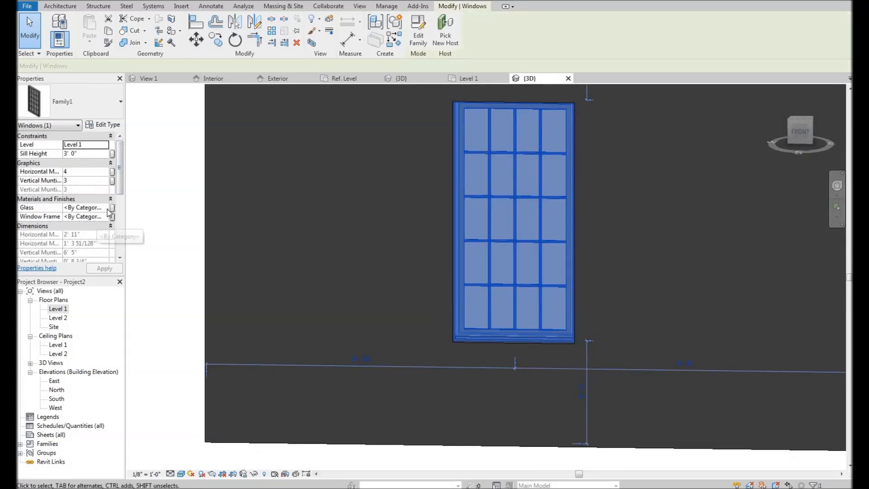
click(88, 207)
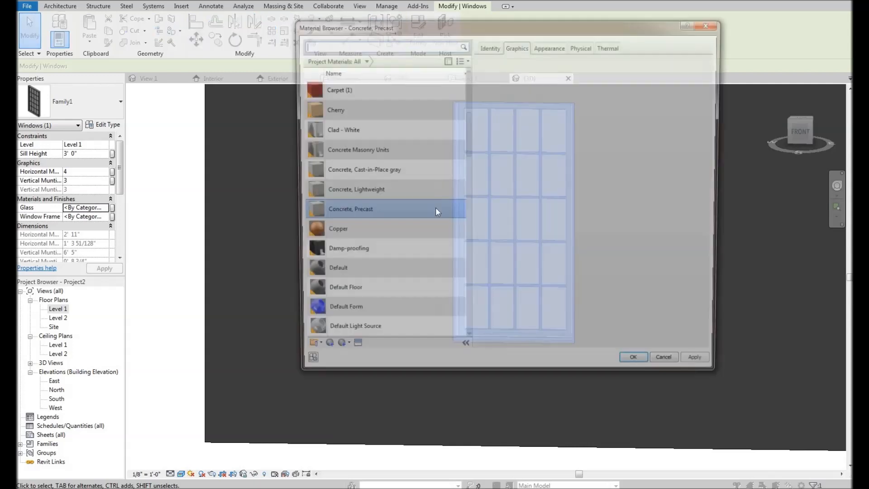
scroll(387, 239, down, 5)
scroll(390, 267, down, 3)
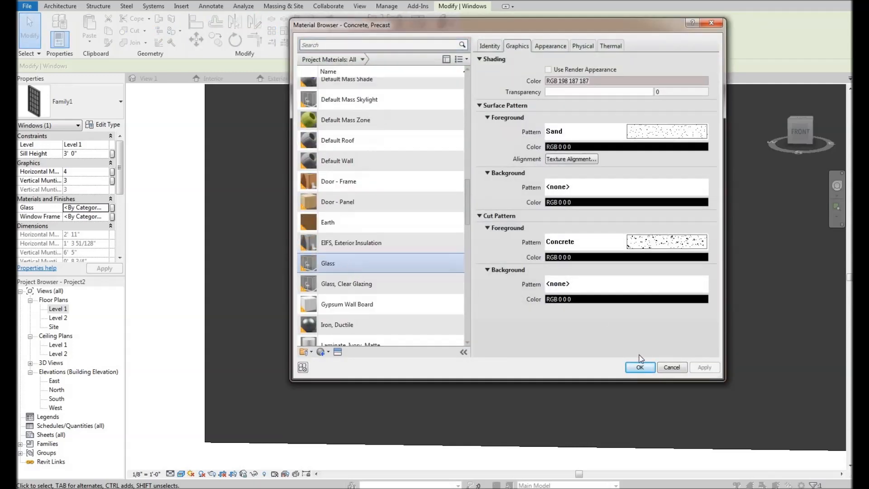
click(639, 366)
- Set the placed window's horizontal muntin count to 2 in its instance properties
click(324, 304)
shift+middle_drag(324, 306, 485, 376)
scroll(510, 380, up, 3)
middle_drag(574, 282, 533, 320)
click(533, 319)
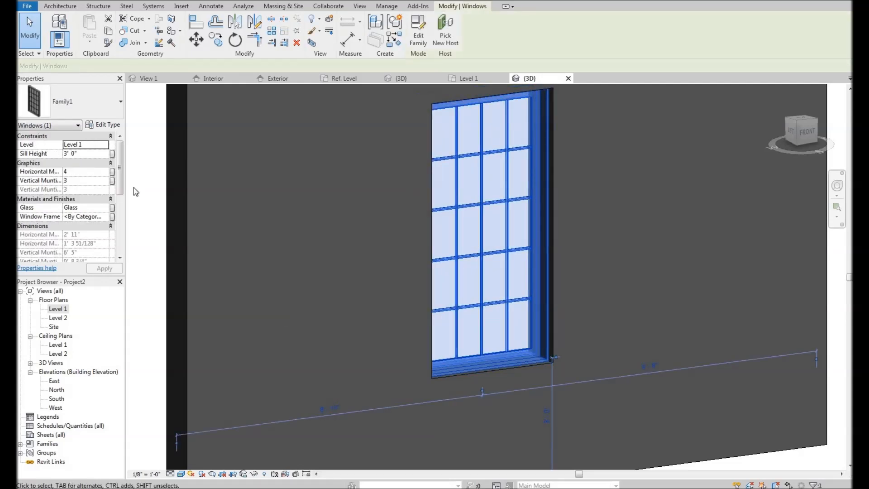
scroll(120, 238, down, 1)
scroll(120, 238, down, 5)
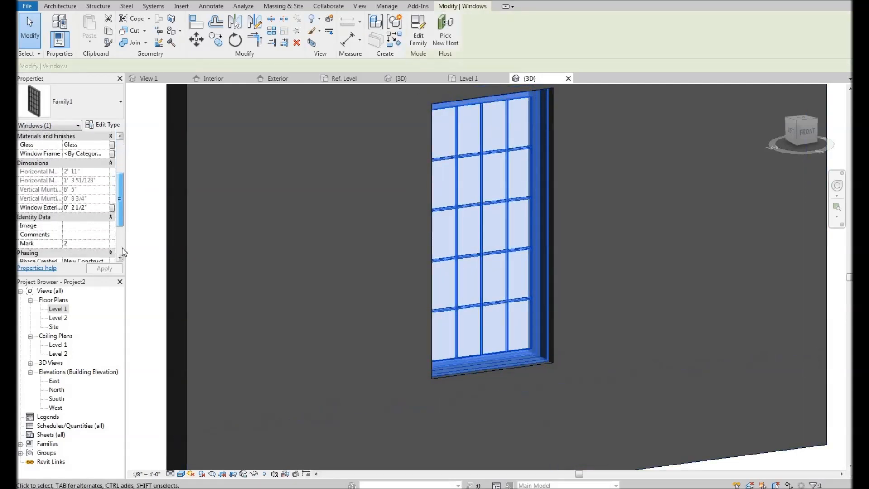
scroll(120, 197, up, 6)
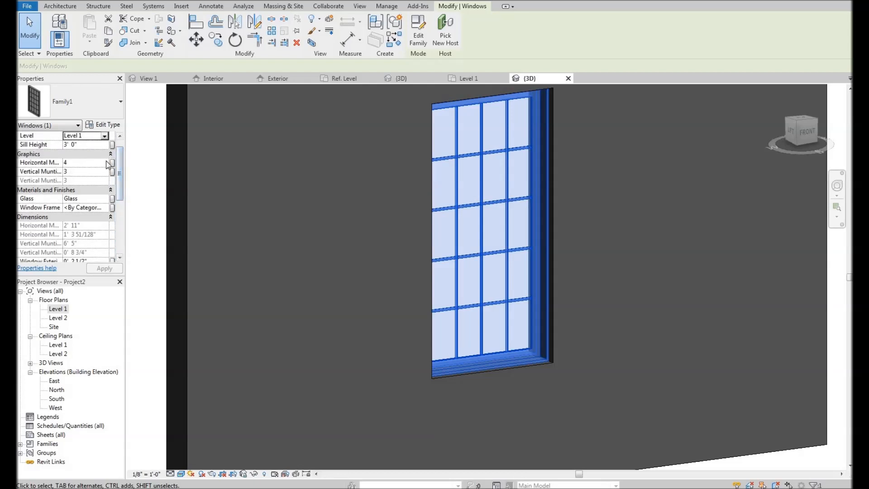
click(105, 164)
text(2)
click(103, 269)
click(103, 268)
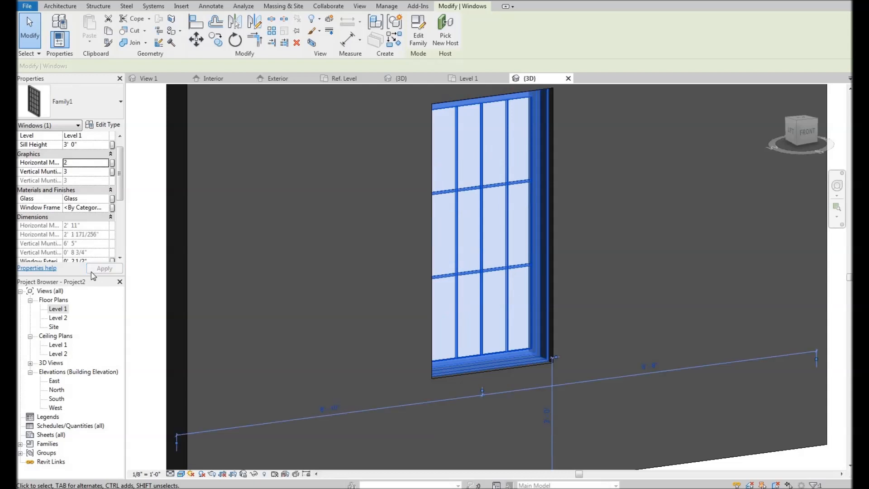
- Try a vertical muntin count of 4 on the placed window
click(107, 172)
text(4)
click(103, 269)
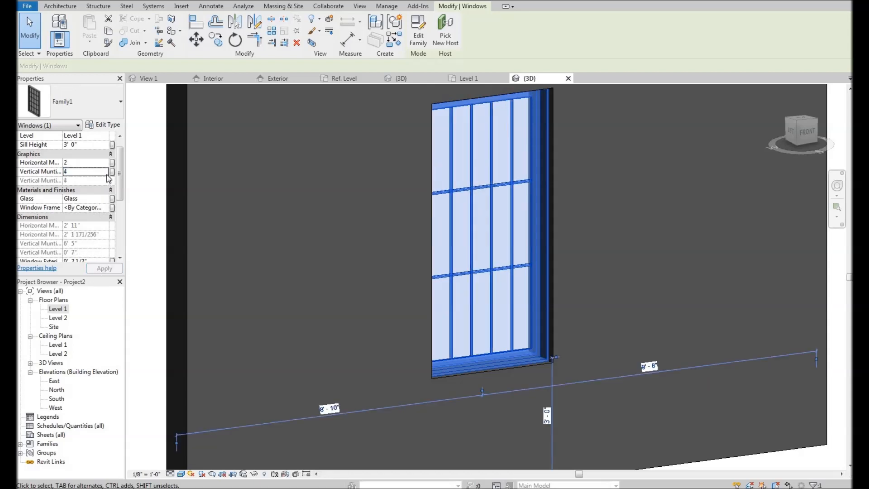
- Set the placed window's vertical muntin count to 1
click(106, 172)
text(1)
click(103, 269)
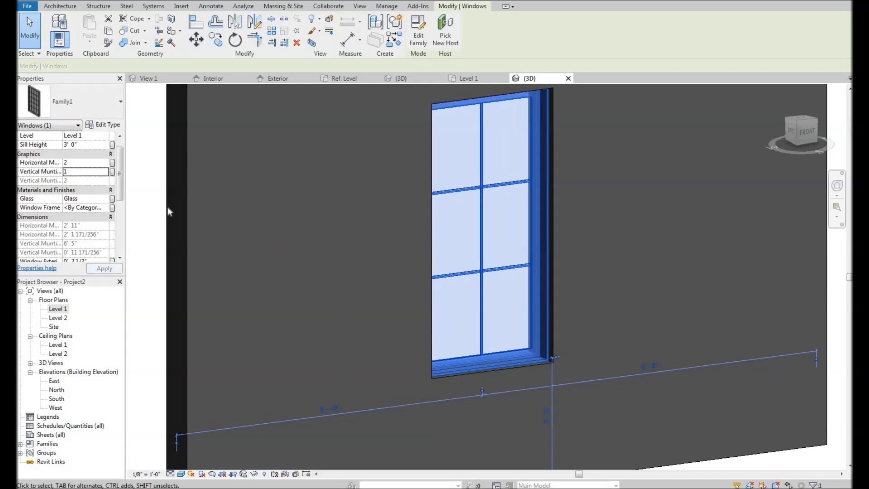
- Change the window's type dimensions to a height of 6' 0" and a width of 2' 0"
click(109, 126)
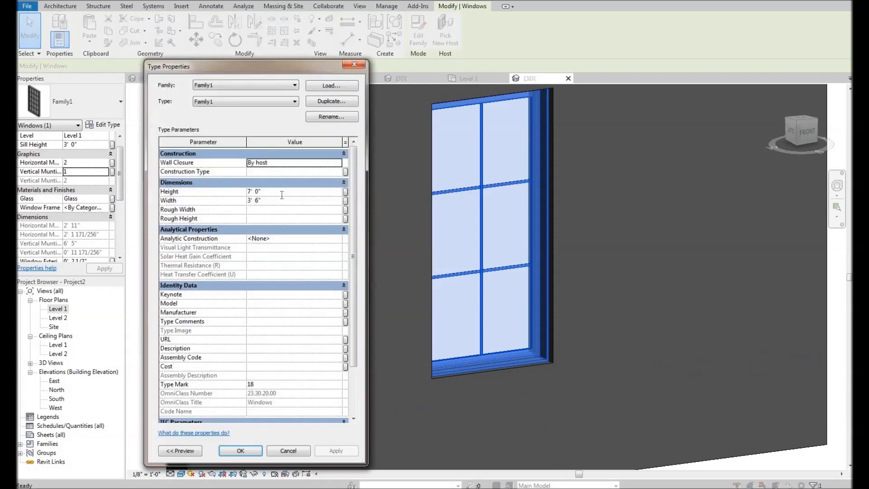
click(282, 195)
text(6)
key(Return)
click(338, 451)
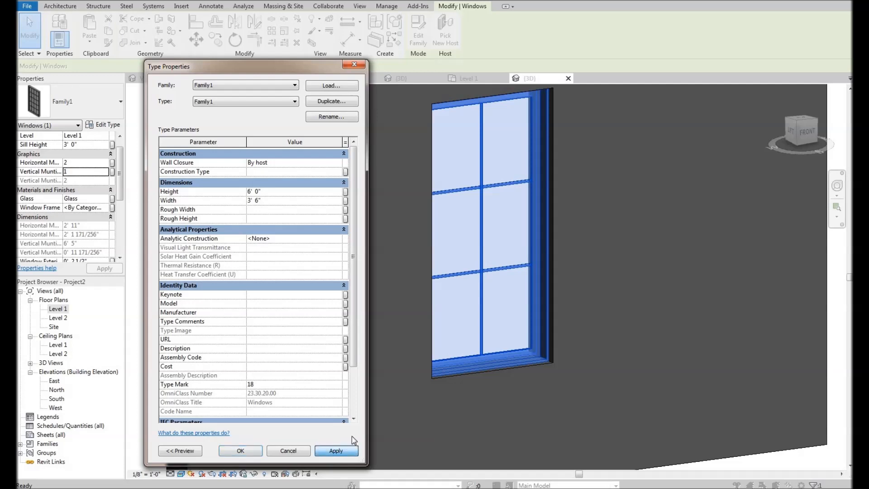
click(272, 201)
text(2)
key(Return)
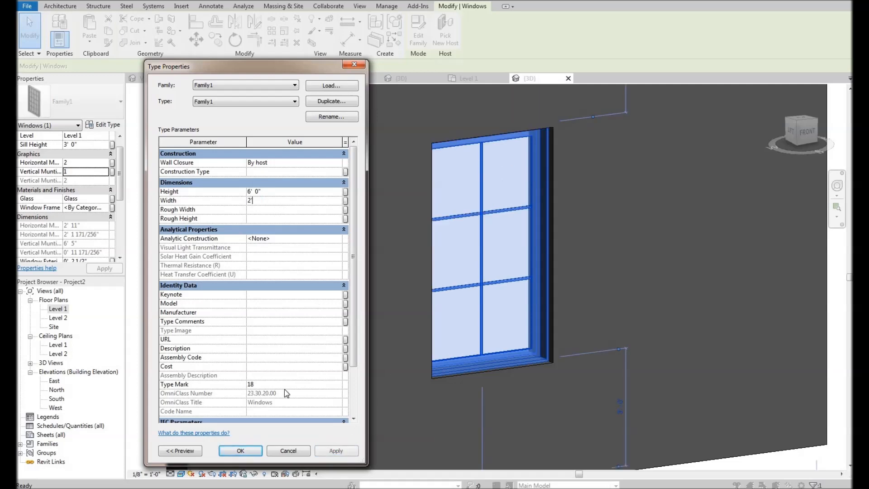
click(345, 452)
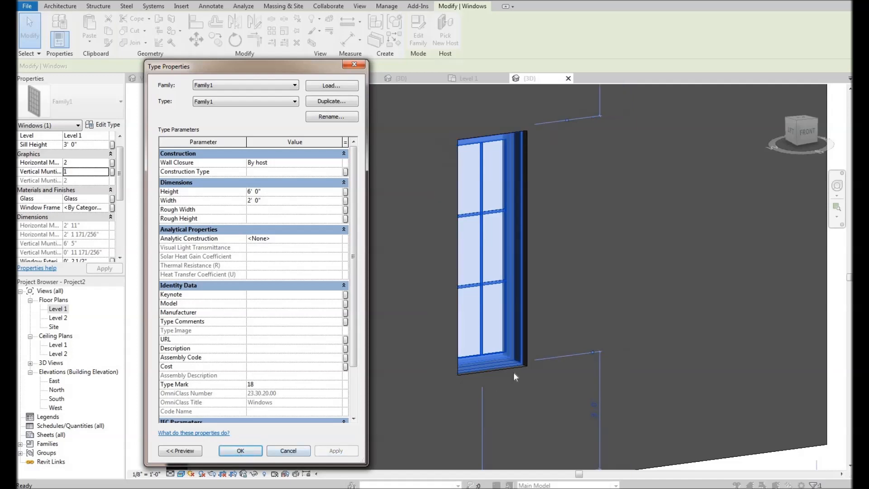
- Set the window's exterior dimension parameter to 0' 1 1/2" in its instance properties and deselect the window
shift+middle_drag(498, 327, 473, 308)
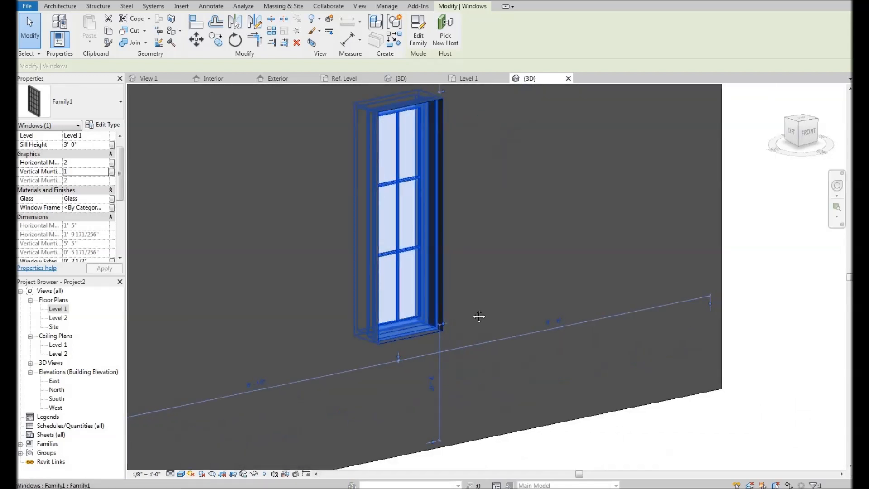
scroll(425, 304, up, 4)
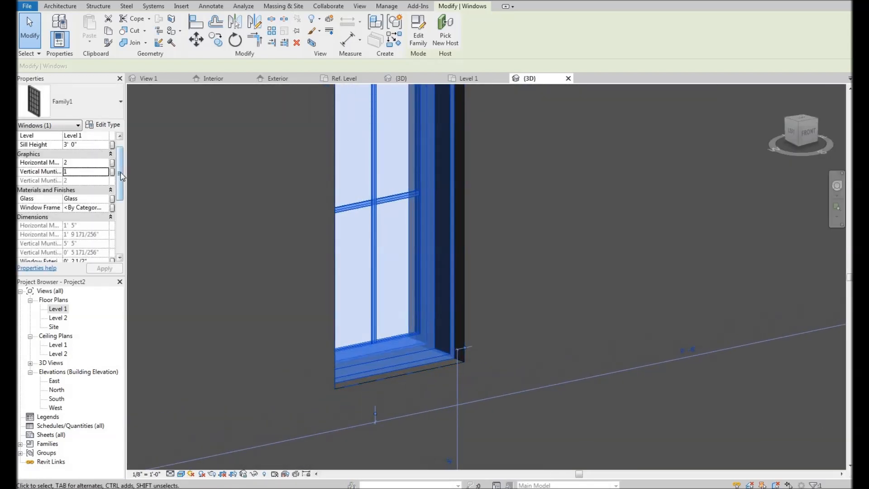
scroll(119, 255, down, 3)
click(101, 190)
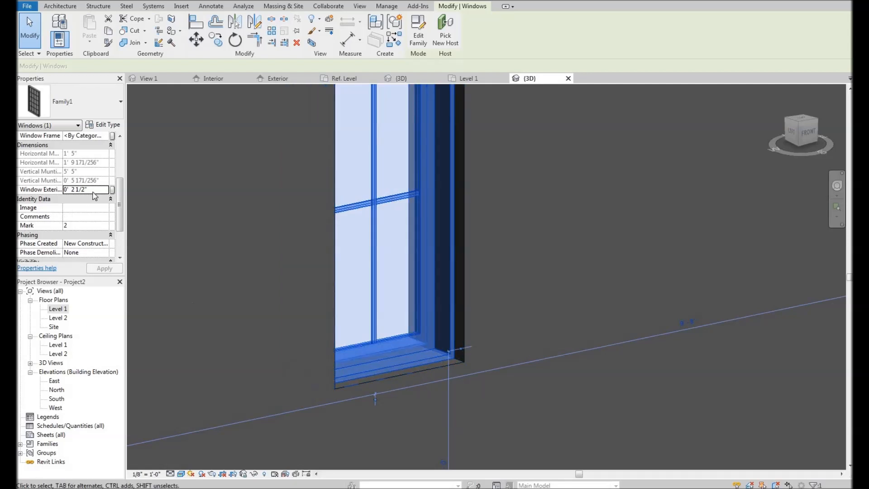
click(94, 190)
click(73, 190)
key(shift+End)
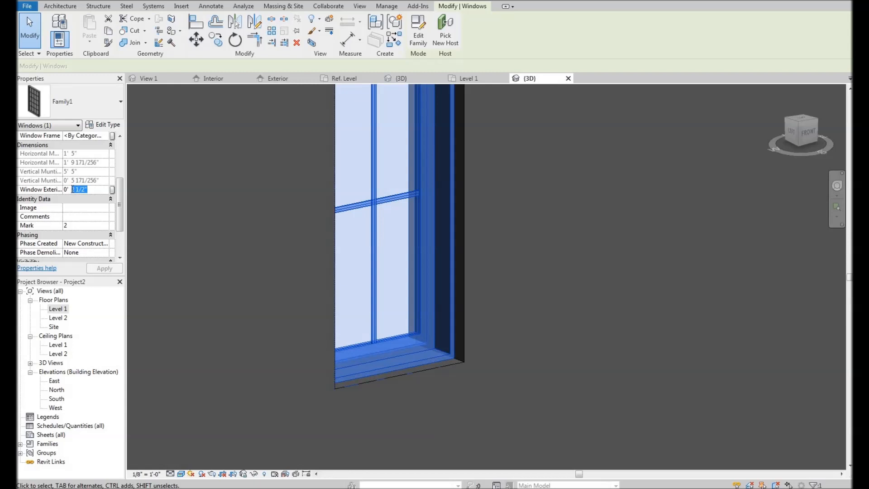
text(1.5")
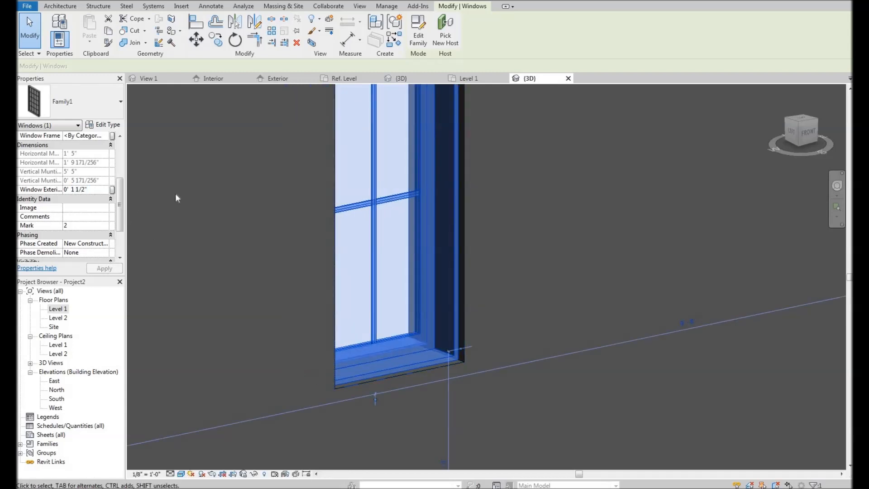
key(Escape)
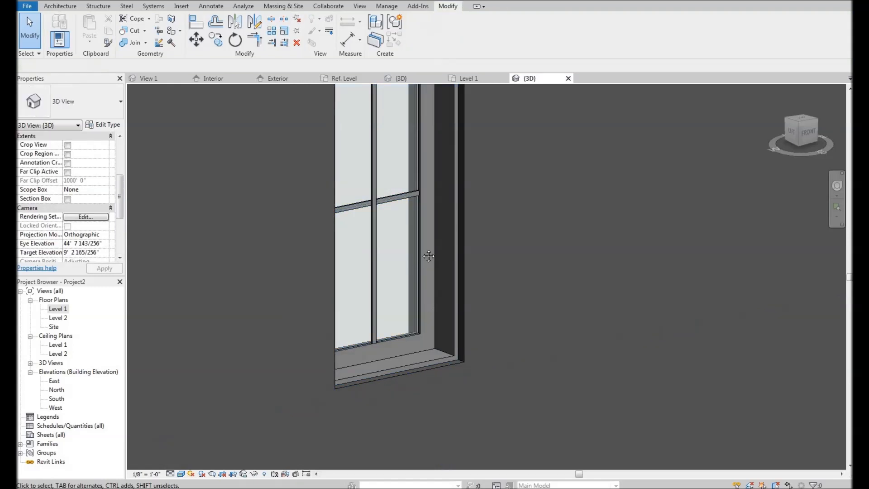
- Examine the resized window in the wall and its remaining instance properties, including the visibility and head height settings
scroll(428, 256, down, 5)
middle_drag(423, 235, 419, 252)
scroll(423, 211, up, 5)
scroll(428, 190, down, 1)
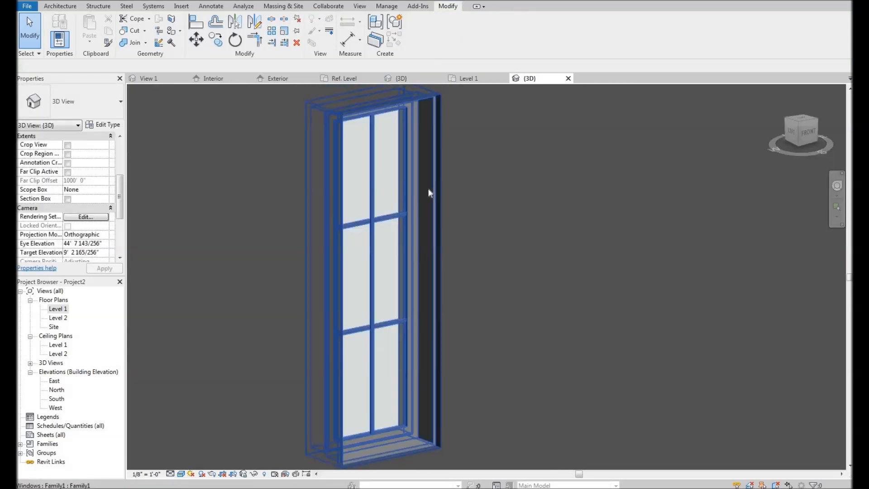
scroll(430, 193, down, 3)
scroll(387, 186, down, 1)
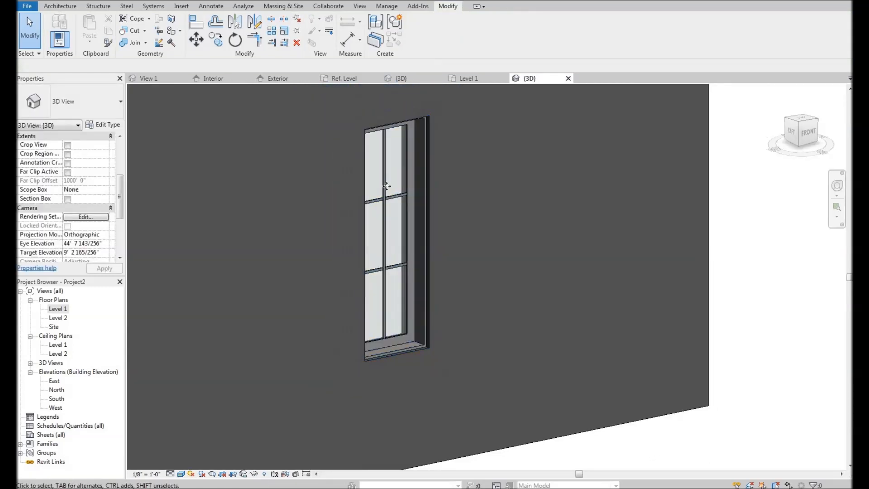
click(390, 199)
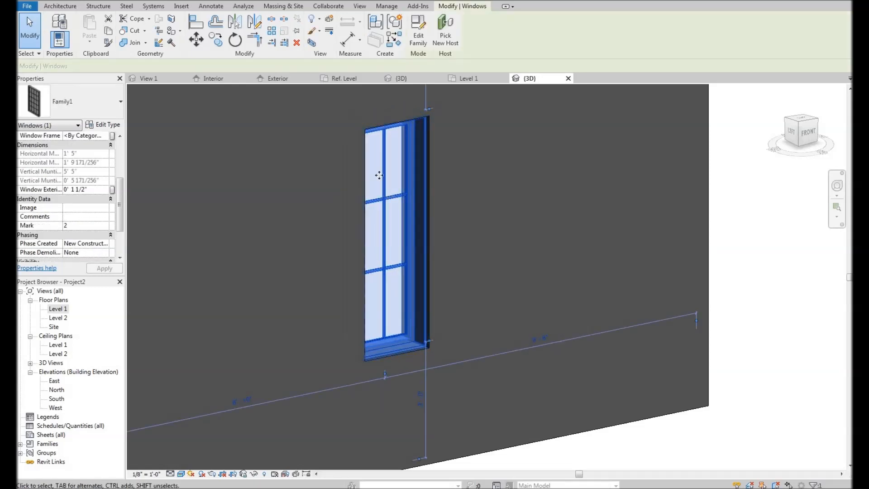
key(Escape)
click(349, 309)
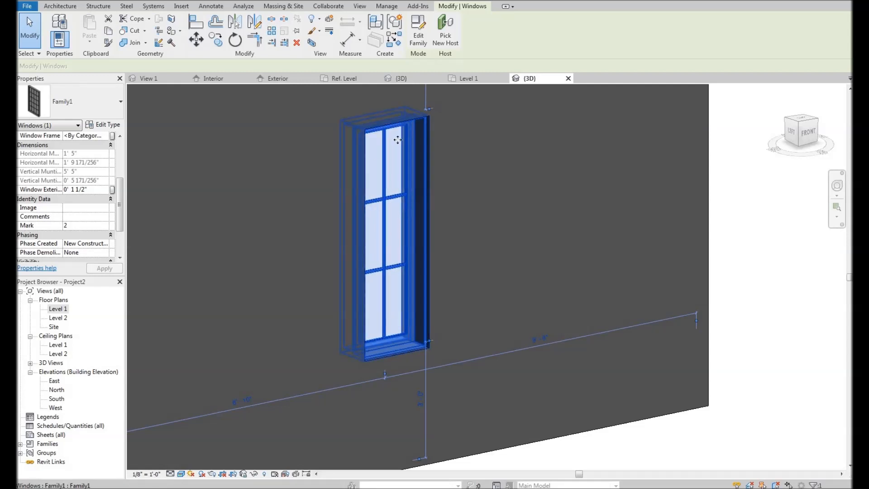
click(120, 249)
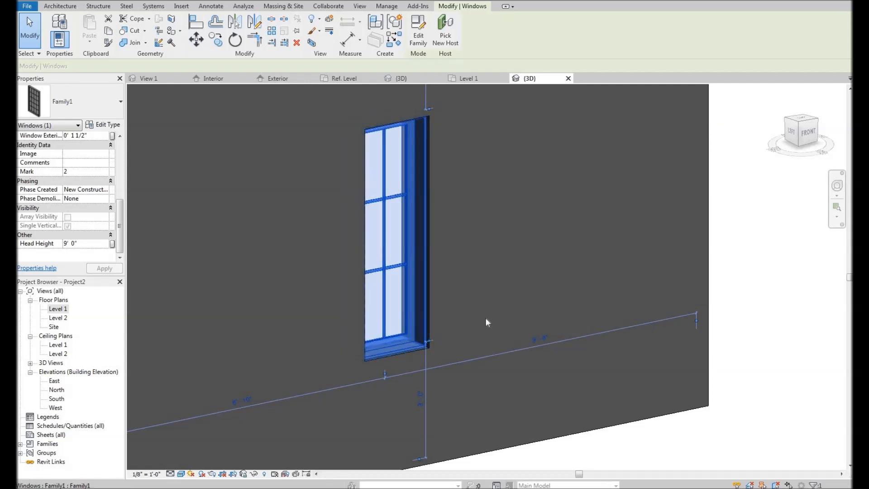
scroll(452, 272, down, 4)
key(Escape)
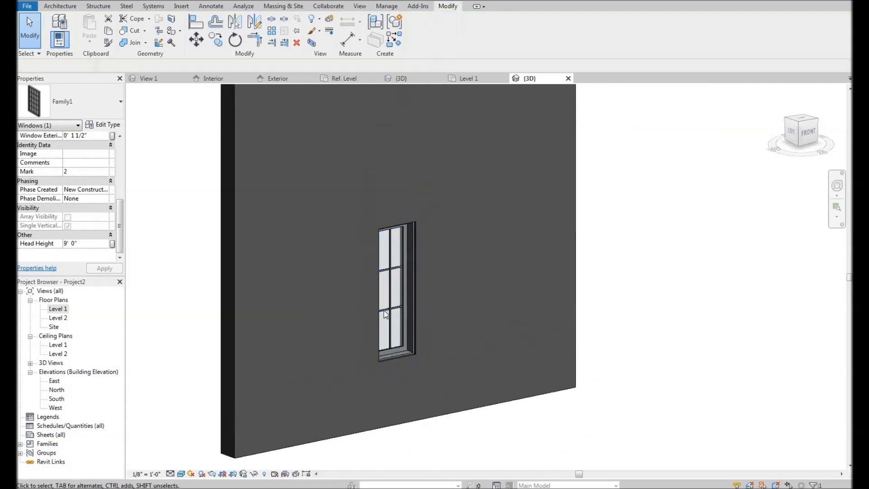
scroll(416, 347, up, 4)
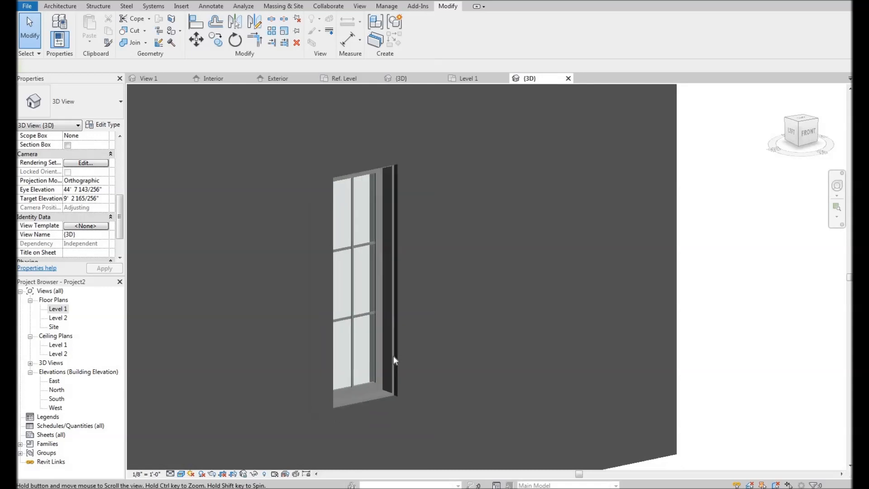
middle_drag(418, 273, 397, 274)
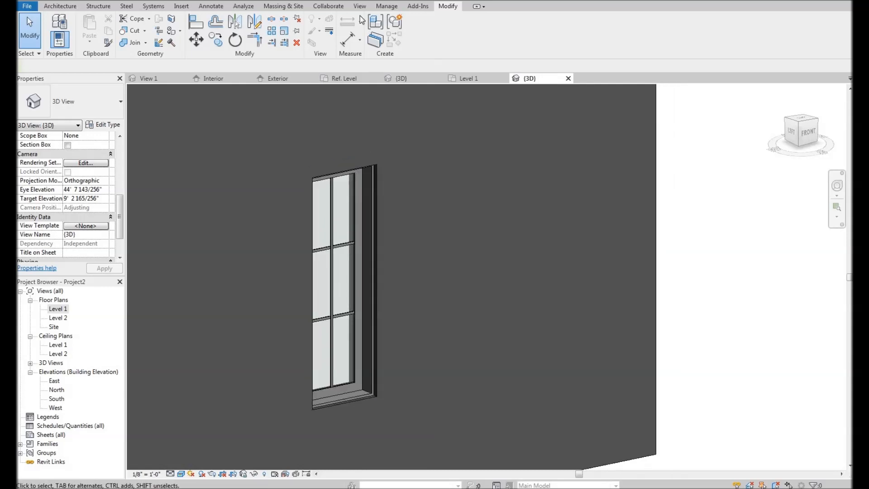
click(361, 255)
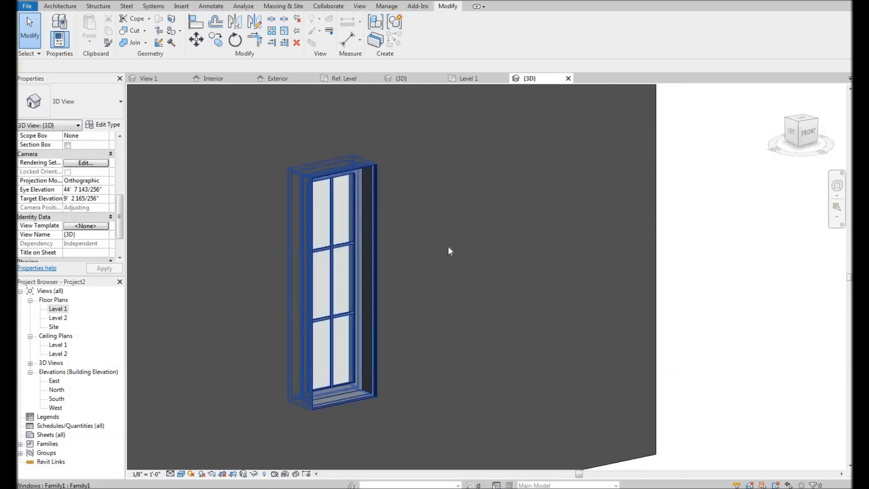
scroll(426, 229, up, 4)
middle_drag(407, 255, 422, 240)
scroll(422, 241, down, 1)
middle_drag(531, 275, 553, 281)
middle_drag(473, 257, 489, 259)
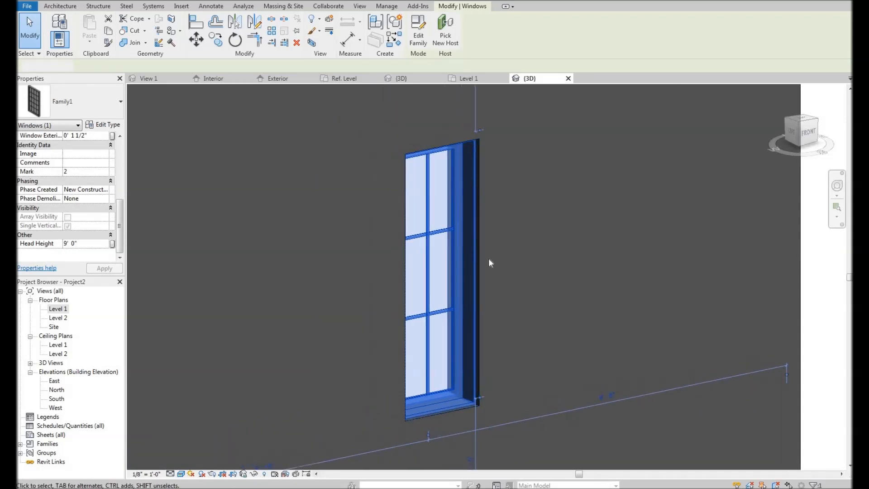
click(489, 259)
click(464, 262)
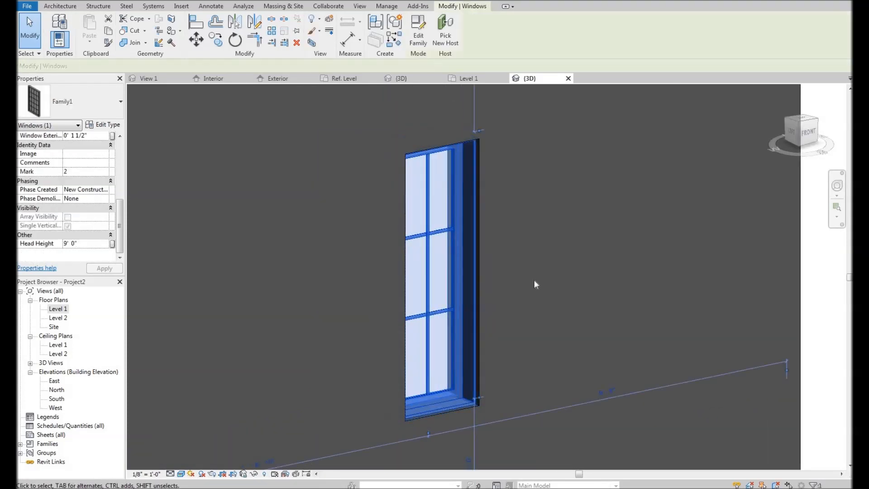
click(535, 281)
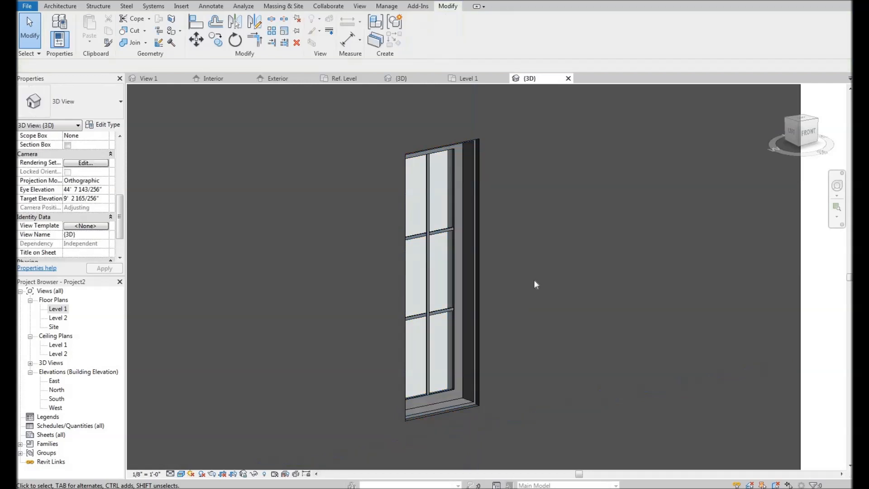